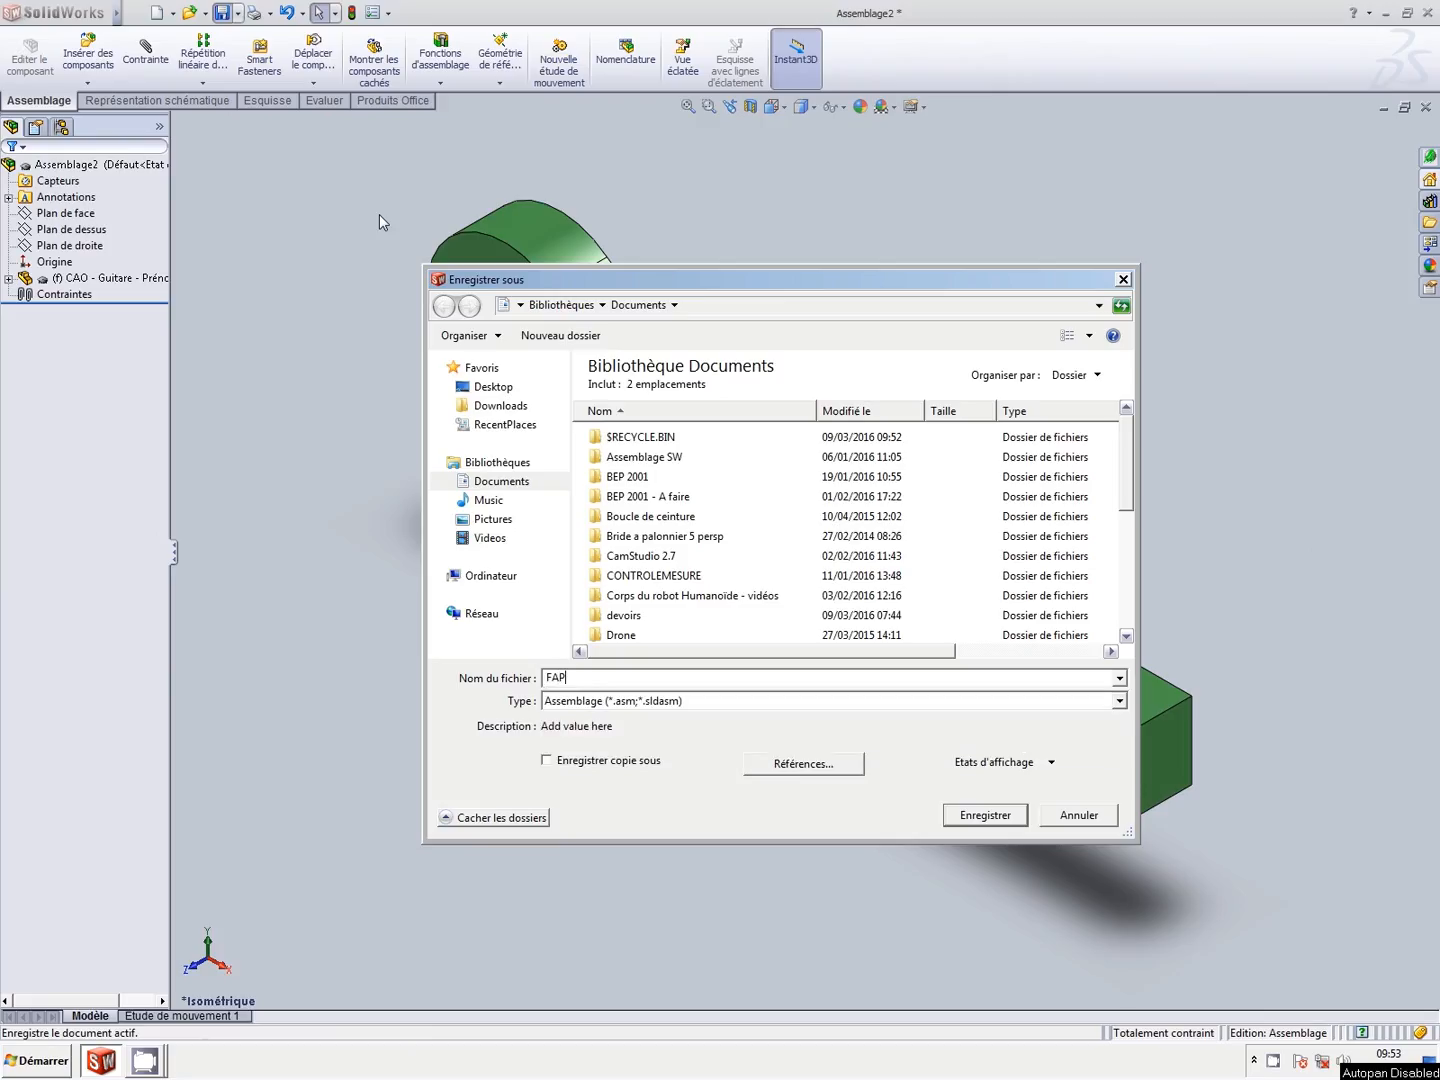
Save the assembly in the Documents library under the file name "FAO - Guitare - Prénom et NOM".
key("BackSpace")
type("O")
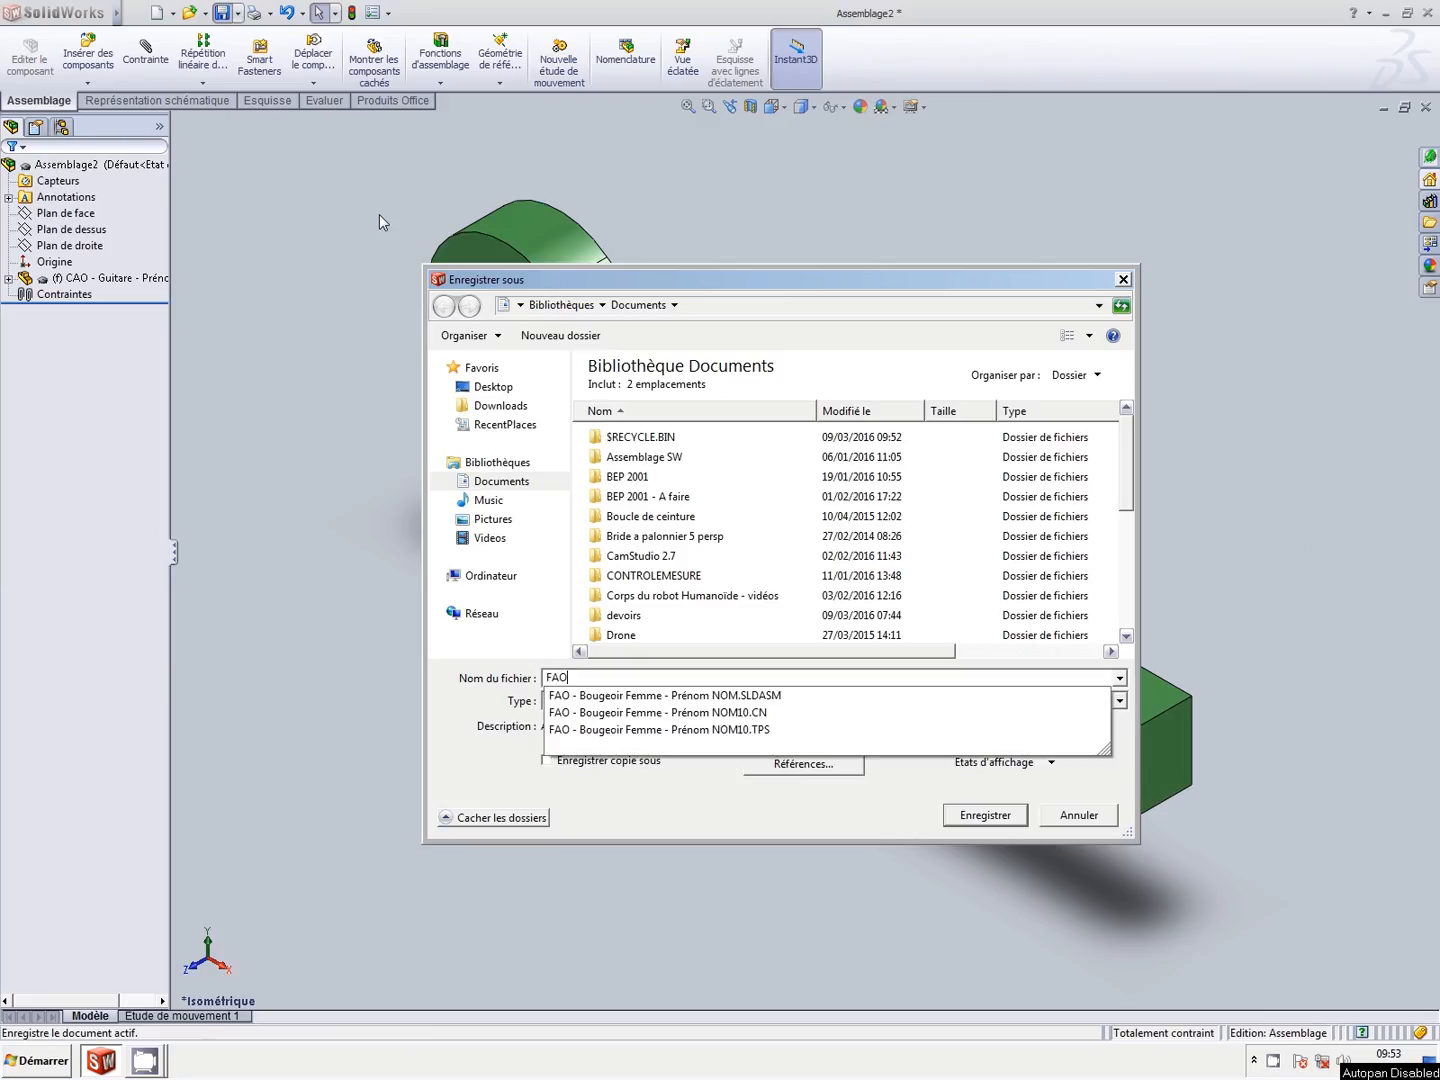
type(" - Guit")
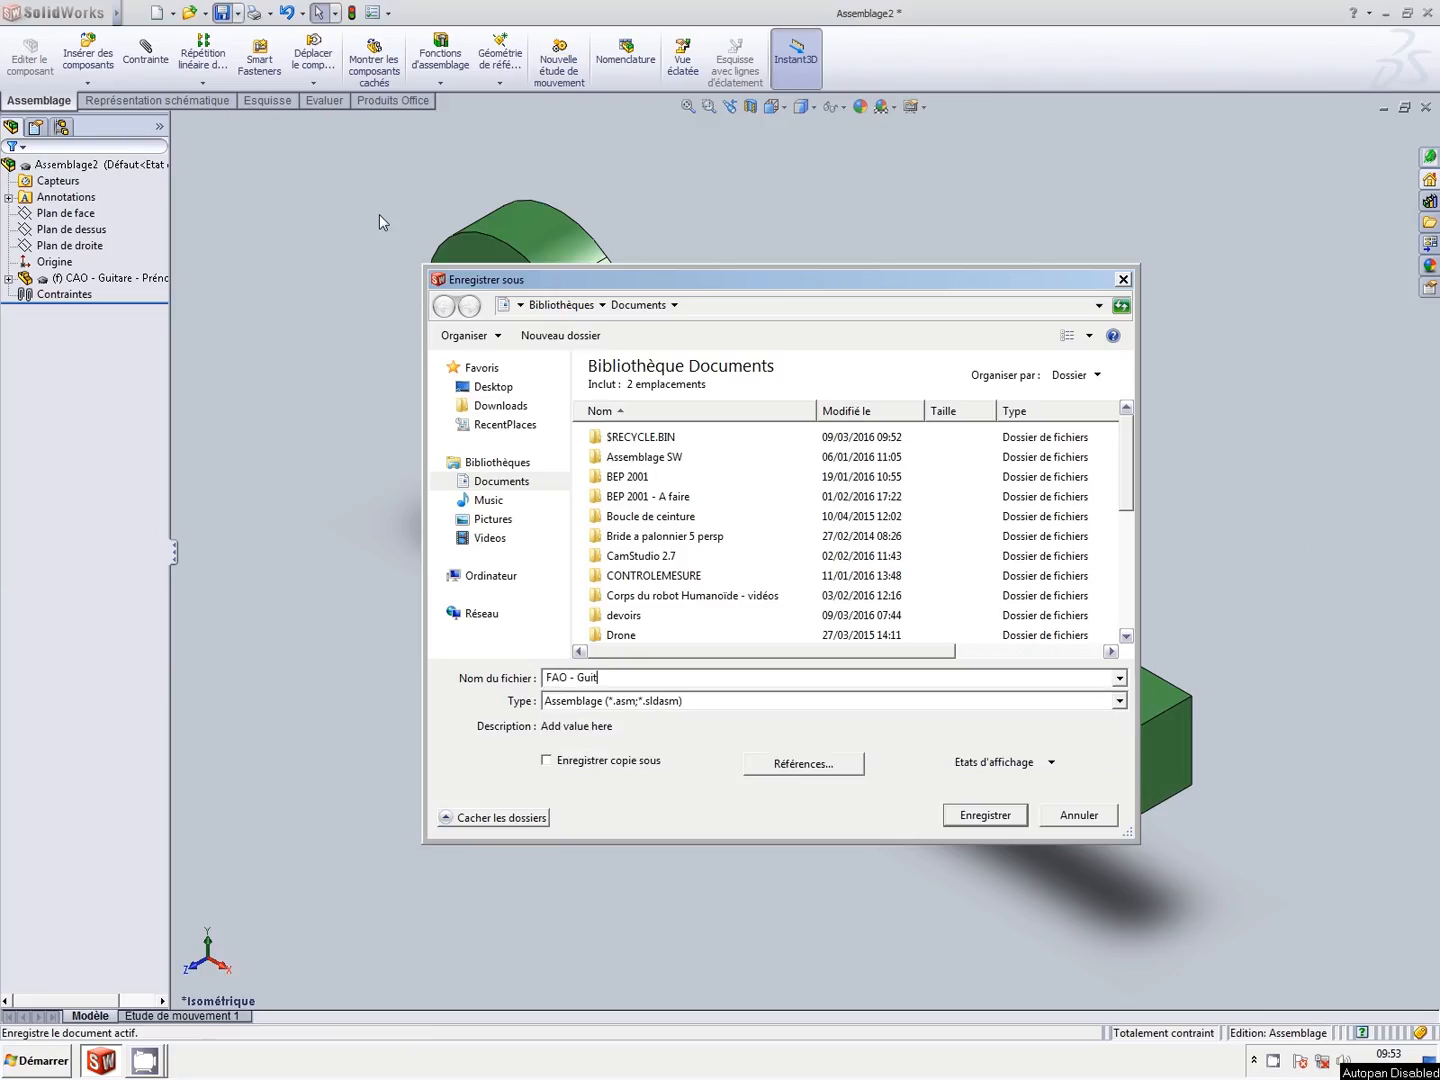
type("are")
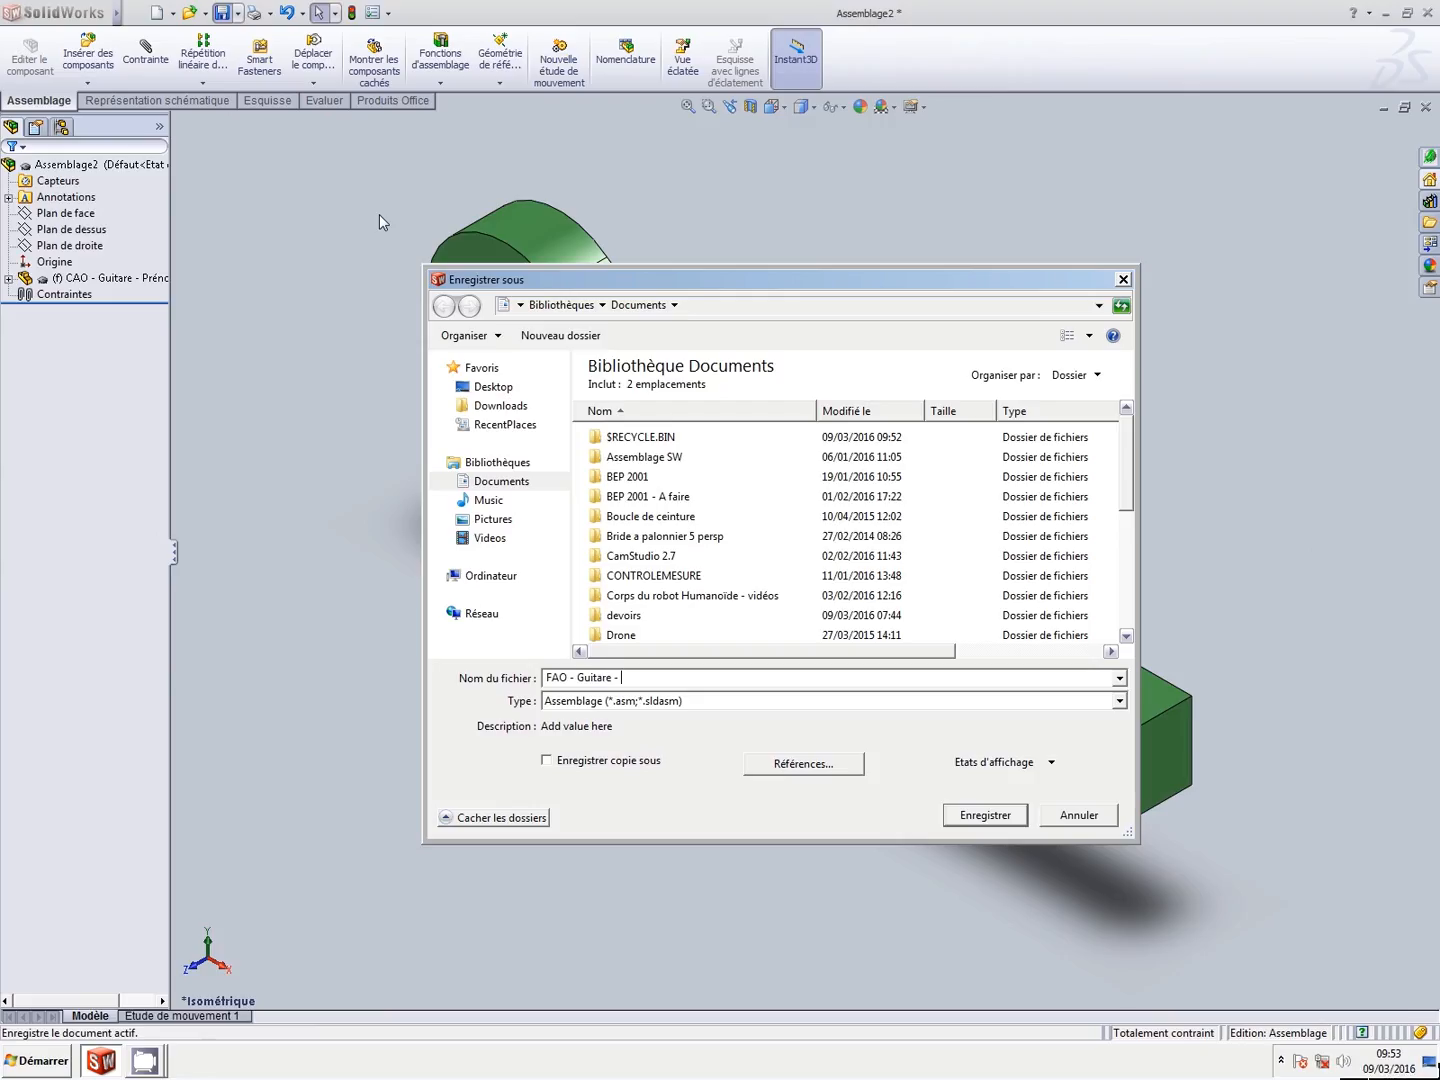
type(" - Prénom et NOM")
left_click(968, 815)
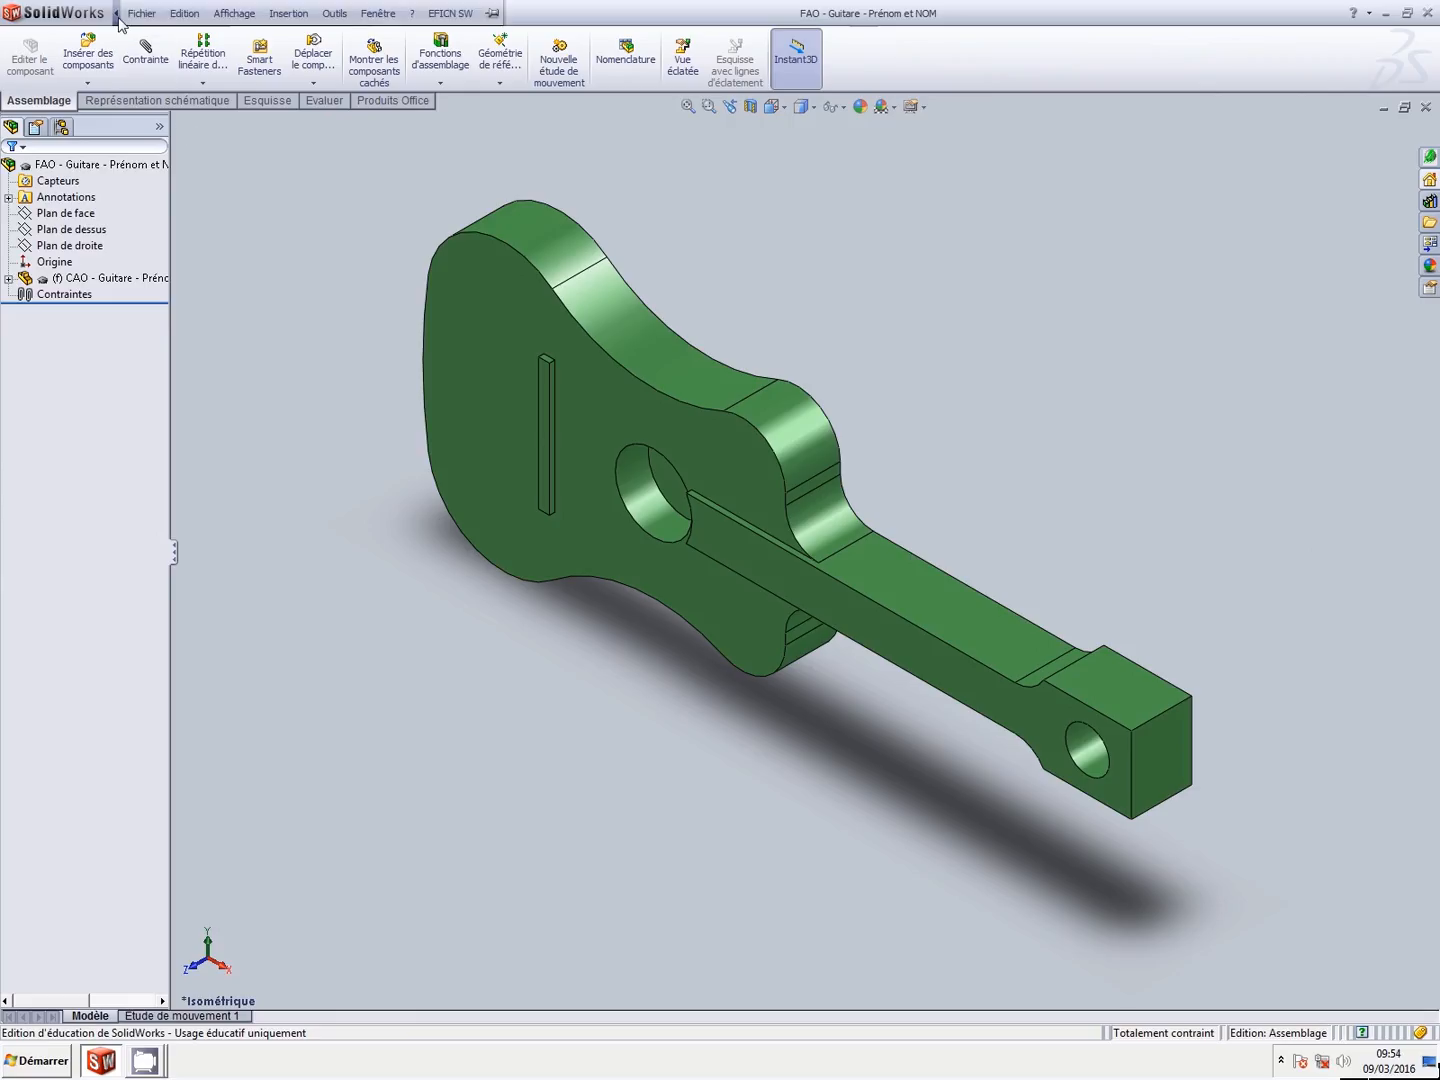
Start an EFICN machining project with Ensemble set to "Porte-clé" and Pièce set to "Guitare".
left_click(450, 13)
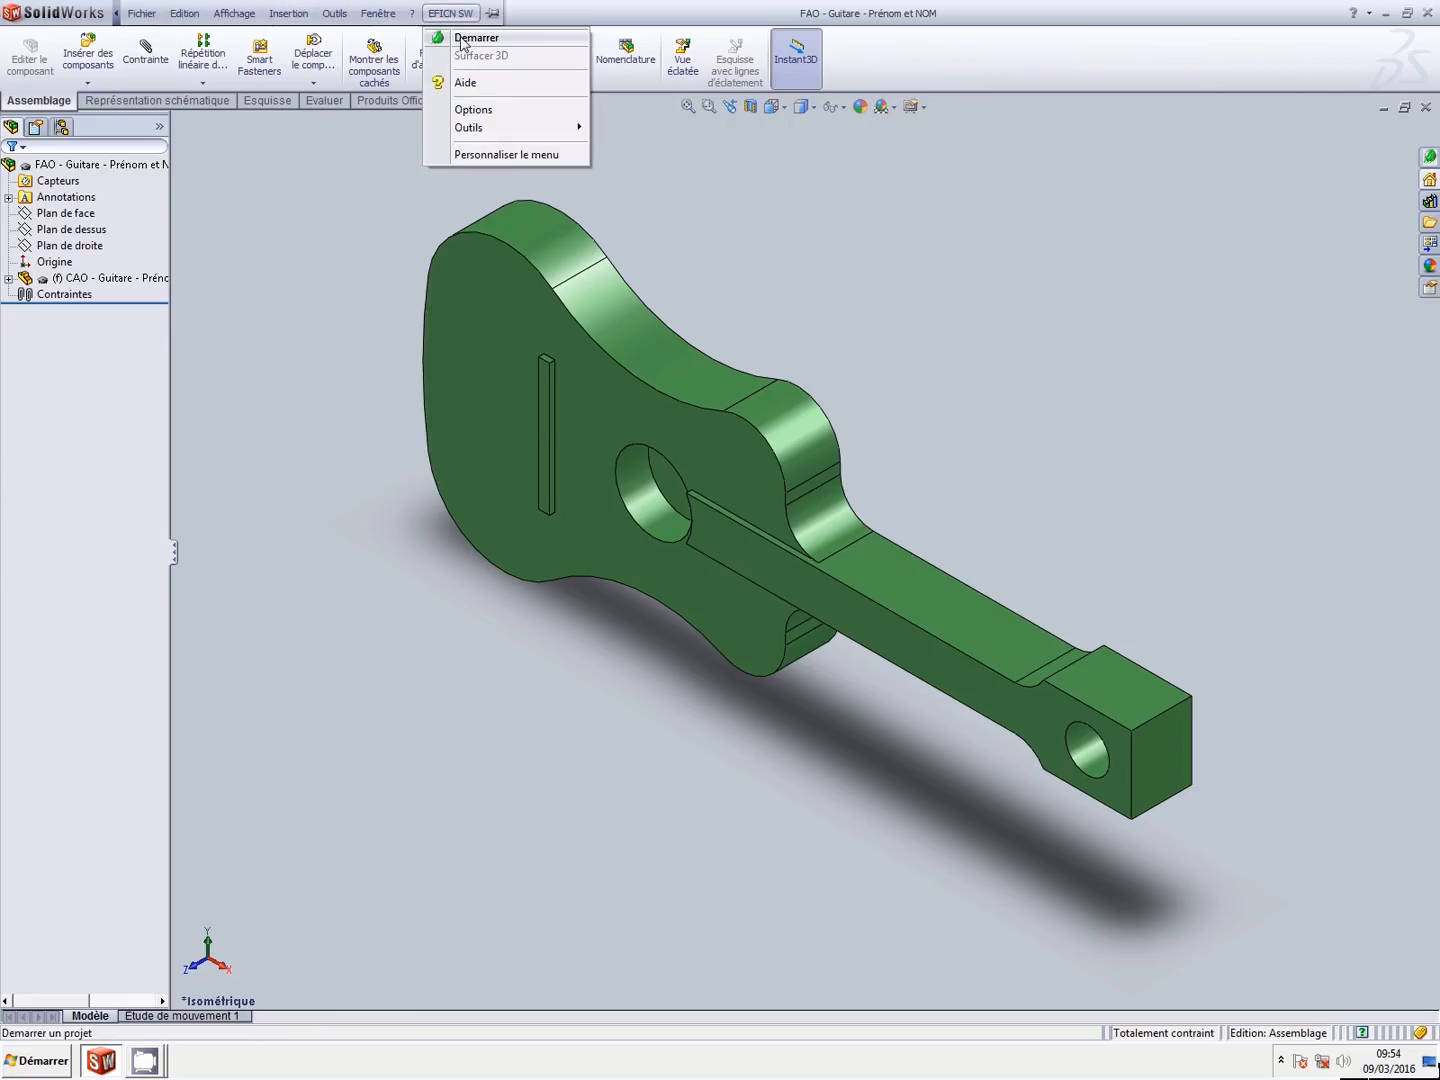
left_click(471, 38)
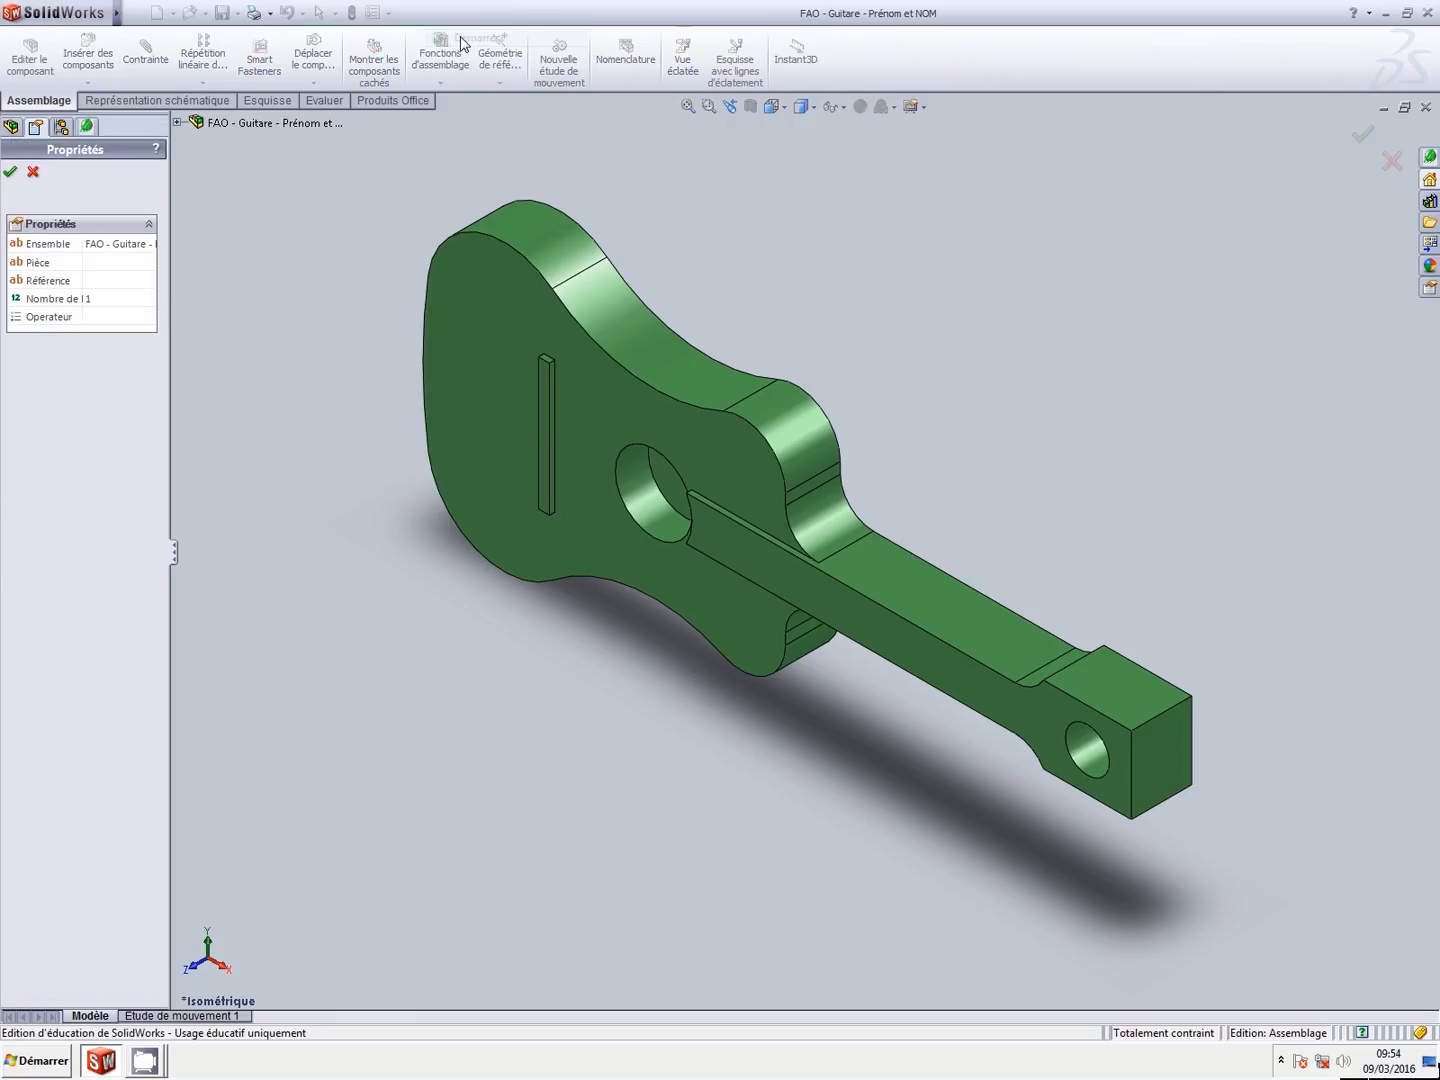
left_click(106, 249)
type("Porte-clé")
key("Return")
left_click(108, 261)
type("Guitare")
Set the project's number of parts to 15 and the operator to "Prénom et NOM", and validate the properties.
left_click(117, 299)
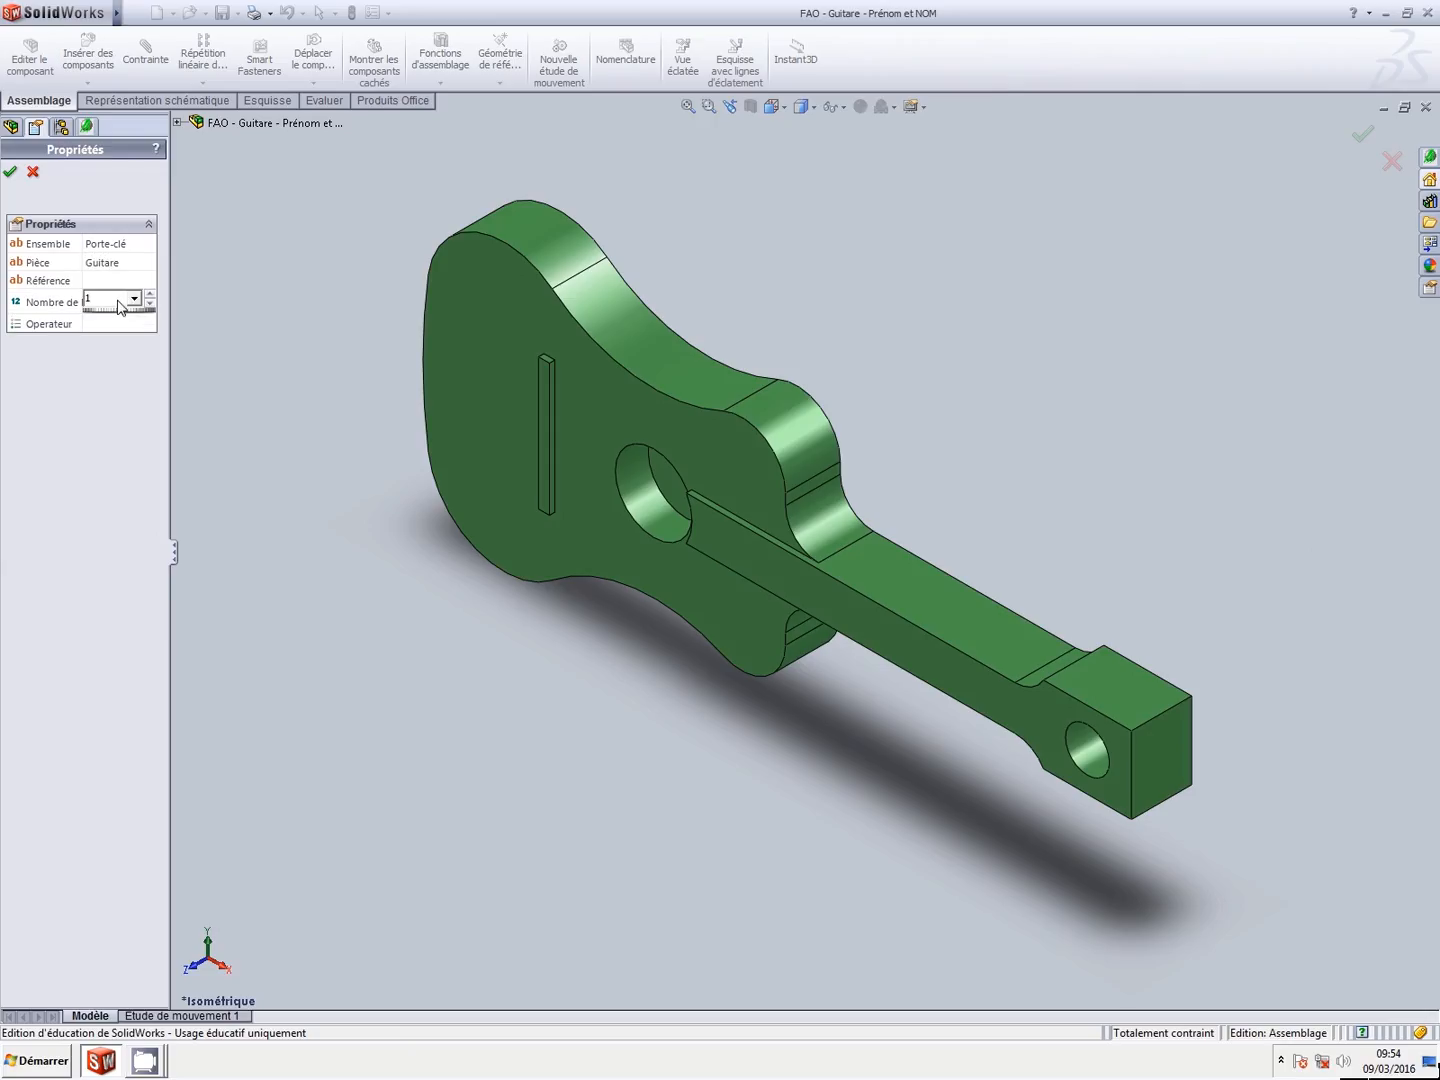
type("15")
left_click(138, 318)
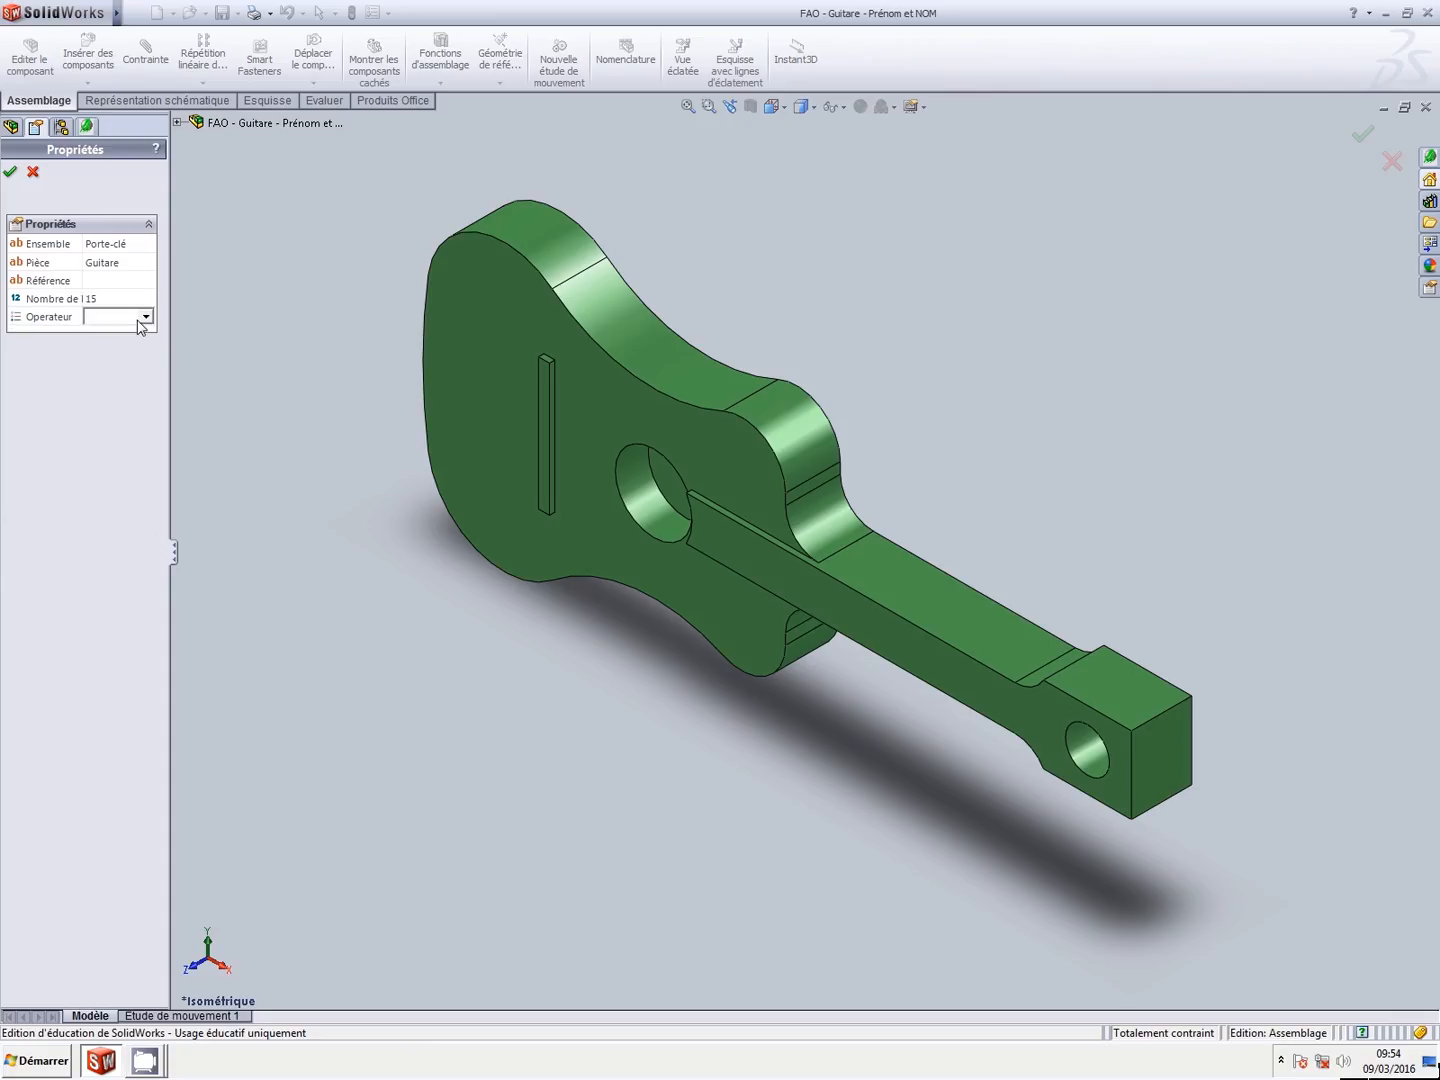
type("Prénom")
type(" et NOM")
left_click(10, 172)
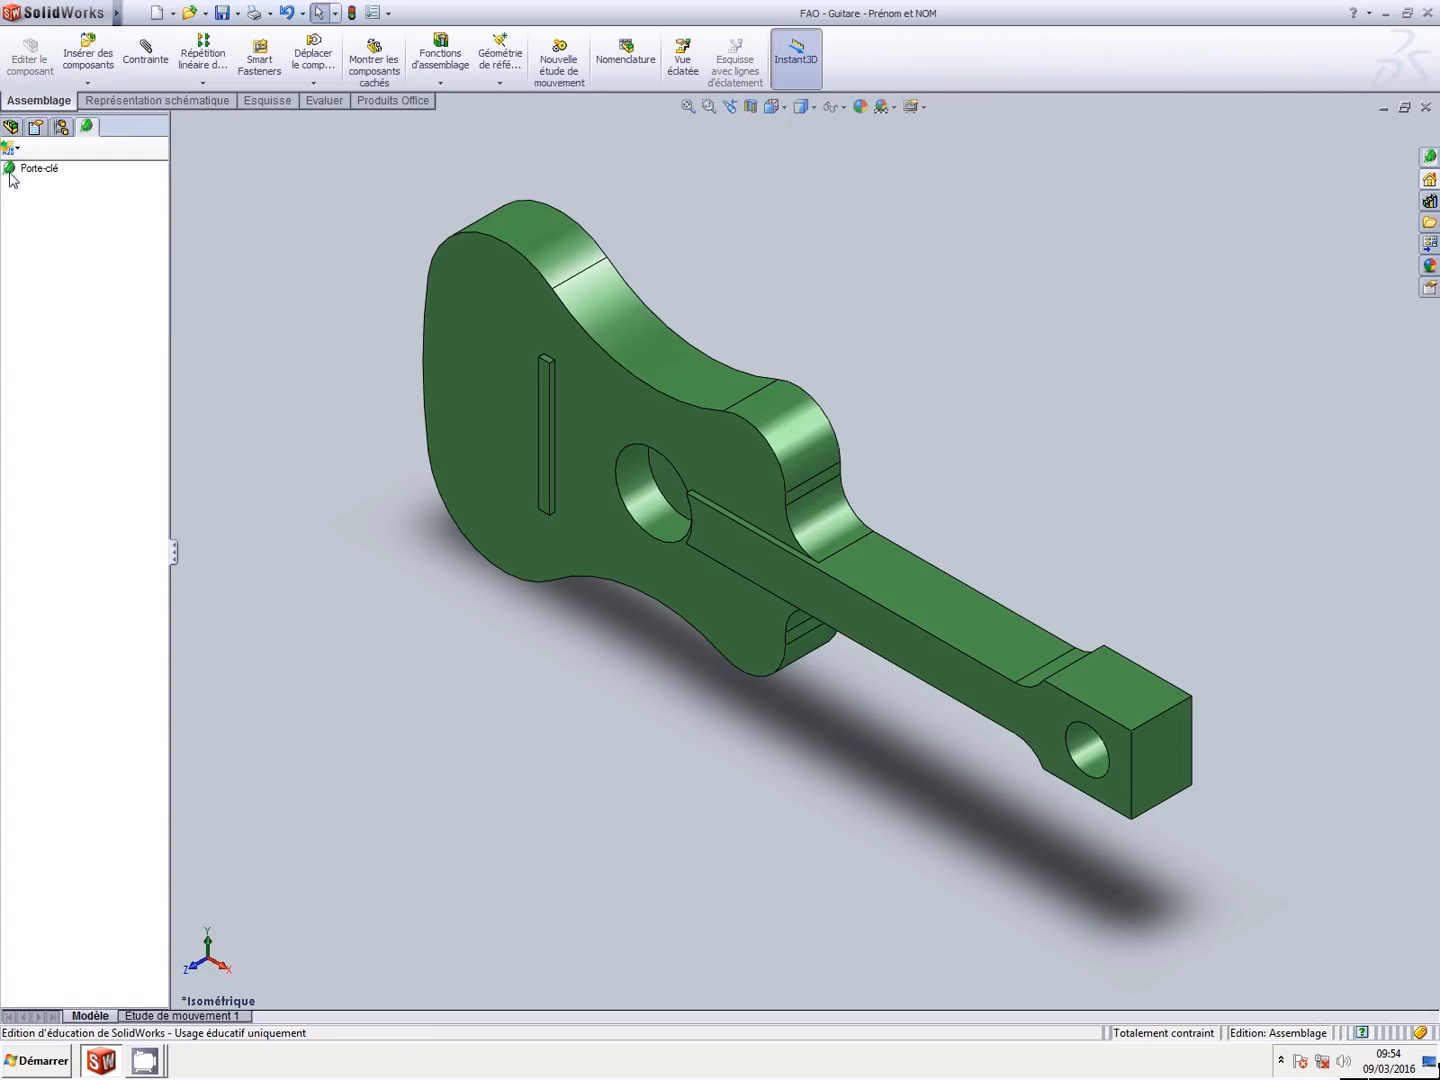
Create a milling phase (Fraisage) with program number %1005 on the NUM 1060 F machine, and save the assembly.
left_click(12, 150)
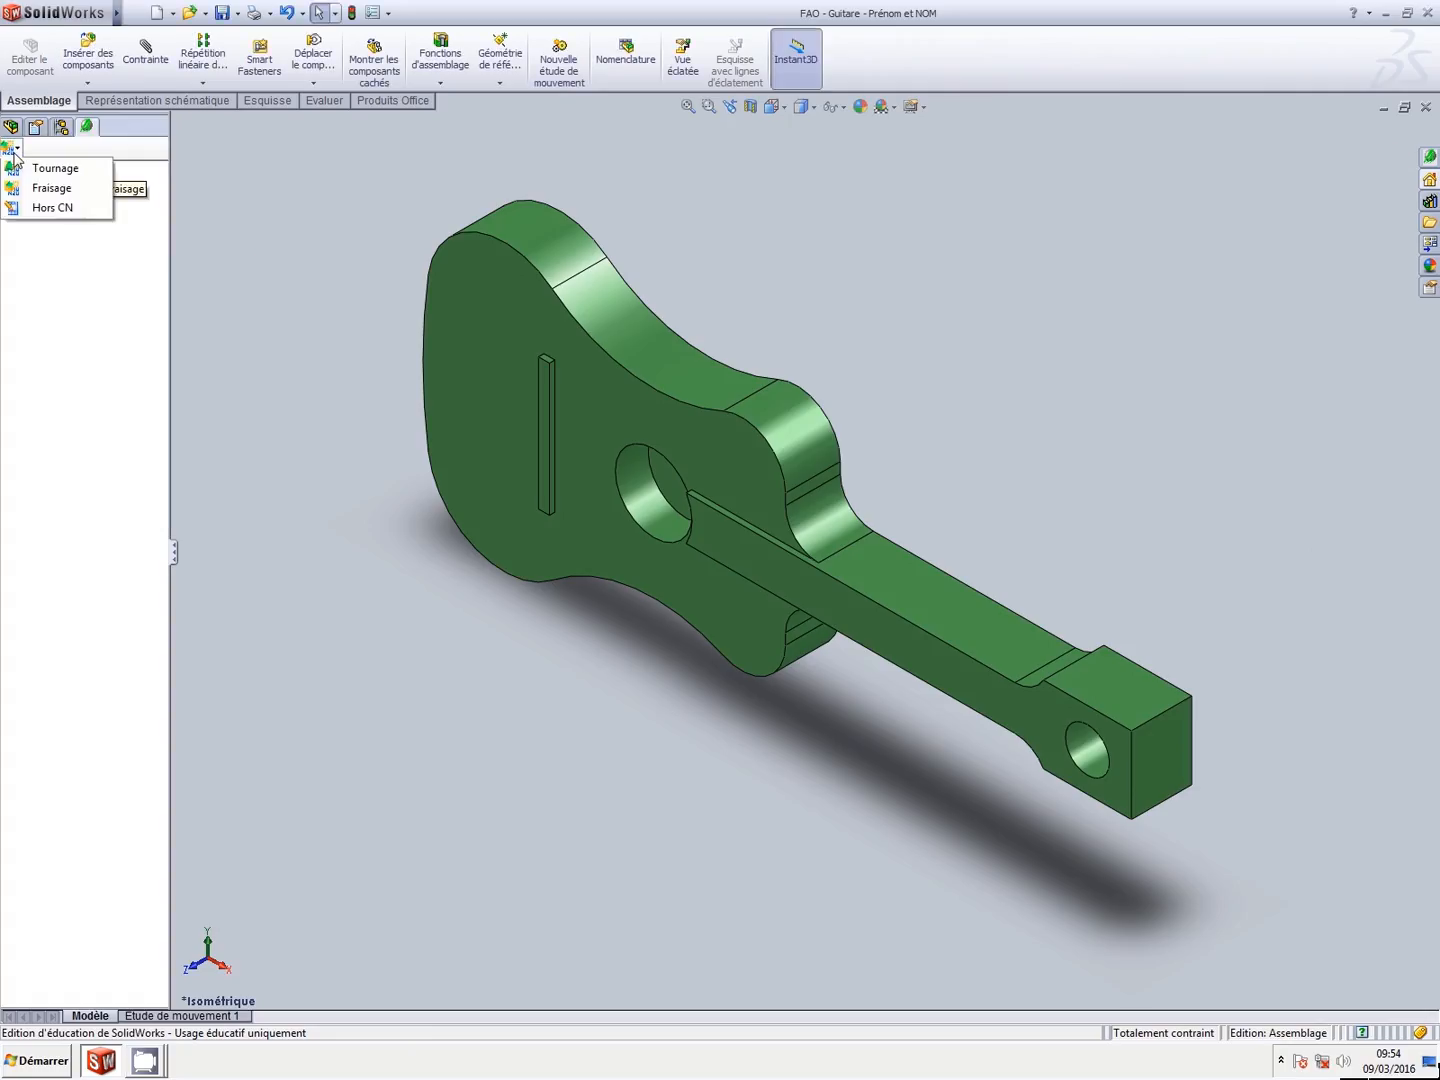
left_click(49, 189)
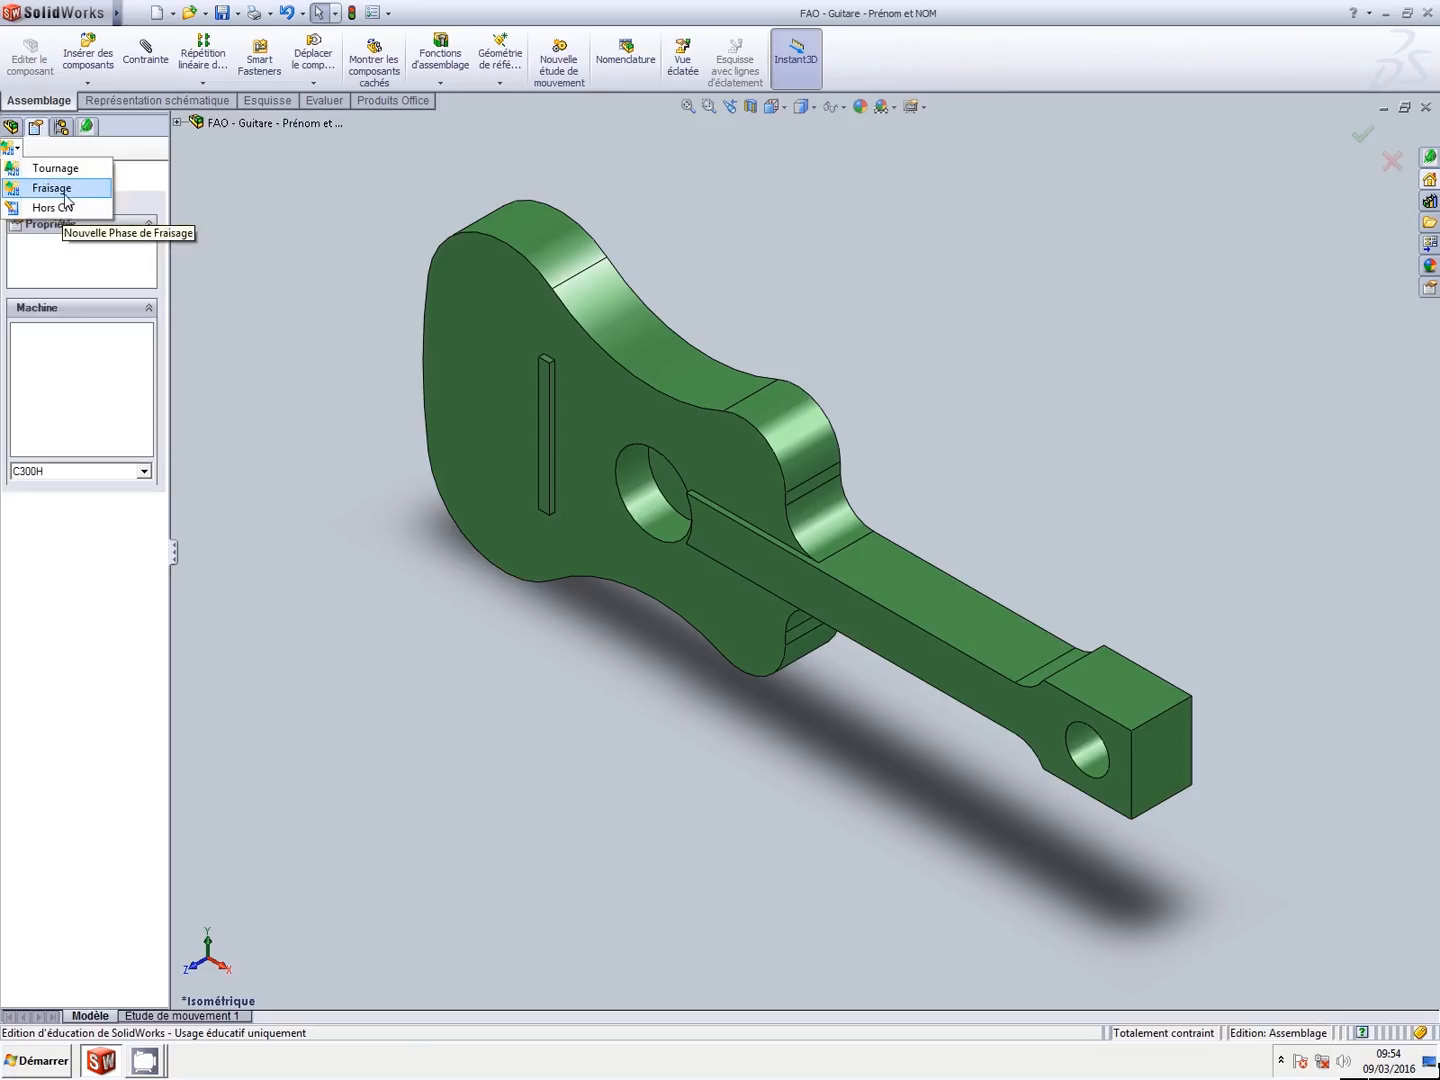
left_click(113, 280)
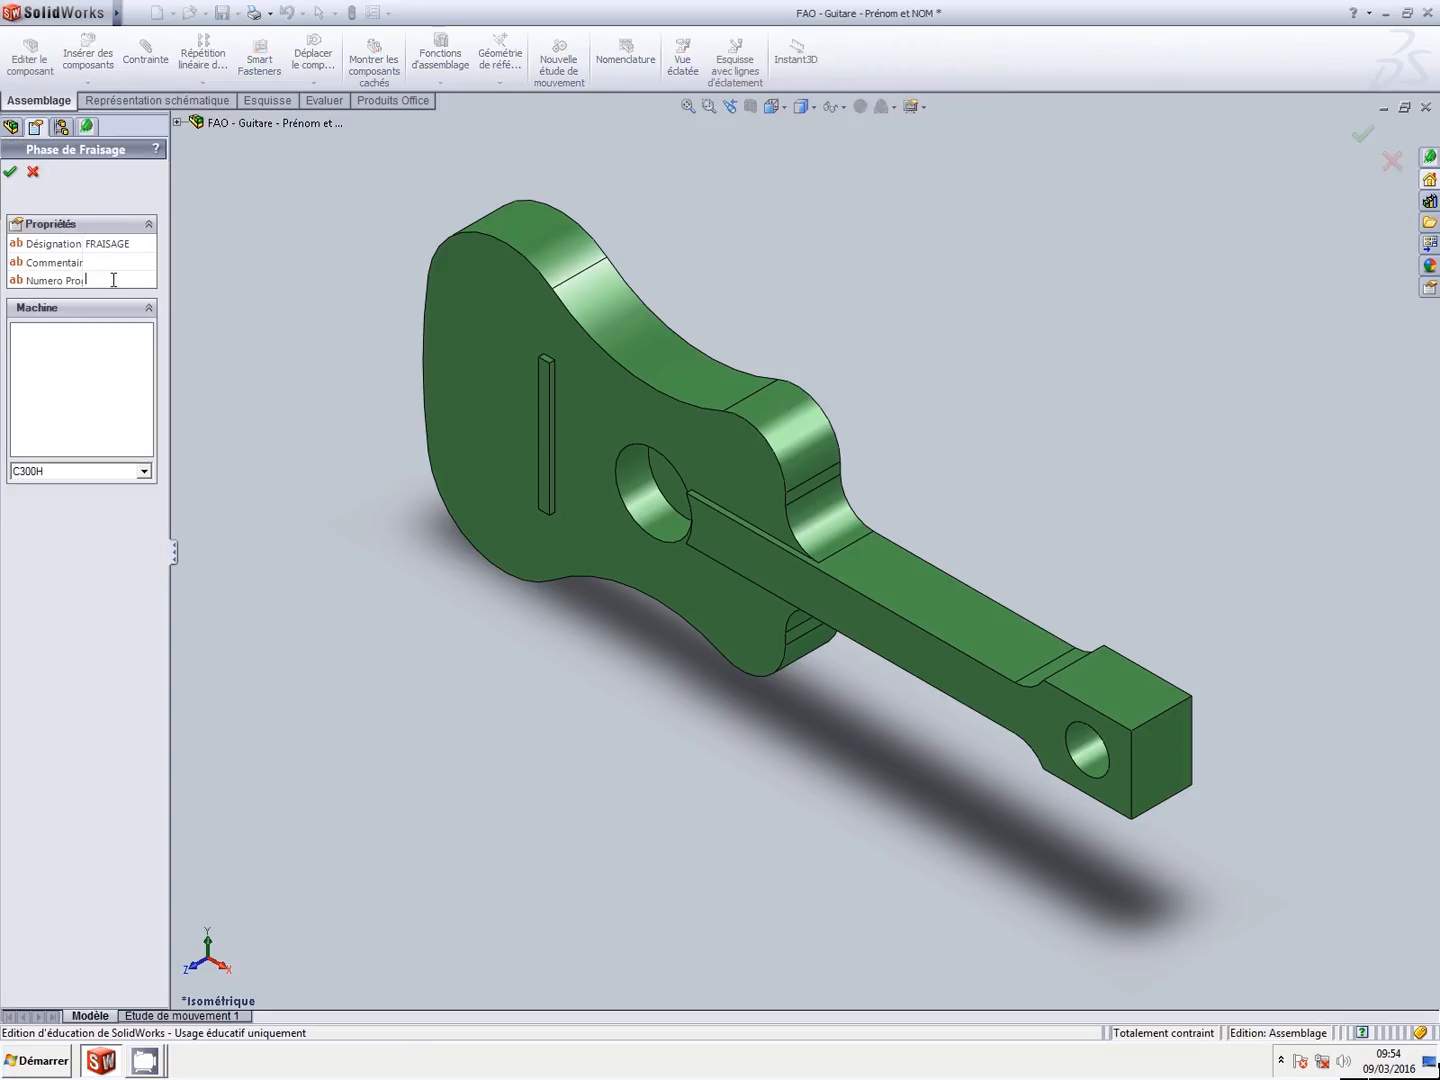
type("%1005")
left_click(144, 471)
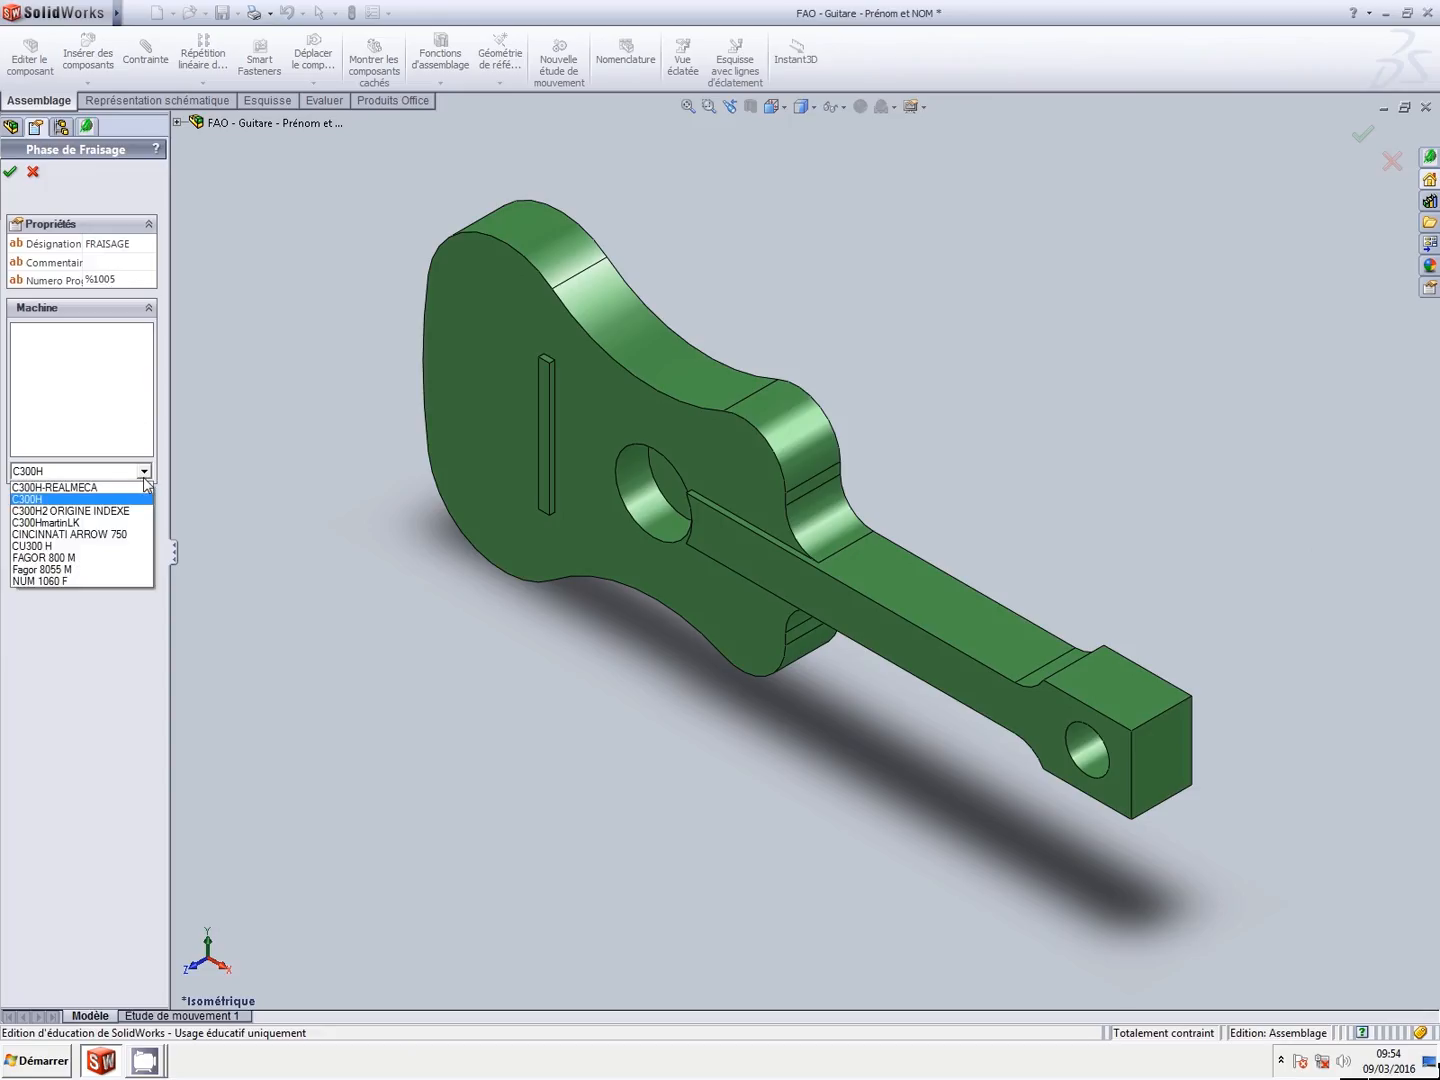
left_click(138, 581)
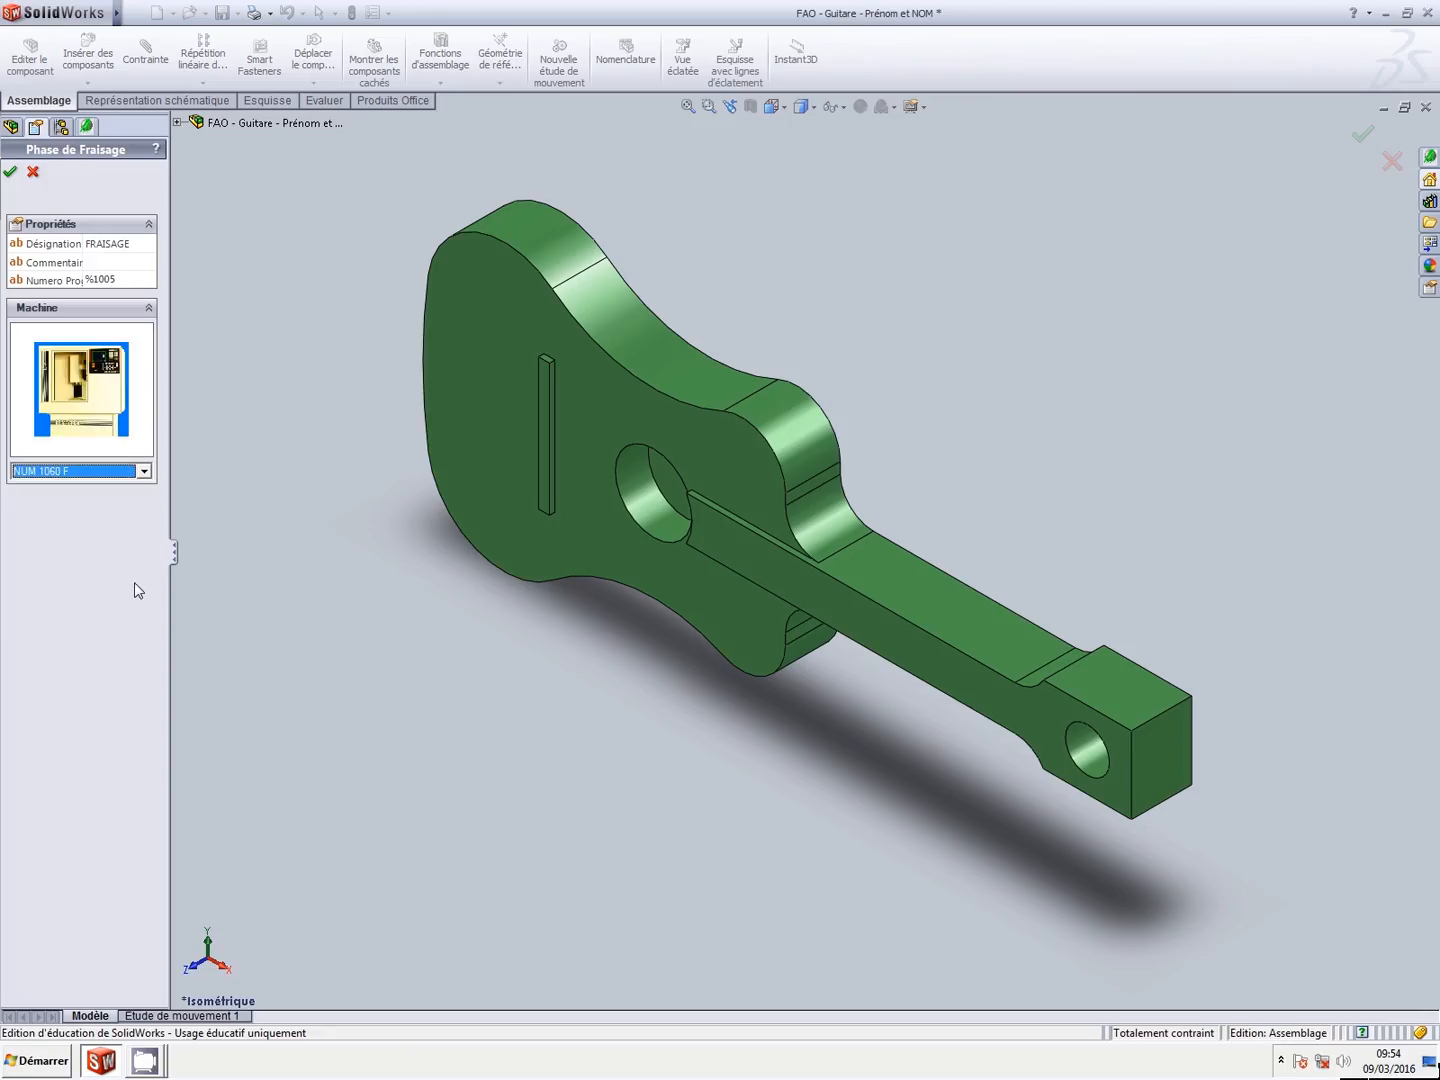
left_click(11, 175)
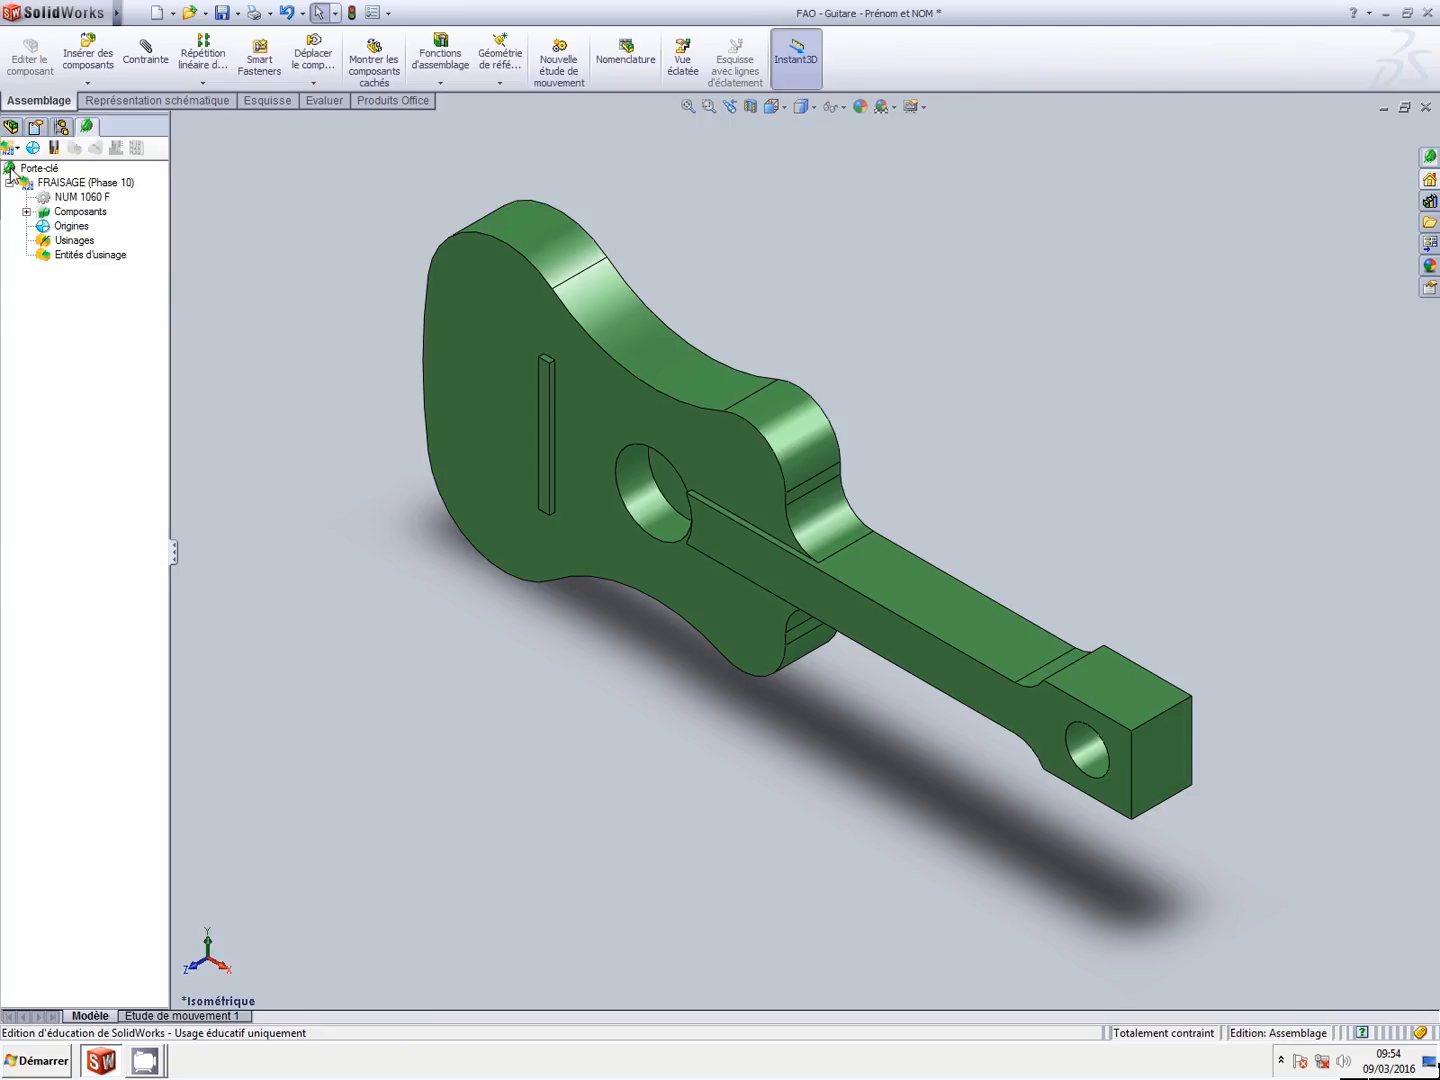
left_click(222, 13)
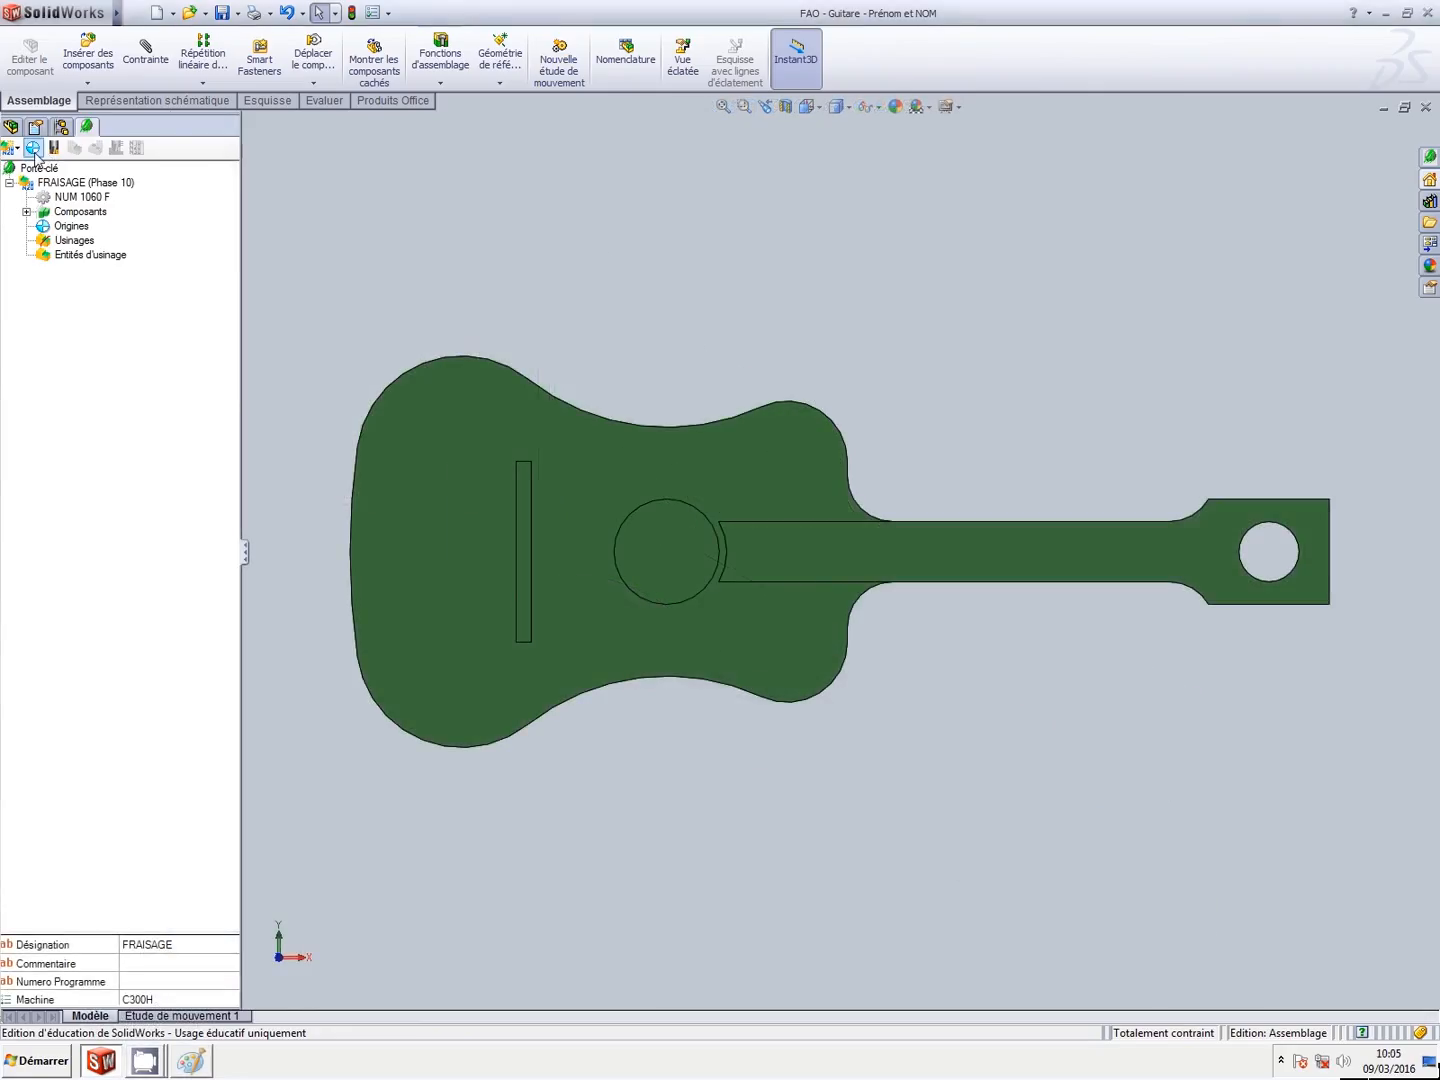
Begin a Mise En Position and place the part origin on the circular edge of the hole in the guitar's head.
left_click(32, 148)
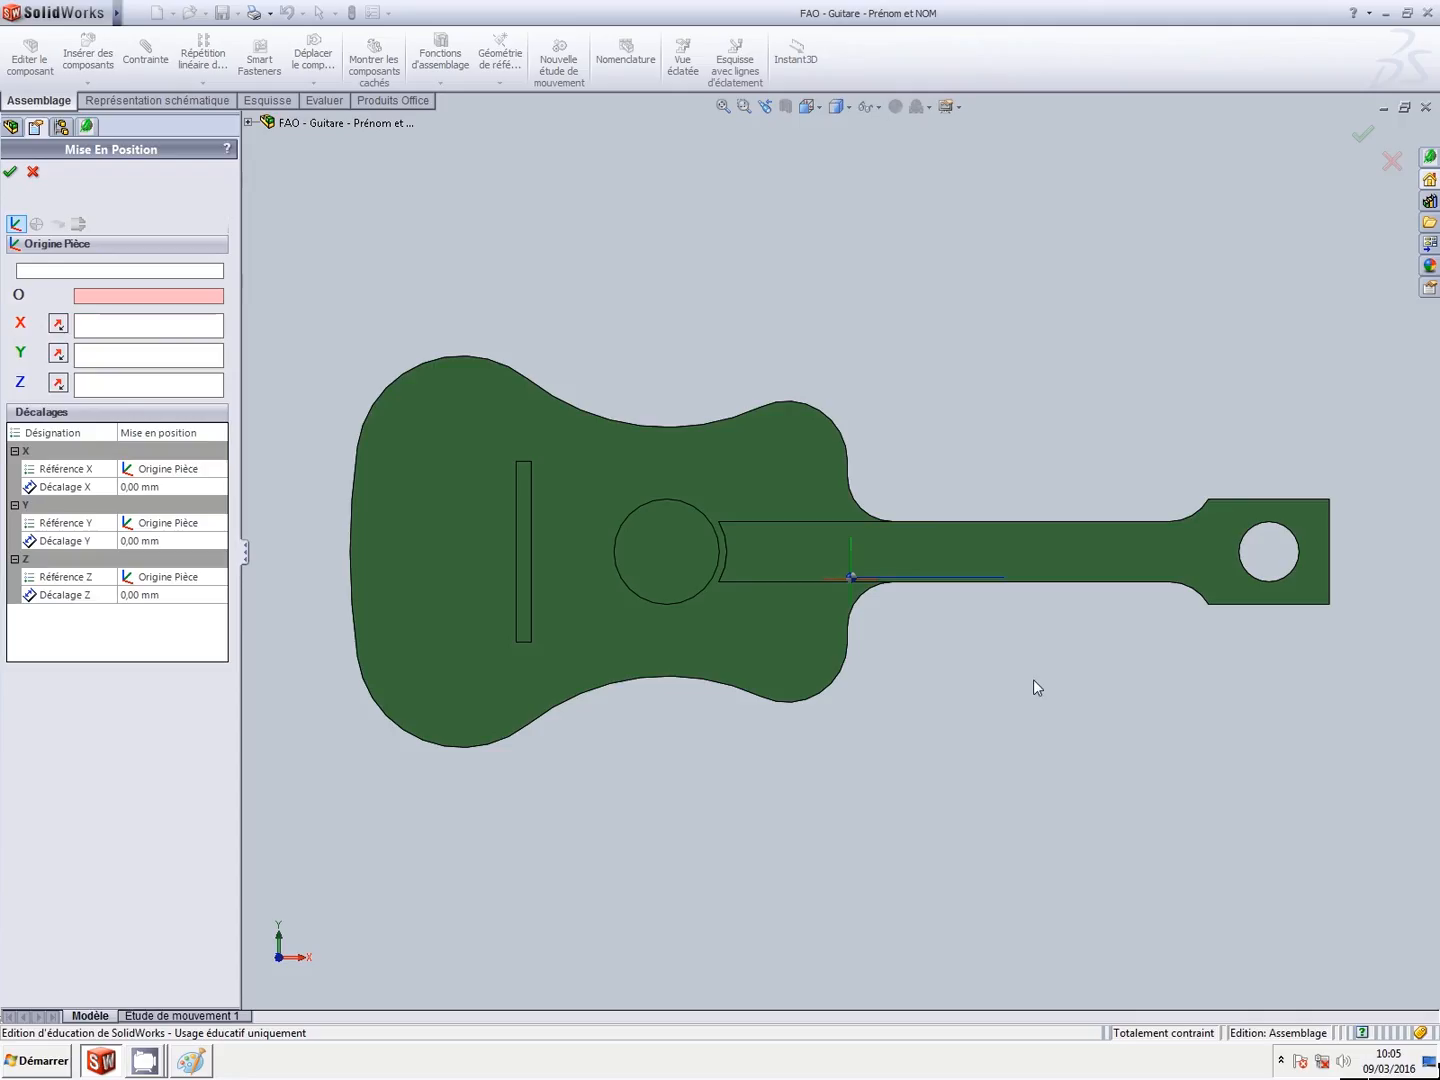
middle_click_drag(1032, 680, 1235, 520)
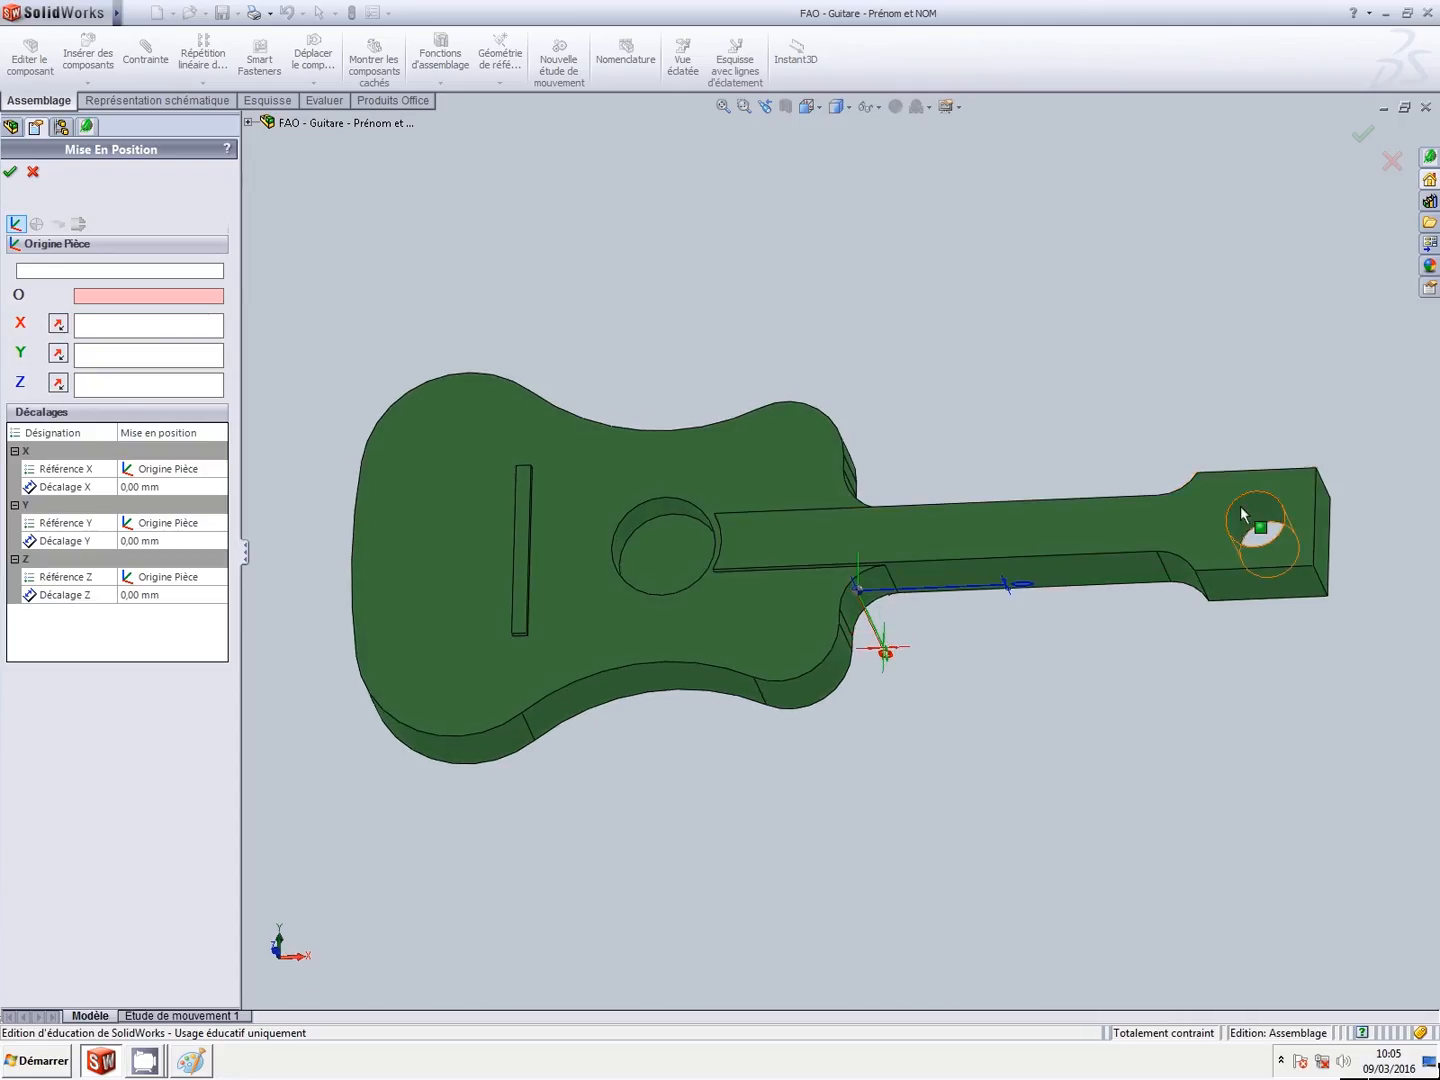
left_click(1244, 510)
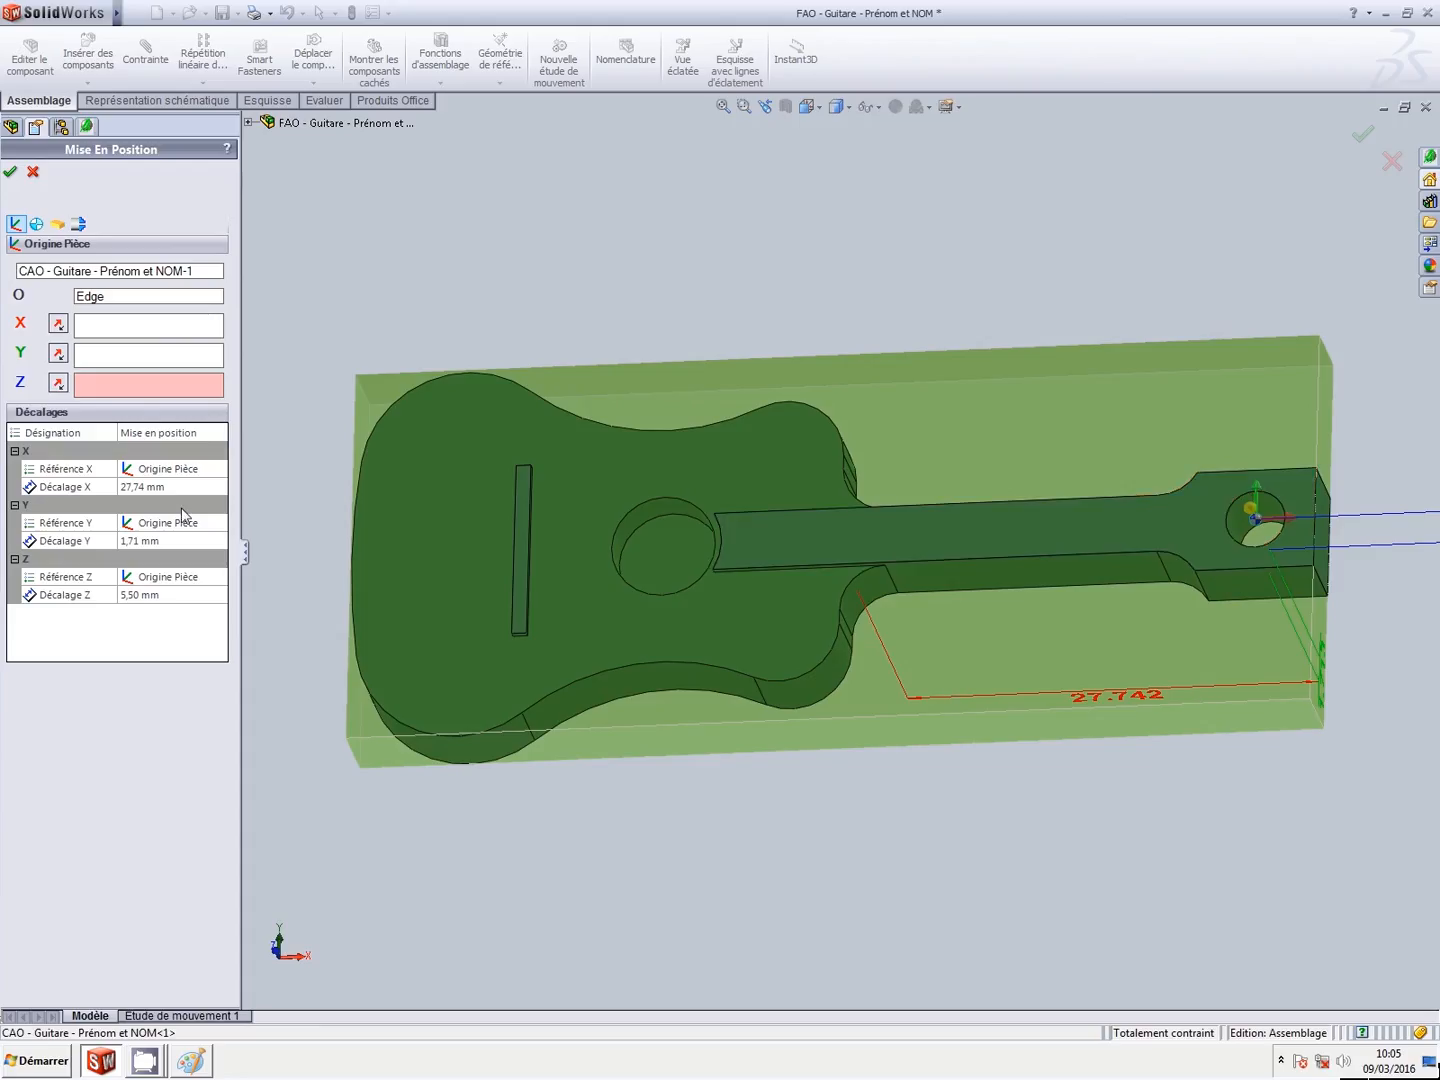
Set the X, Y and Z offsets of the part origin to 0 mm and validate the positioning.
left_click(156, 490)
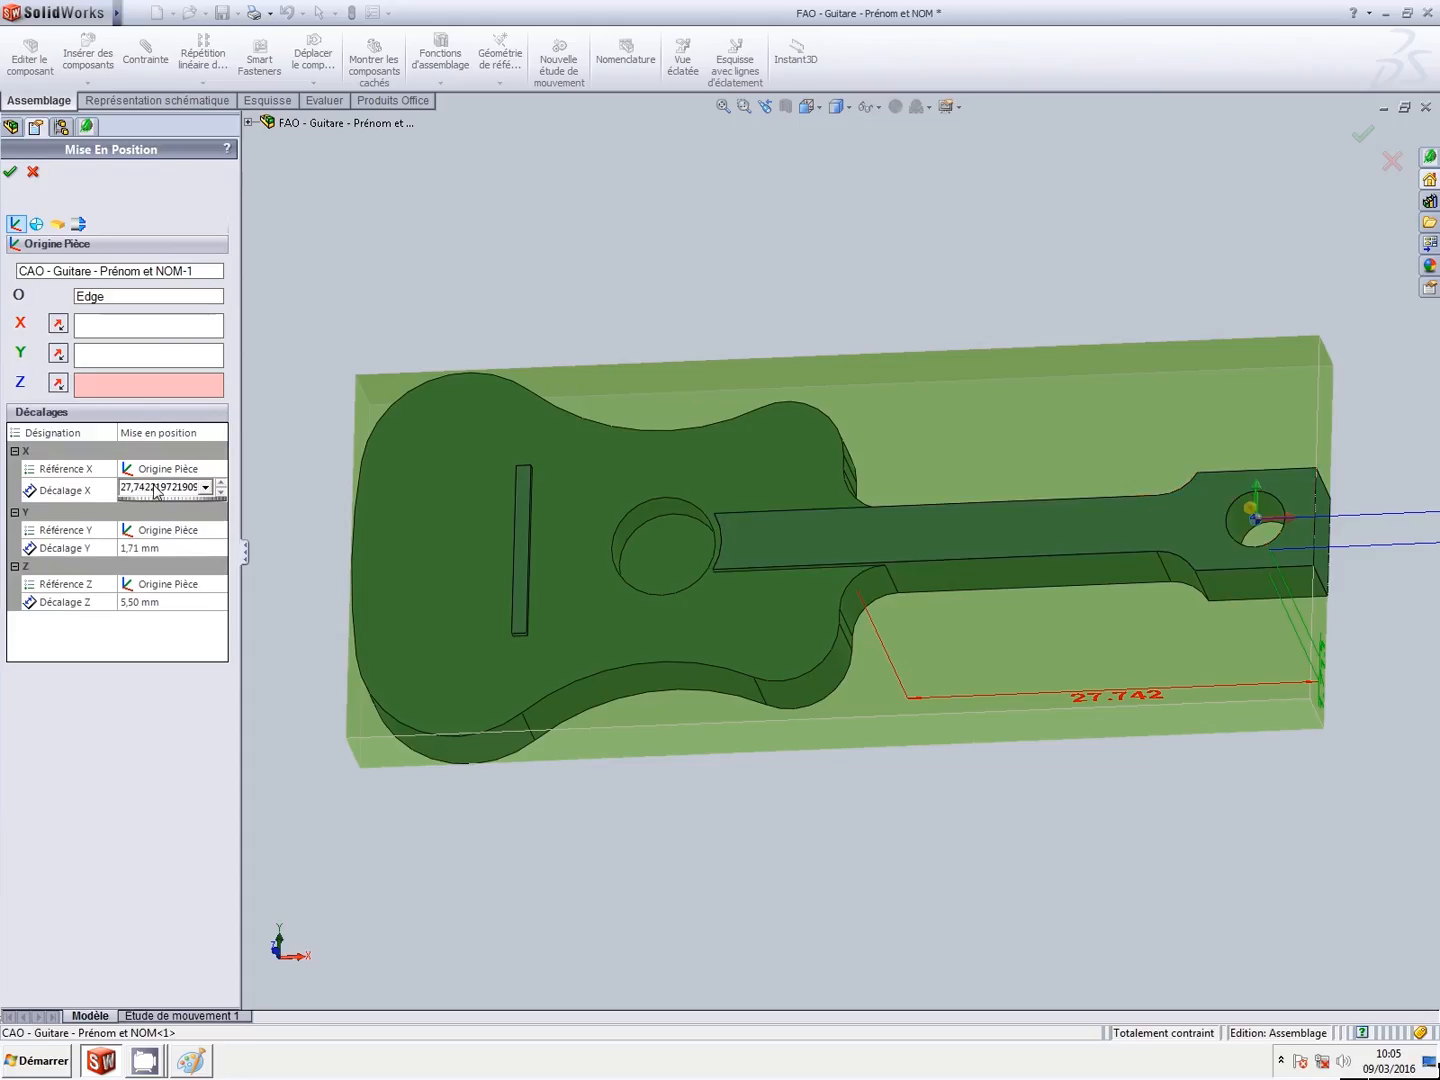
double_click(157, 490)
type("0")
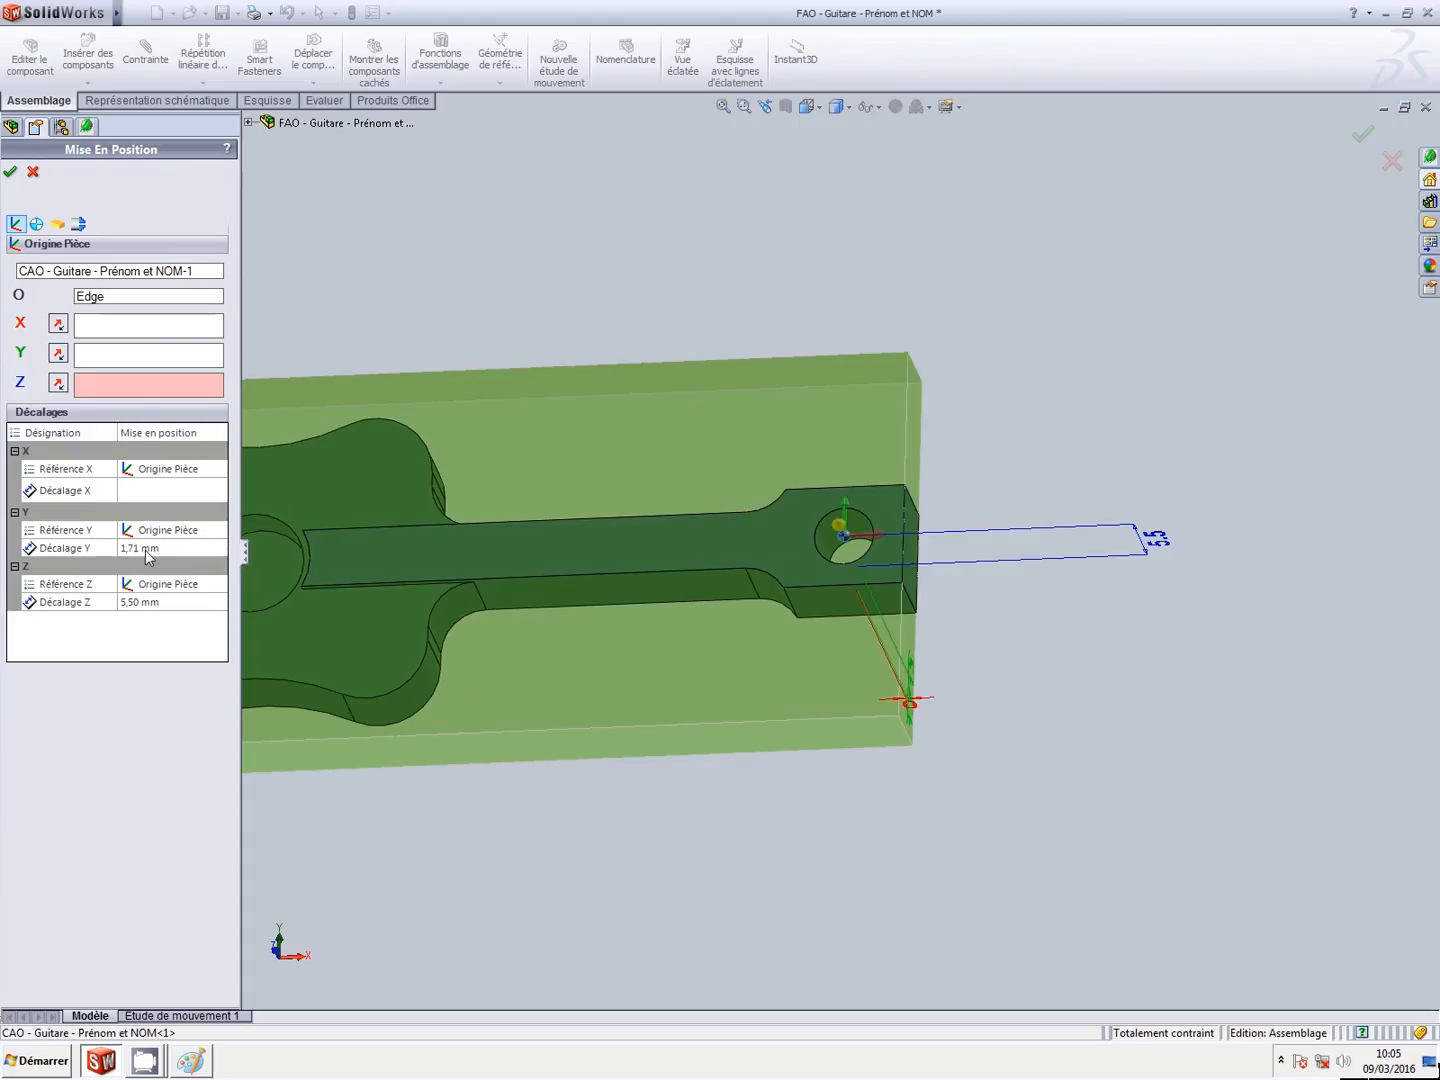
double_click(149, 544)
type("0")
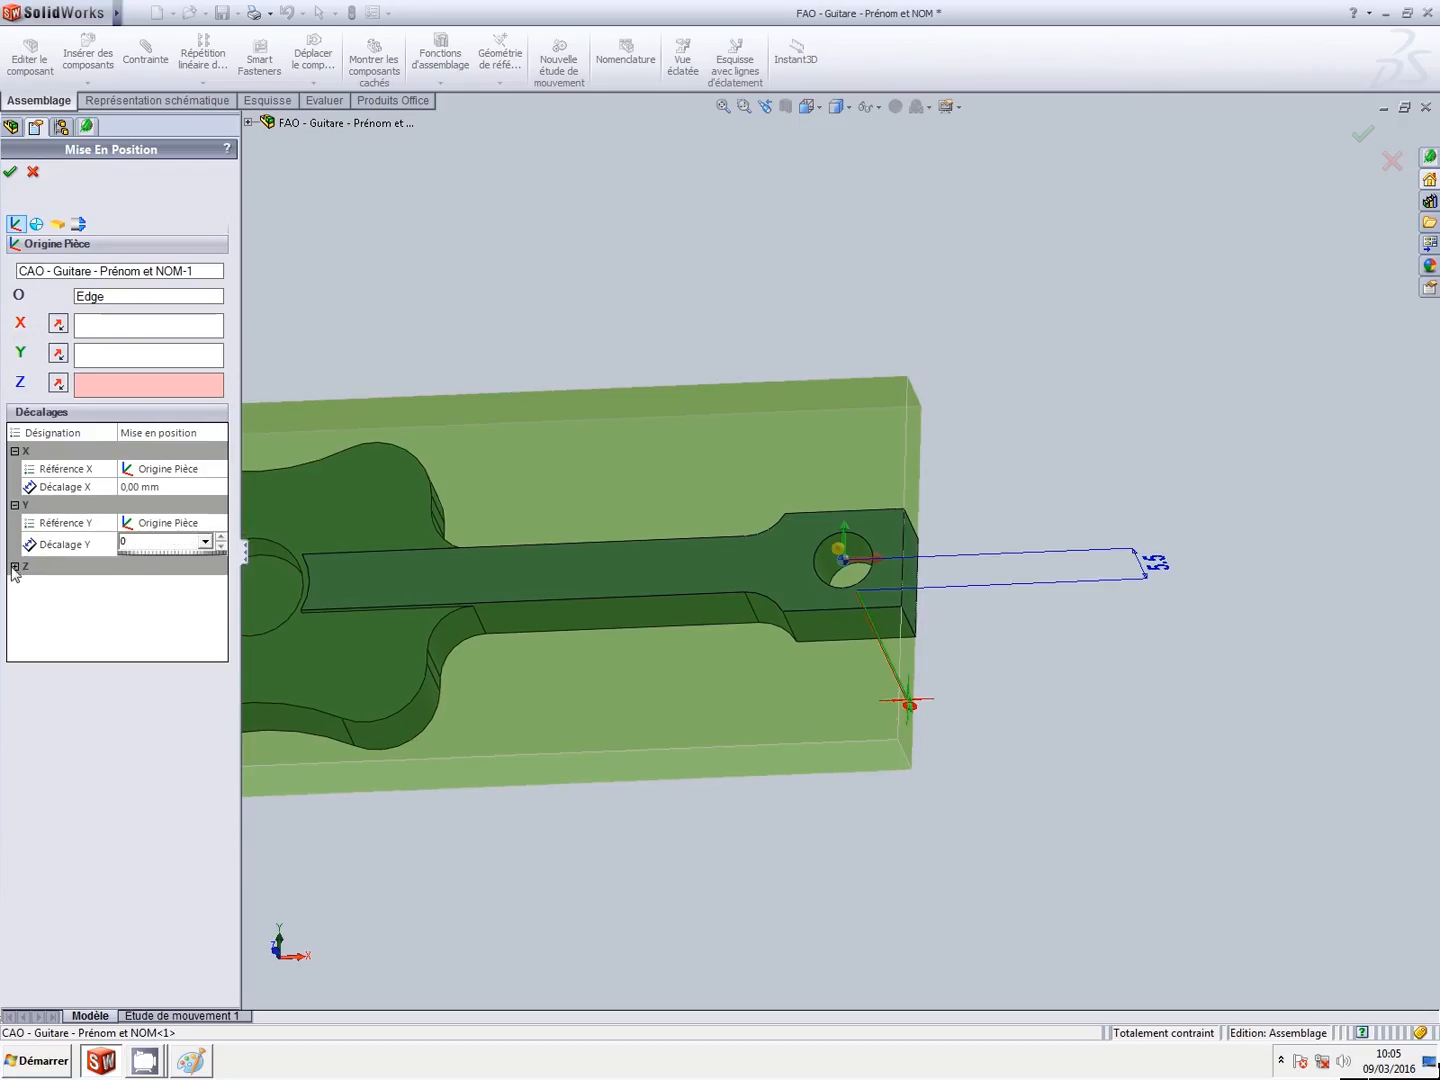
left_click(13, 566)
left_click(150, 597)
double_click(150, 597)
type("0")
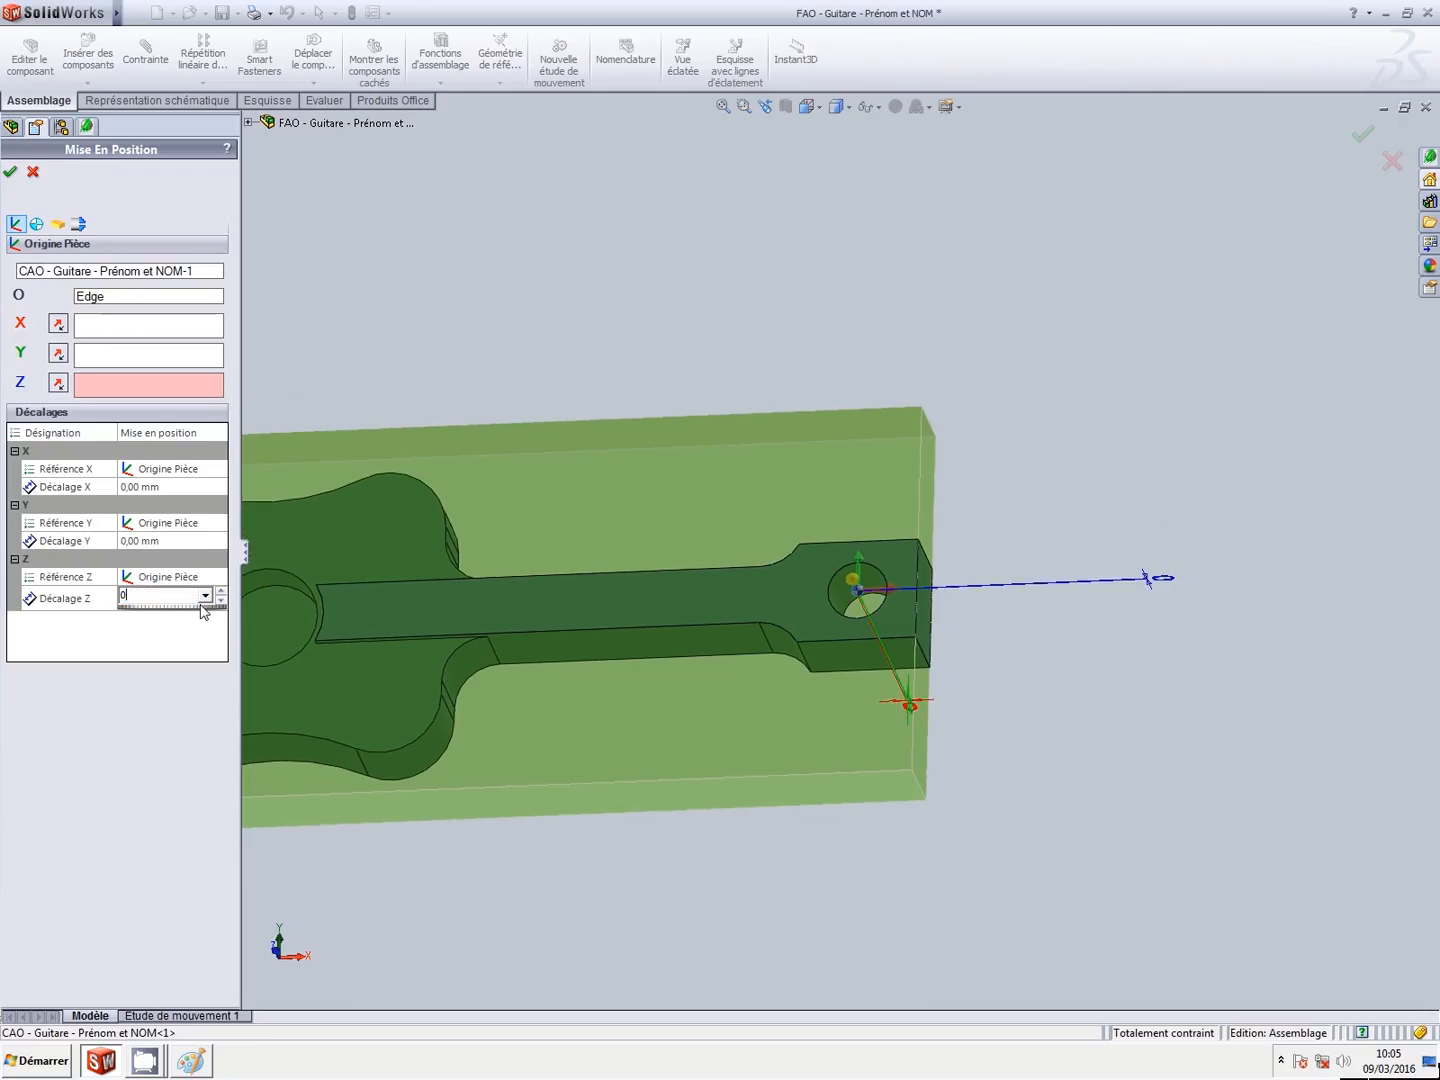
scroll(811, 501, "up", 3)
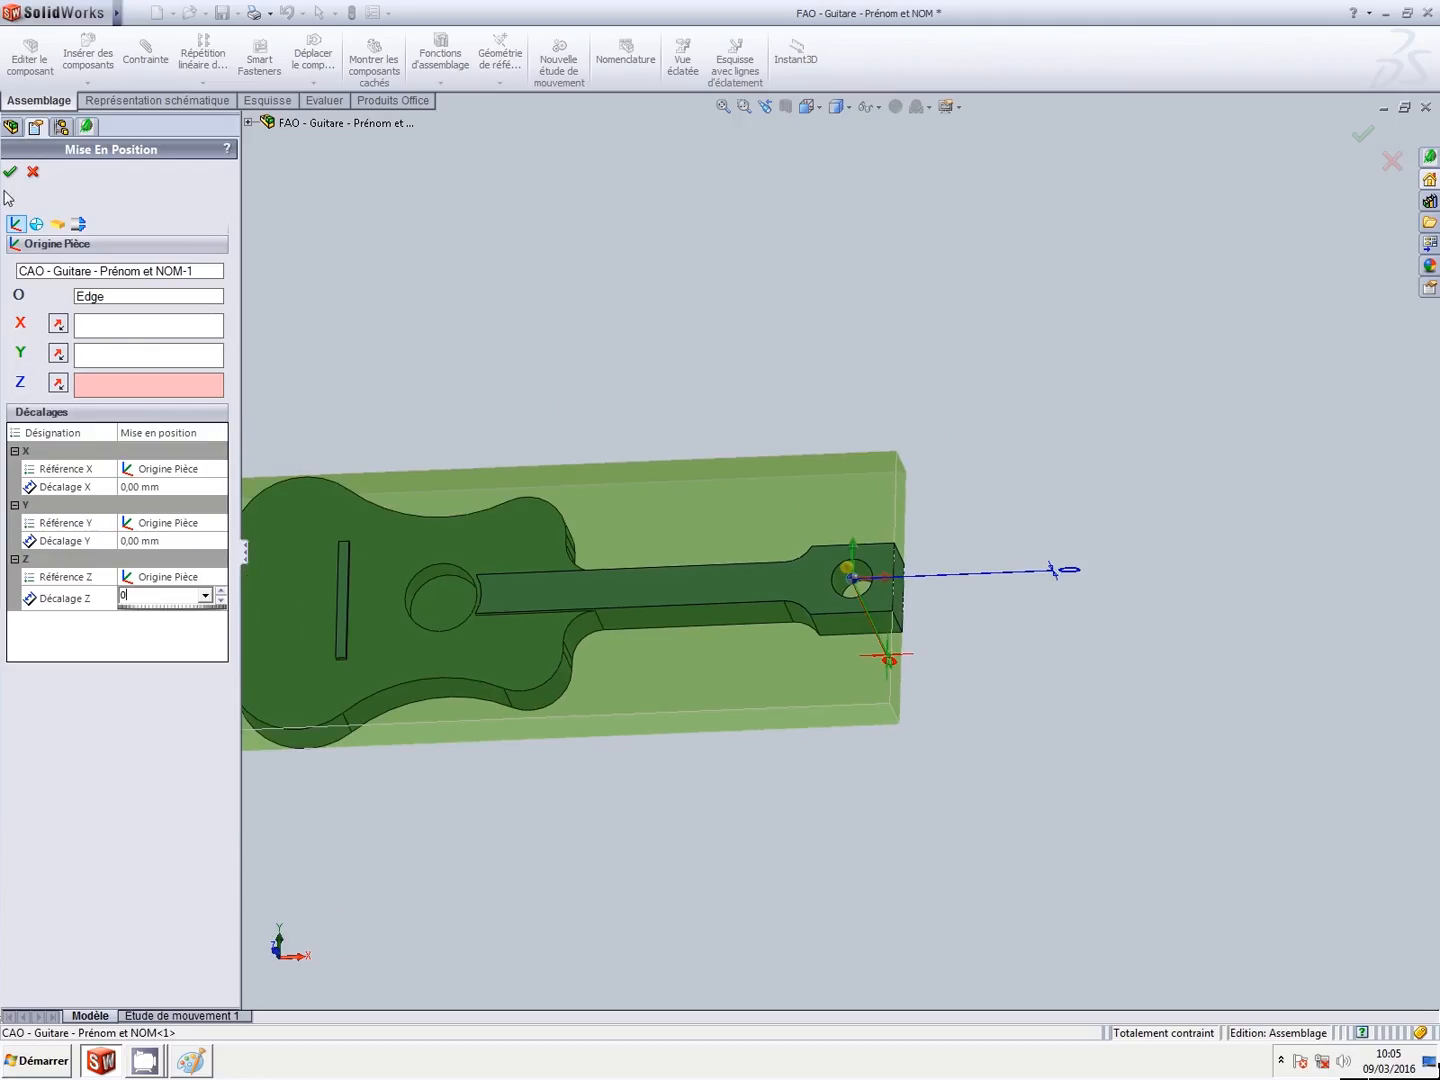
left_click(10, 171)
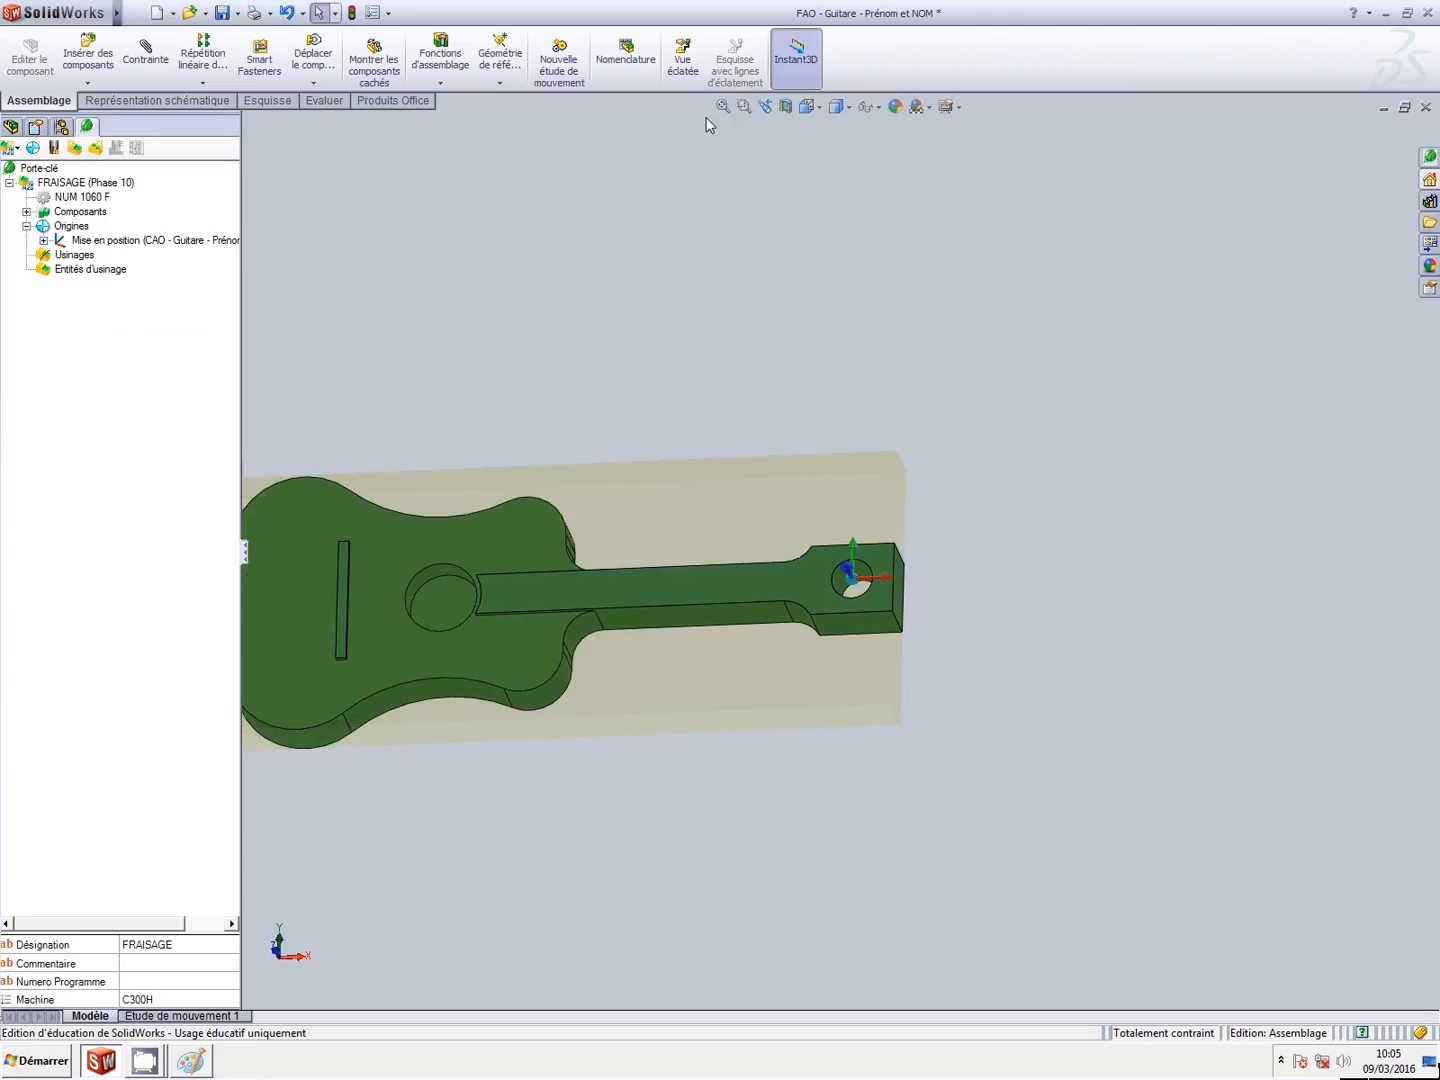
Display the guitar in isometric view and save the assembly.
left_click(818, 110)
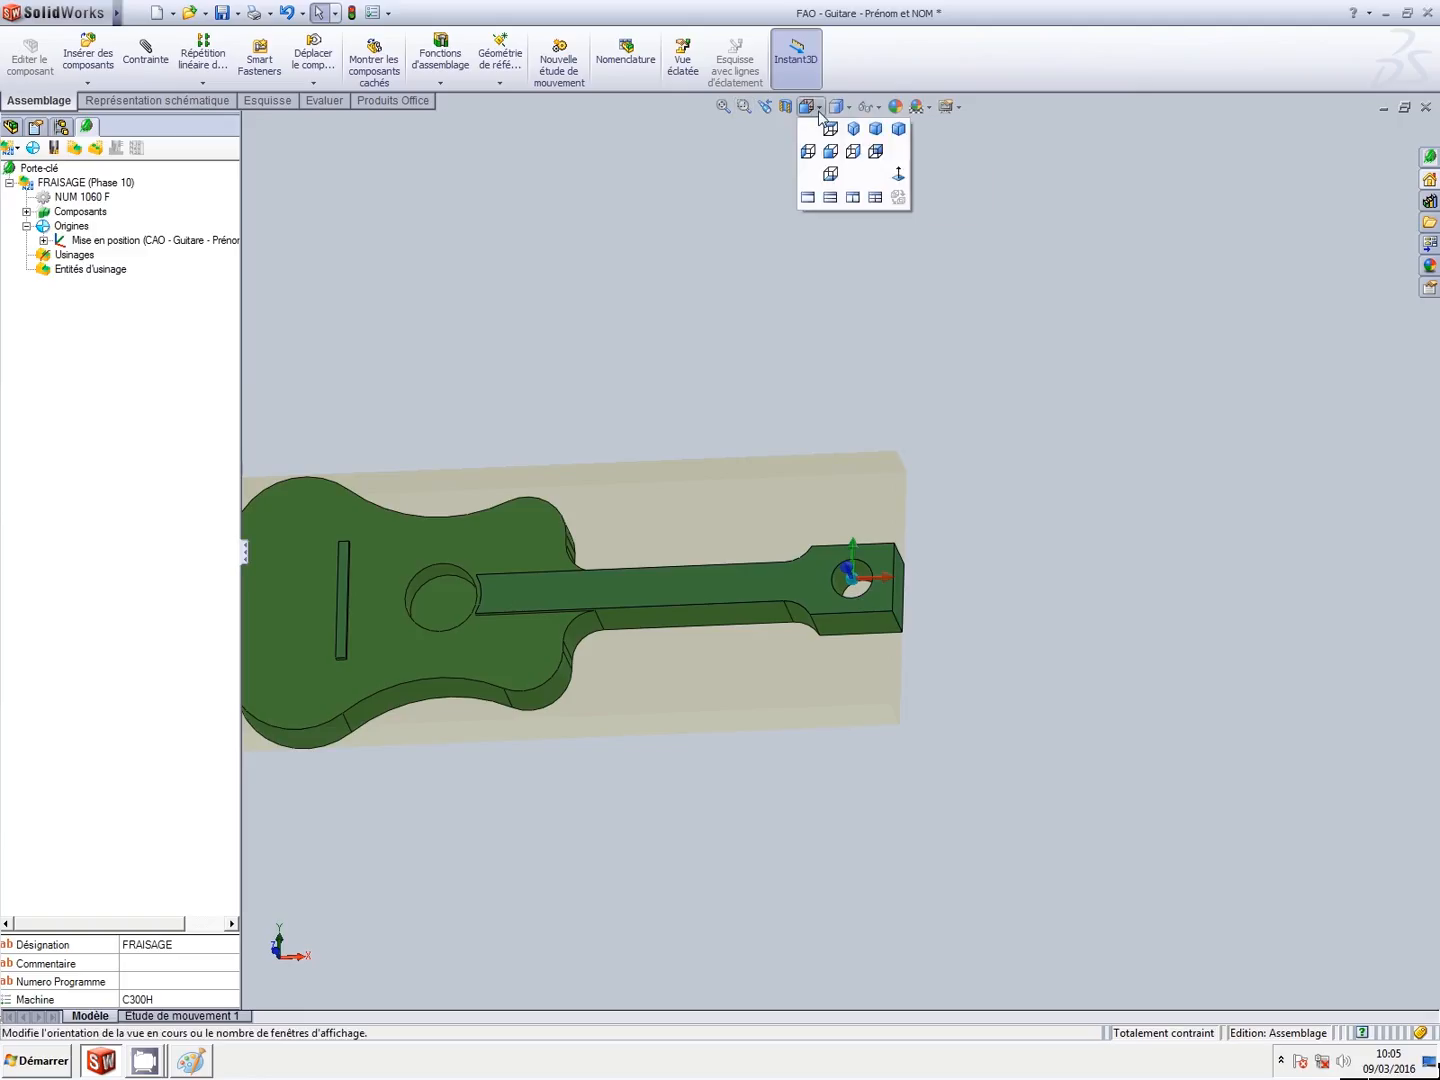
left_click(860, 131)
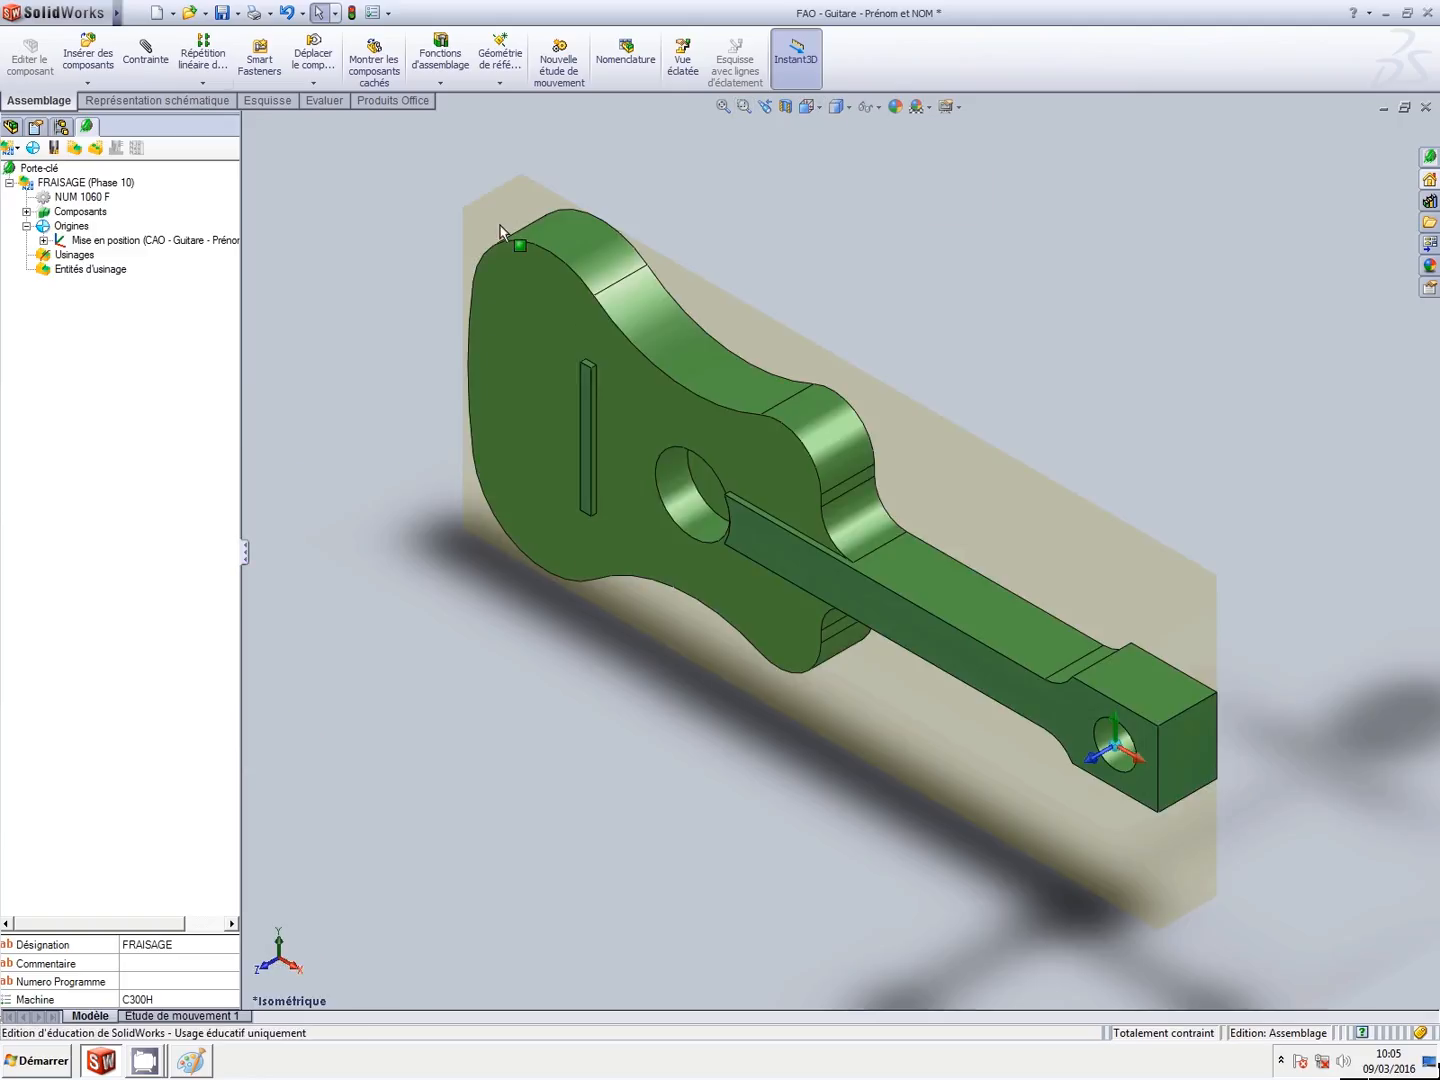
left_click(221, 20)
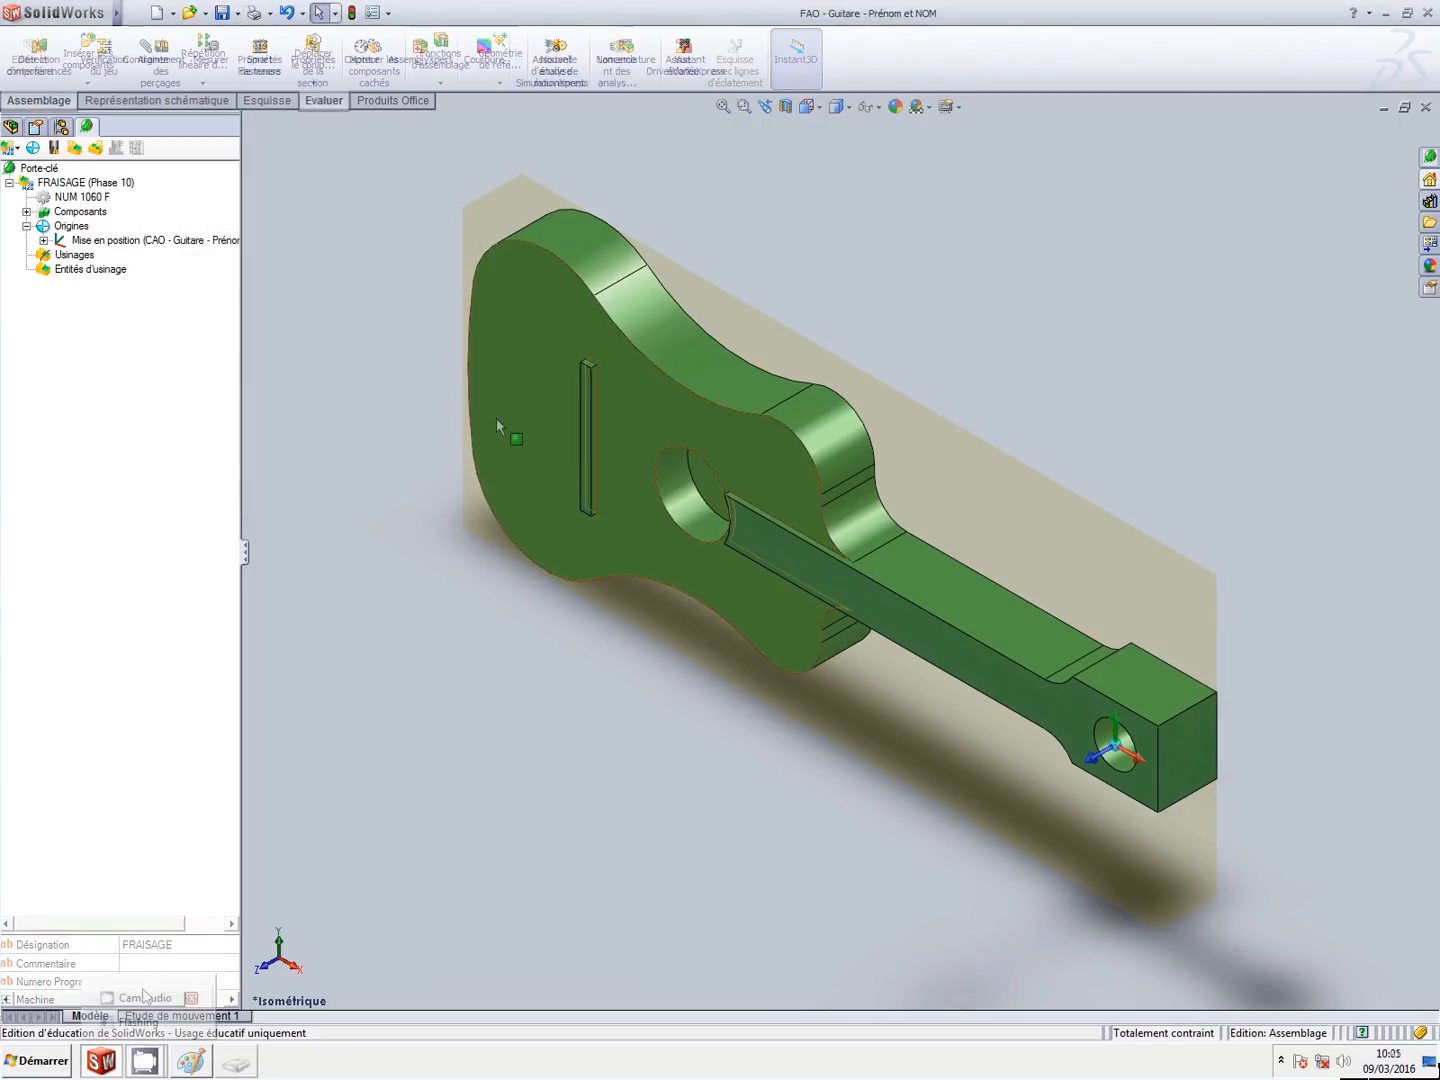
Create a new POCHE OUVERTE milling entity from the front face of the guitar body.
left_click(497, 417)
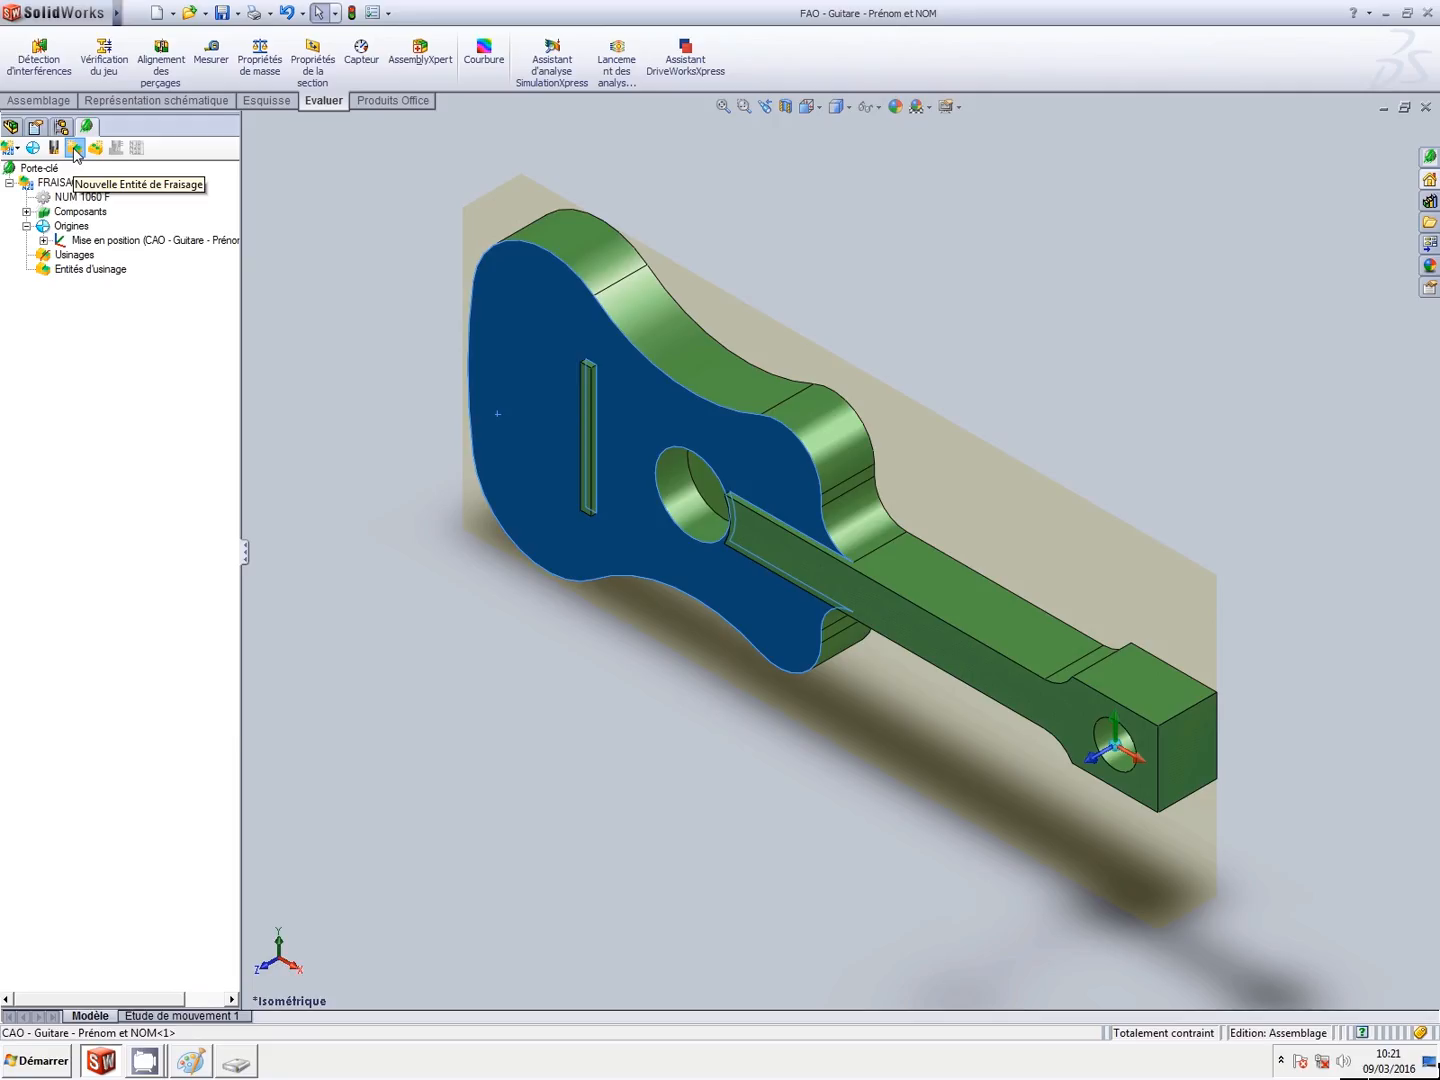
left_click(76, 148)
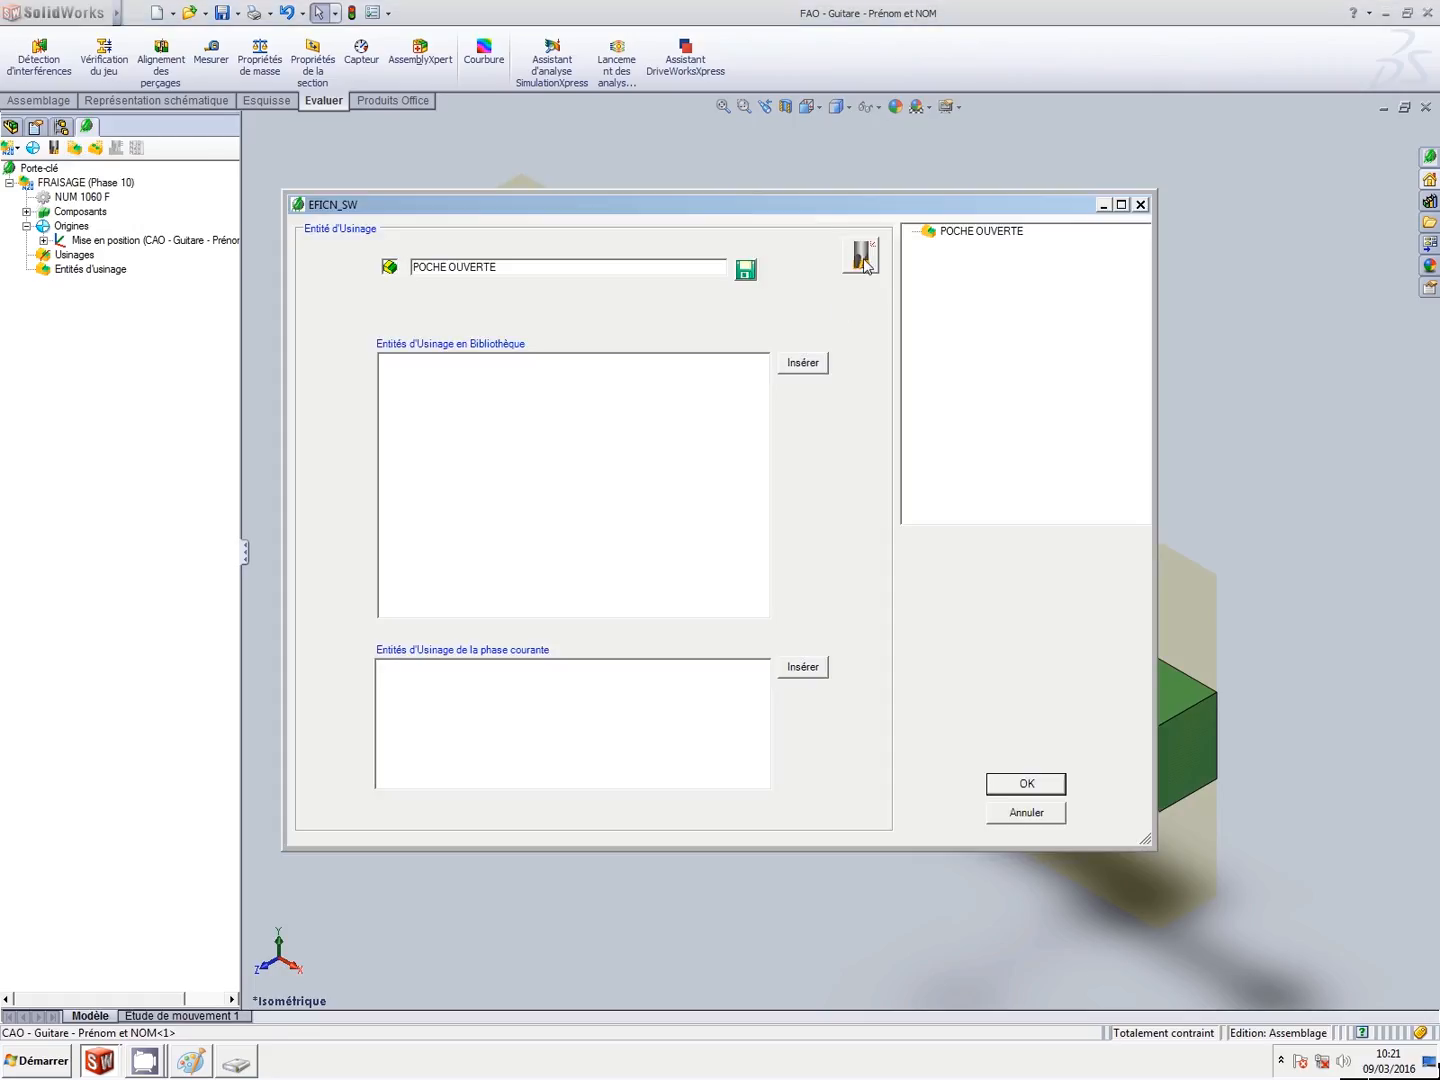
Add the 8 mm Fraise 2 tailles HSS DIN 844K from the TITEX tool library to the current milling phase.
left_click(862, 258)
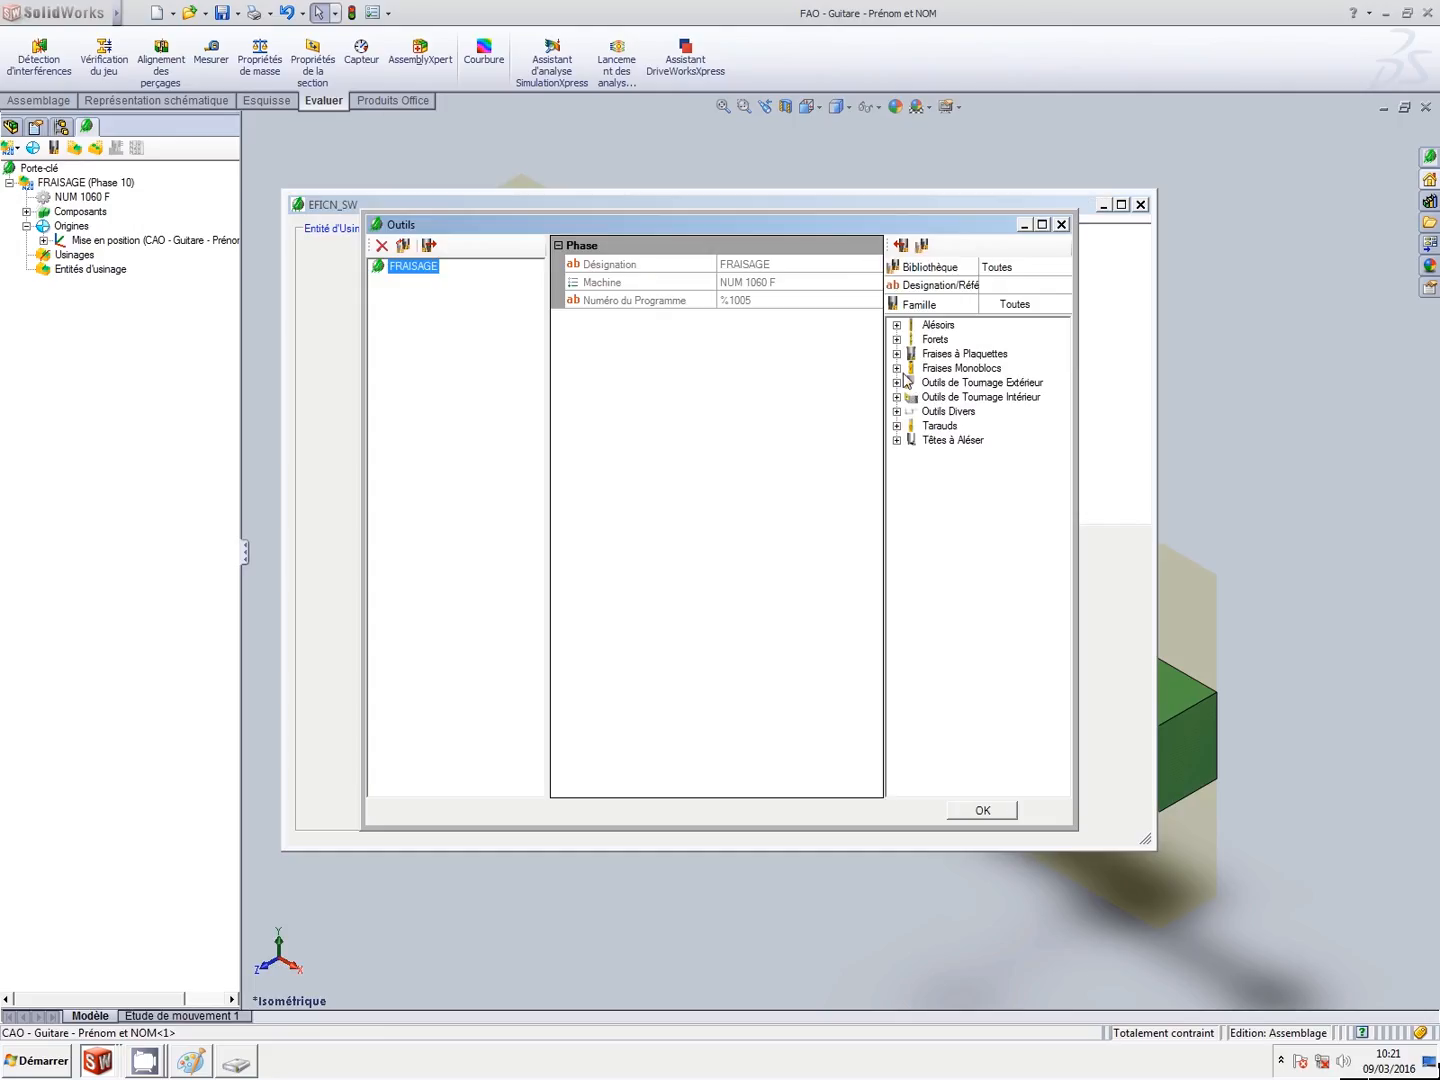
left_click(897, 369)
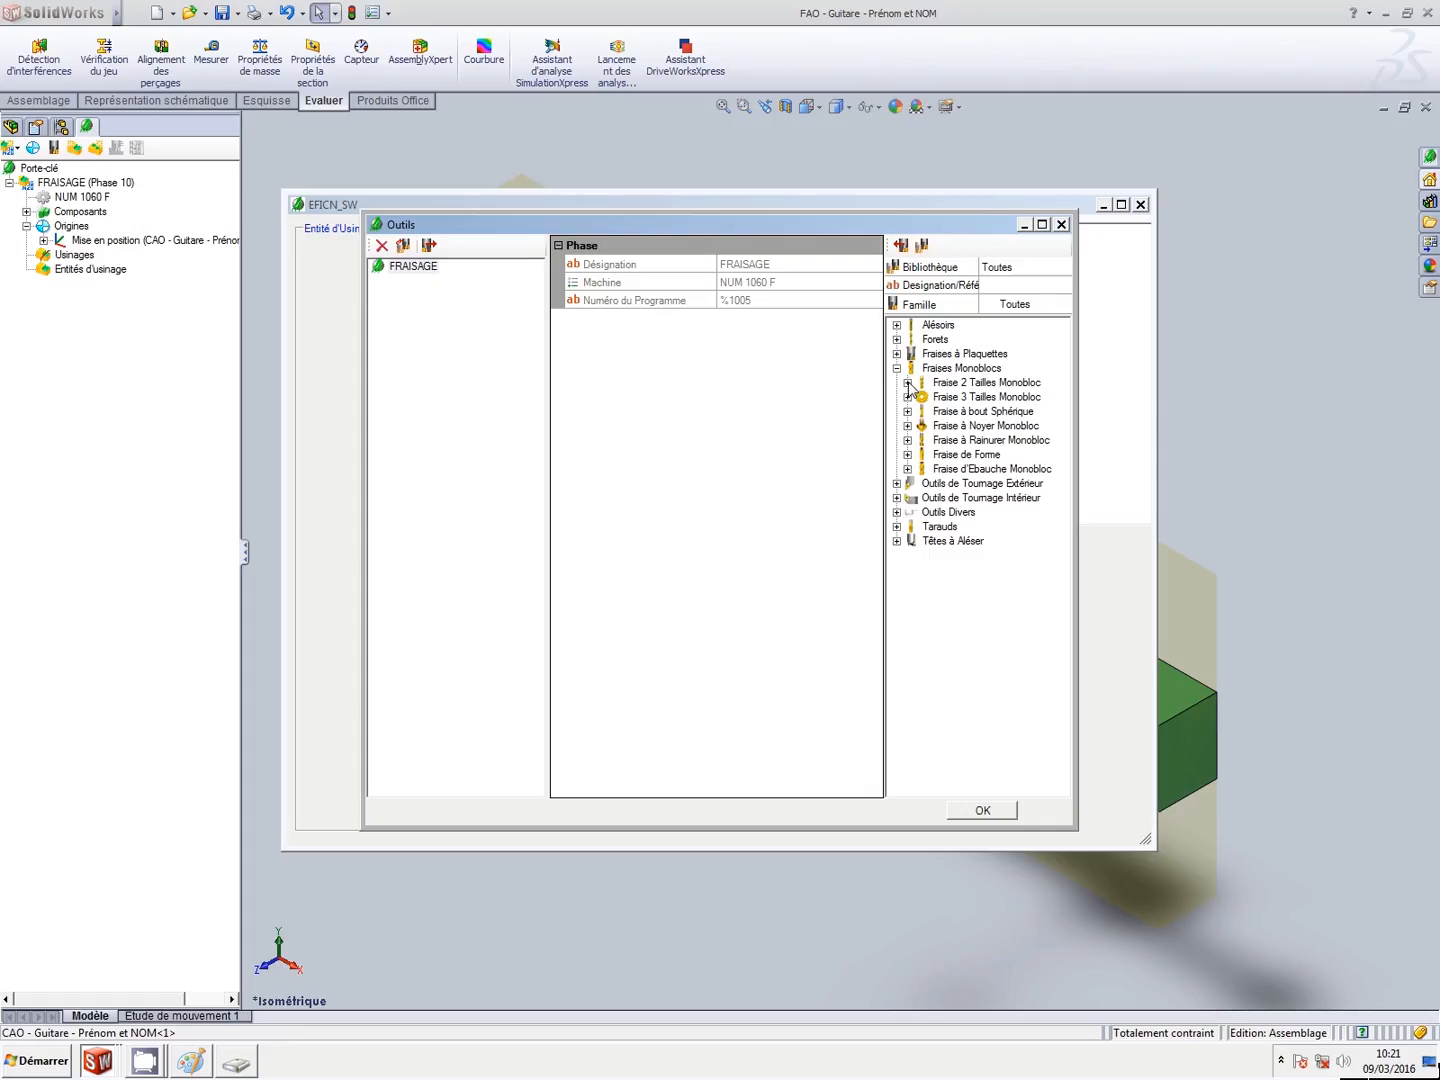
left_click(908, 383)
left_click(918, 397)
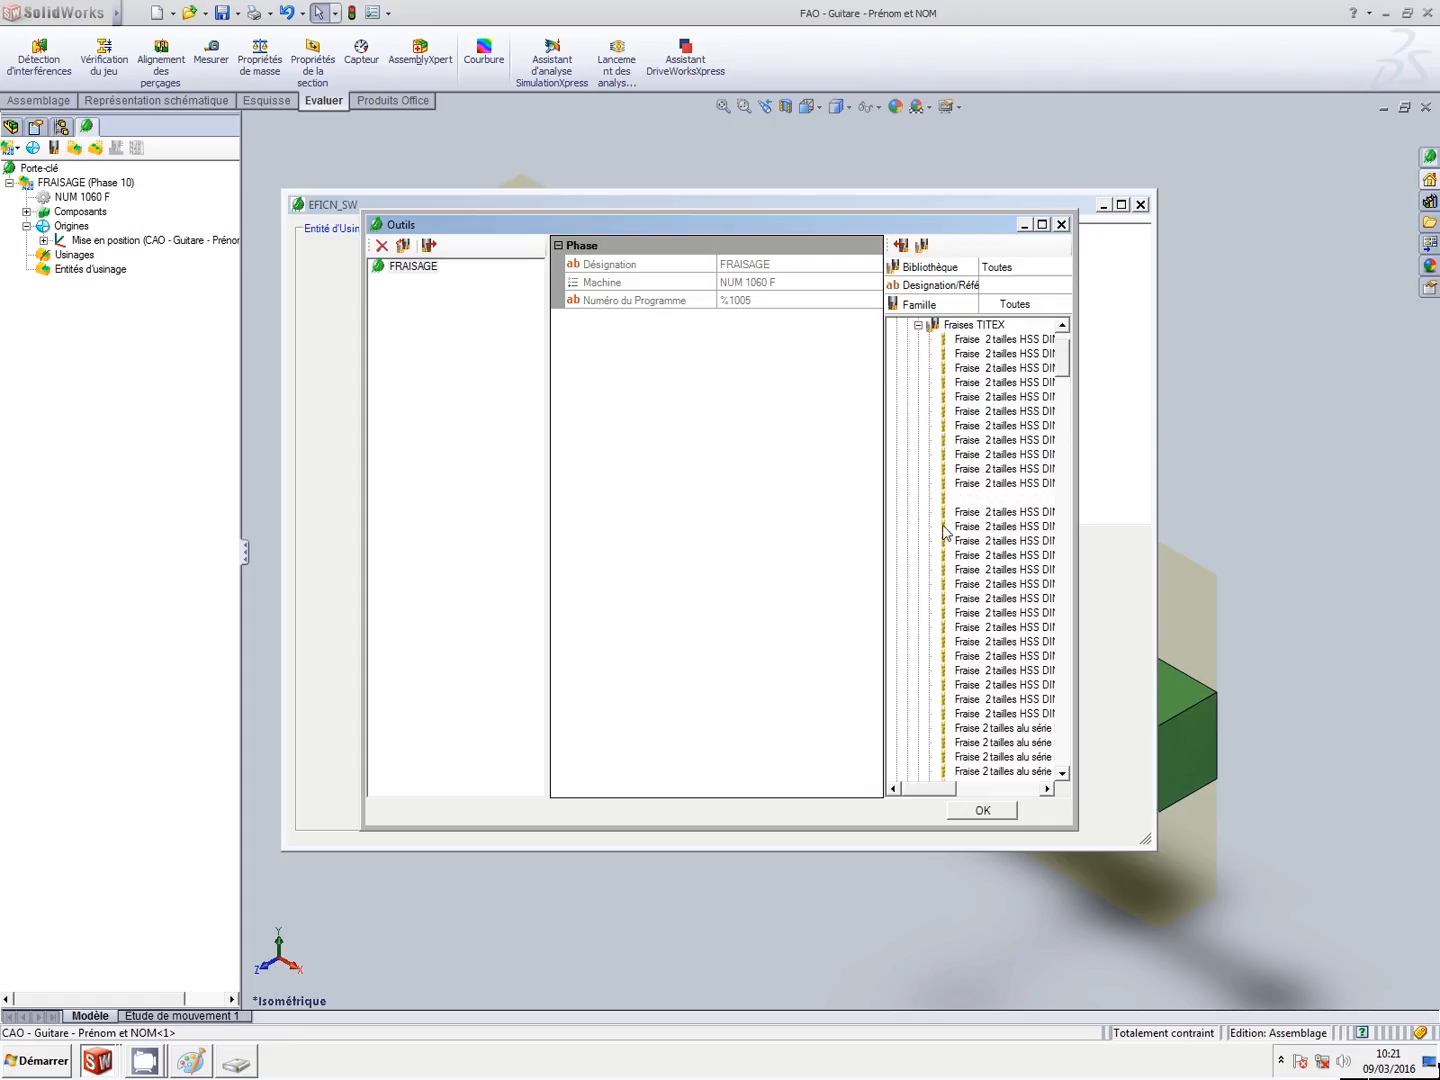
left_click_drag(925, 789, 972, 803)
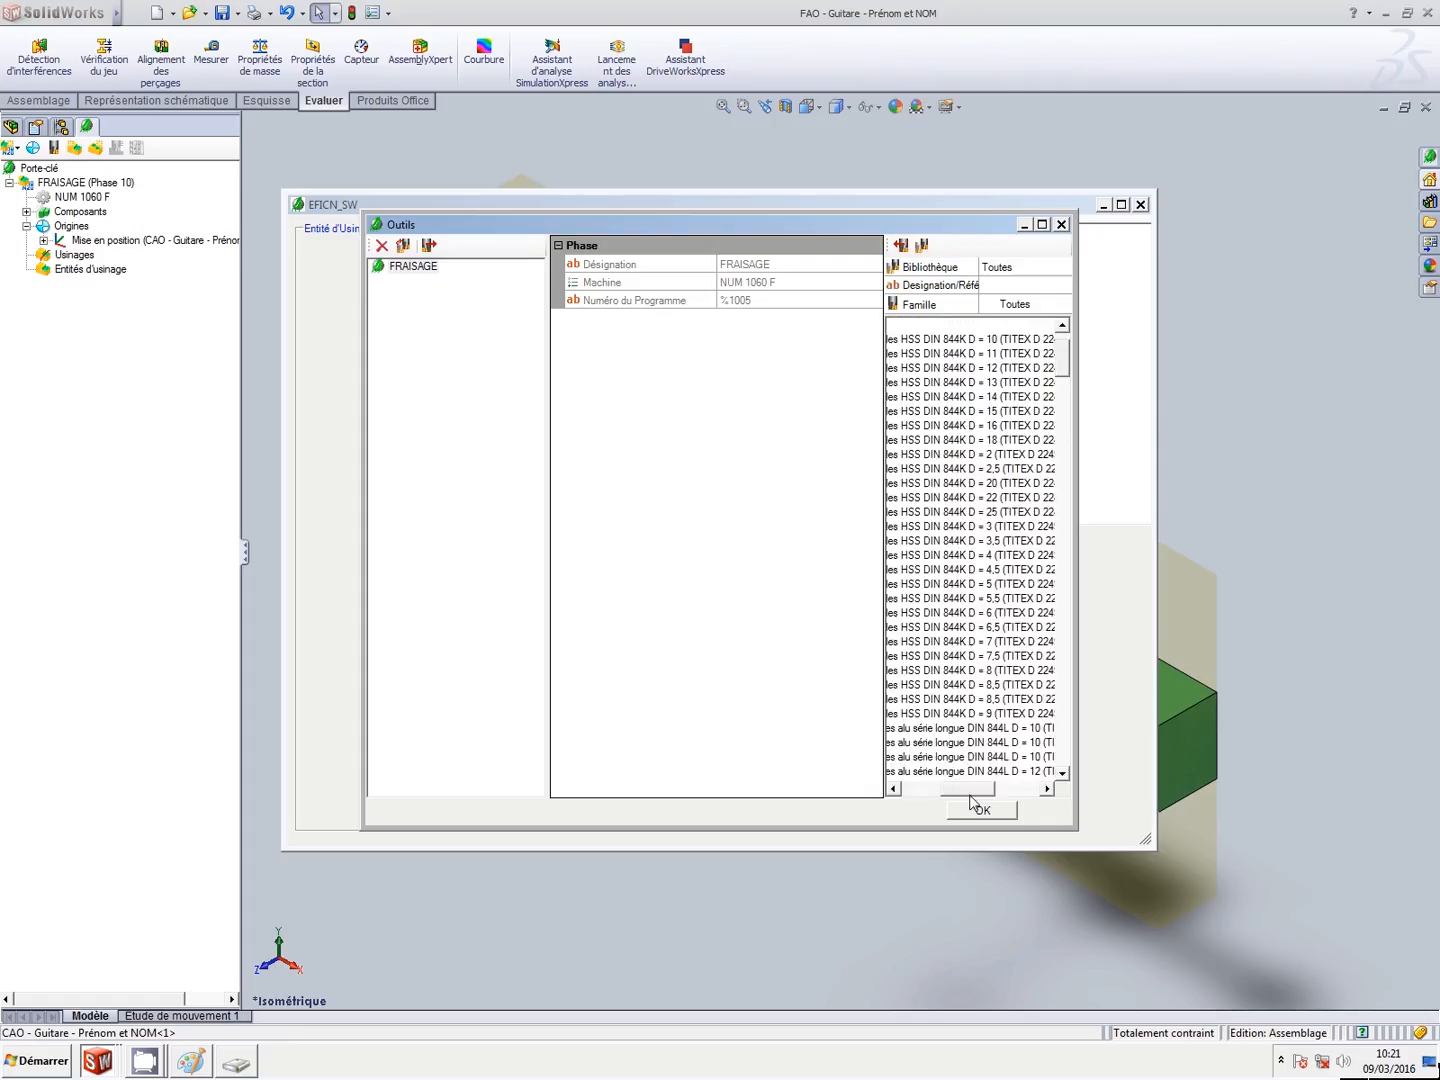
left_click(967, 671)
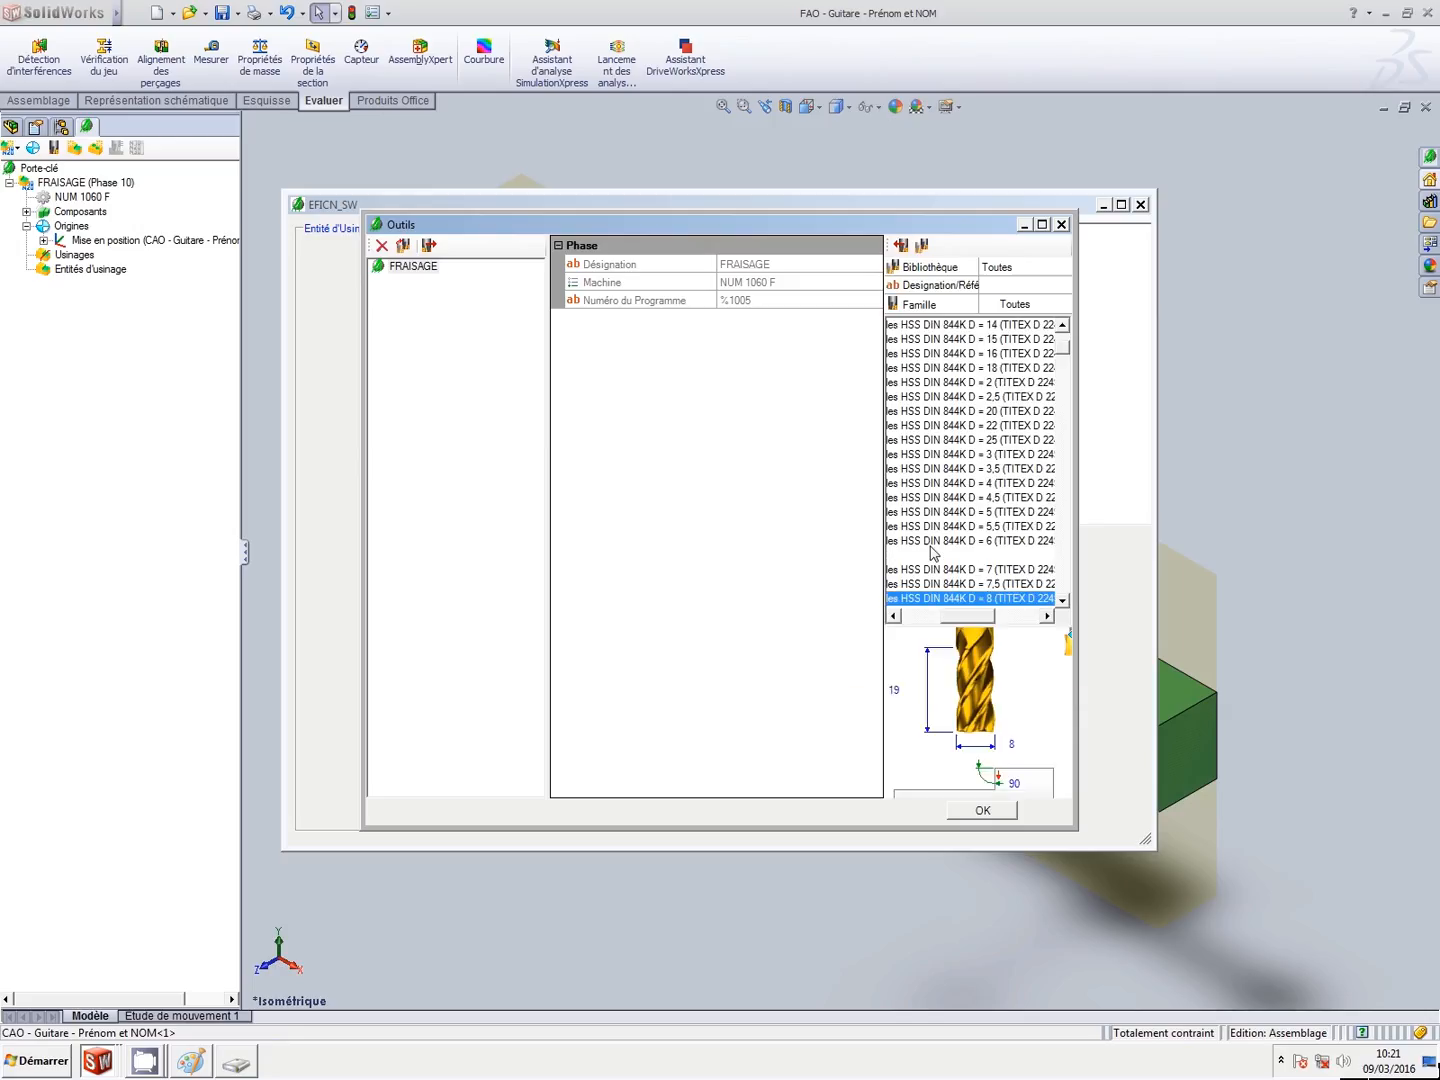
left_click(901, 246)
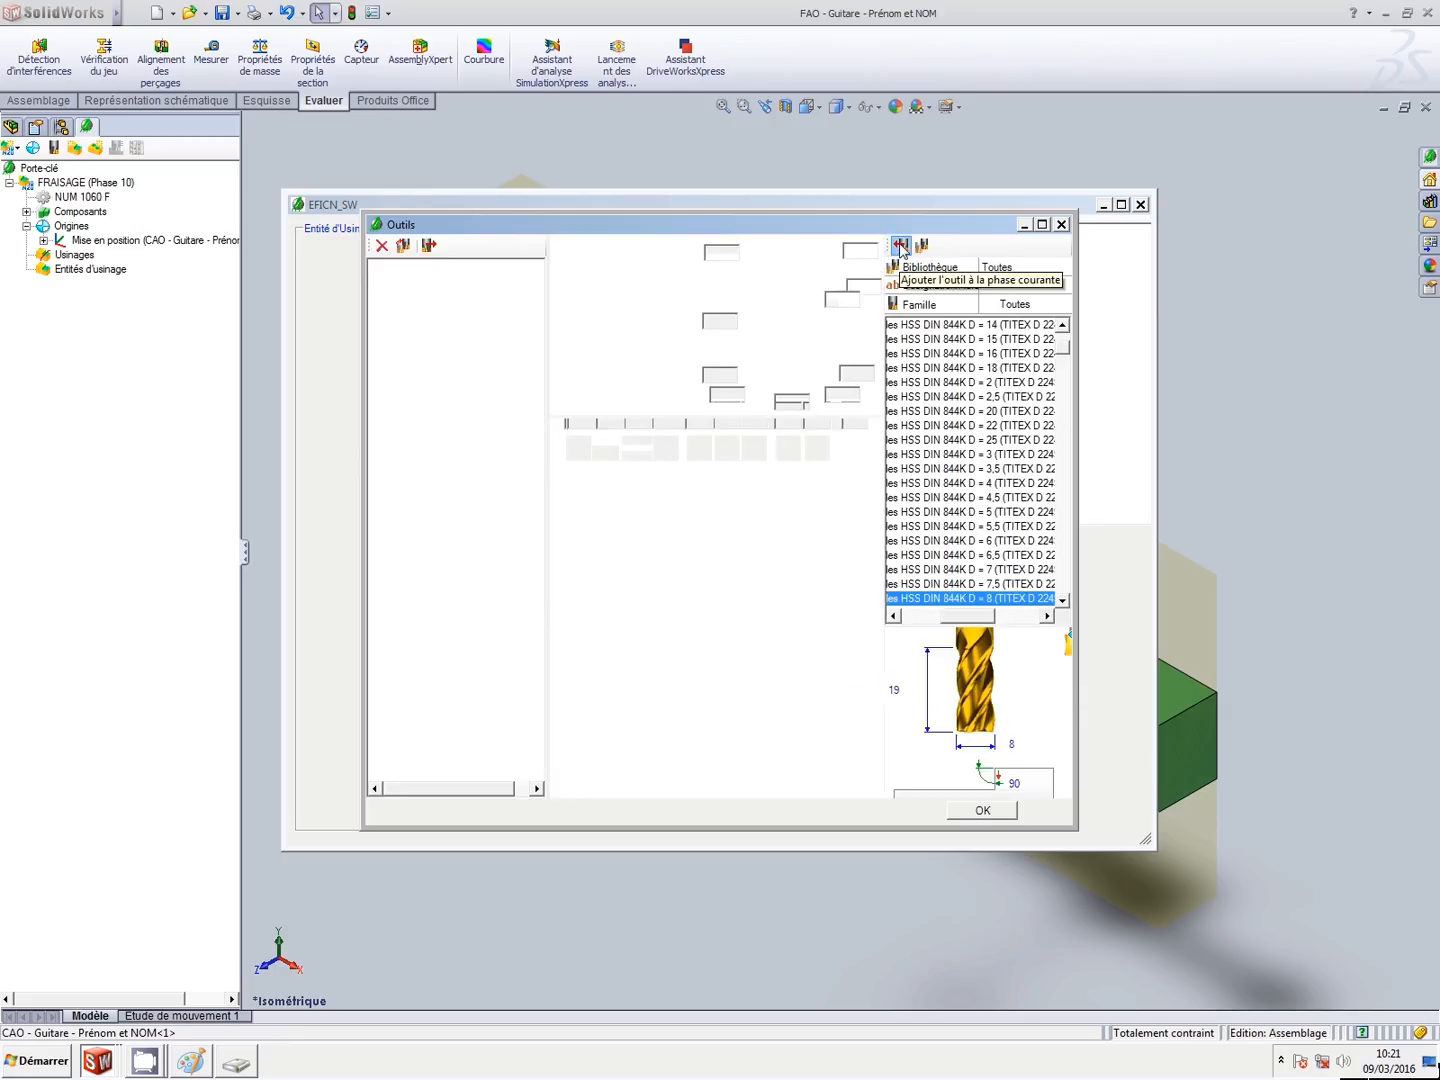
Clear the cutter's reference and change its designation to "Fraise - D = 8".
left_click(779, 468)
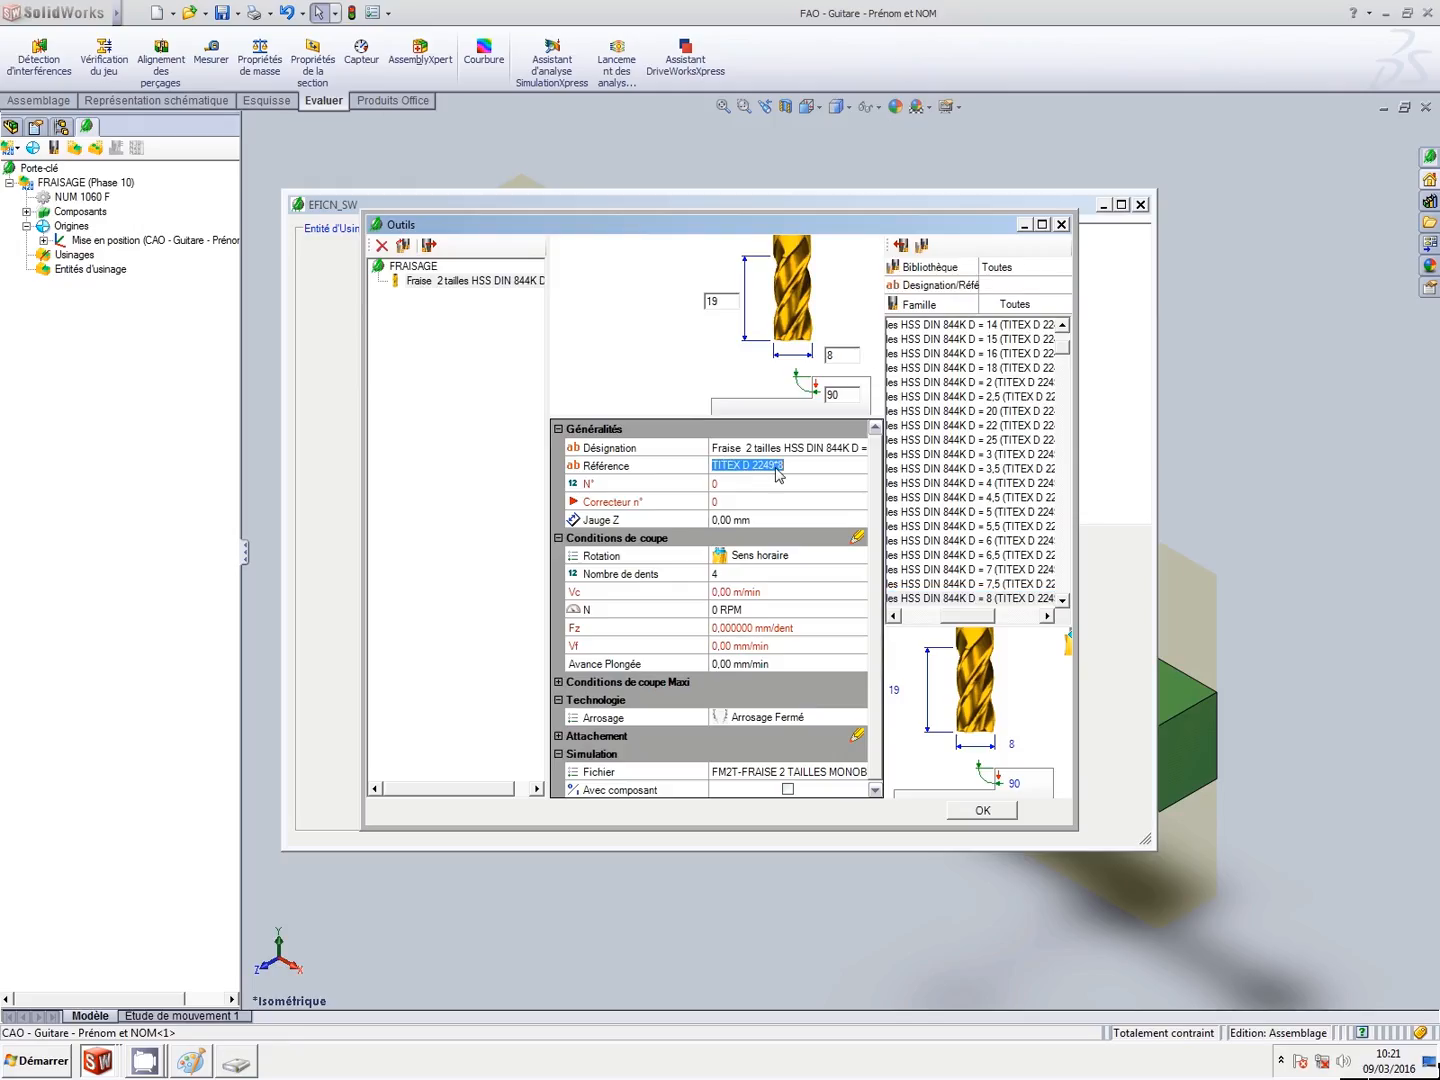
key("Delete")
left_click(751, 451)
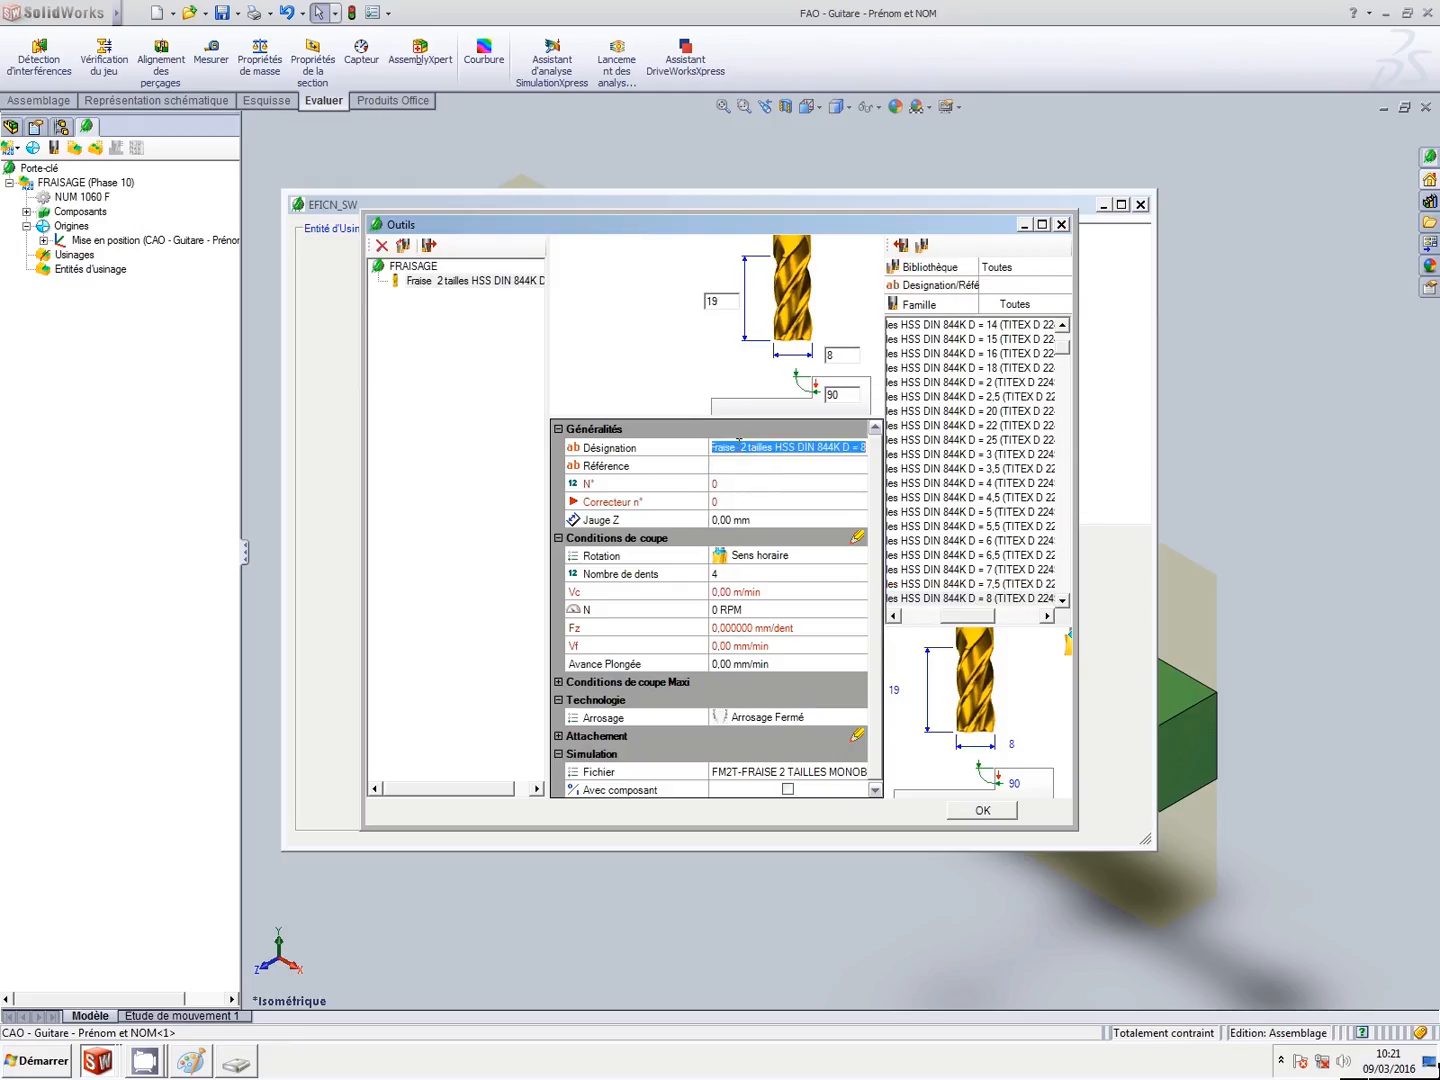
left_click_drag(740, 446, 833, 448)
key("Delete")
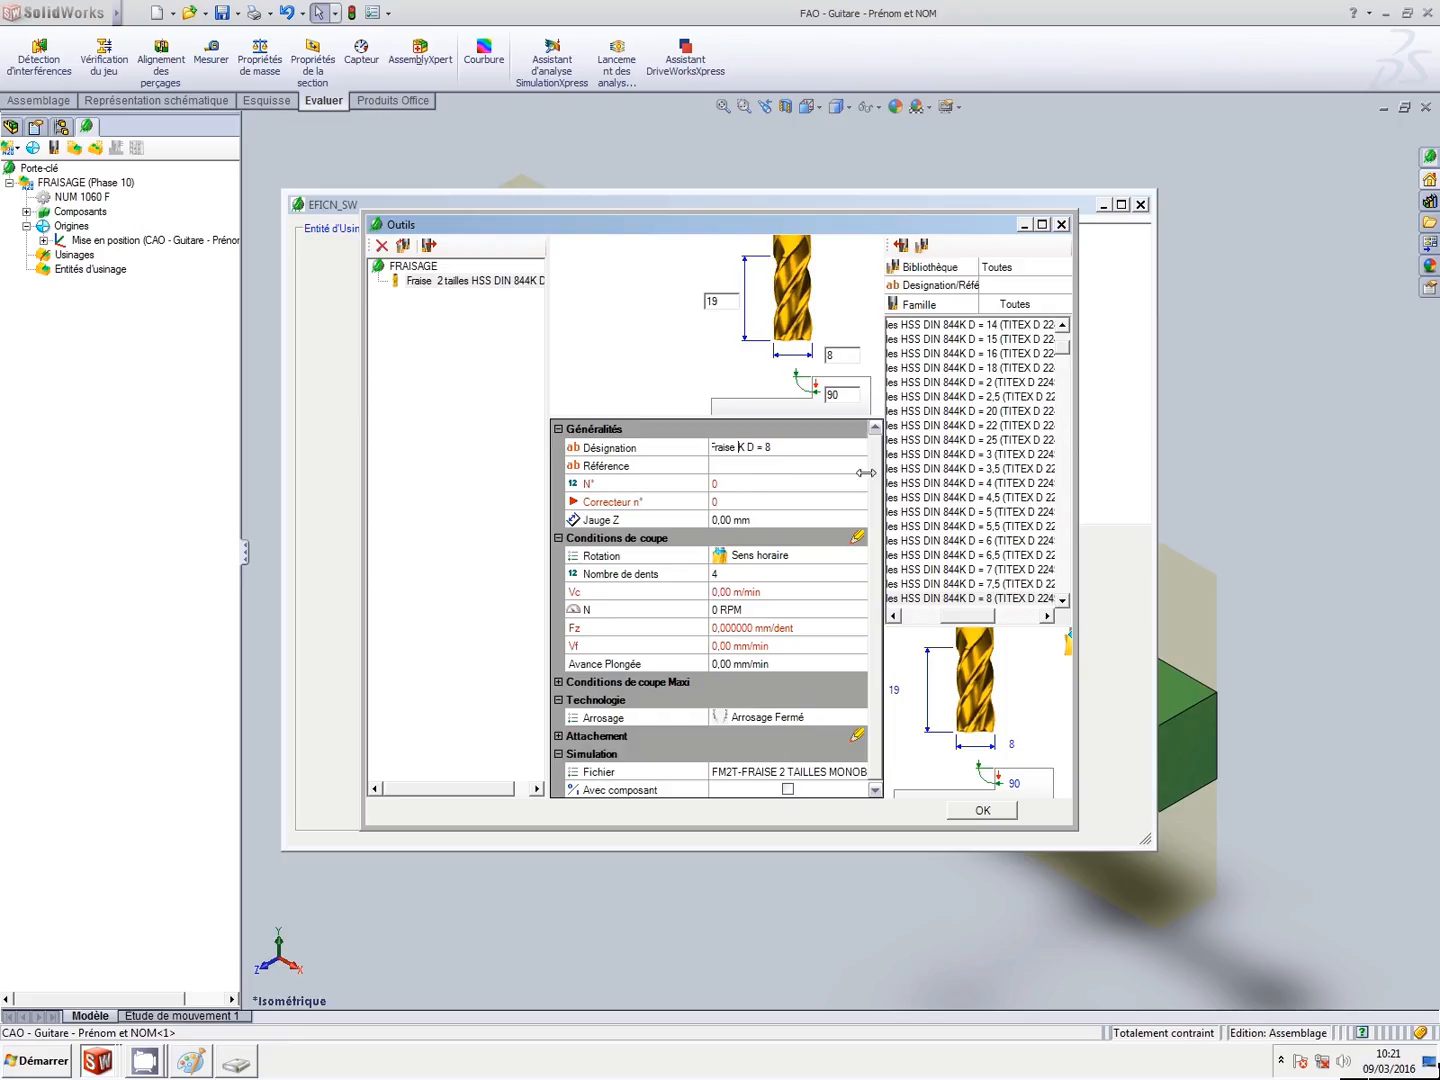
key("Delete")
key("Delete")
type("-")
Set the cutter's tool number and corrector number to 1 and its number of teeth to 3.
left_click(788, 484)
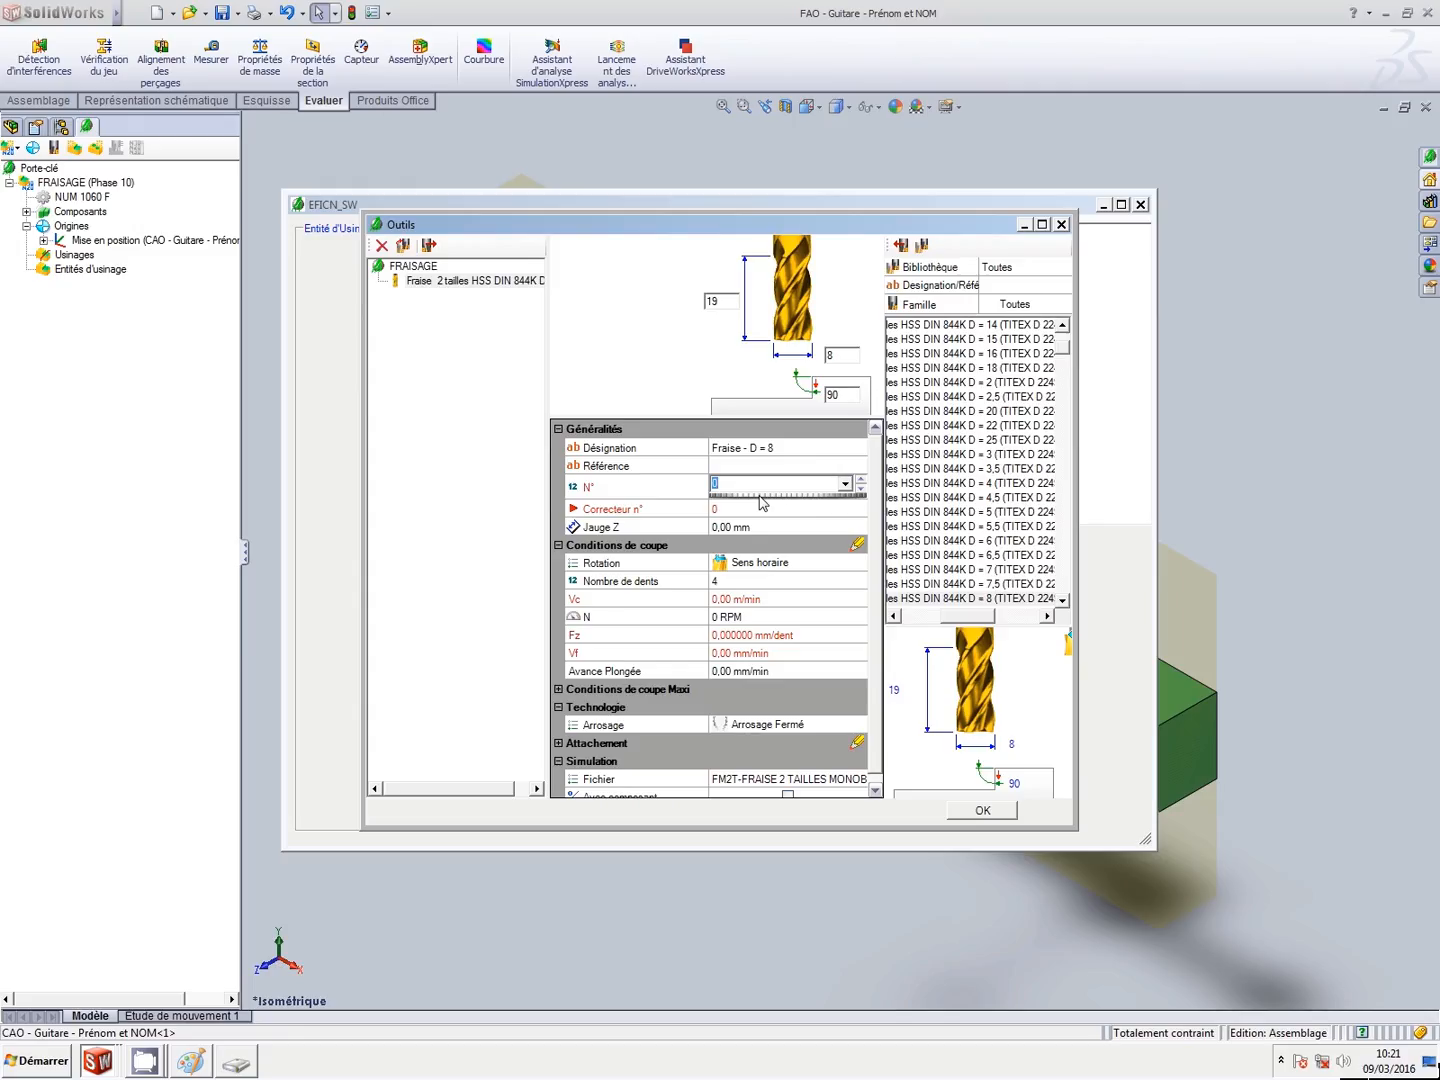
type("1")
left_click(752, 509)
left_click(742, 580)
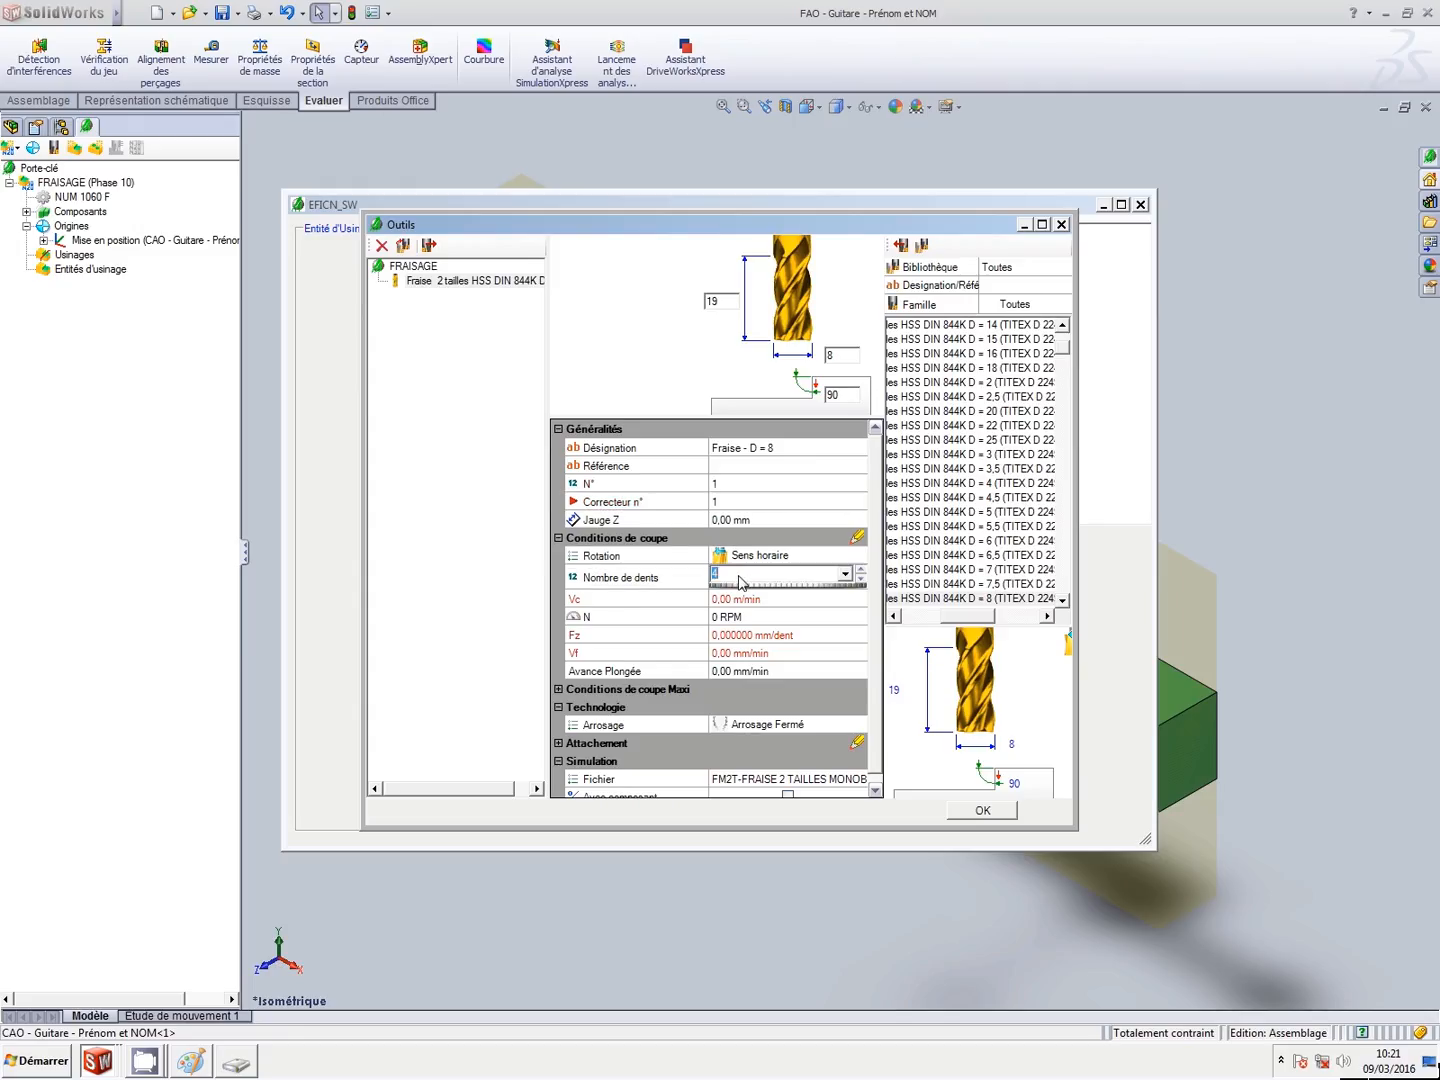
type("3")
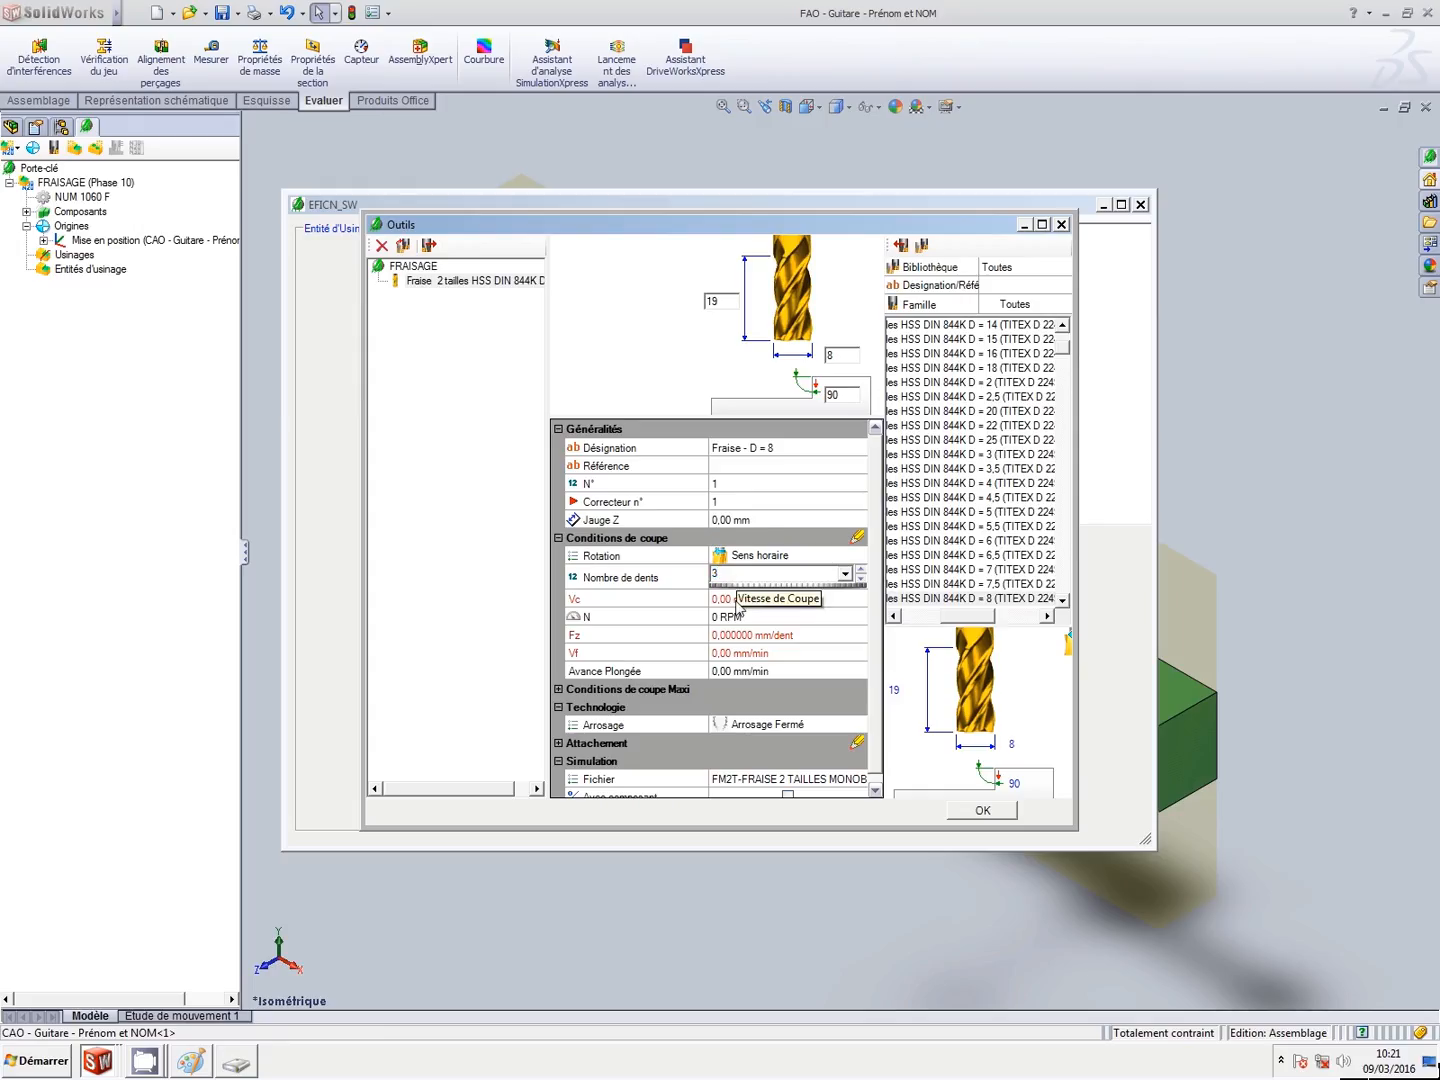
Set the cutter's Fz value to 3000 mm/dent.
left_click(737, 626)
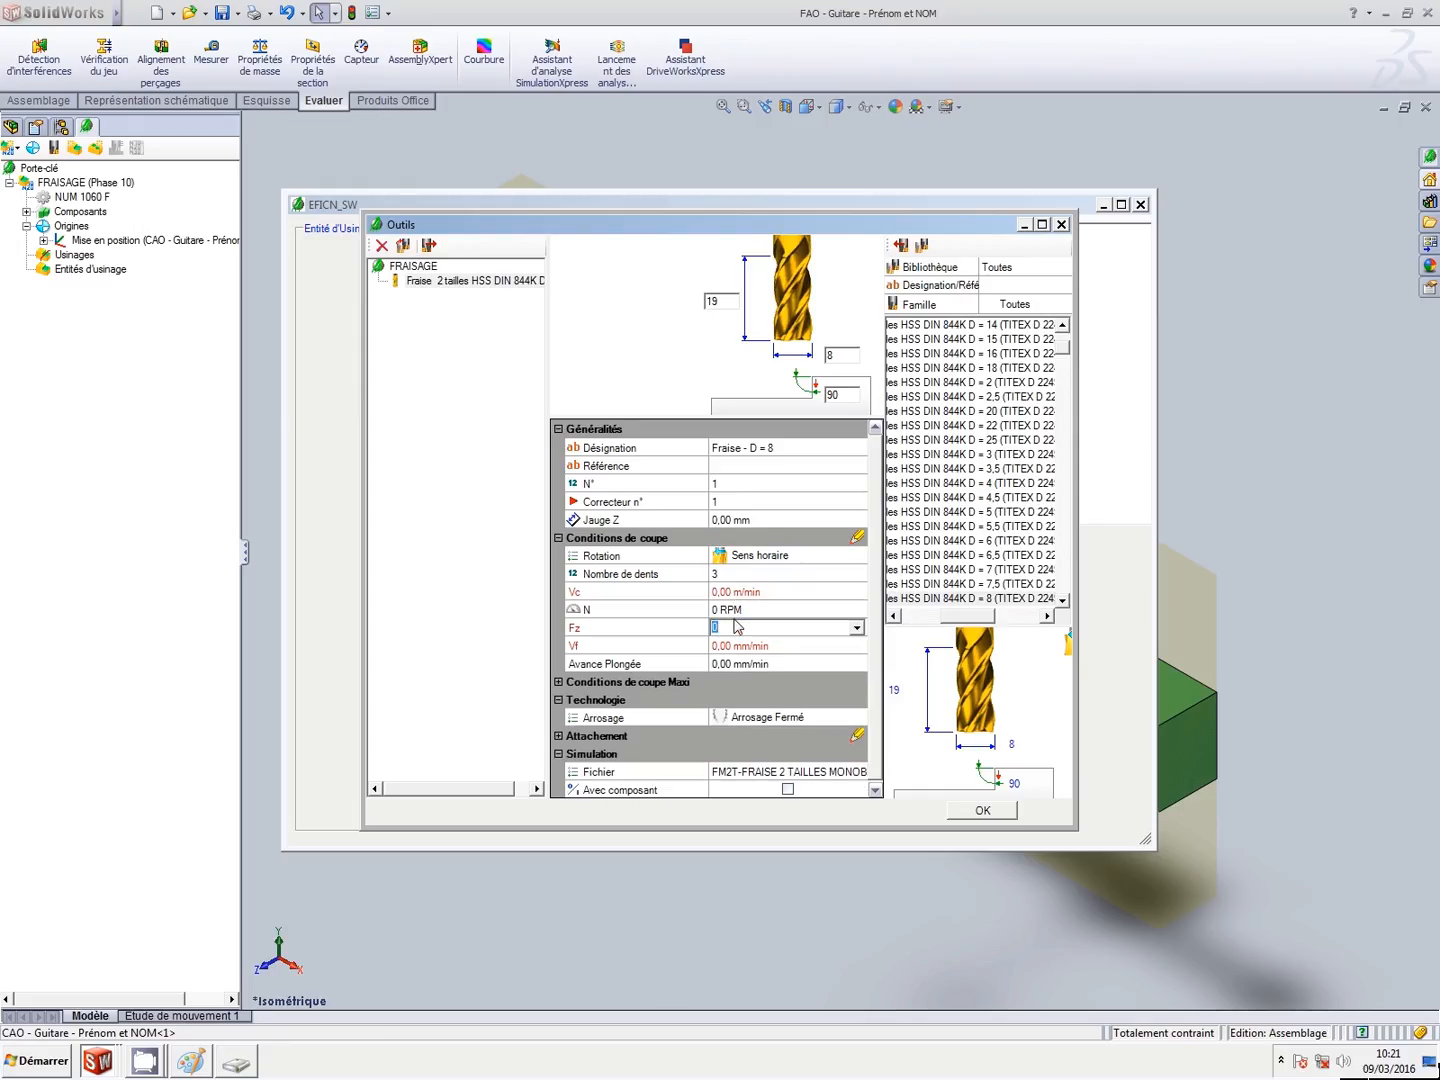
type("3000")
key("Return")
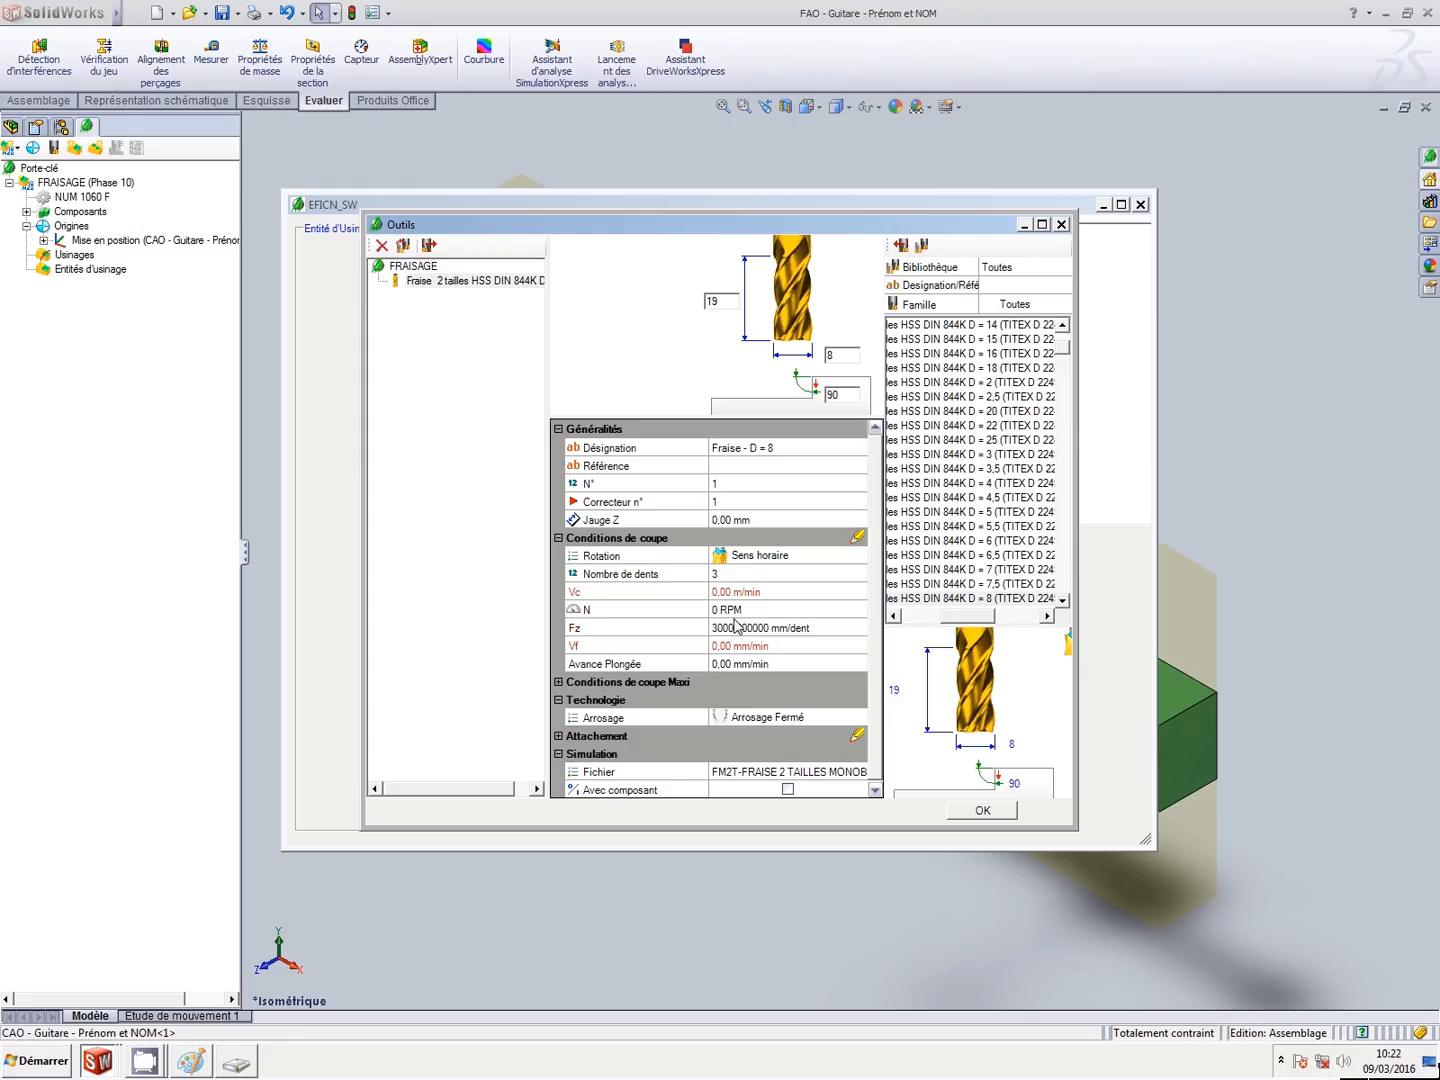
Set the cutter's feed rate Vf to 500 mm/min and its plunge feed (Avance Plongée) to 150 mm/min.
left_click(742, 647)
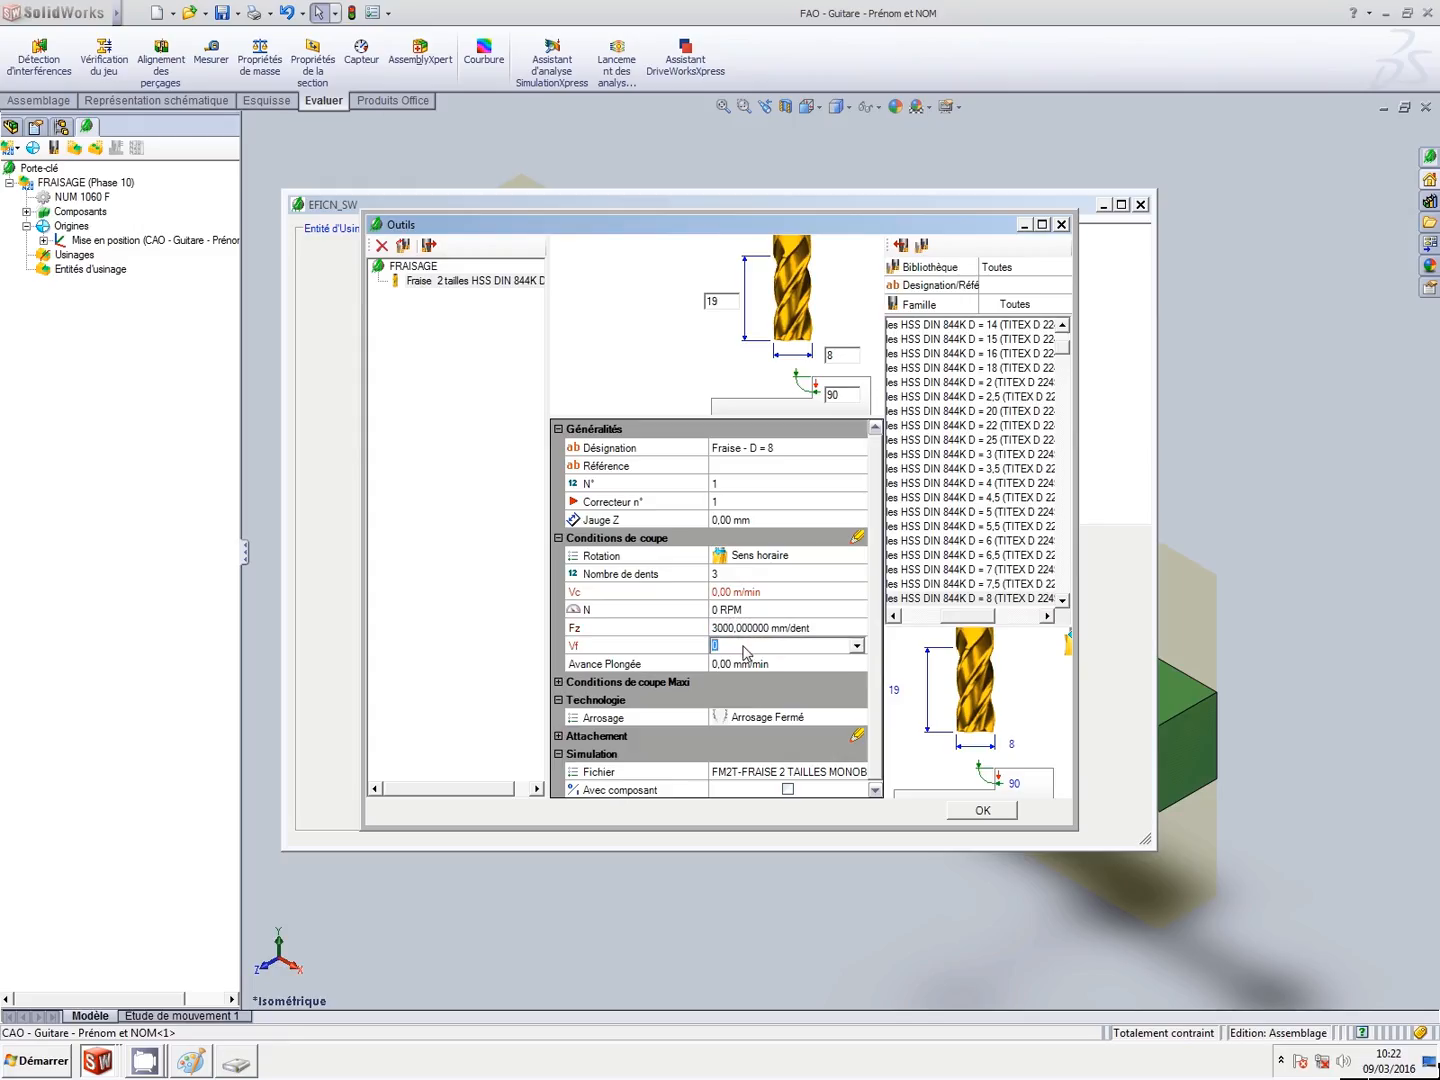
type("500")
key("Return")
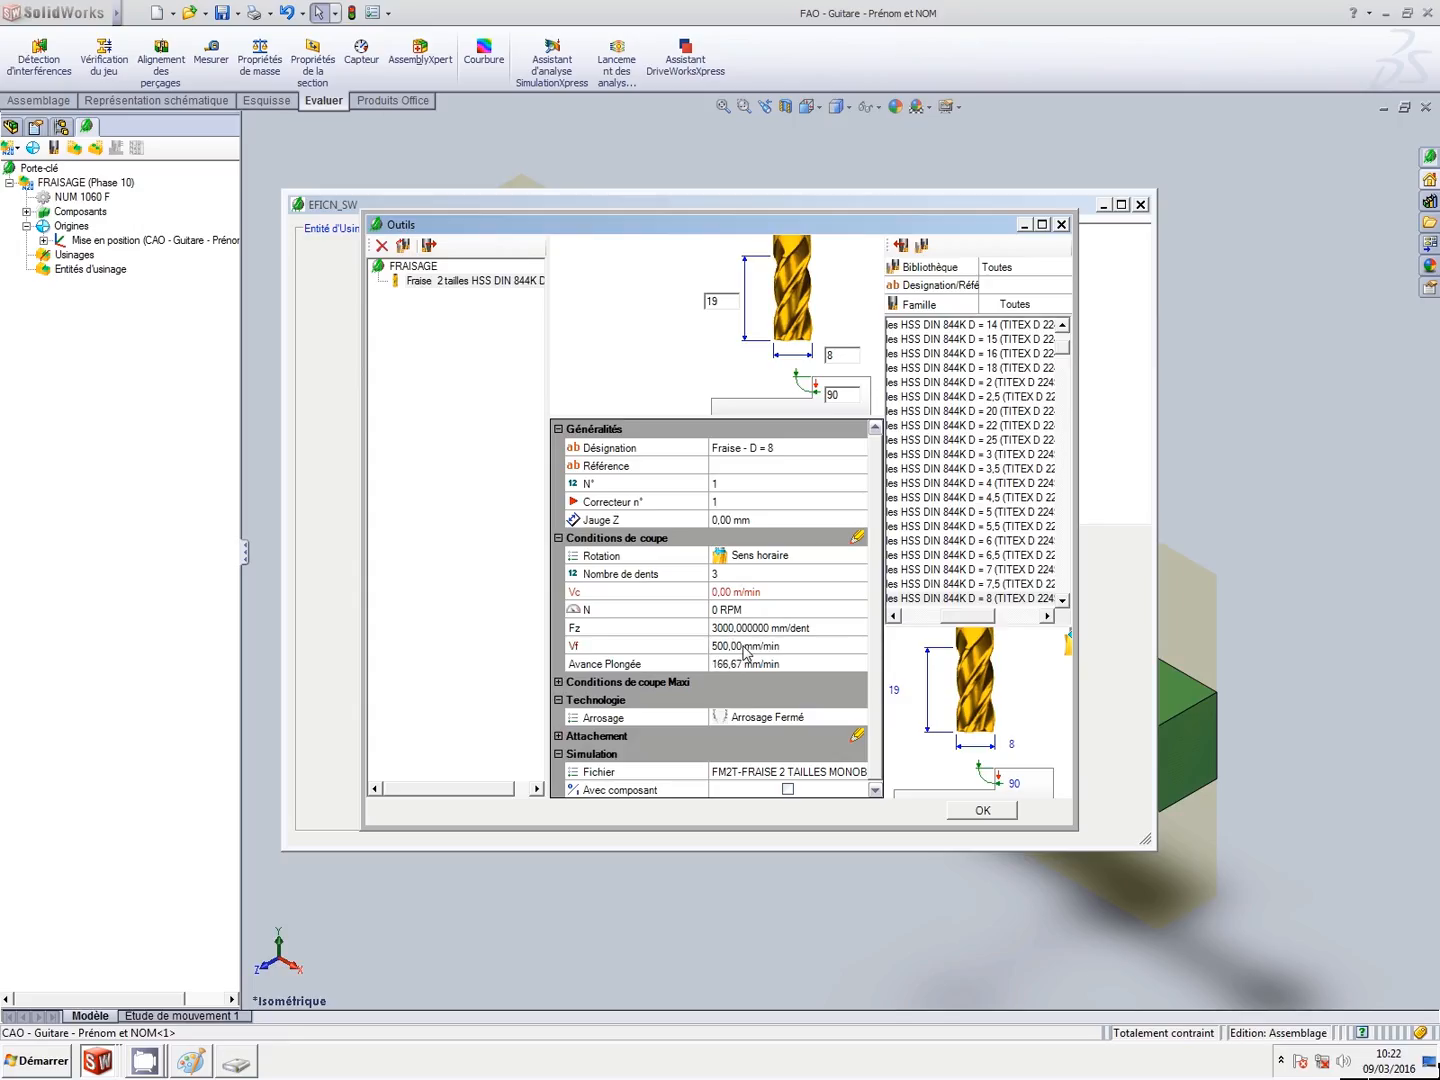
left_click(748, 663)
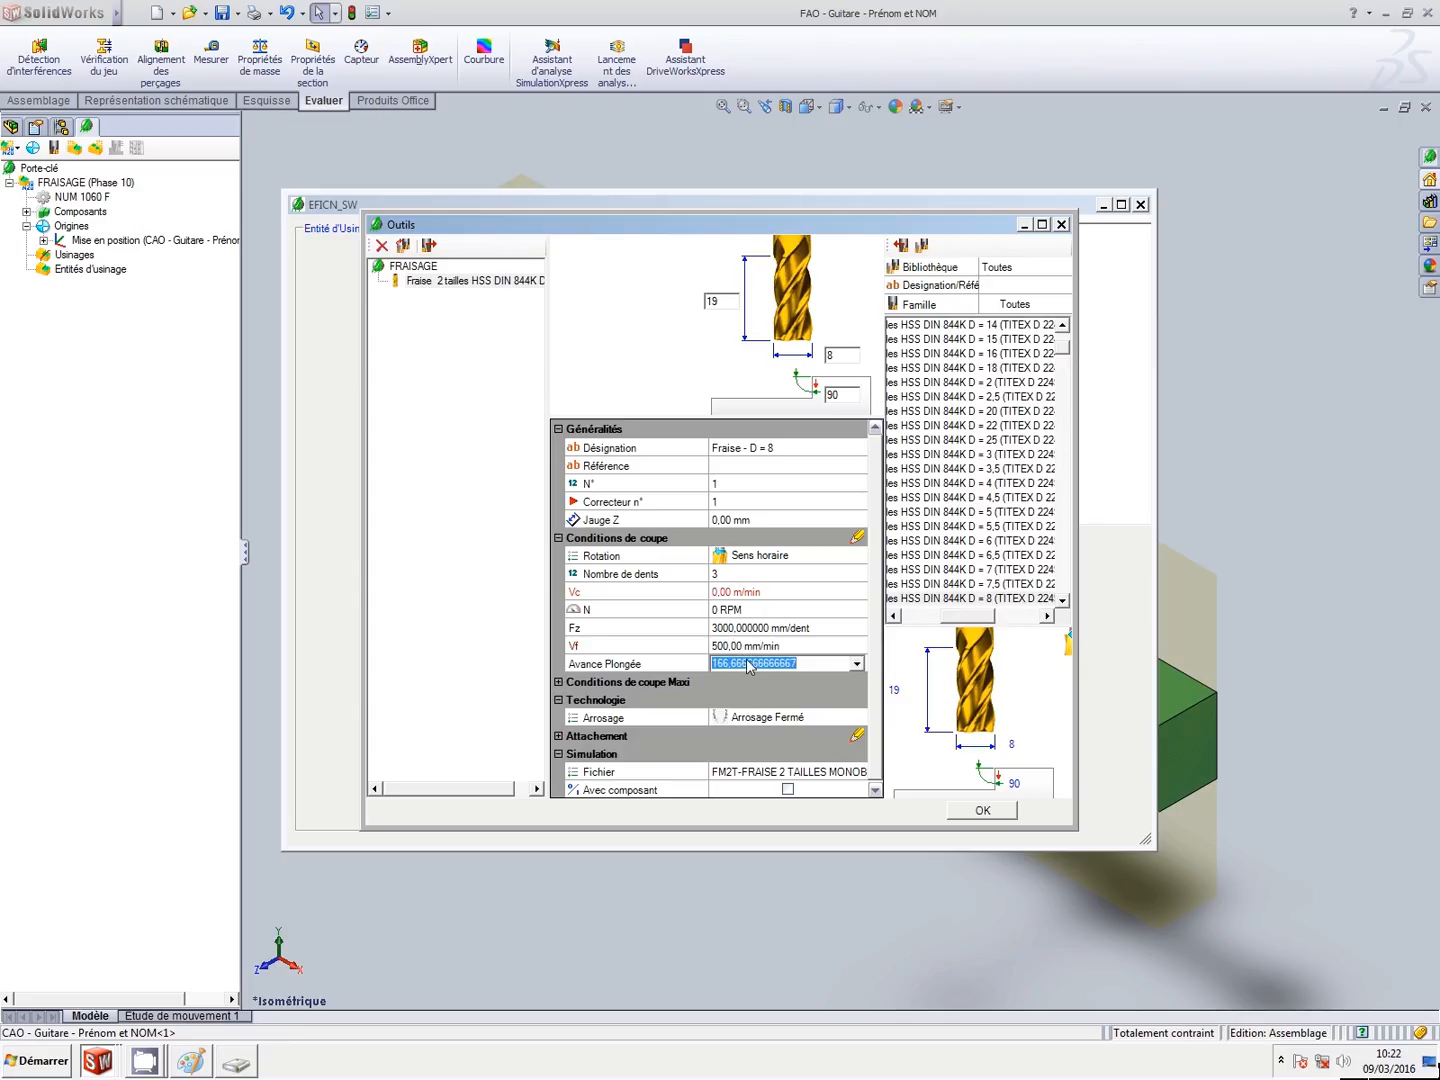
type("150")
key("Return")
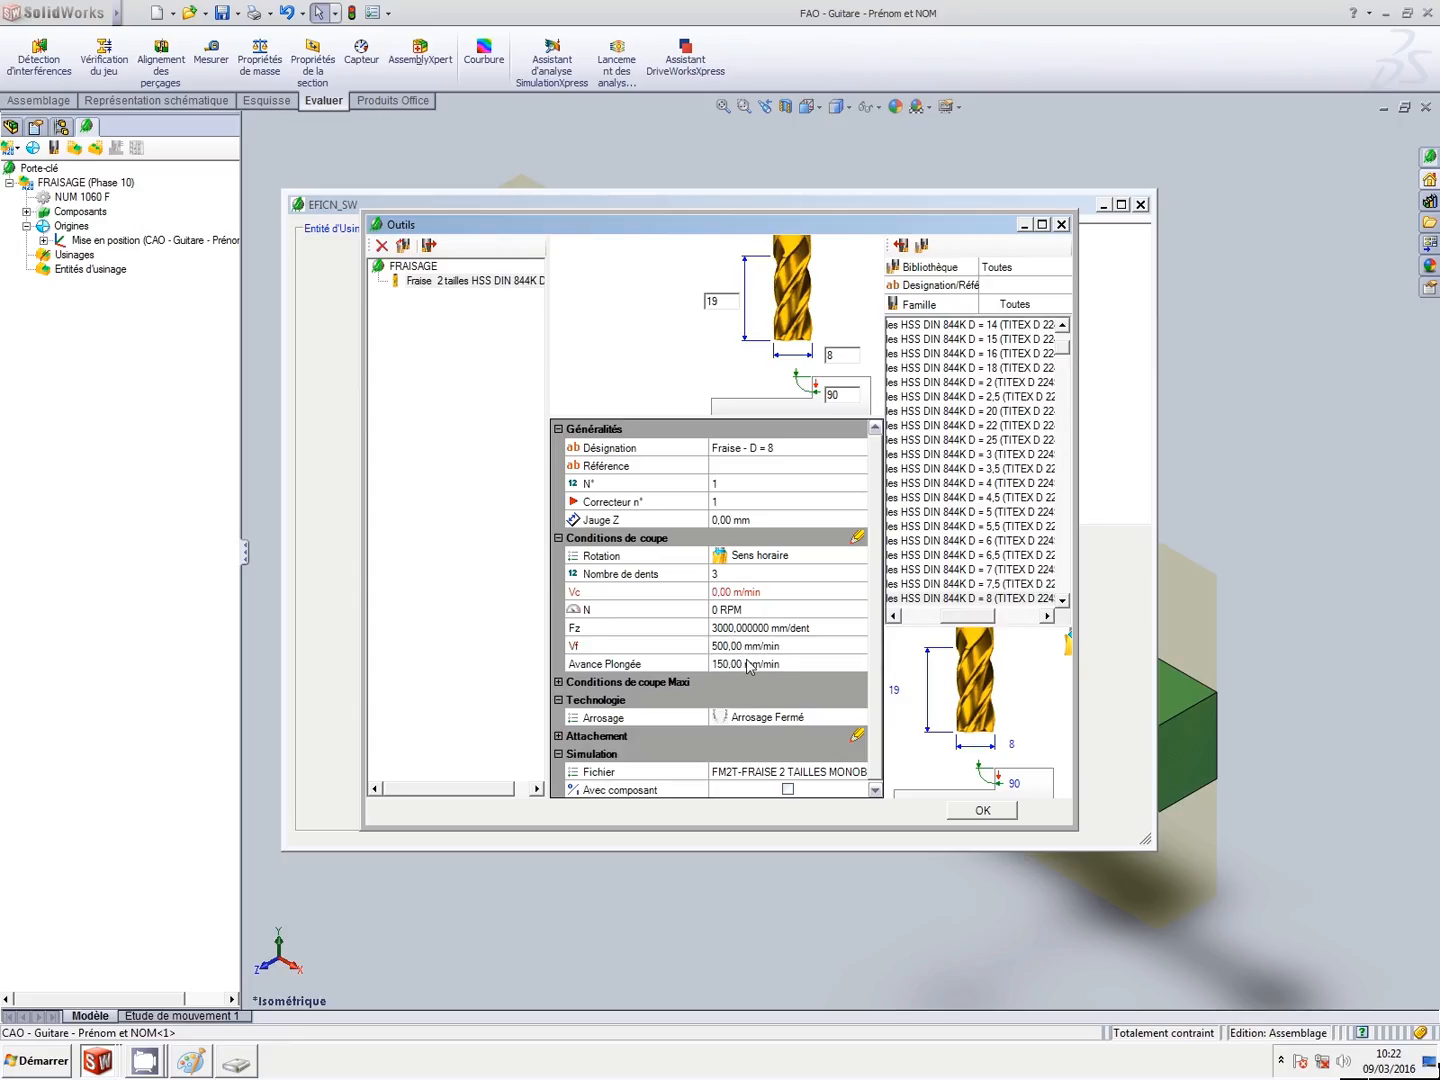
Set the cutter's coolant to Arrosages 1 et 2 Ouverts and validate the tool.
left_click(769, 713)
left_click(761, 882)
left_click(983, 811)
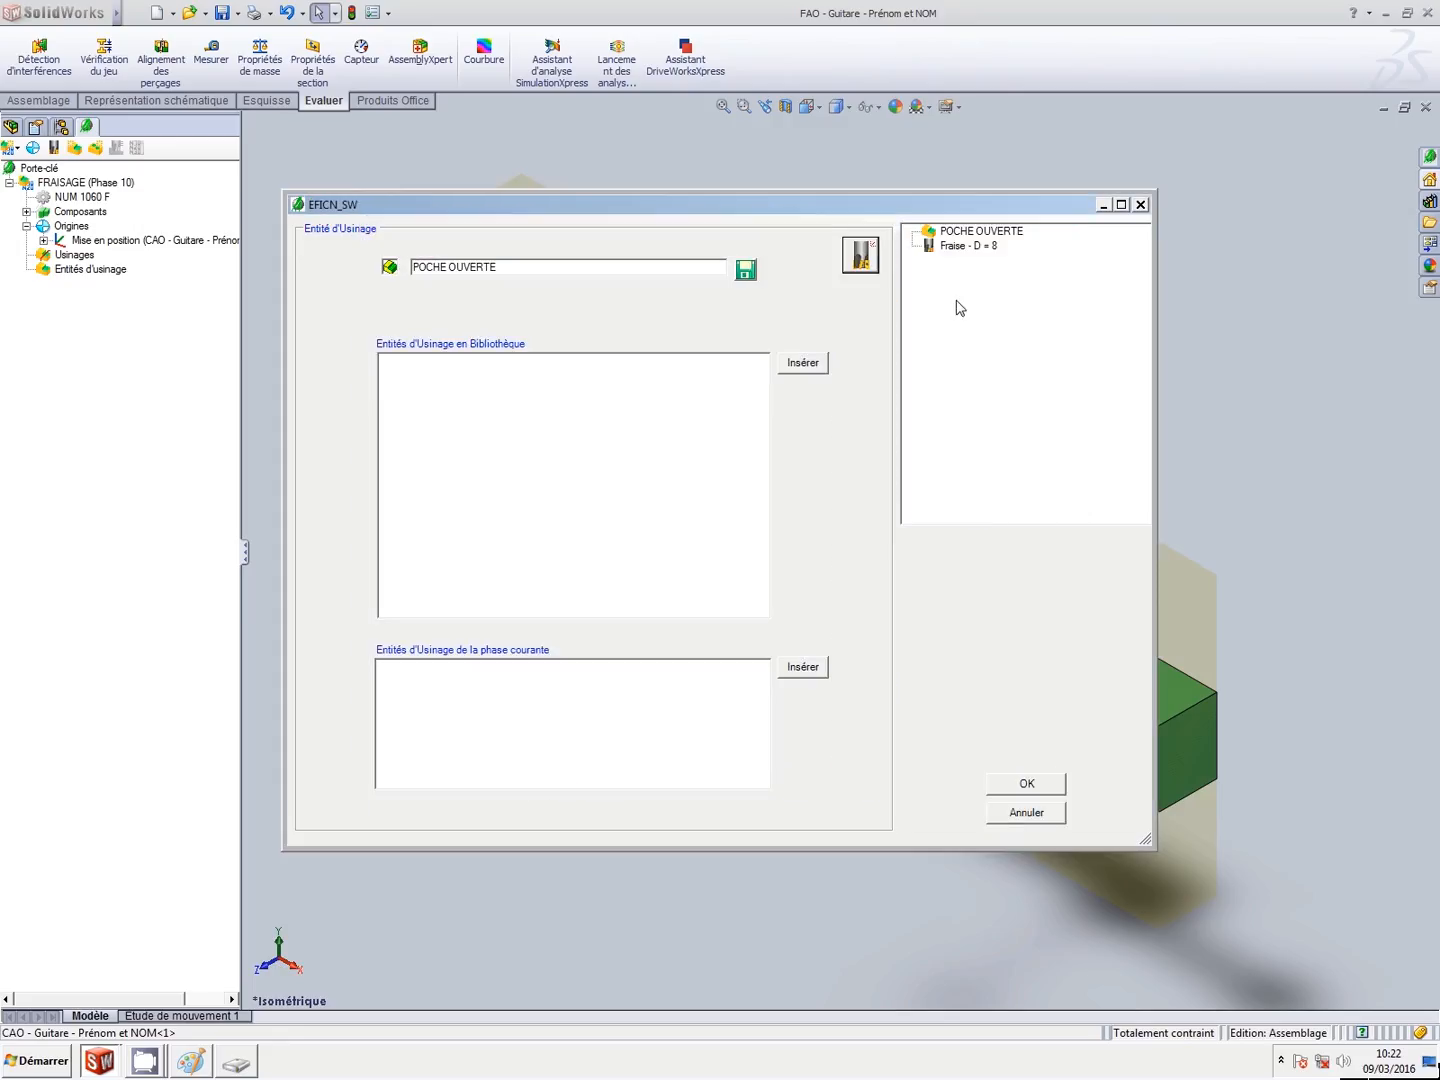
Add an Ebaucher poche operation to the Fraise - D = 8 tool of the POCHE OUVERTE entity.
left_click(979, 249)
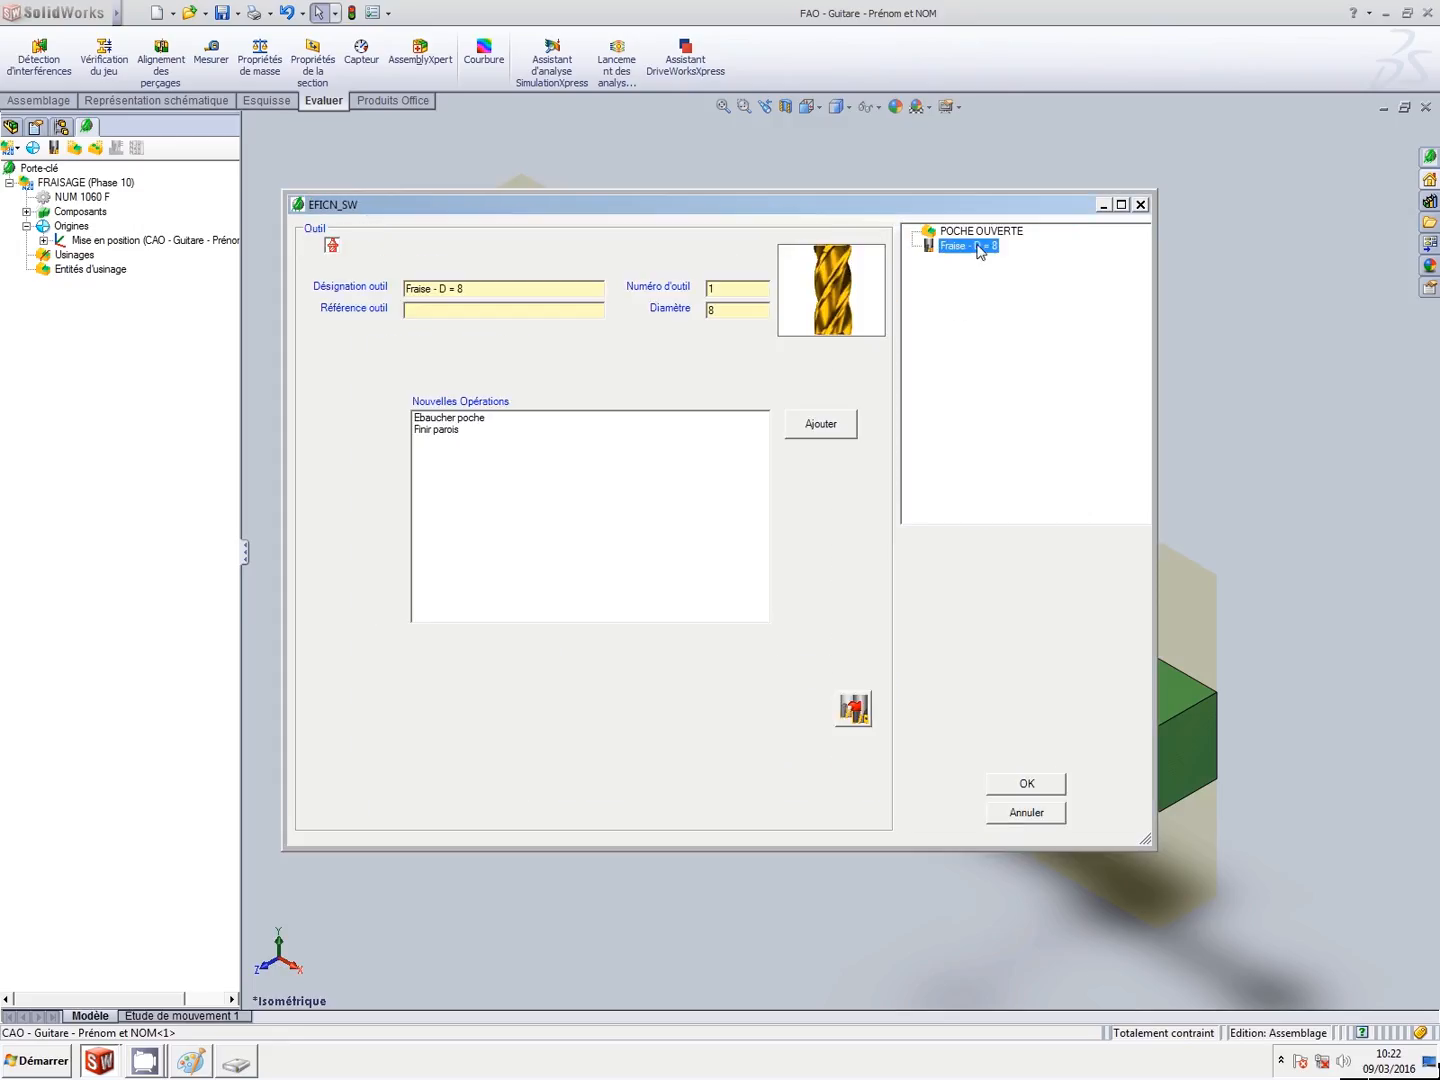
left_click(474, 418)
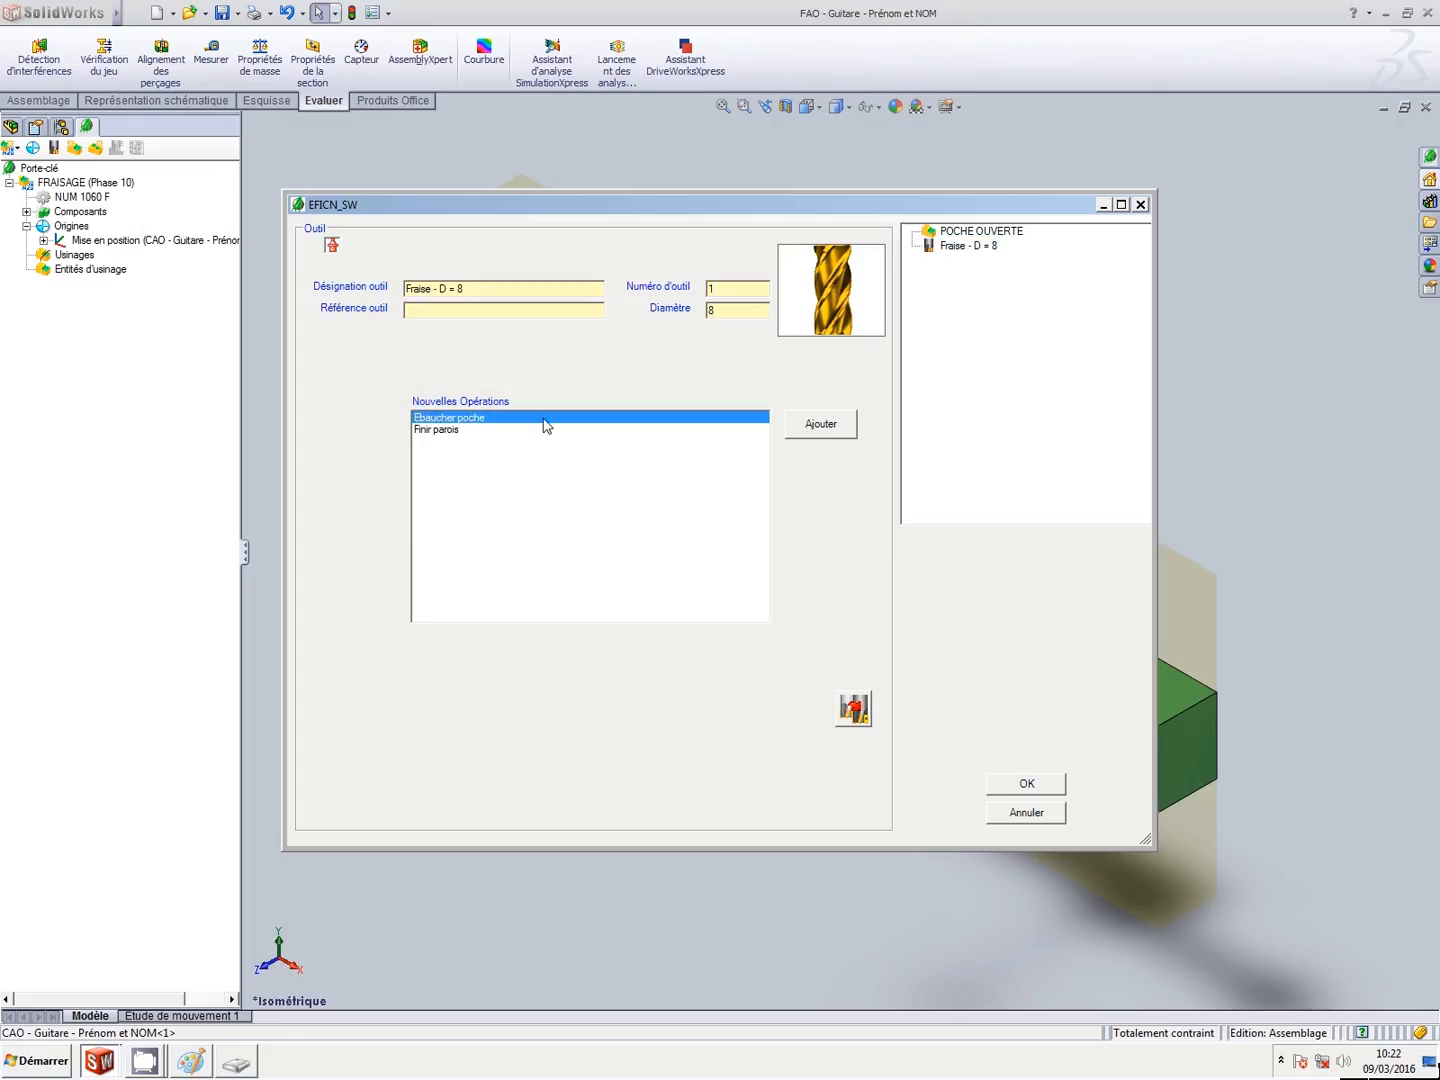
left_click(843, 428)
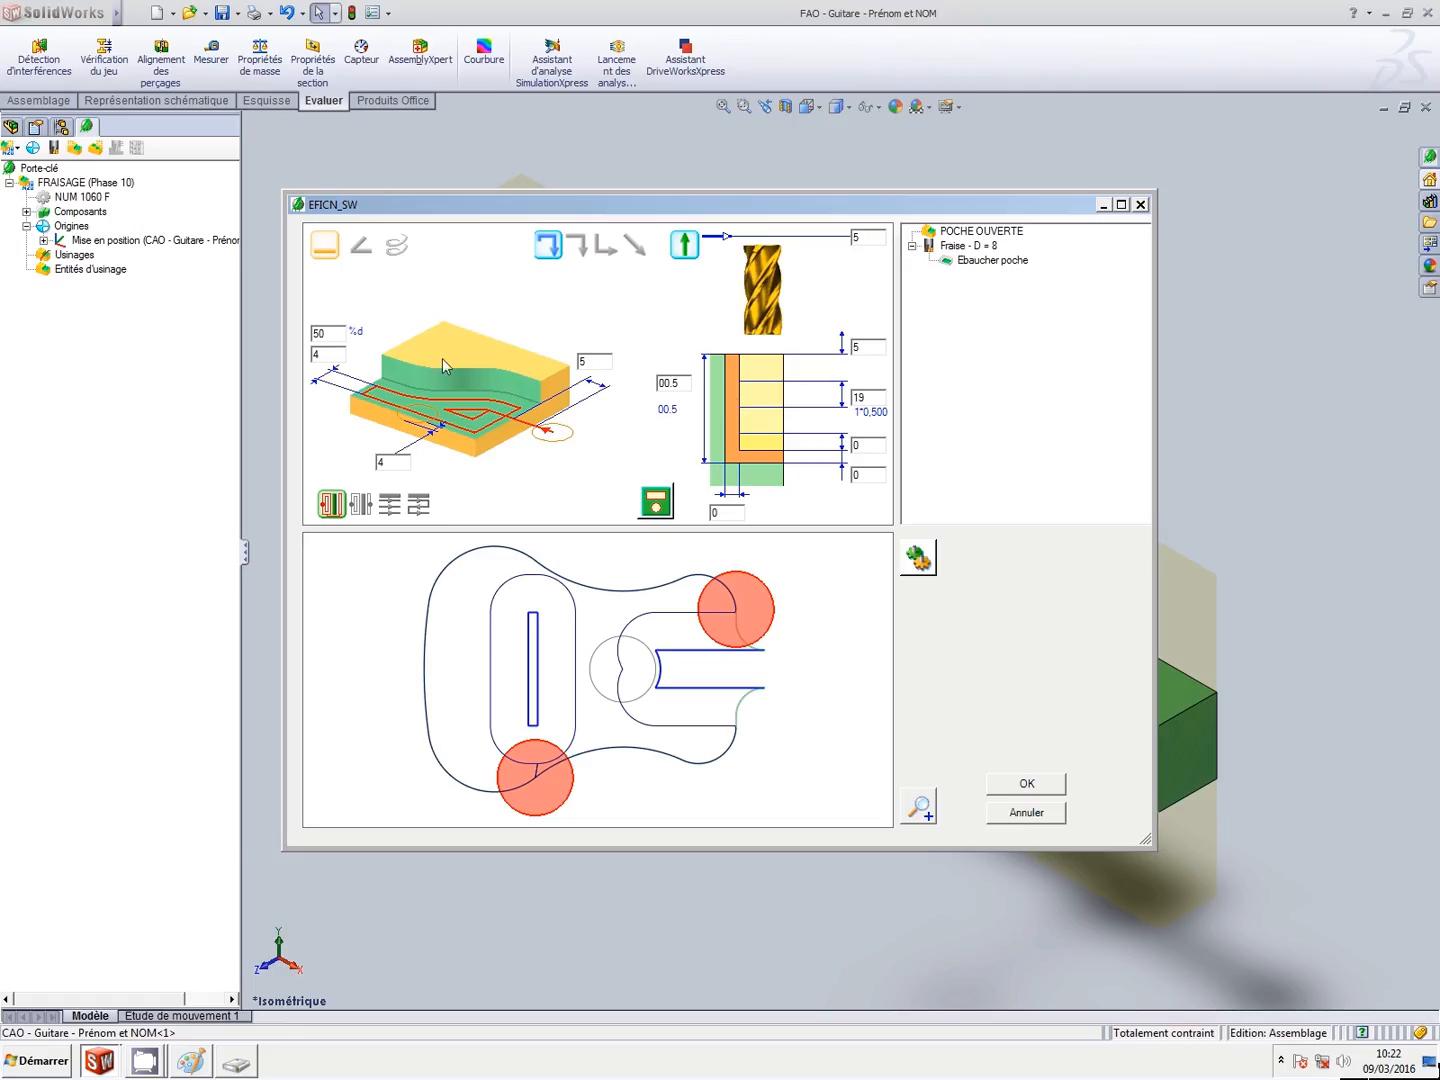
Set the pocket roughing's maximum pass depth to 0.5, validate the entity and save the assembly with all its components.
double_click(858, 397)
type("0.5")
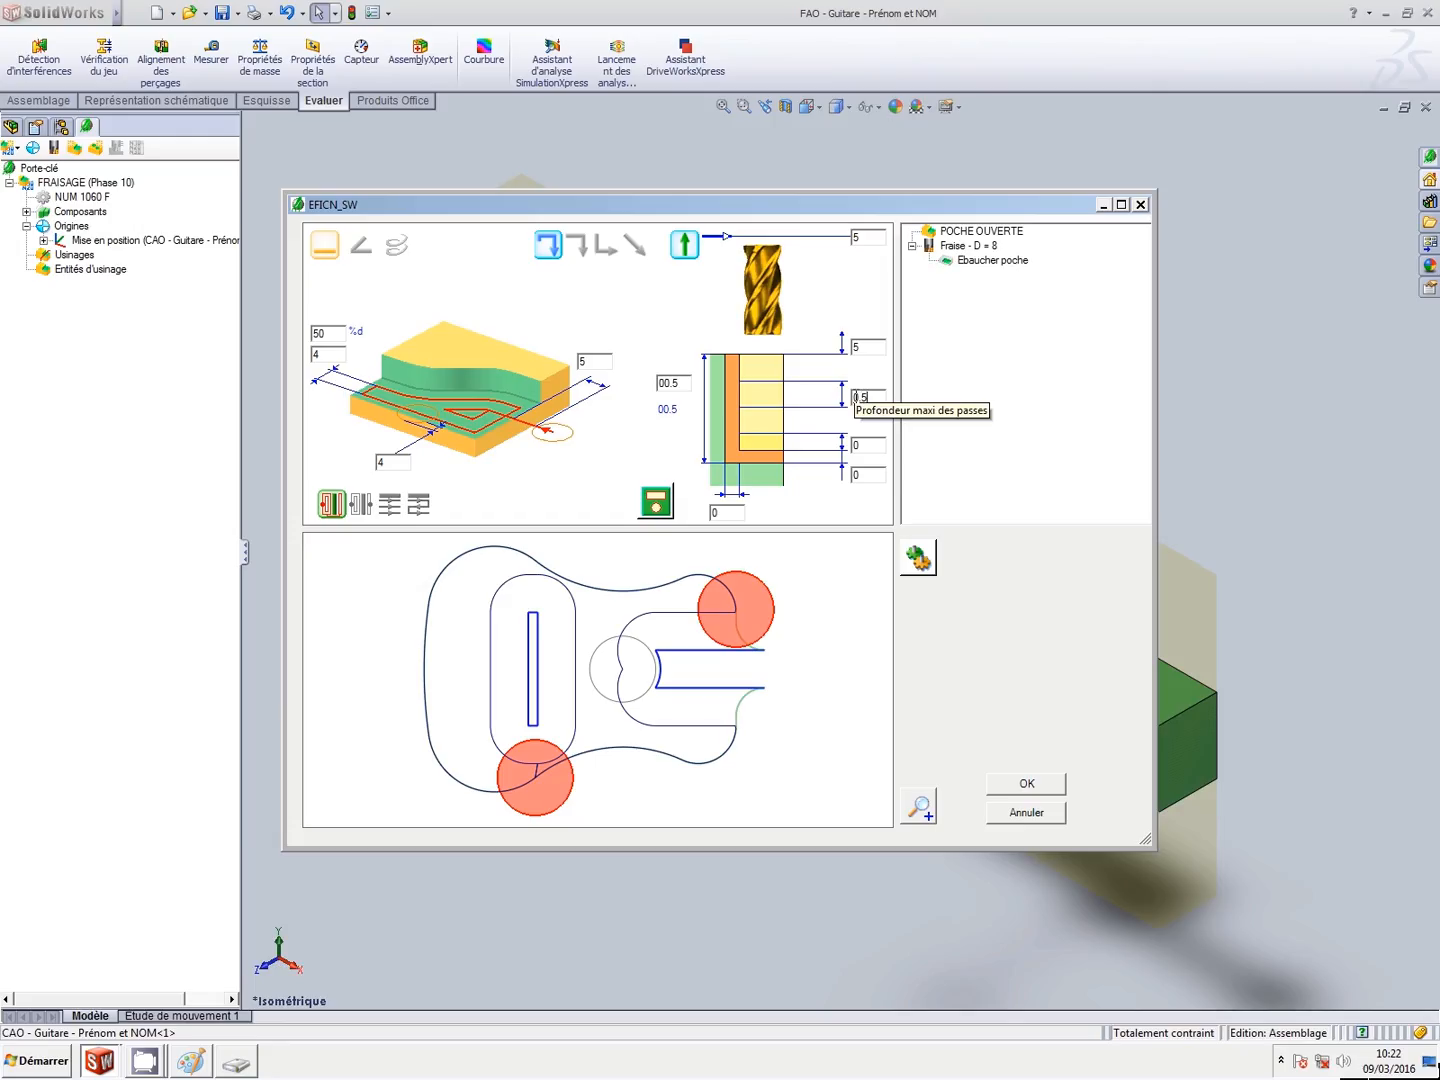
left_click(1001, 473)
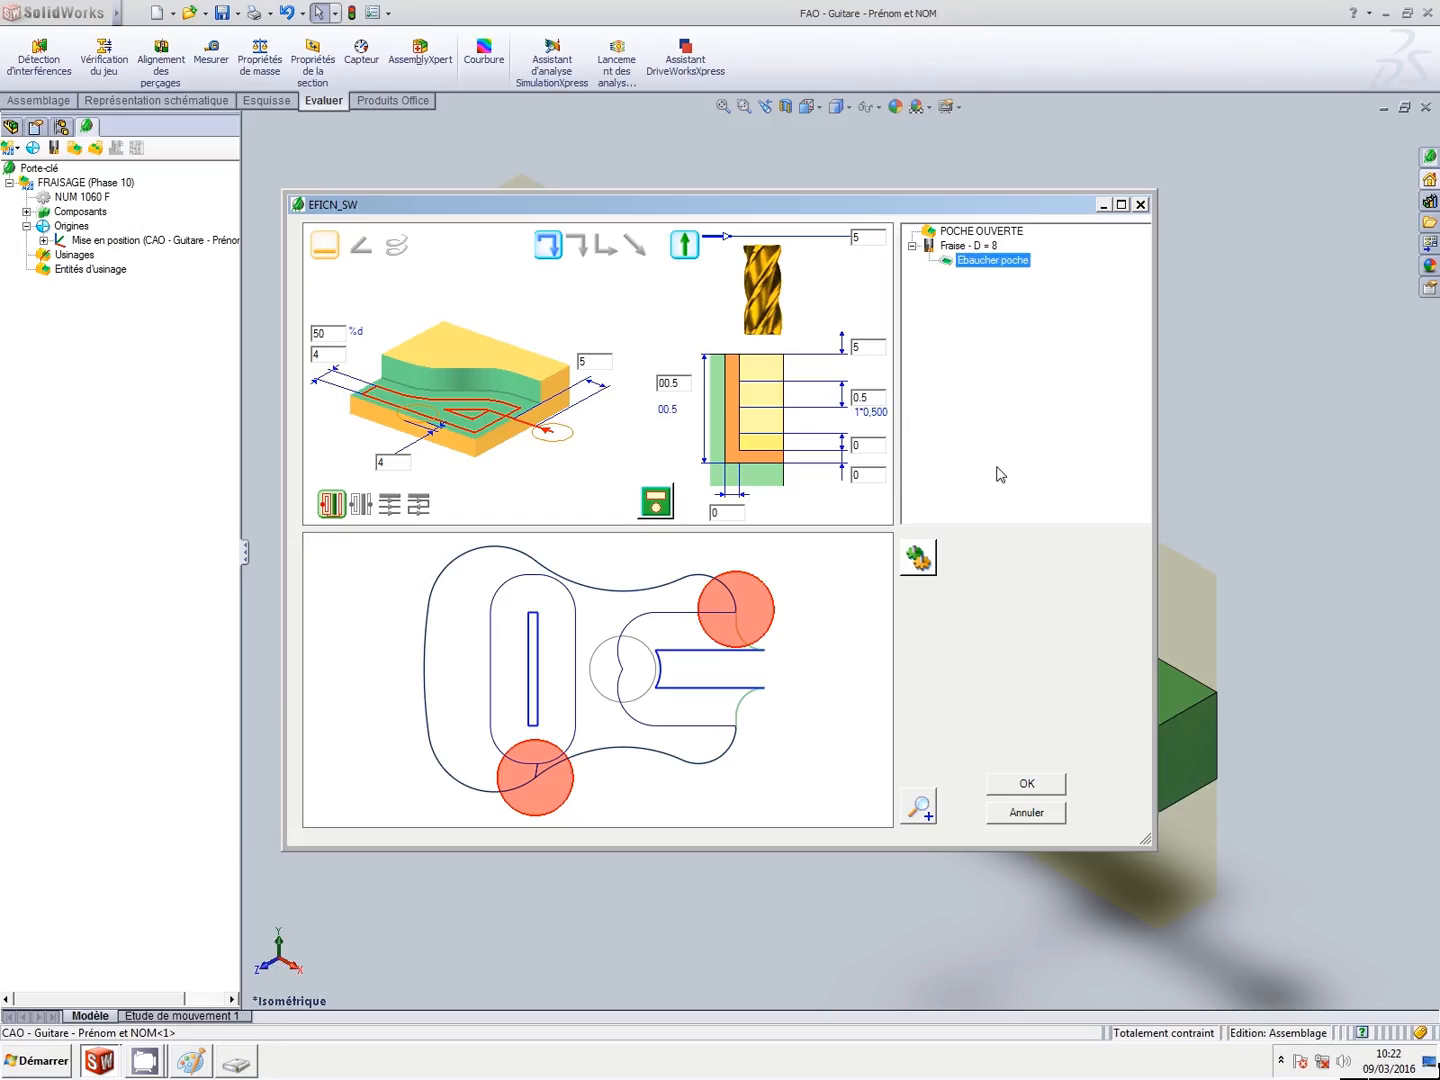
left_click(1010, 794)
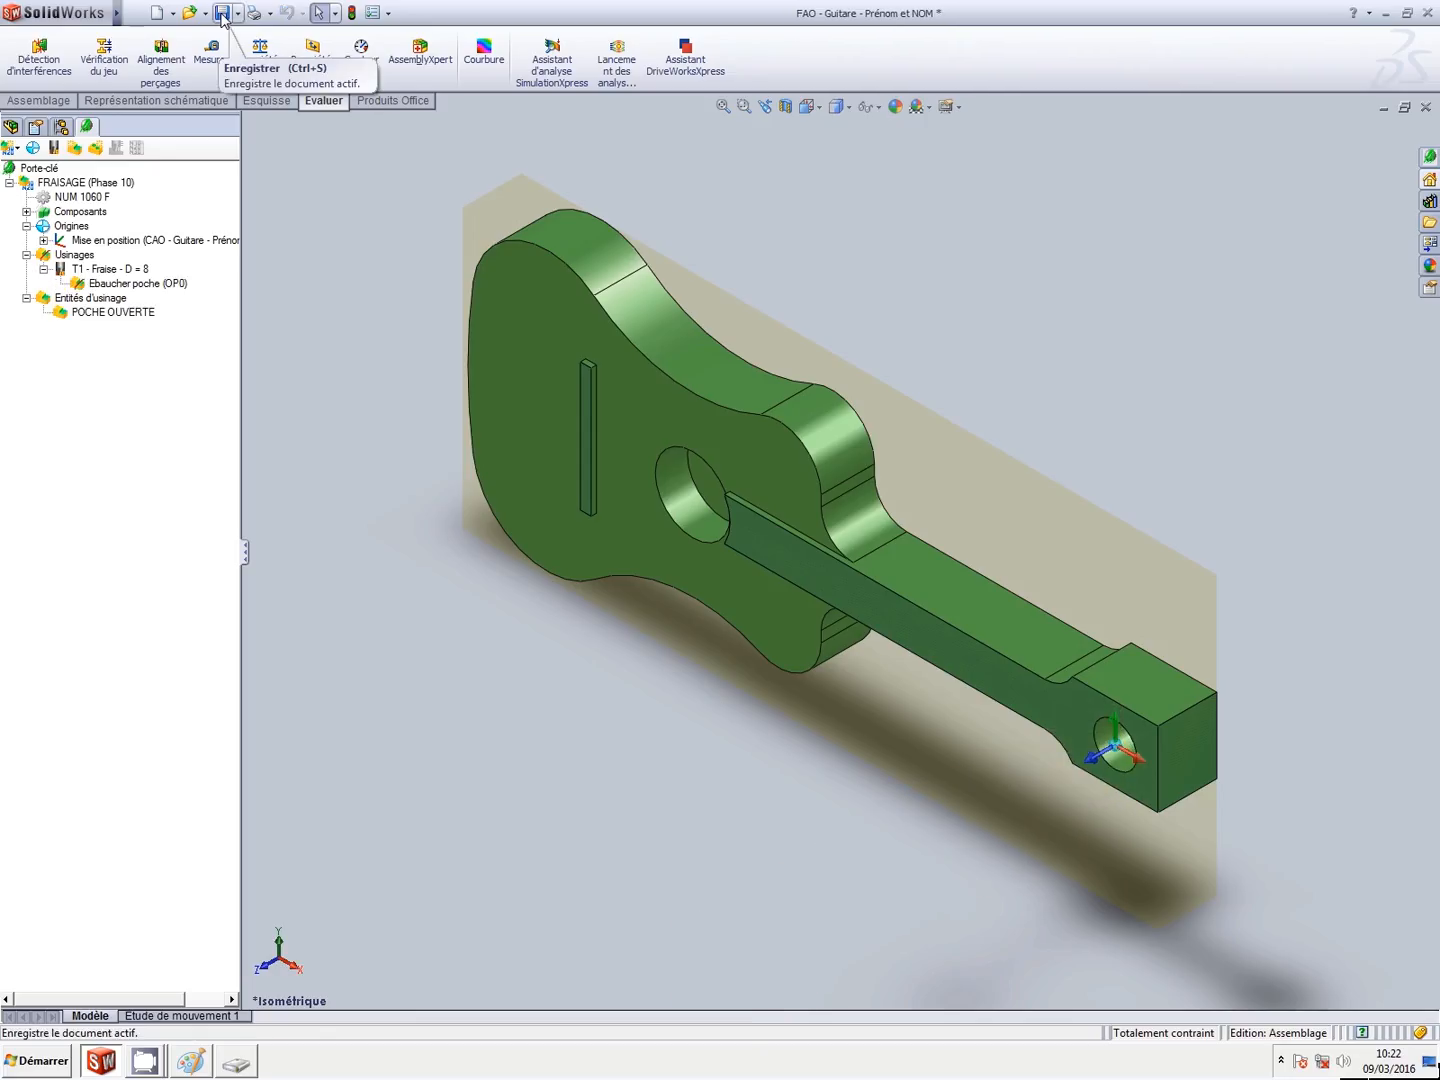
left_click(223, 13)
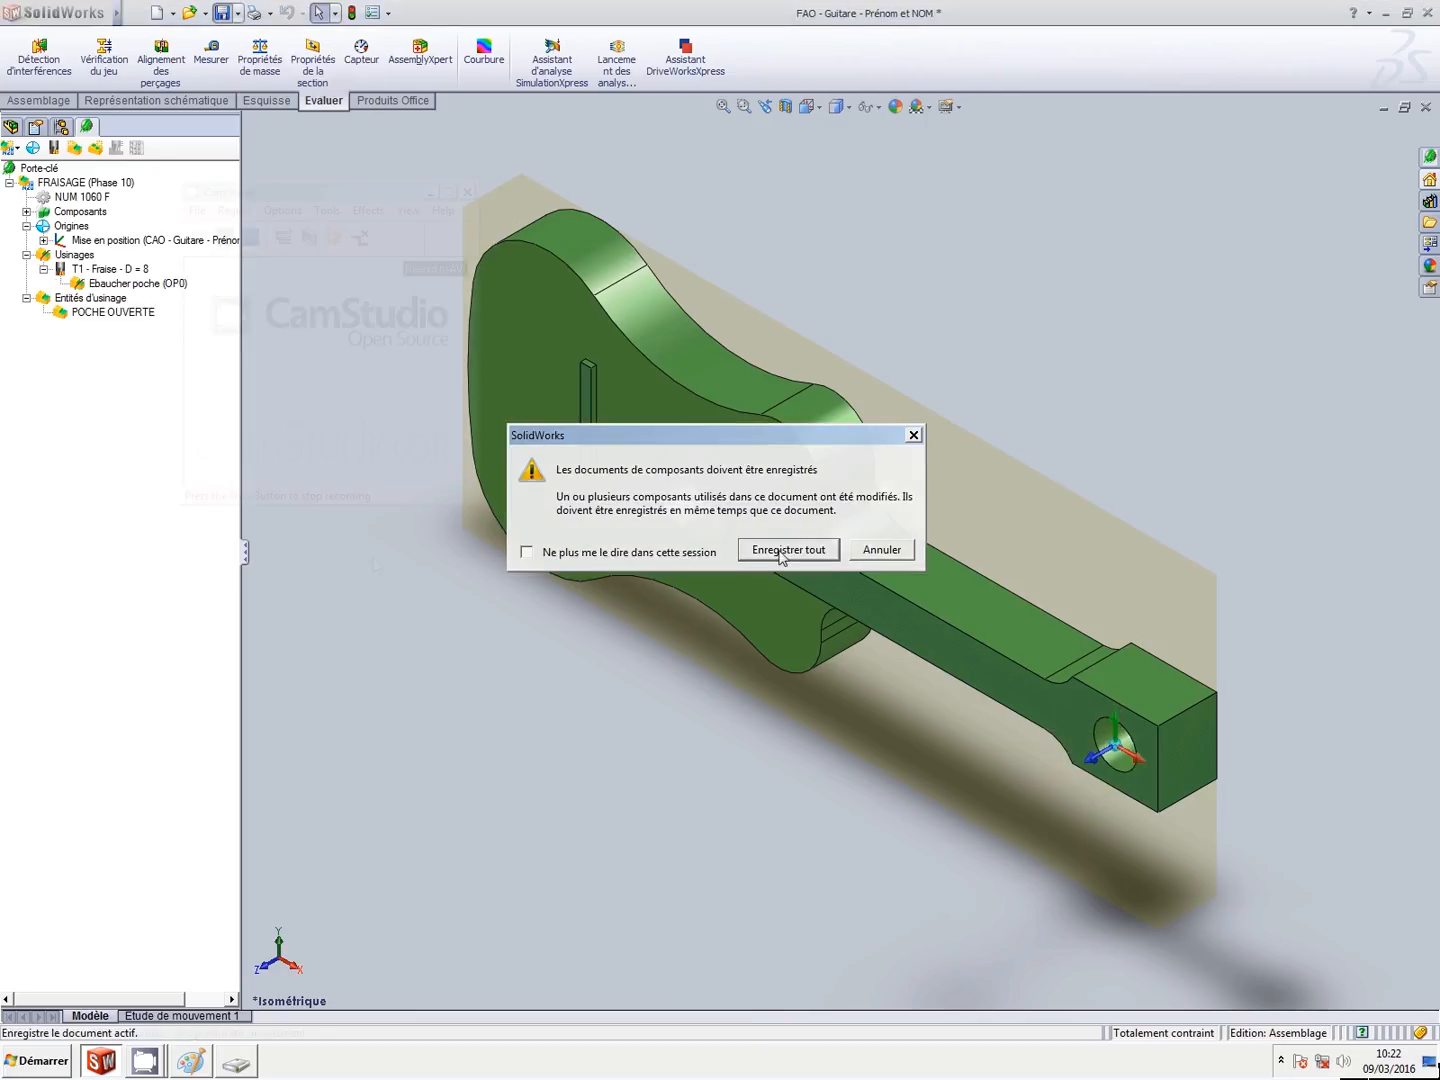
left_click(780, 553)
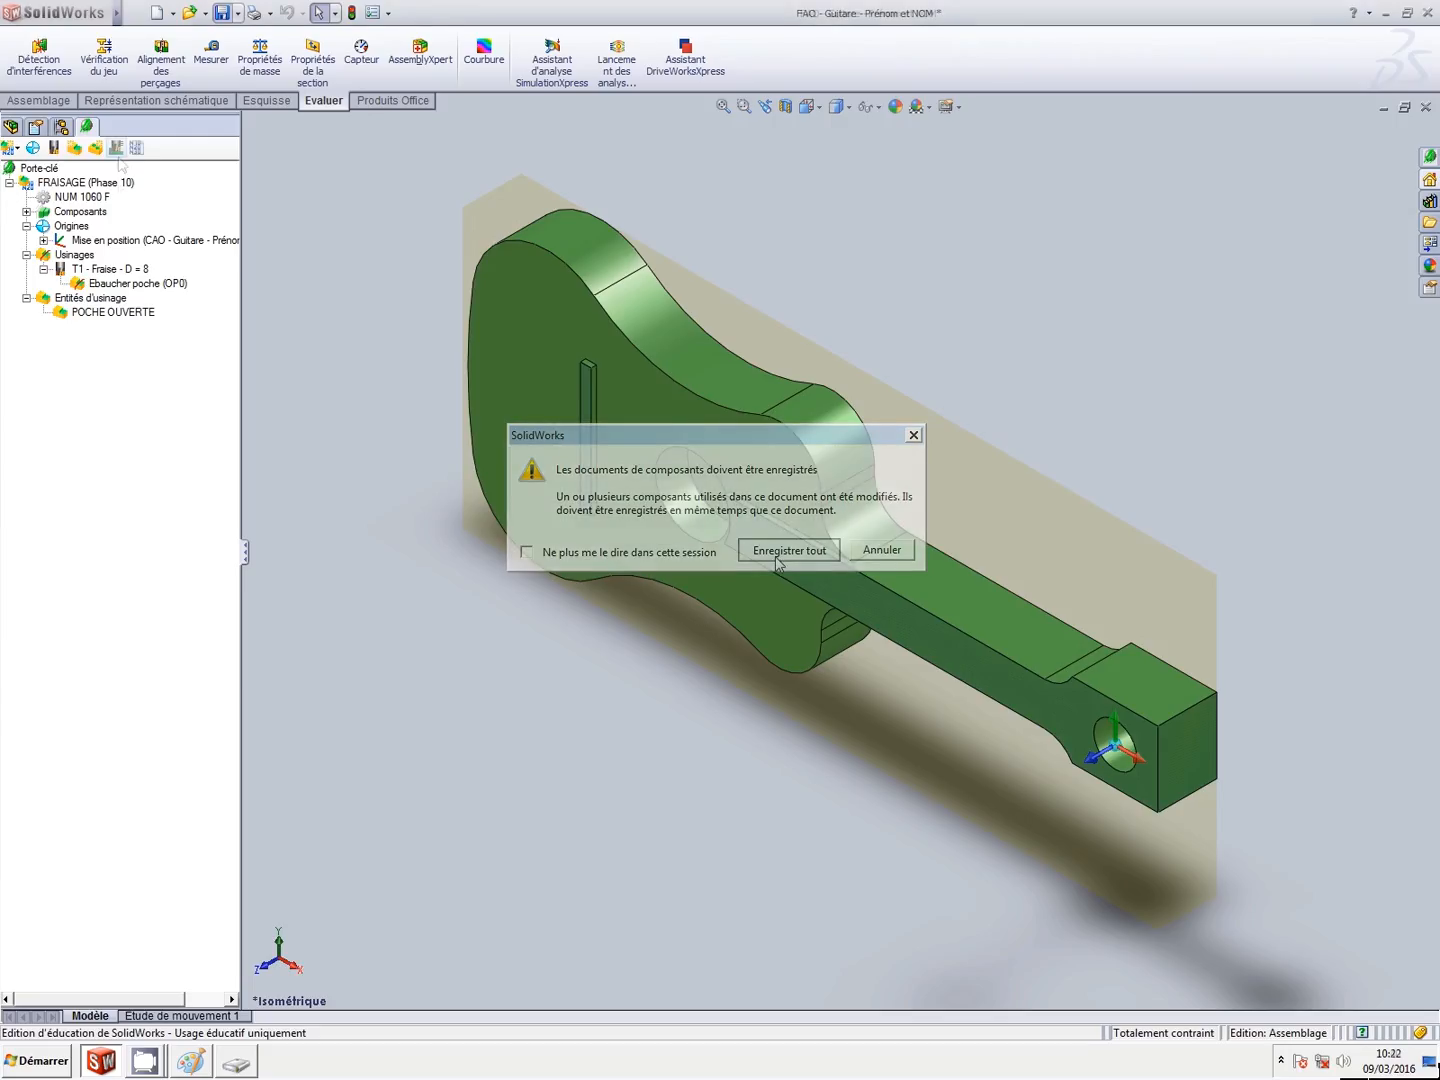
Create a drilling entity from the hole in the guitar's head and add the Foret à Pointer 120° D=10 from the tool library to the phase.
left_click(1108, 740)
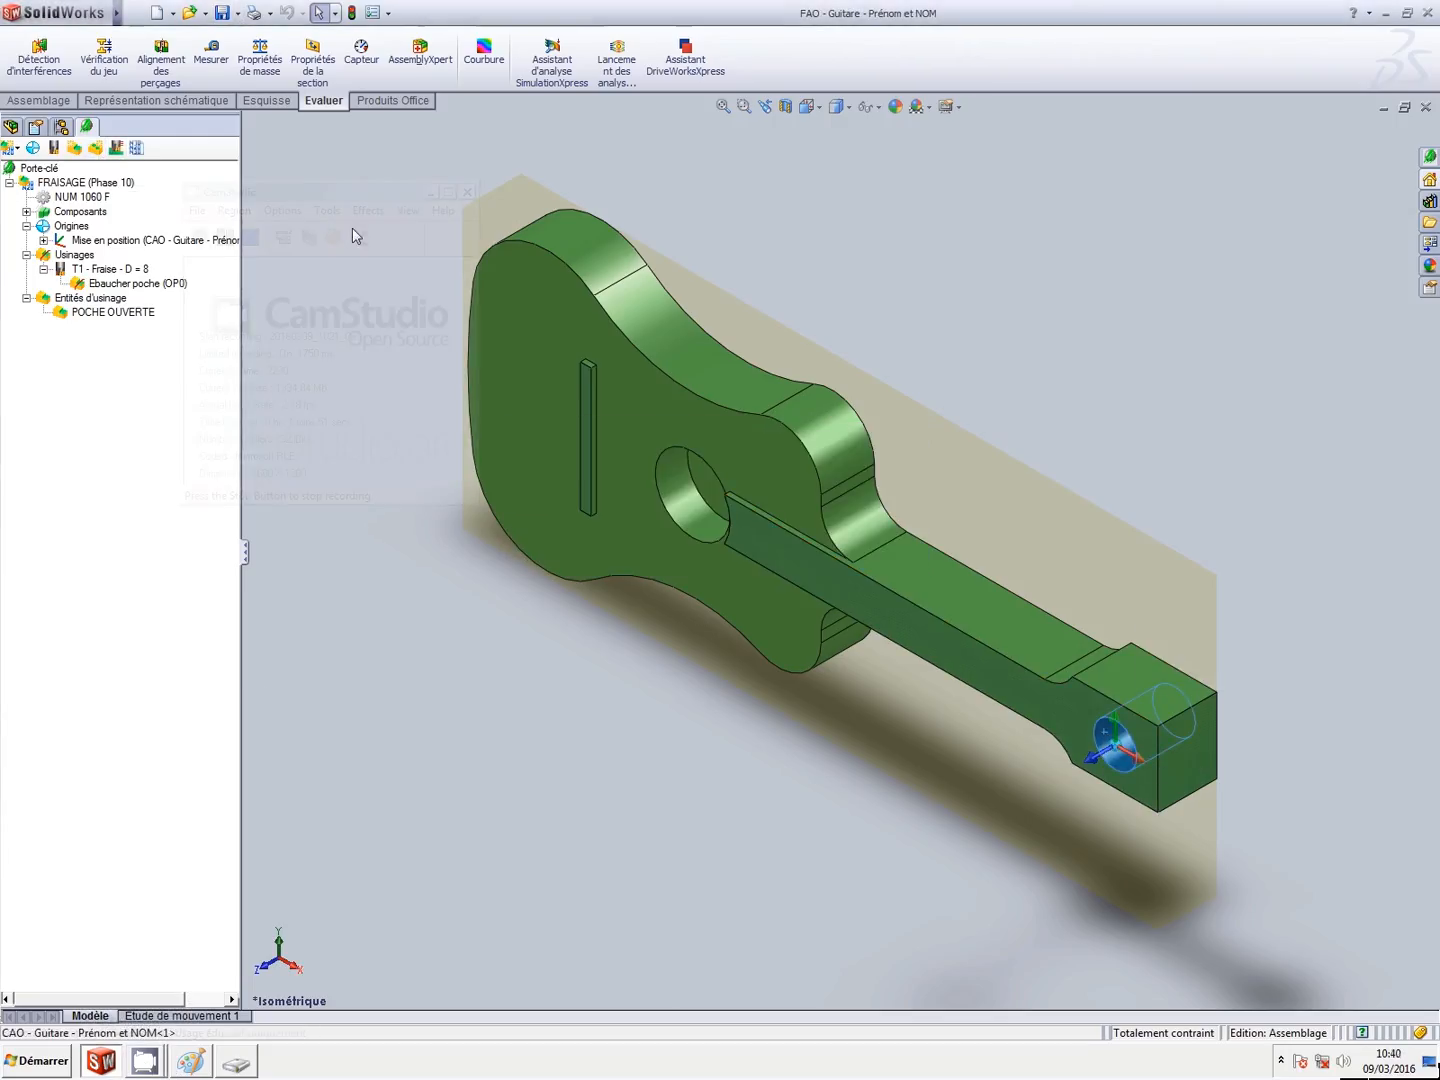
left_click(99, 155)
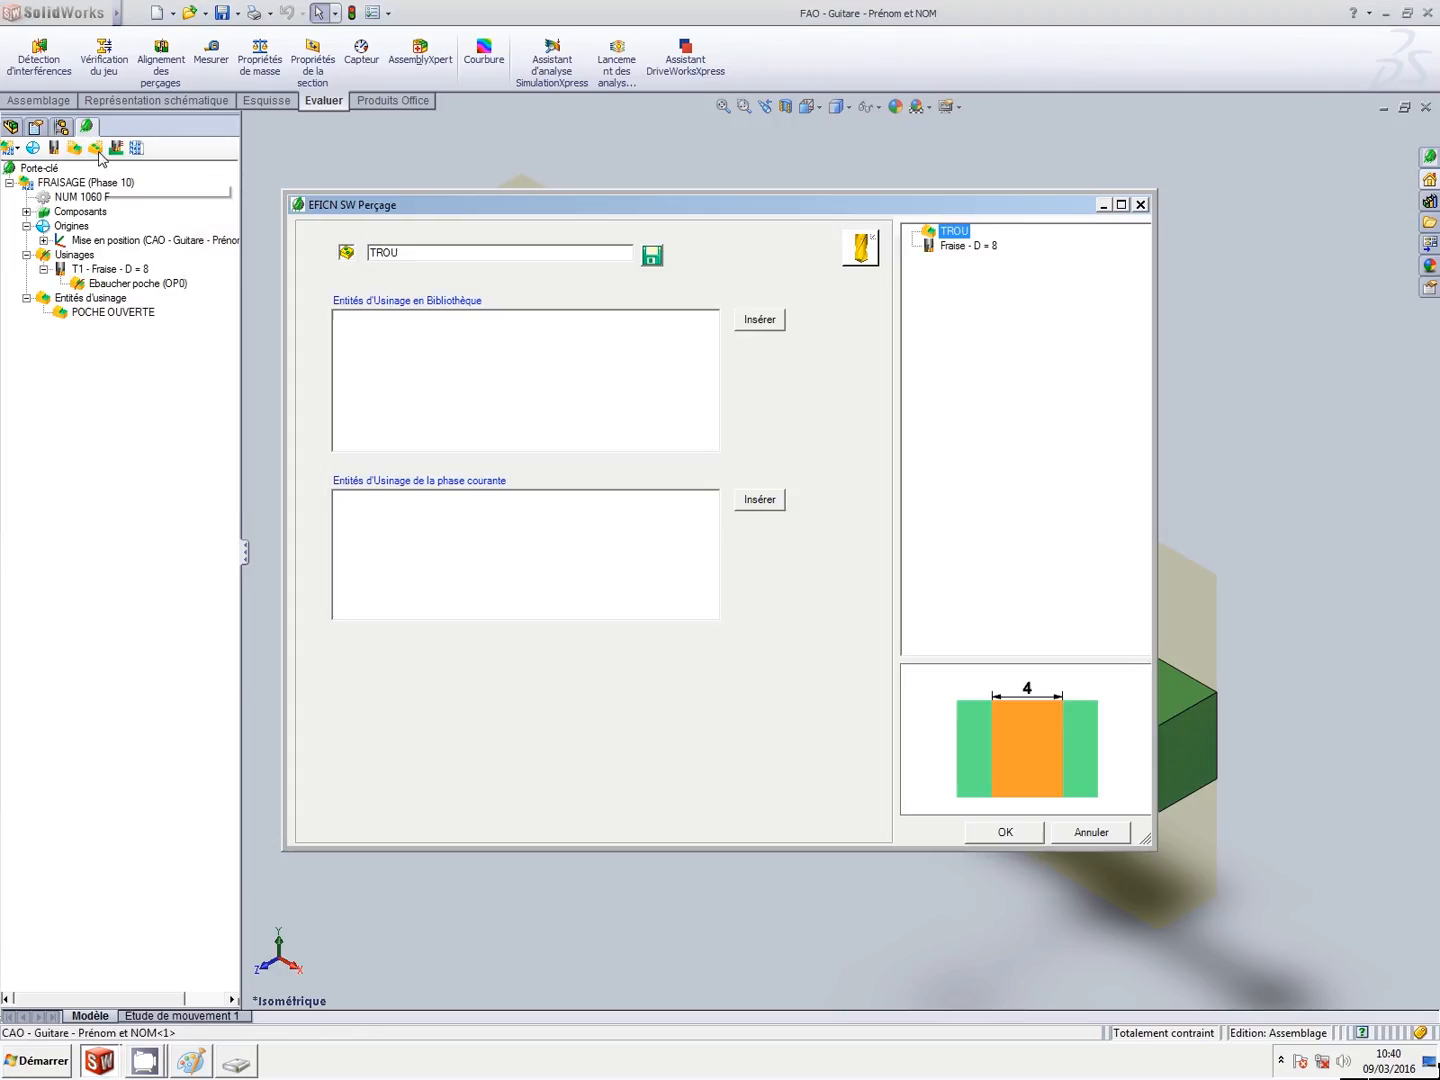
left_click(874, 257)
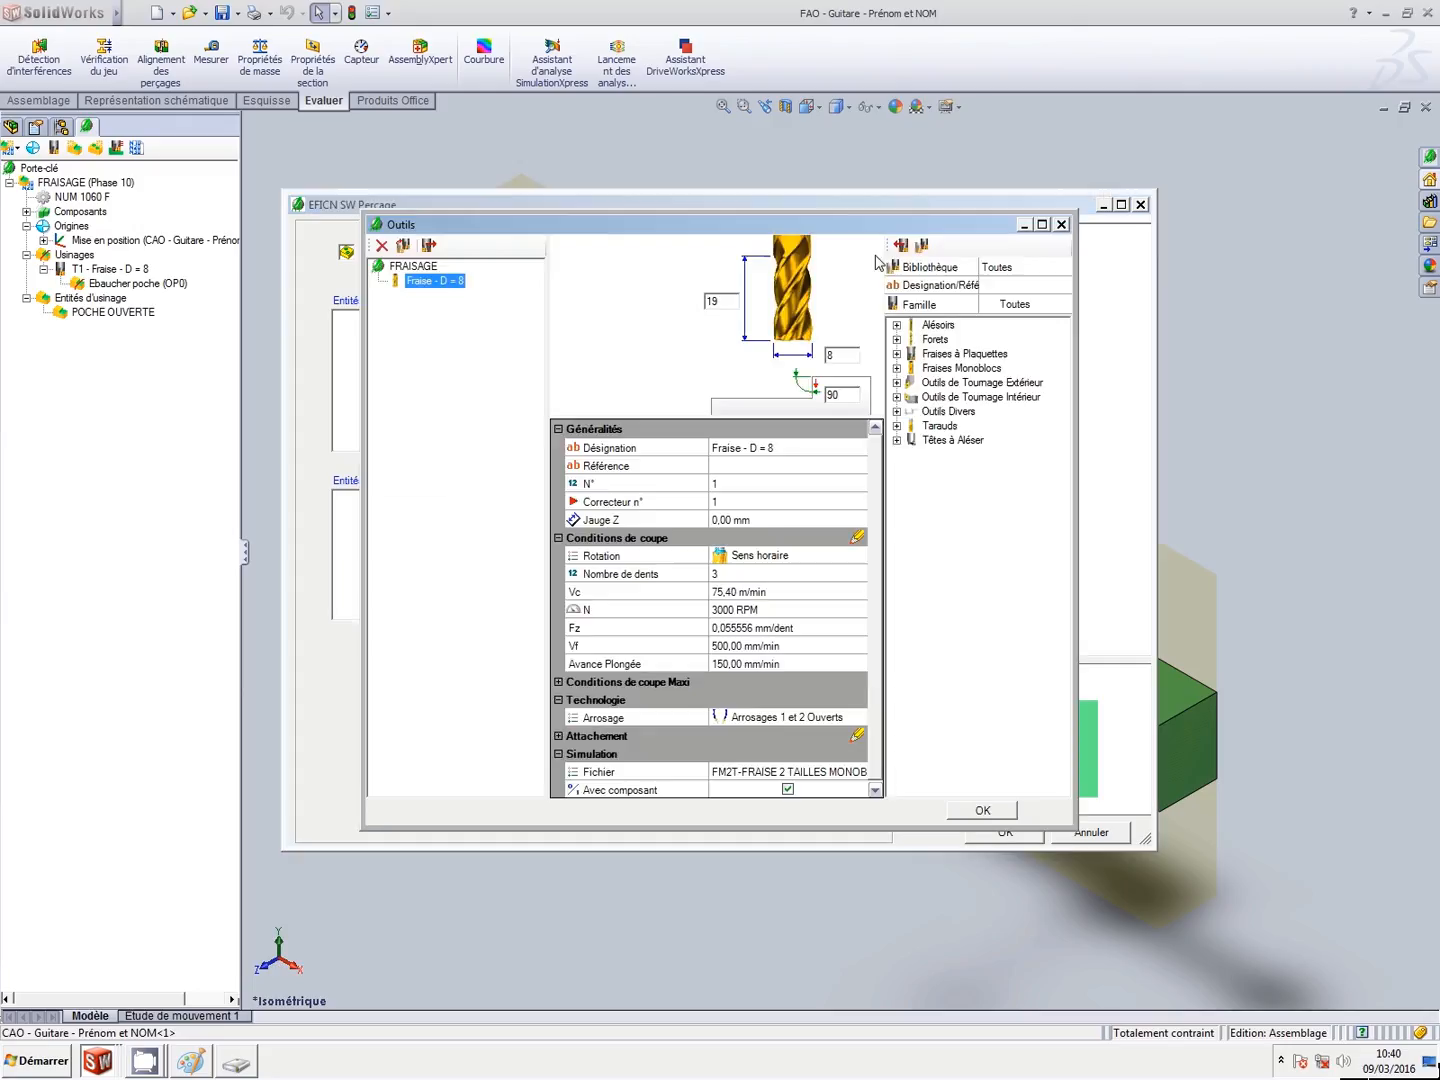
left_click(897, 340)
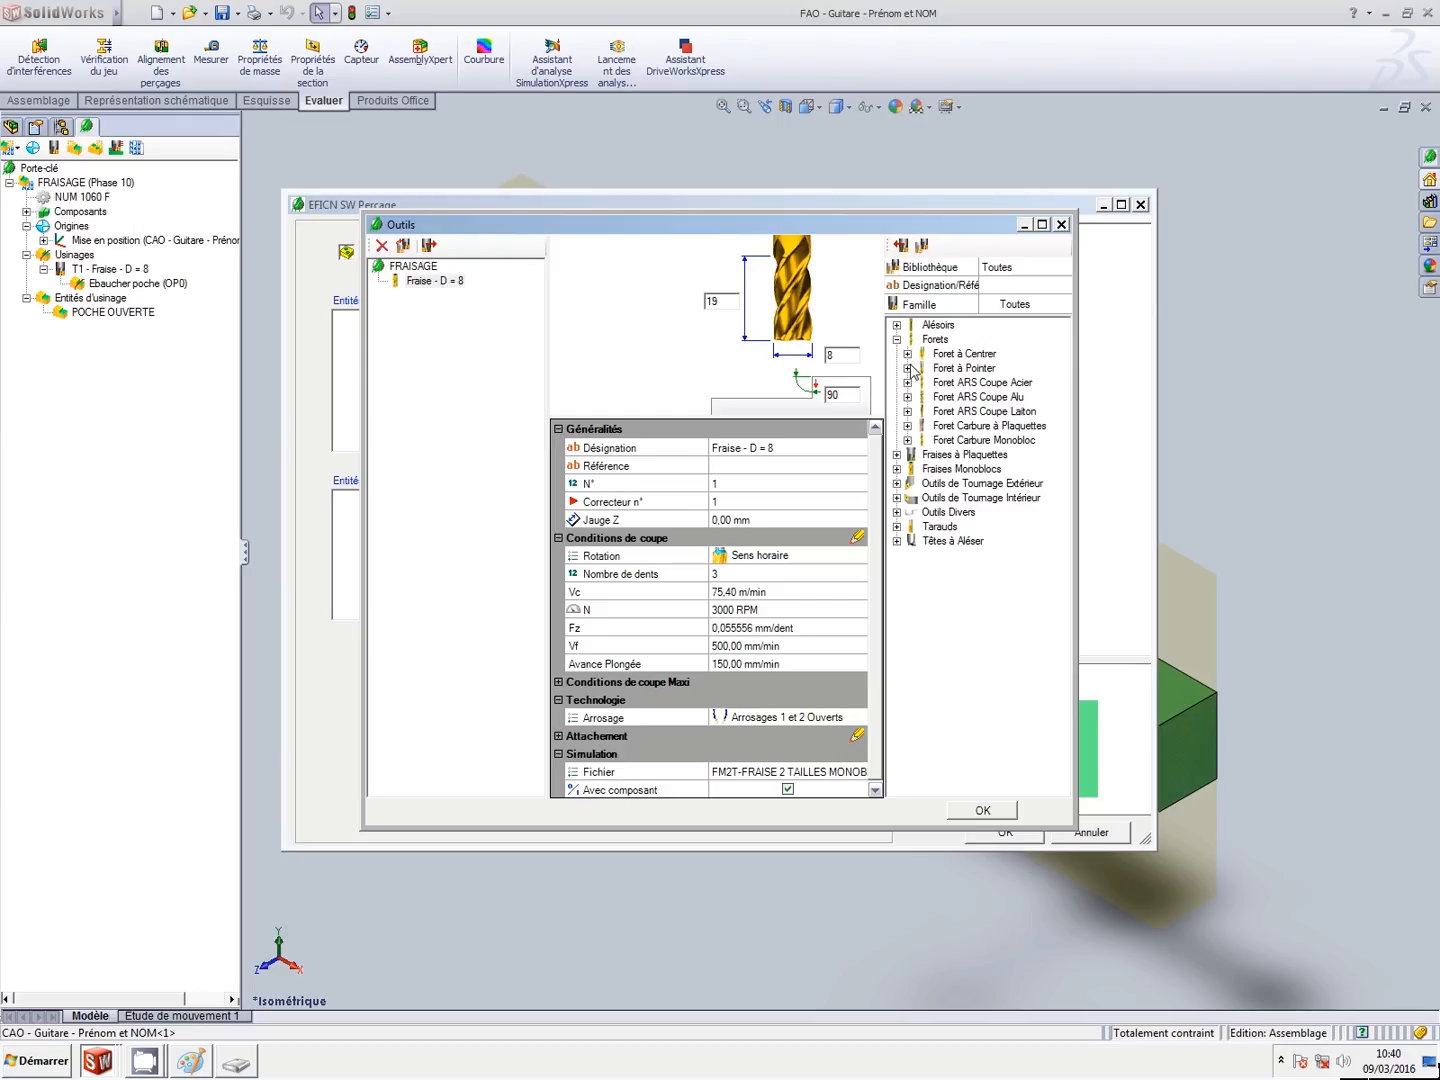
left_click(907, 368)
left_click(918, 382)
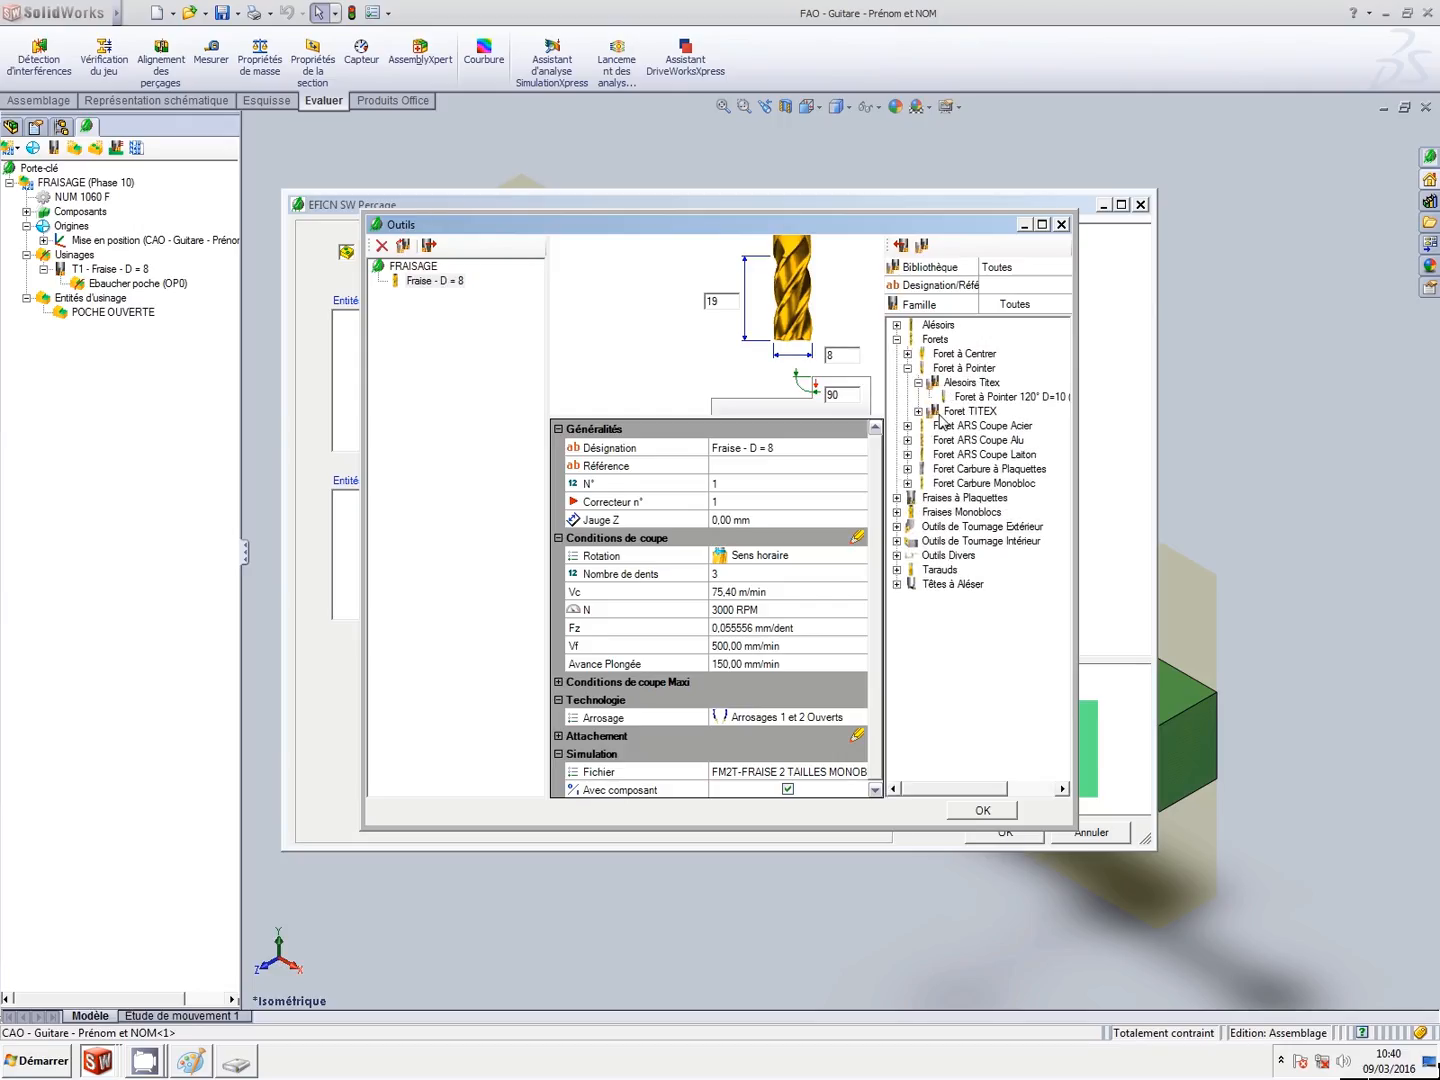
left_click(992, 398)
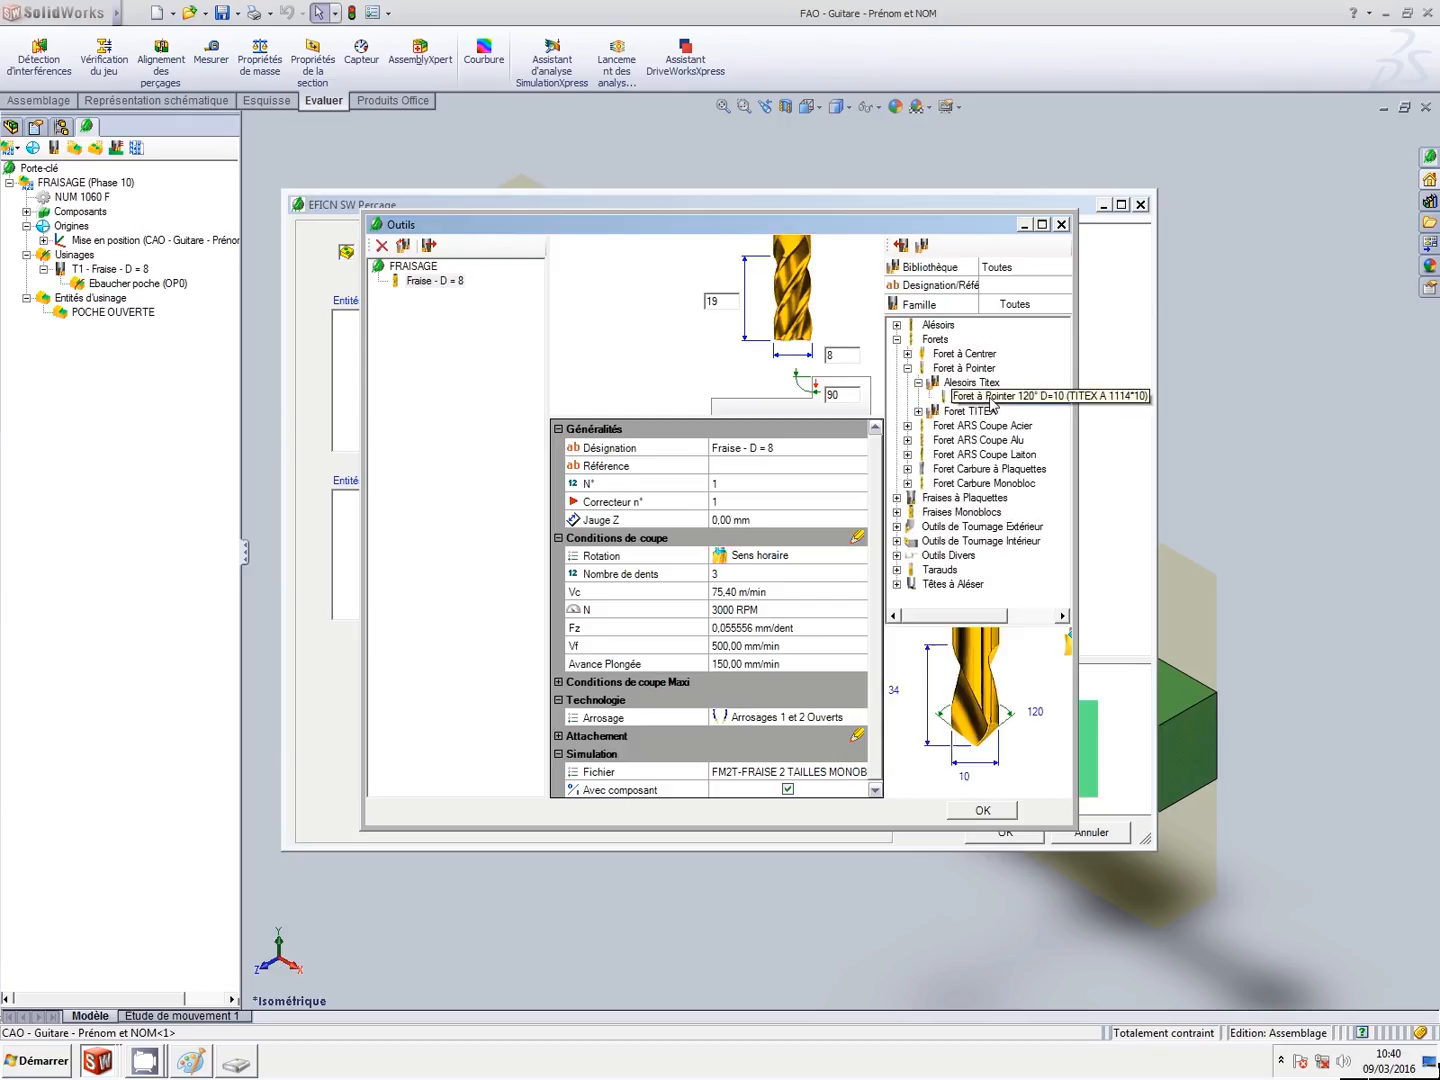
left_click(901, 246)
Clear the spotting drill's reference and change its designation to "Foret à Pointer - D=10".
left_click(790, 465)
key("Delete")
left_click(797, 448)
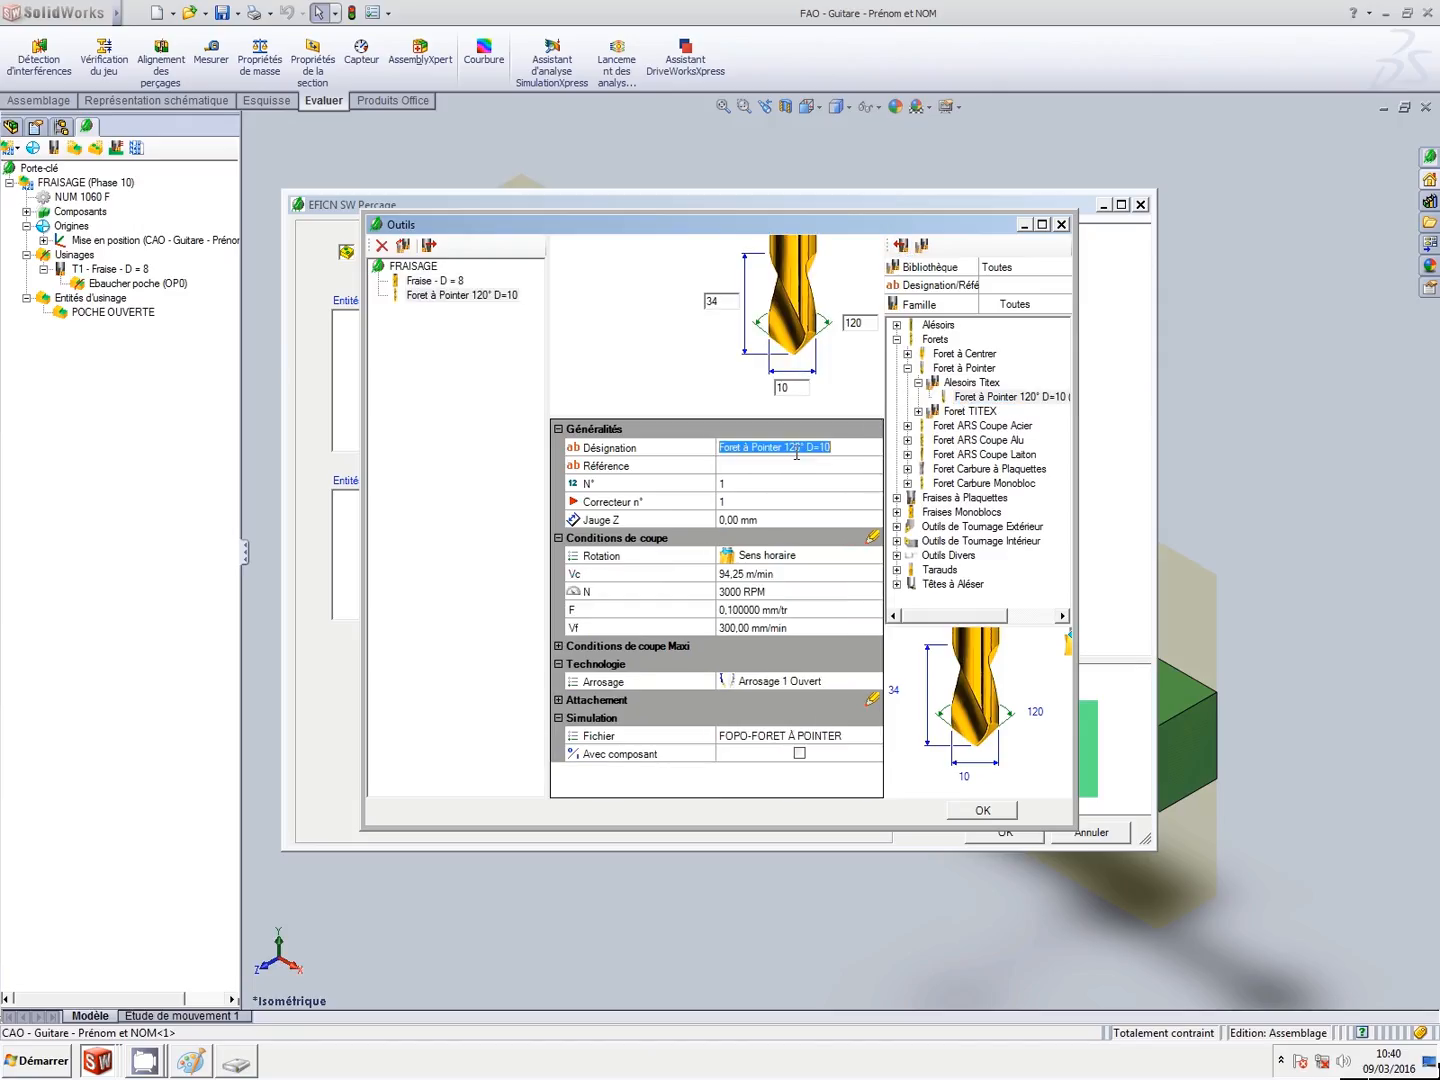
double_click(786, 448)
key("Delete")
type("-")
left_click(735, 486)
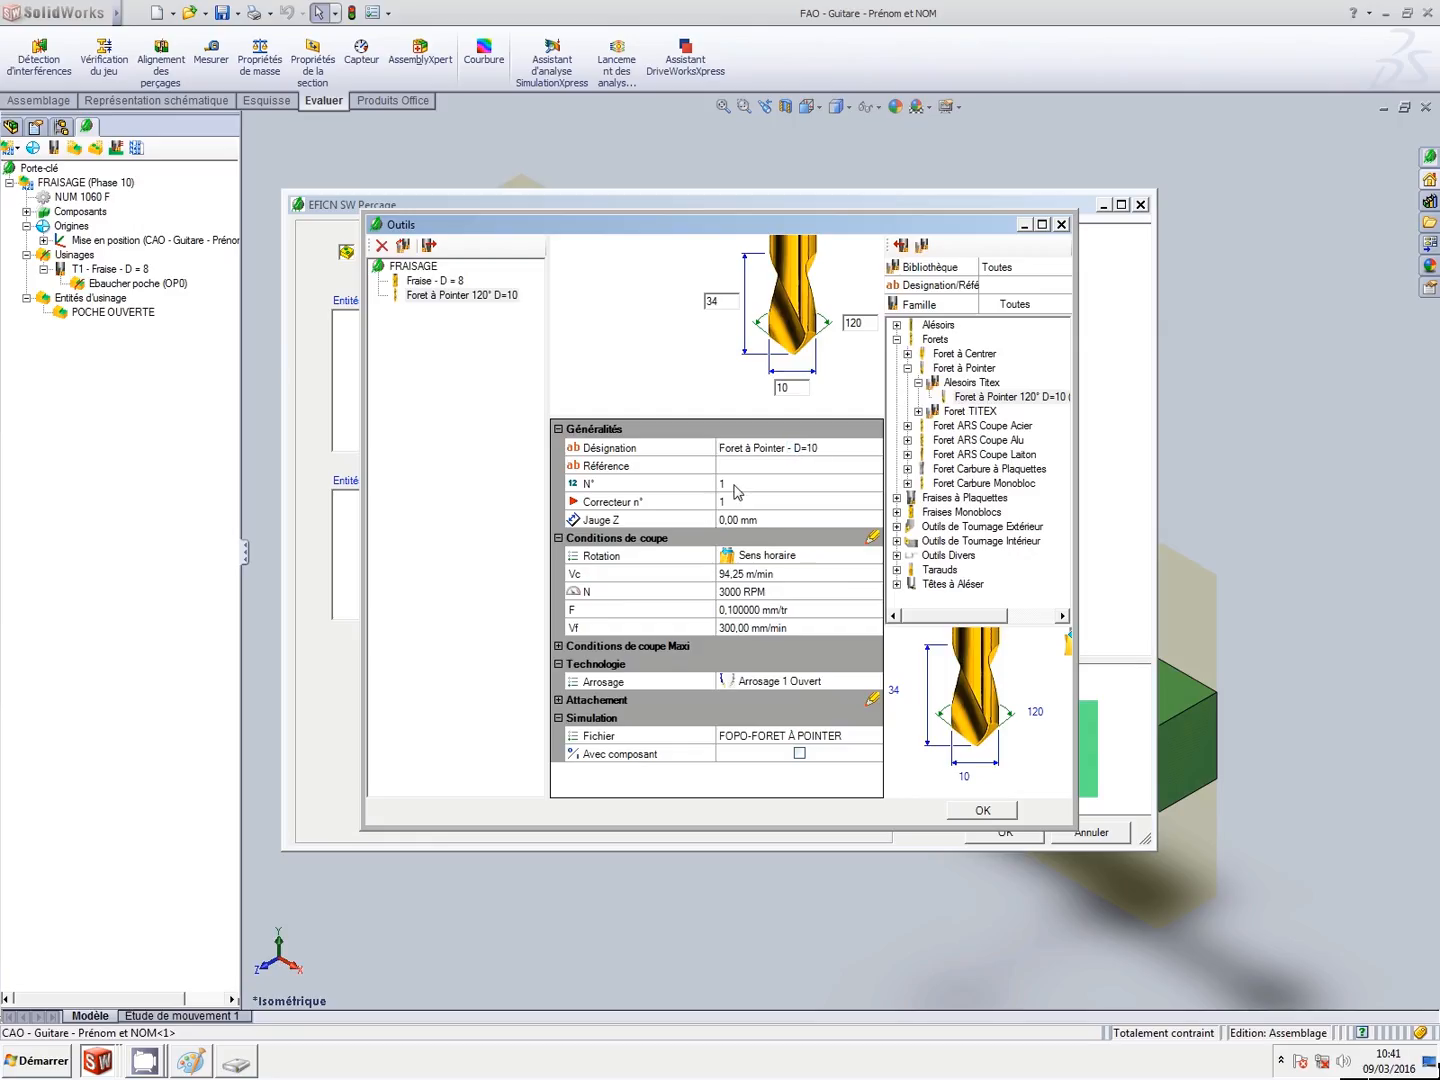
Set the spotting drill's tool number and corrector number to 2 and its feed rate Vf to 200 mm/min.
type("2")
left_click(734, 505)
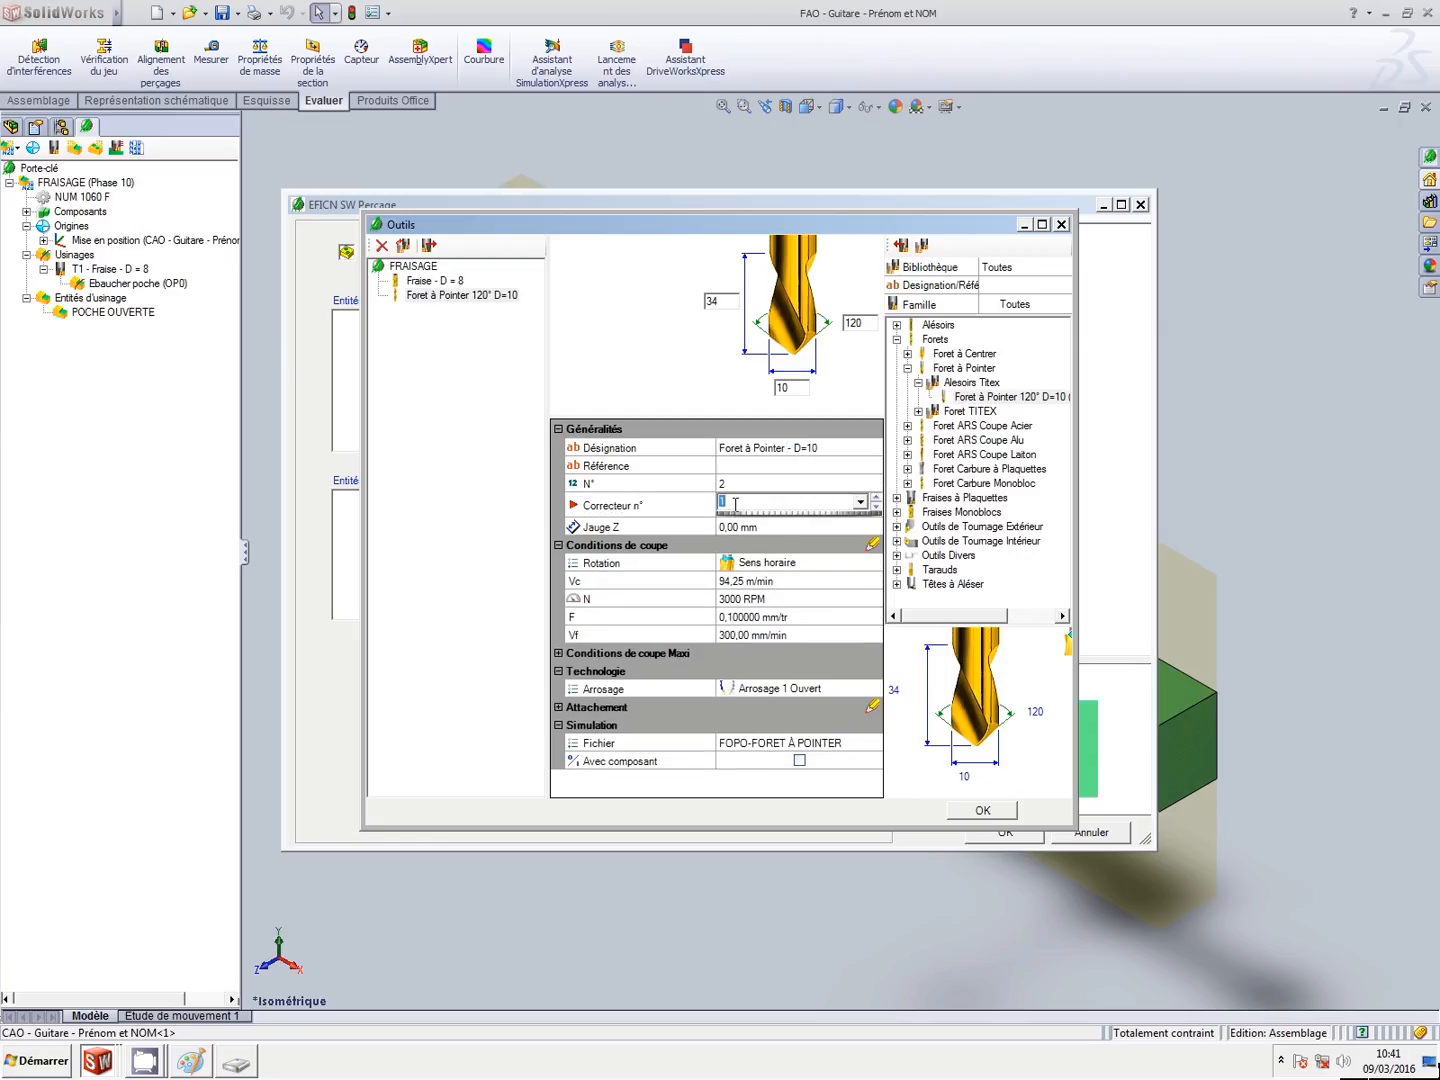
type("2")
left_click(751, 599)
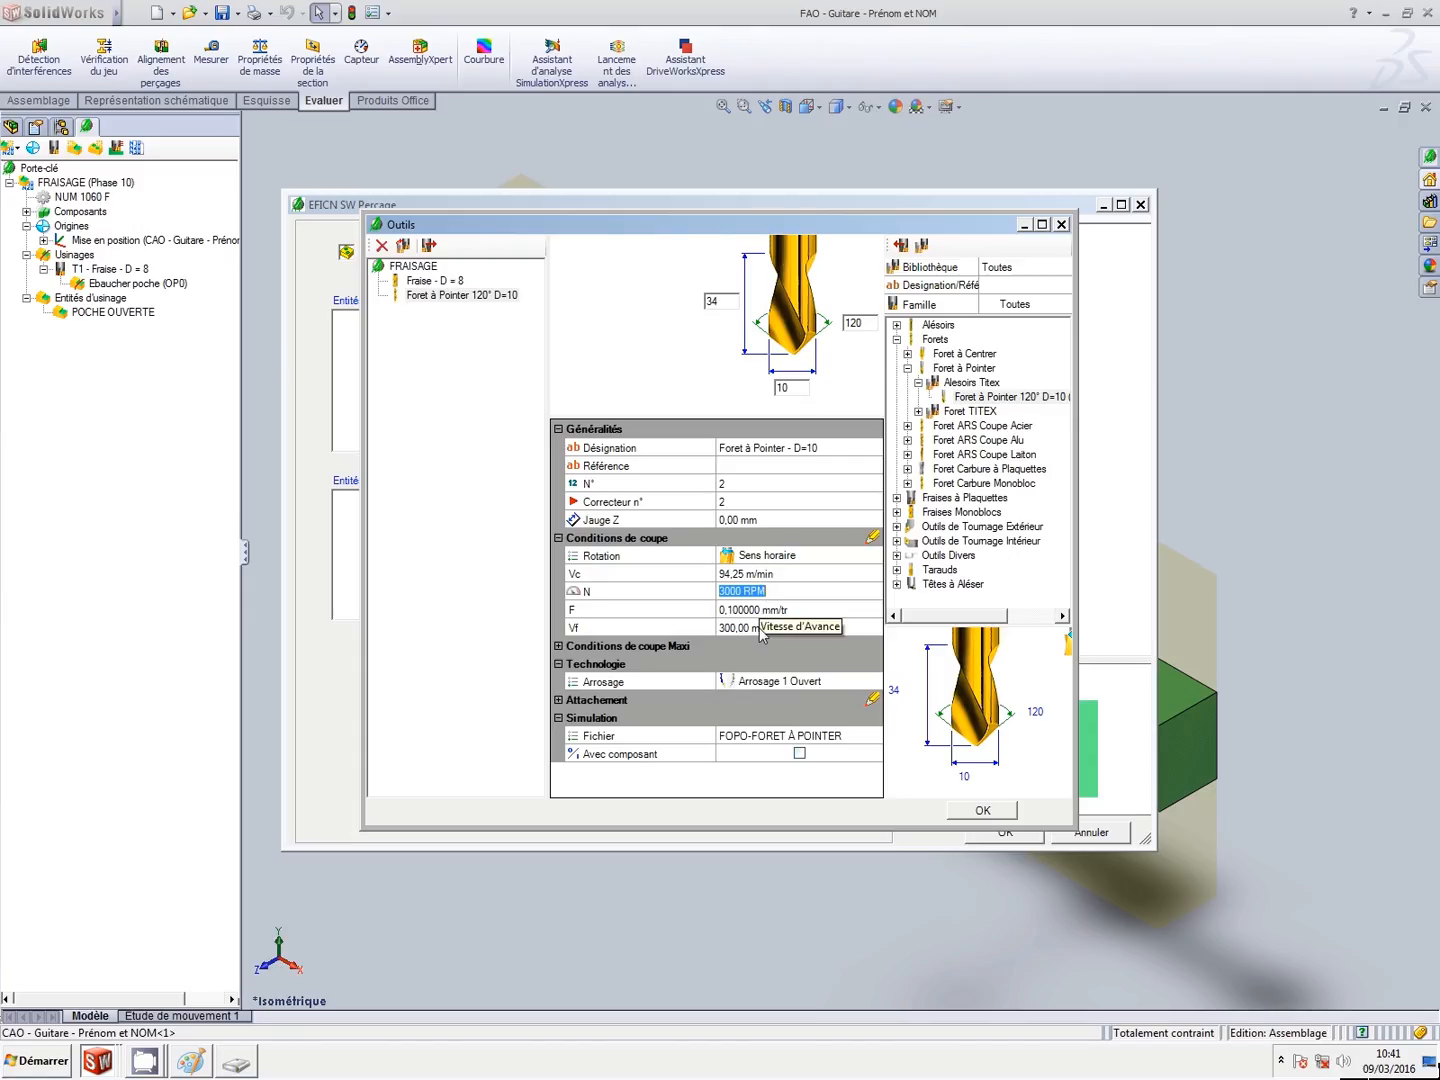
left_click(747, 627)
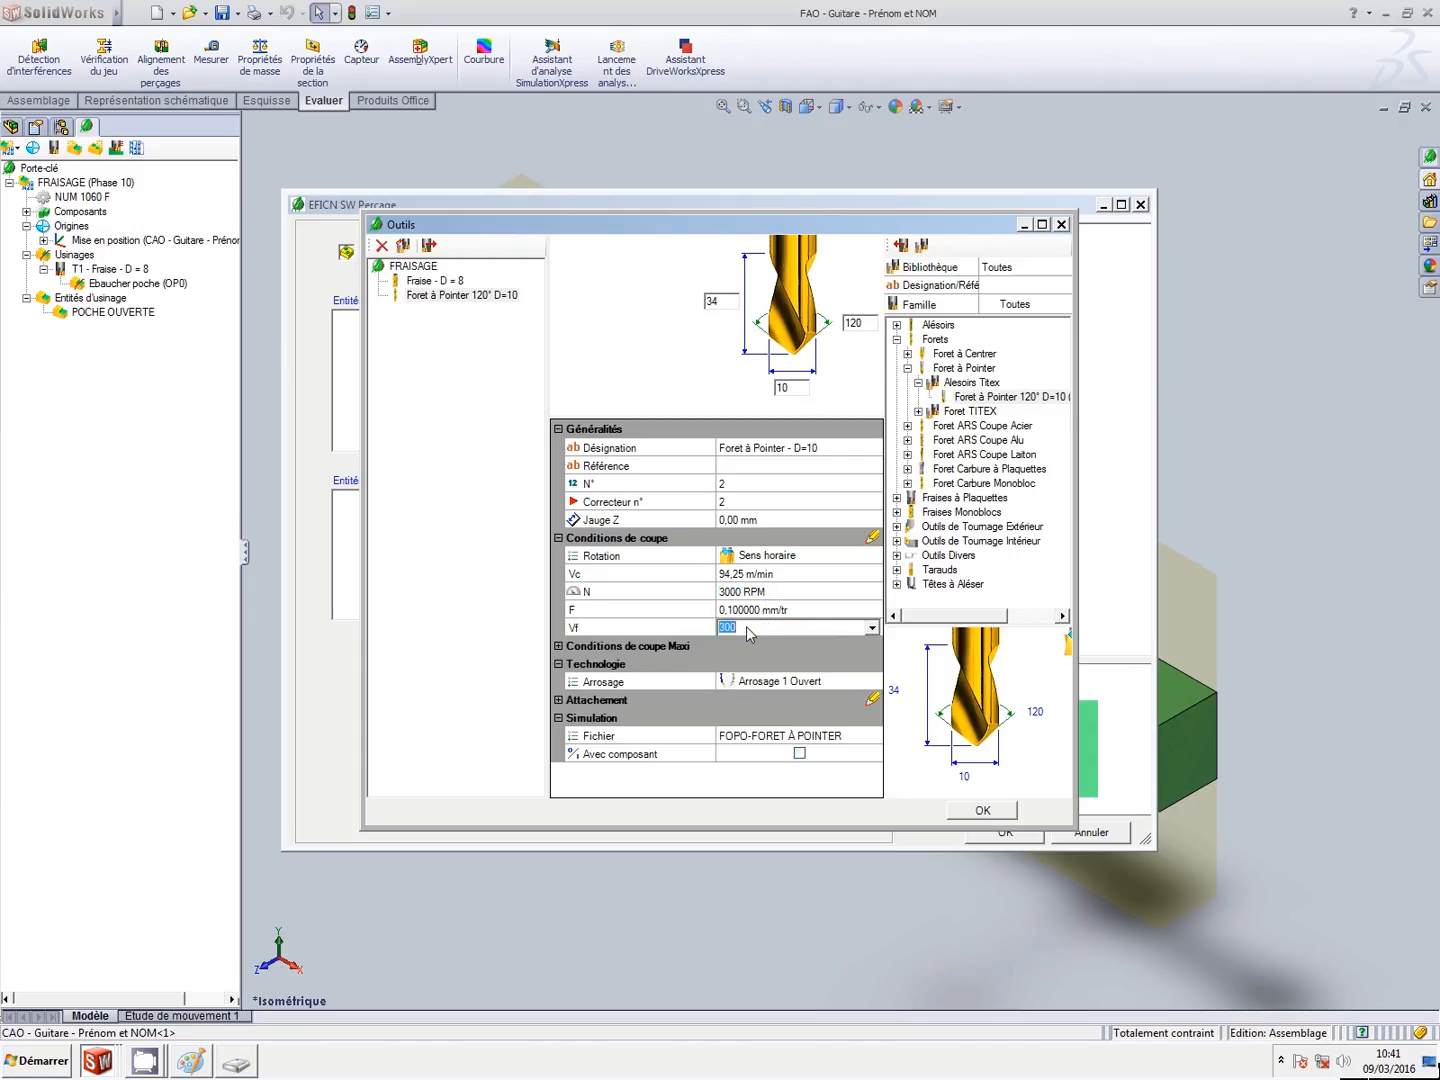
type("200")
key("Return")
Enable the spotting drill's simulation with component, set its coolant to Arrosages 1 et 2 Ouverts and validate the tool.
left_click(799, 752)
left_click(796, 688)
left_click(790, 842)
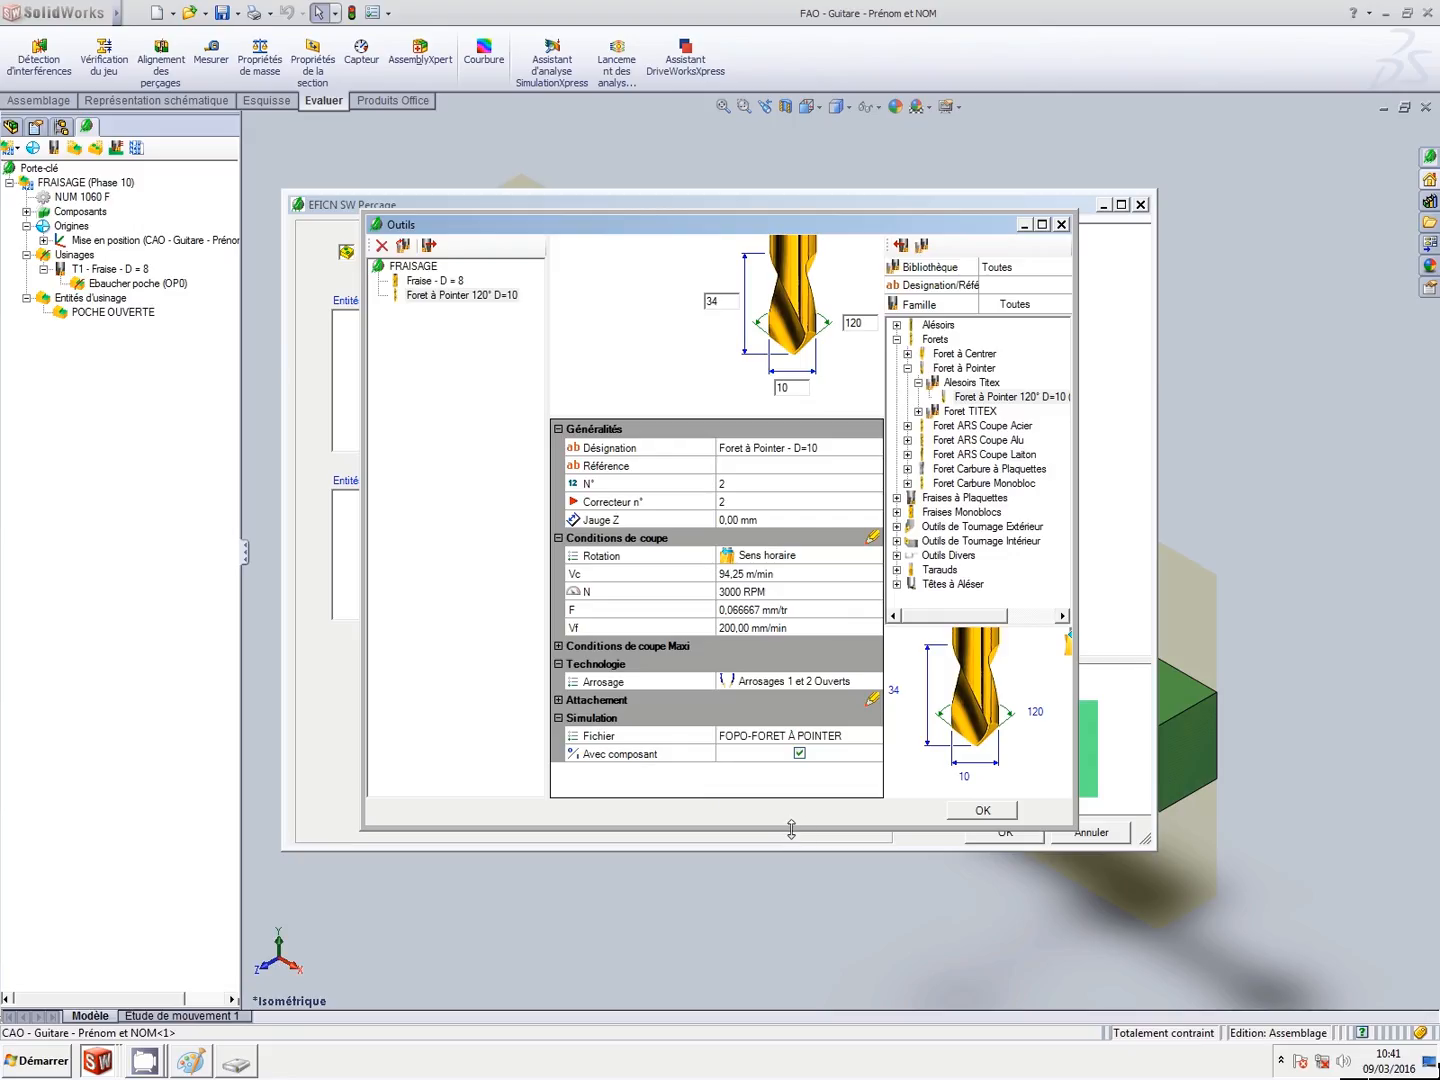
left_click(983, 811)
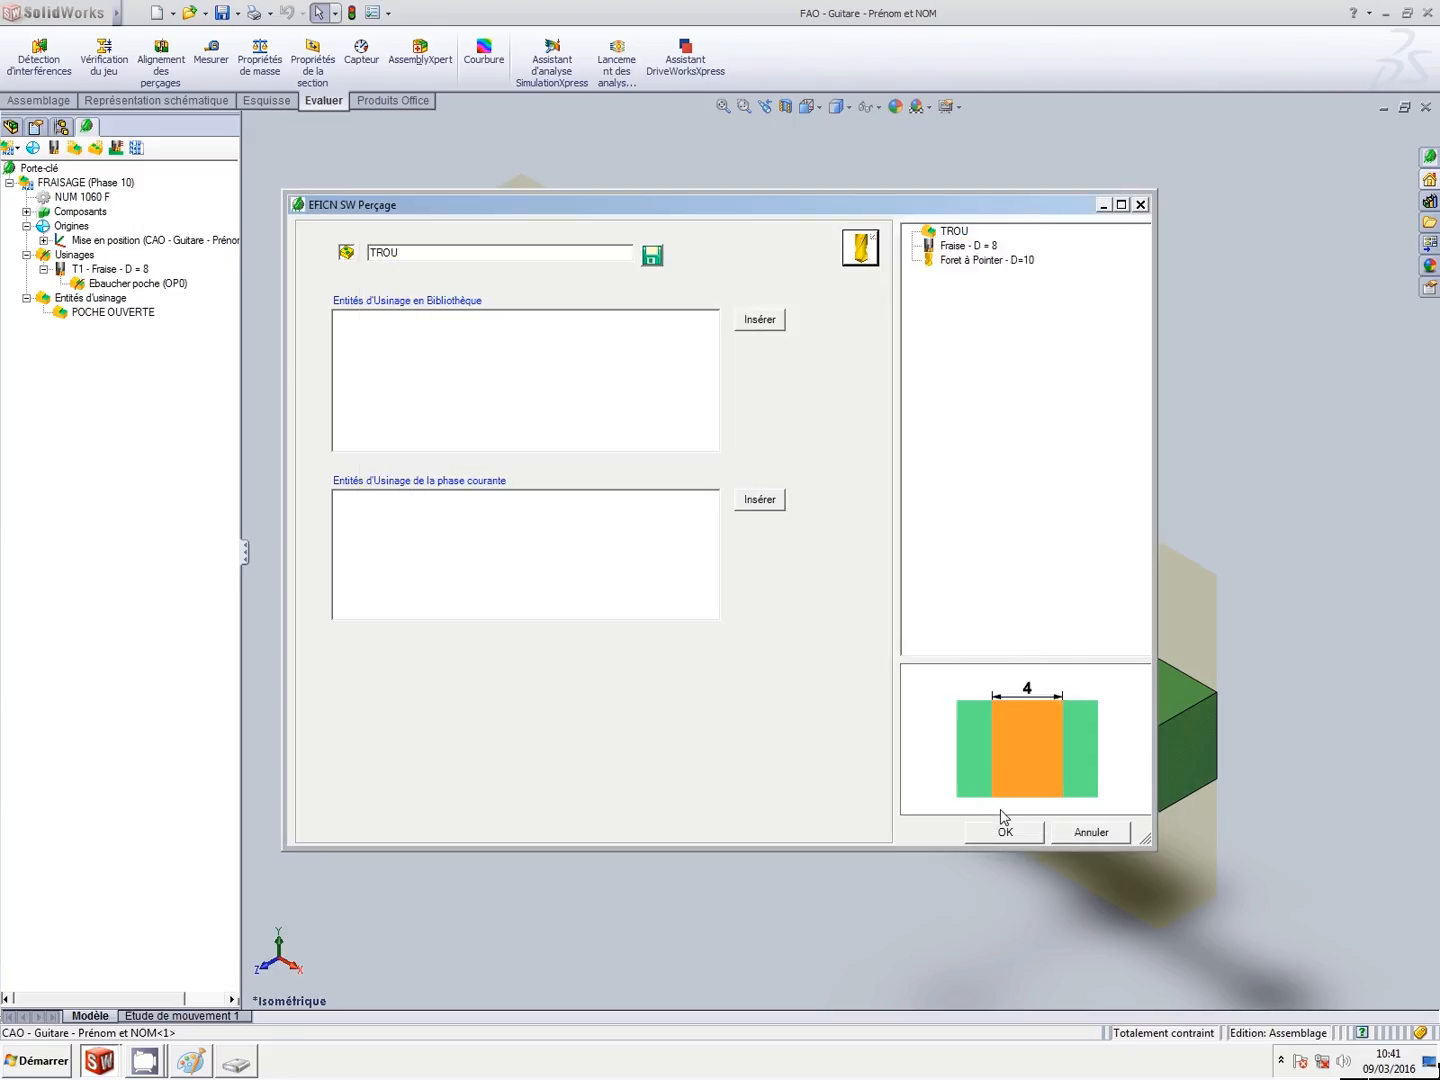
Add a Pointer operation to the spotting drill, validate the TROU entity and save the assembly with all its components.
left_click(1004, 262)
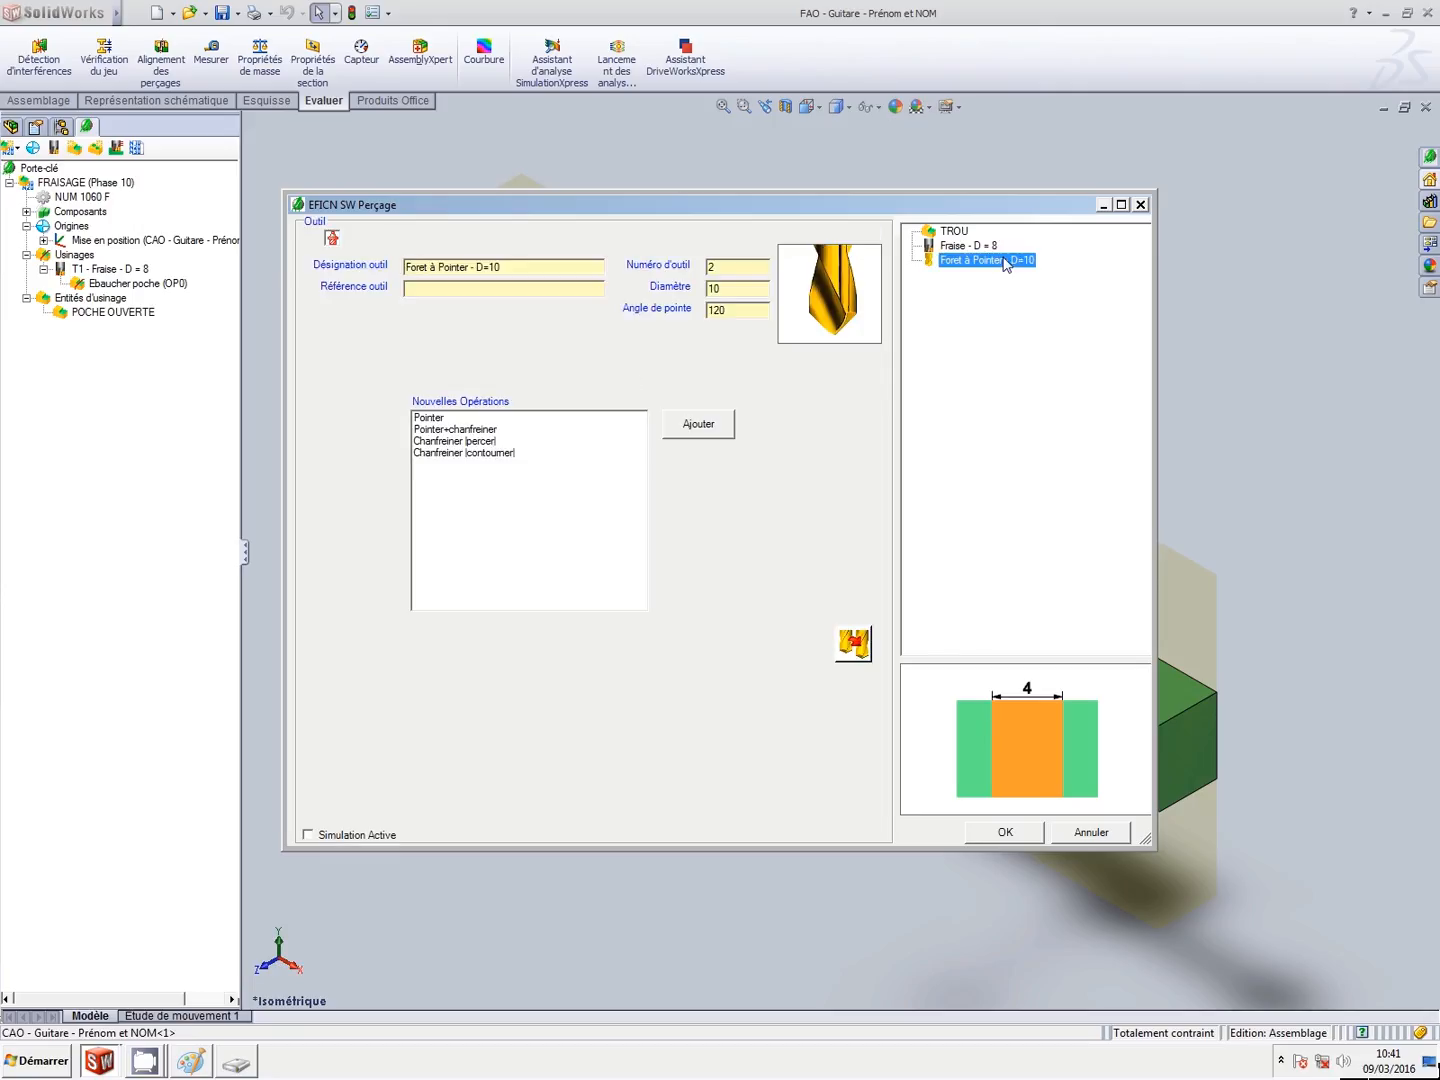
left_click(470, 419)
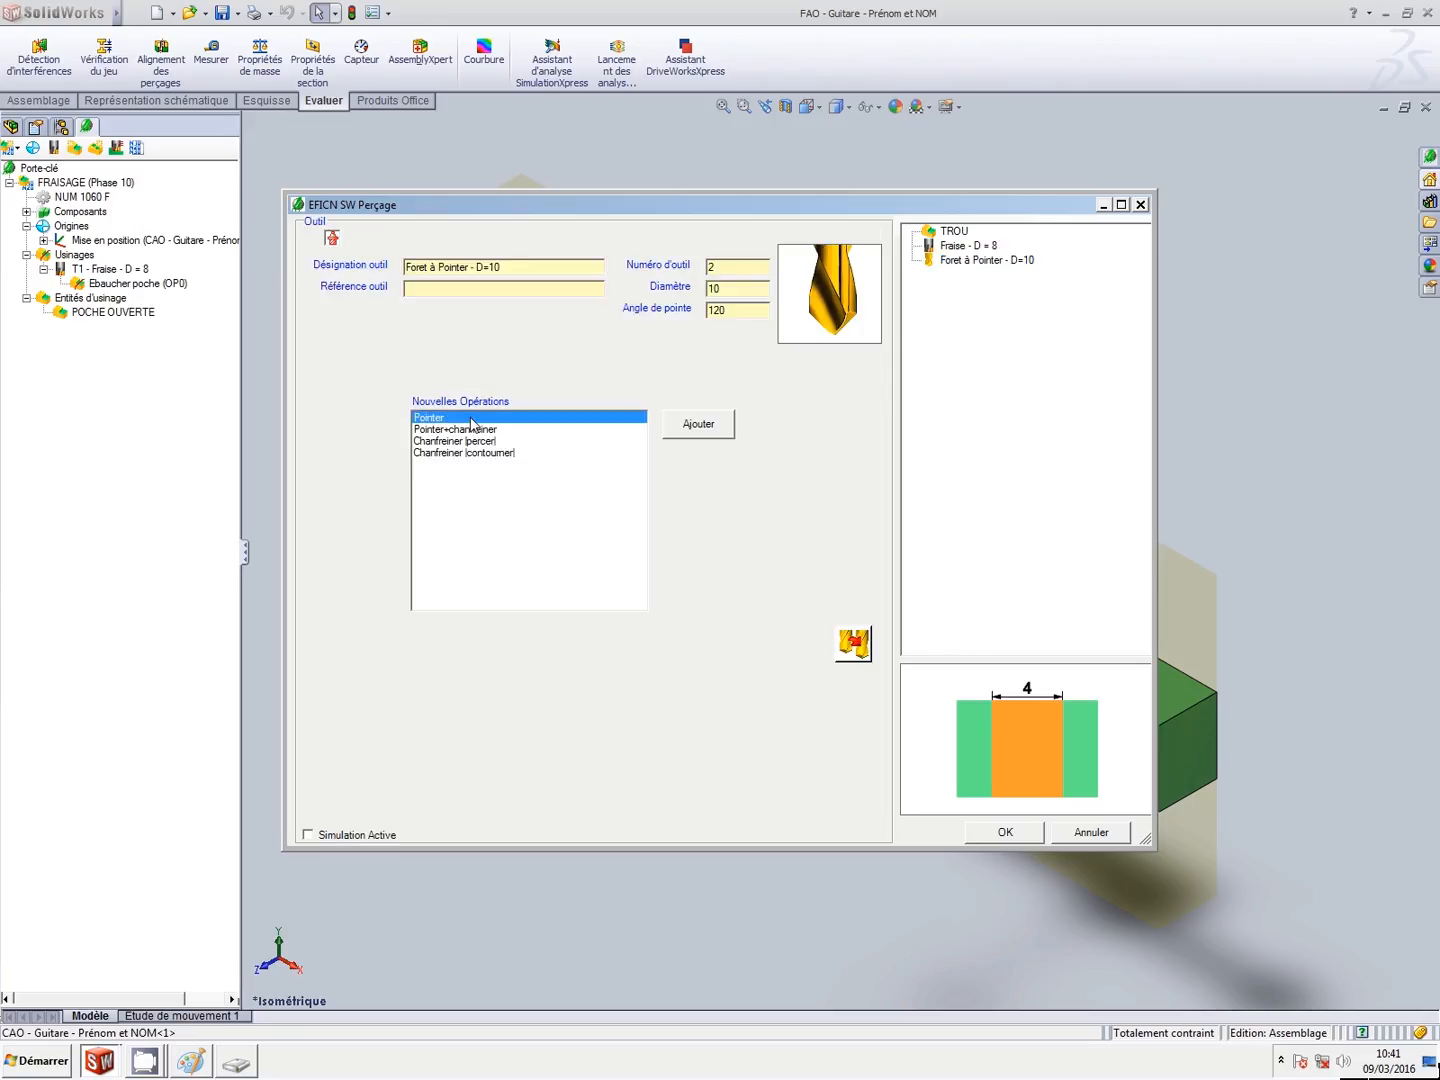
left_click(720, 435)
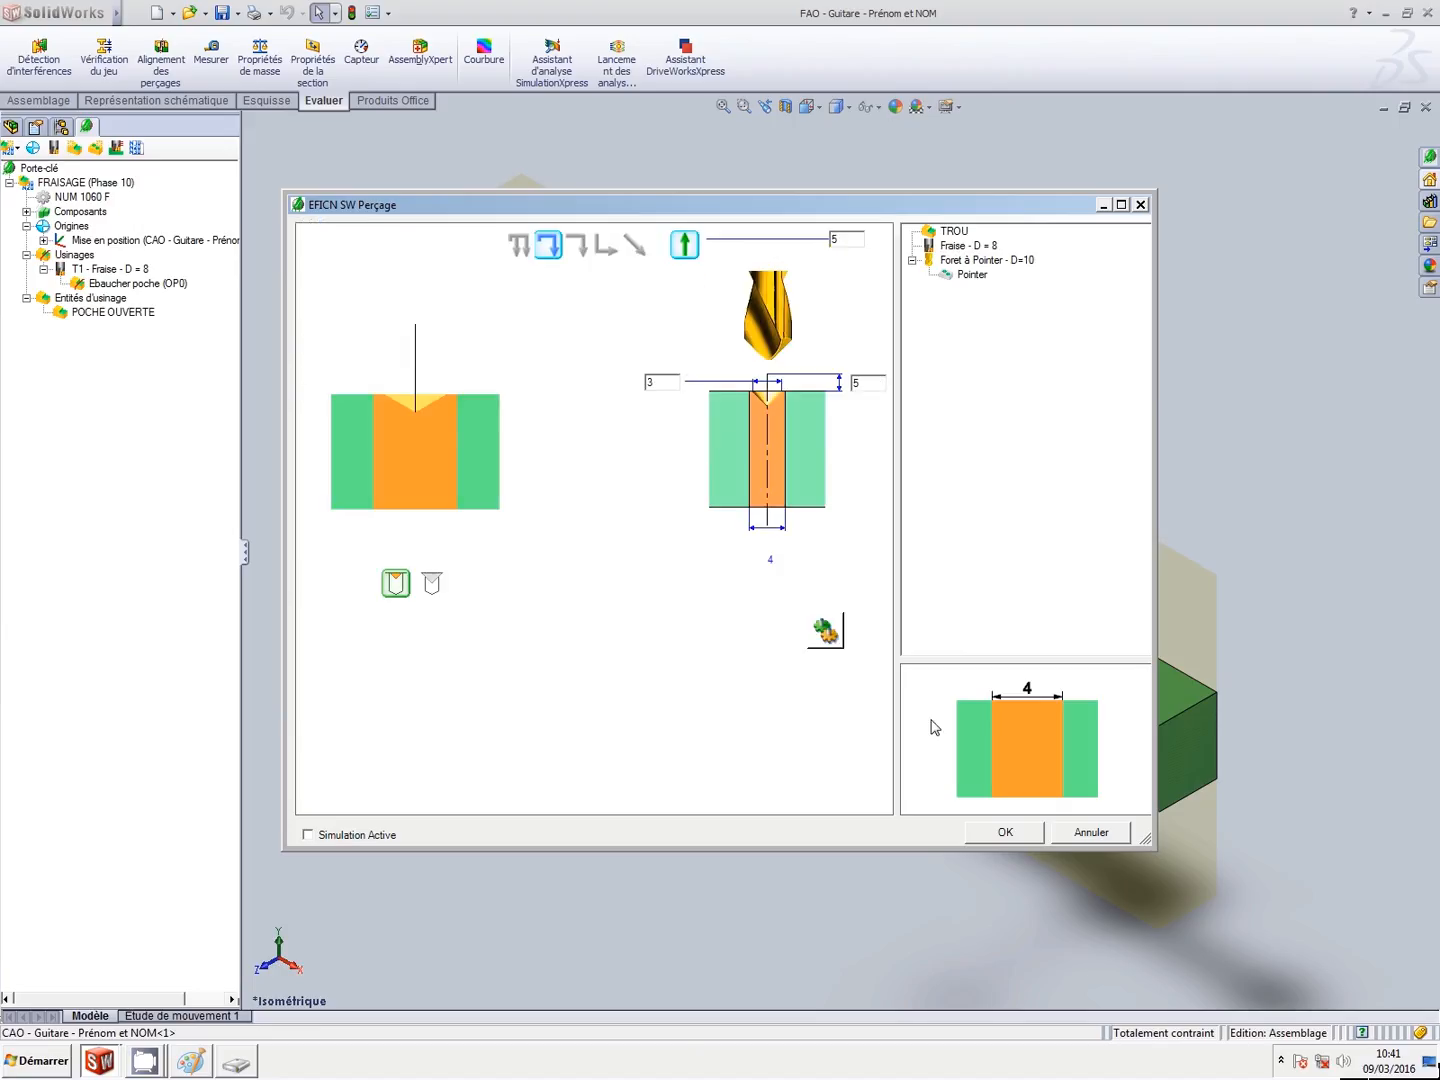
left_click(1007, 832)
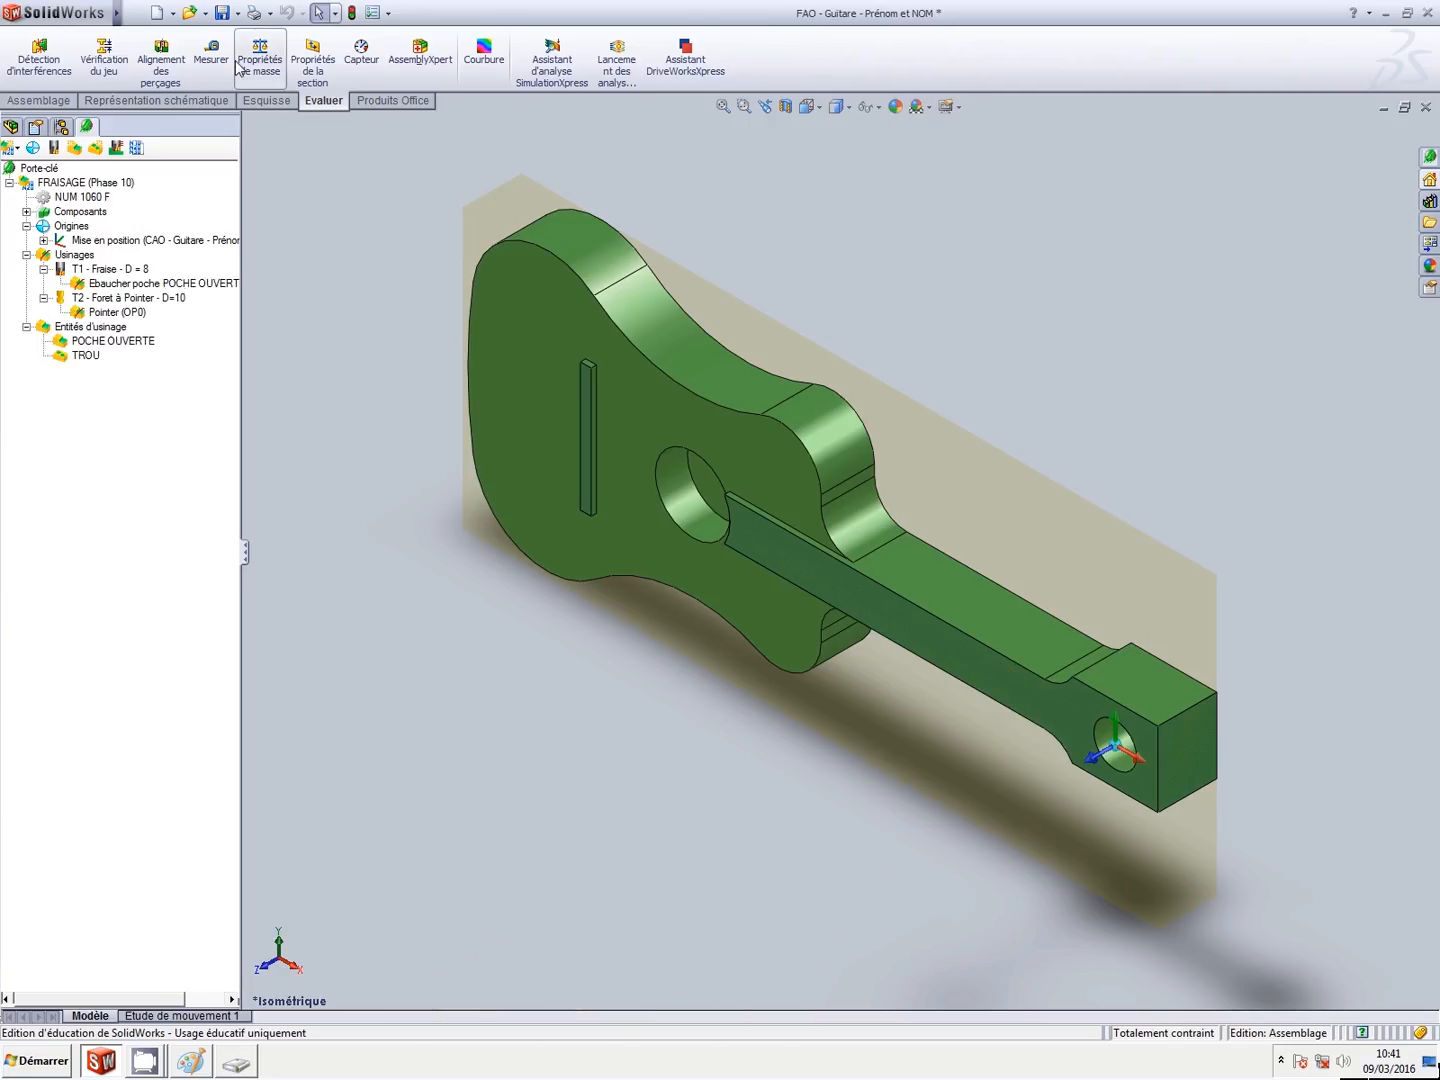
left_click(223, 13)
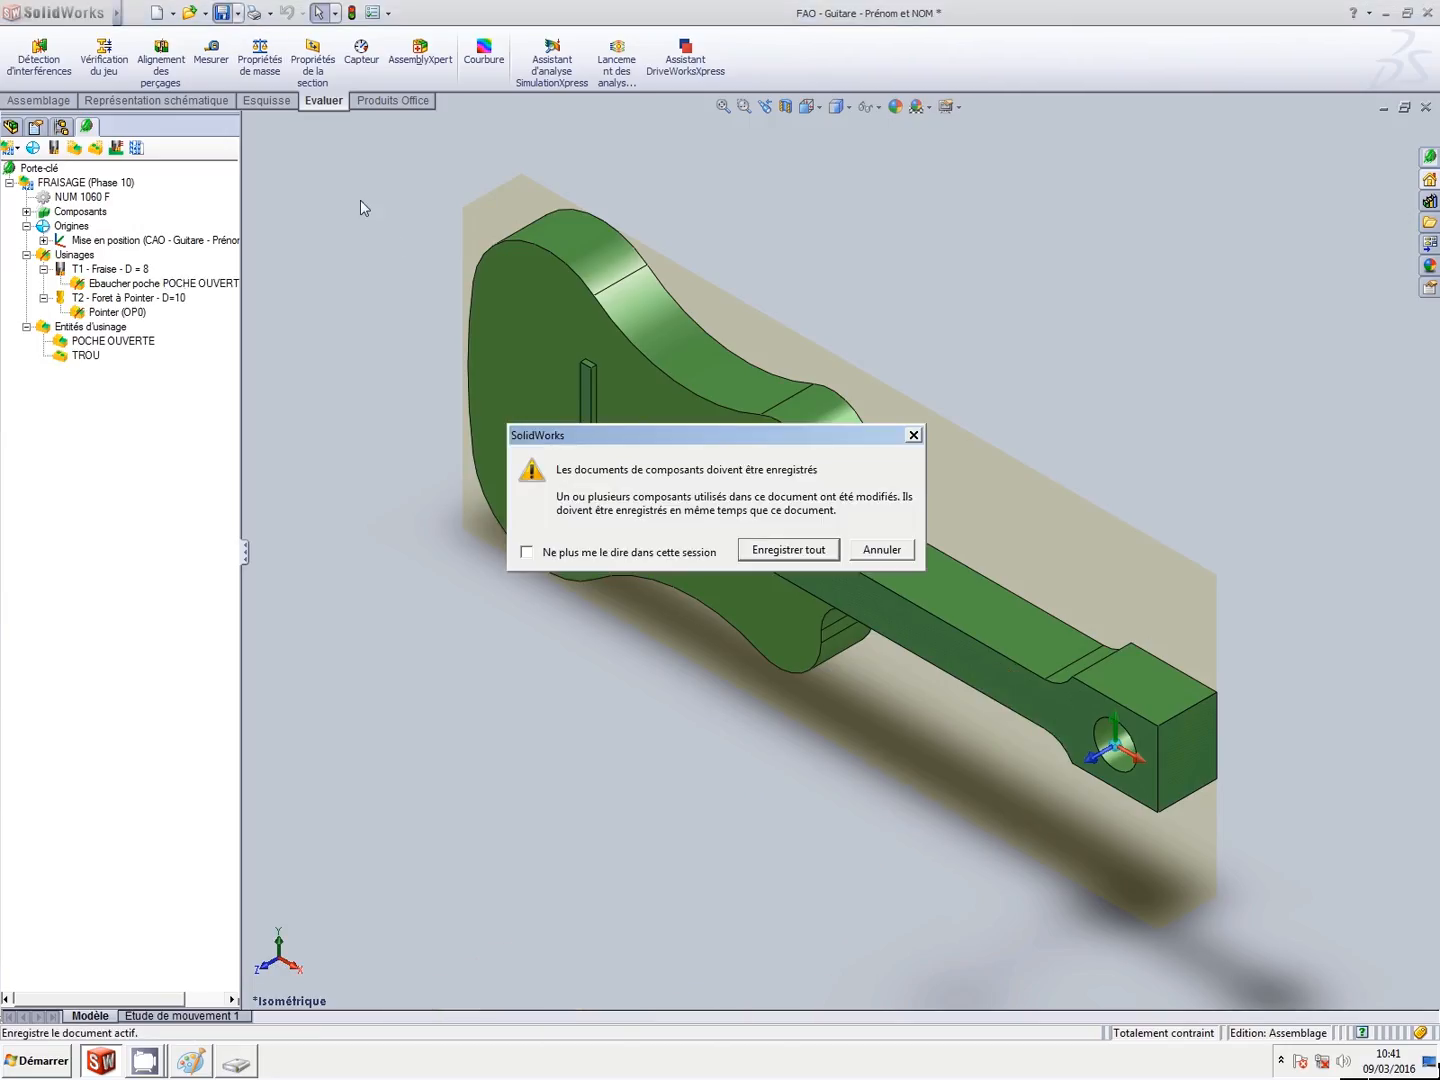
left_click(782, 556)
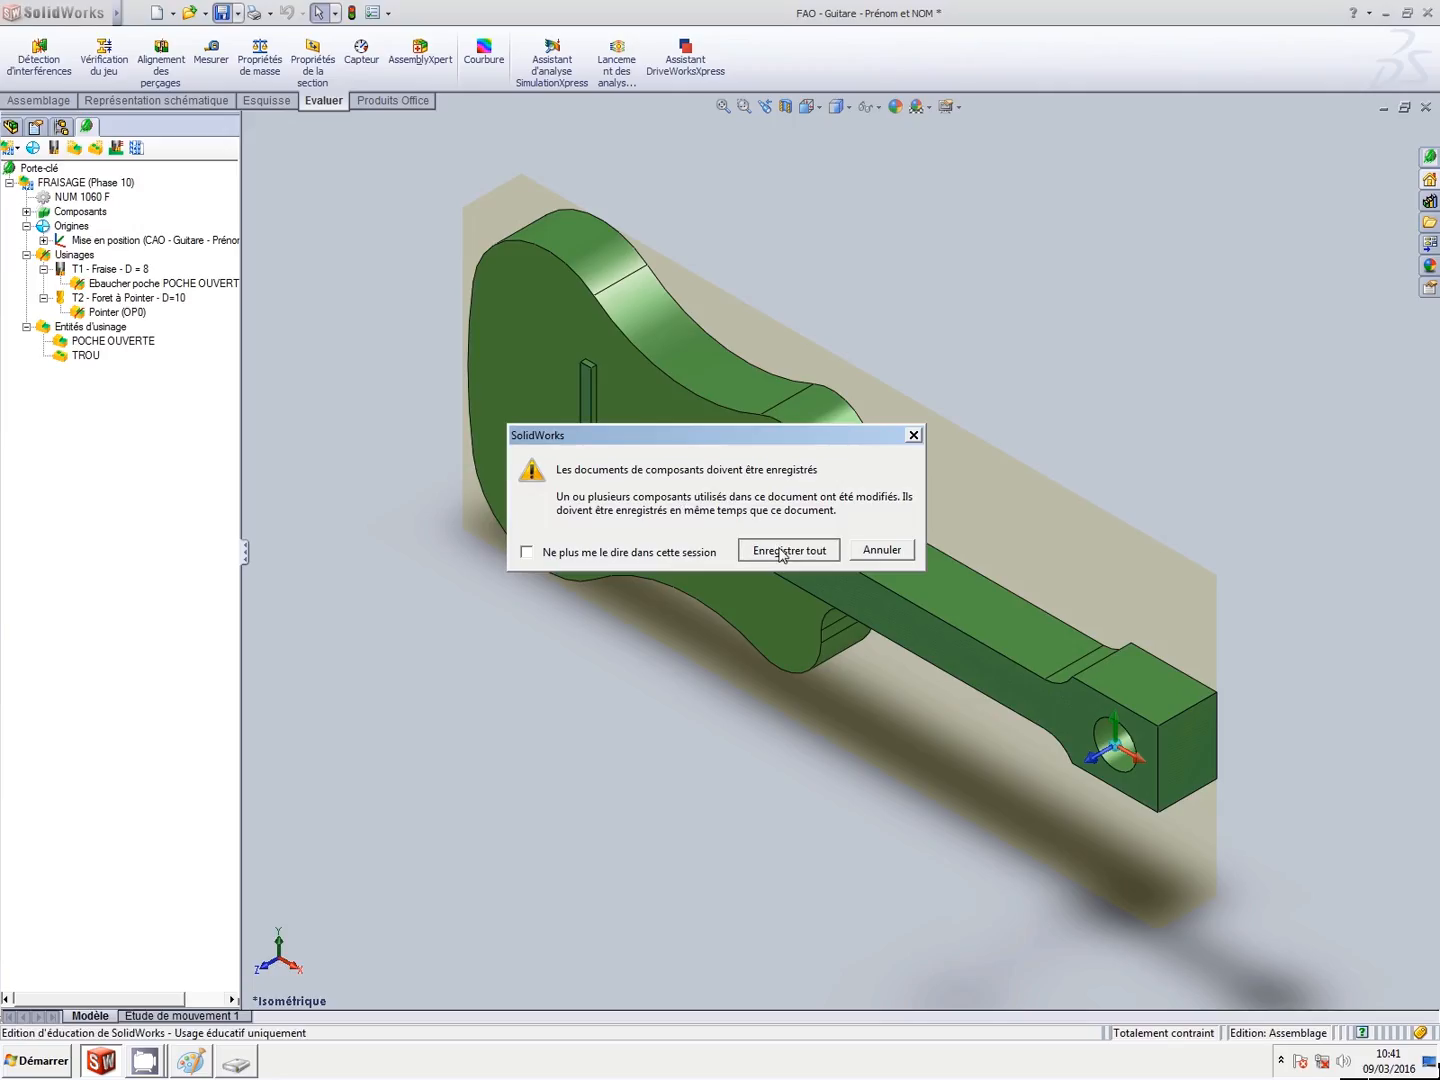
Edit the TROU entity and add the TITEX Foret long HSS DIN 340 118° d = 4 from the aluminium drills library to the phase.
right_click(88, 355)
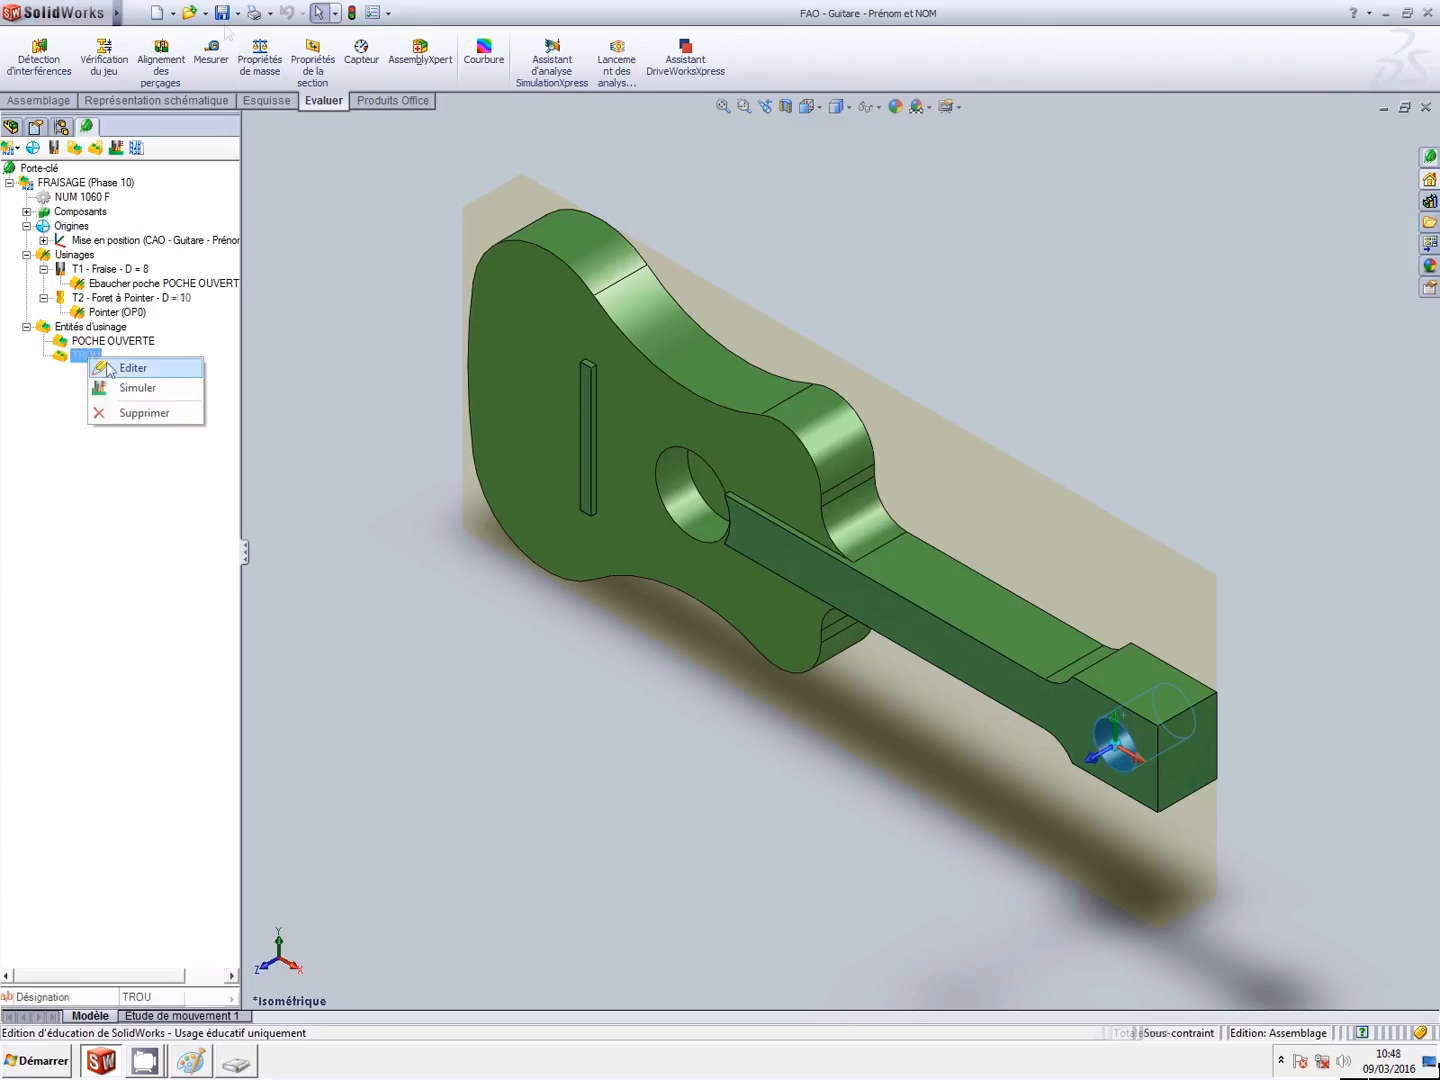
left_click(146, 377)
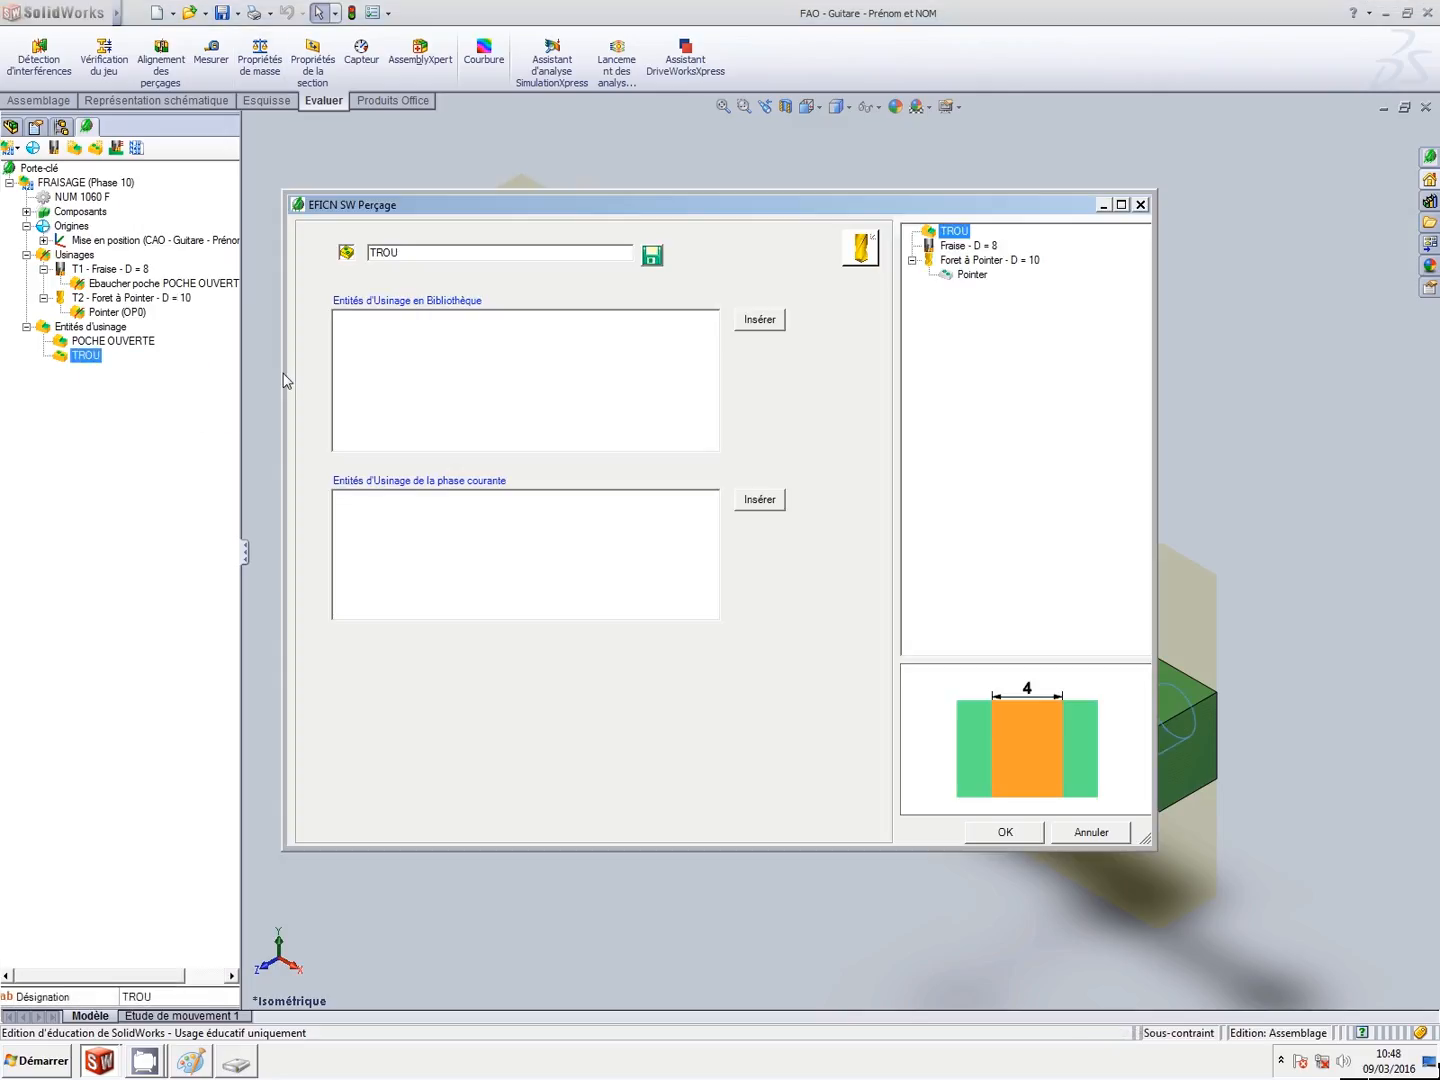
left_click(866, 262)
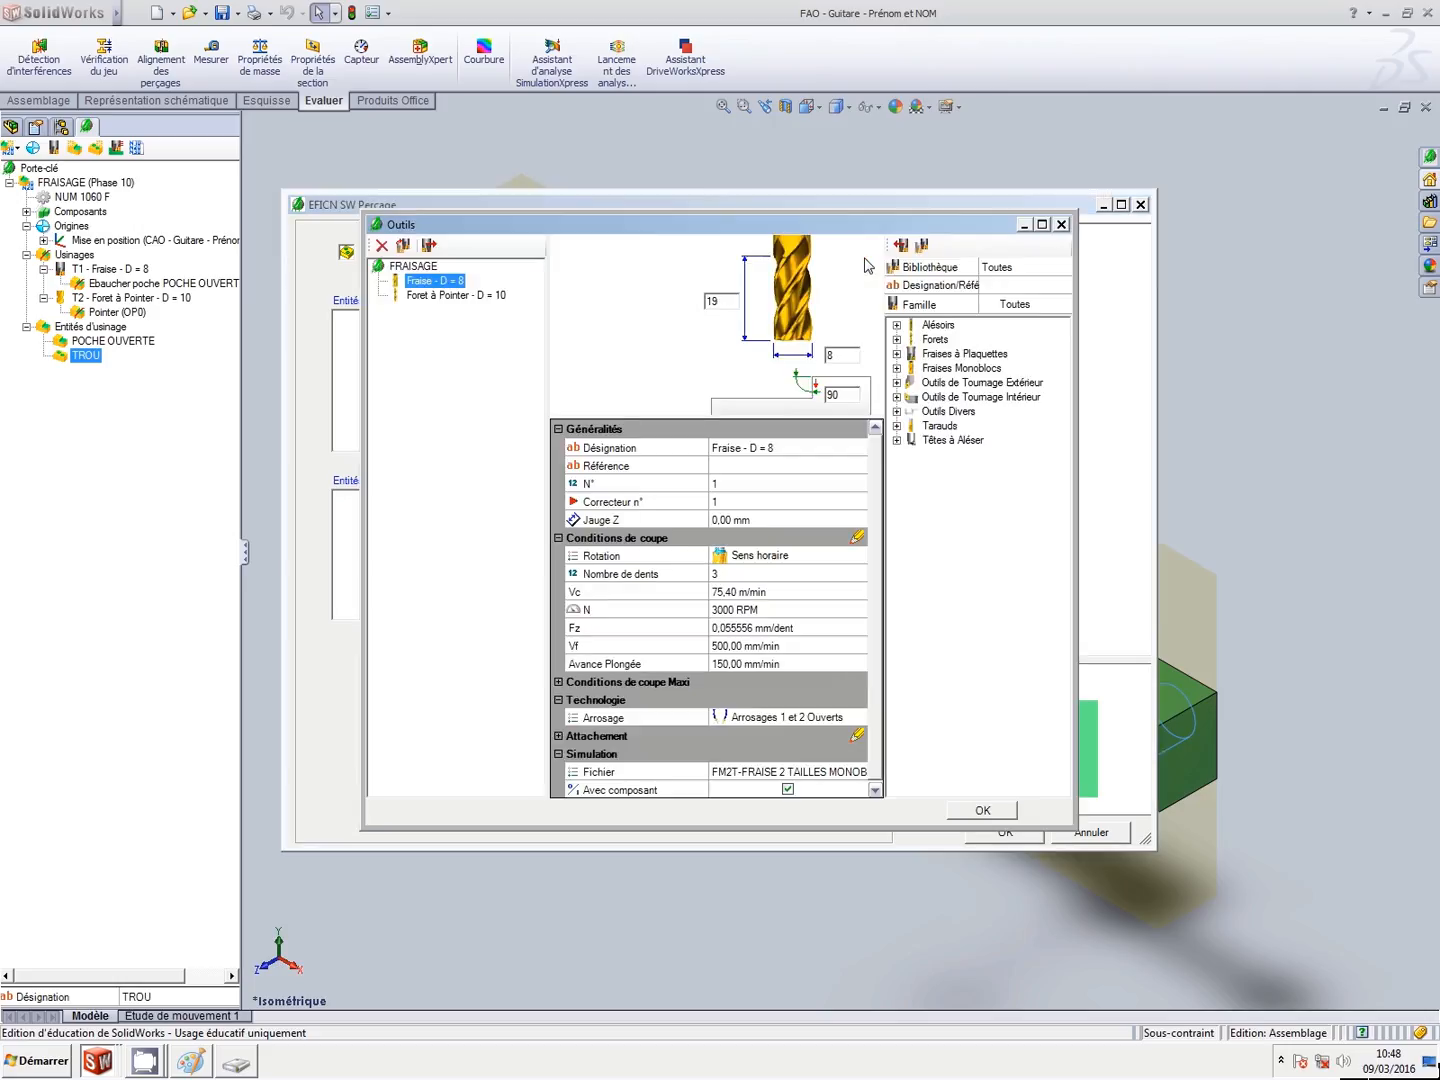
left_click(897, 339)
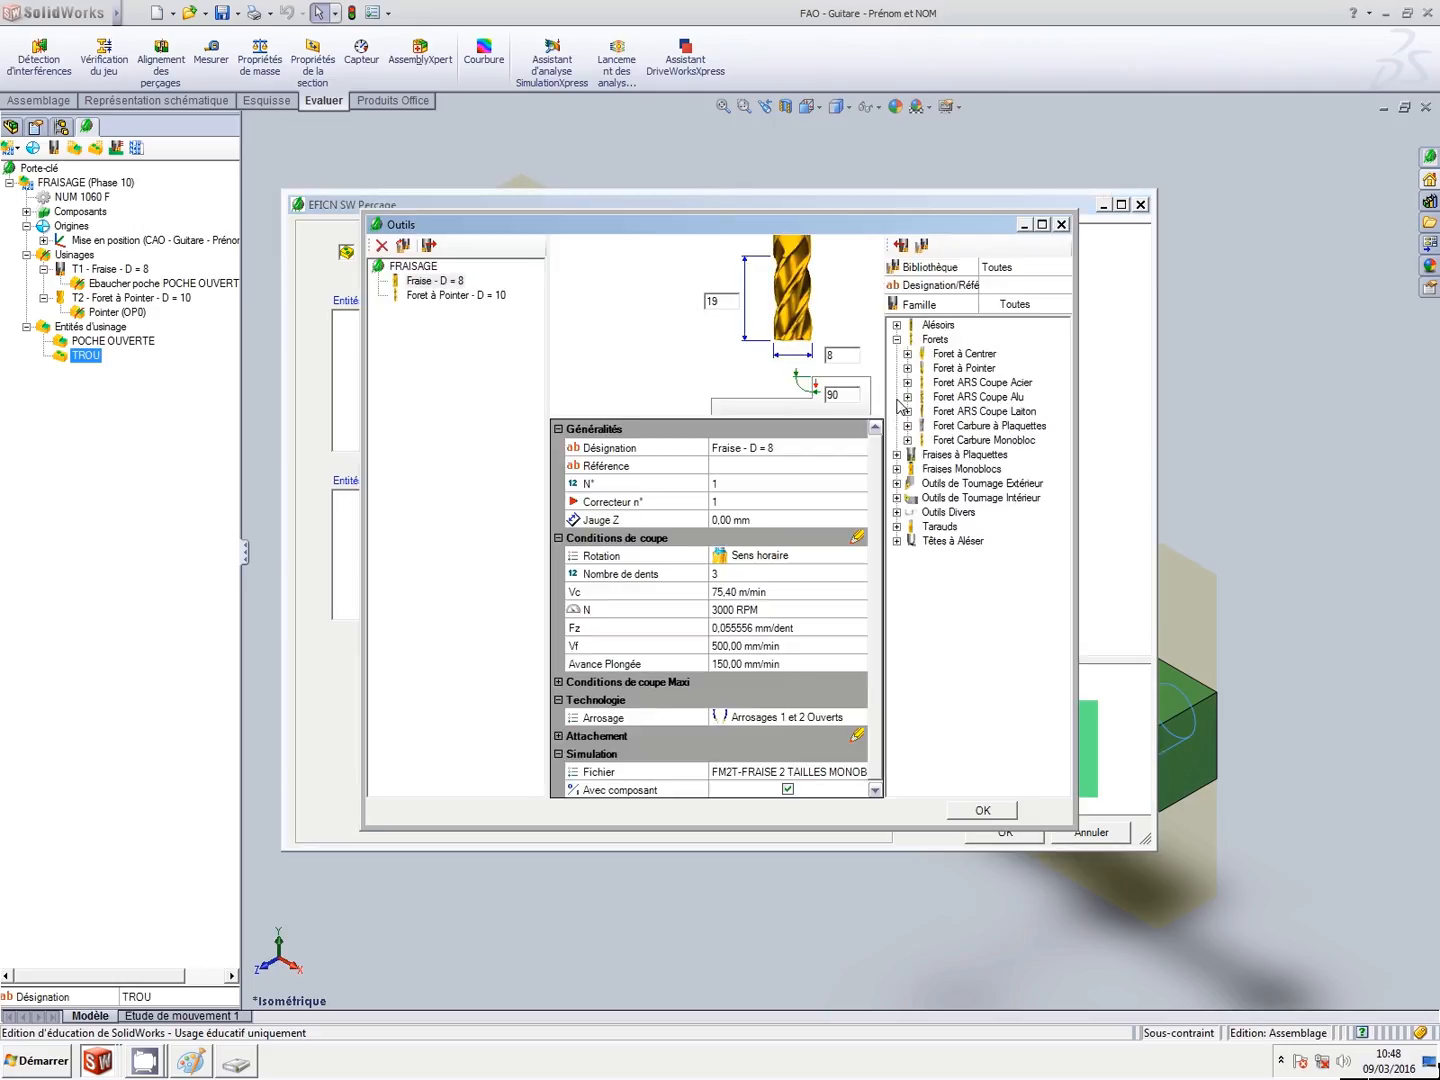
left_click(907, 398)
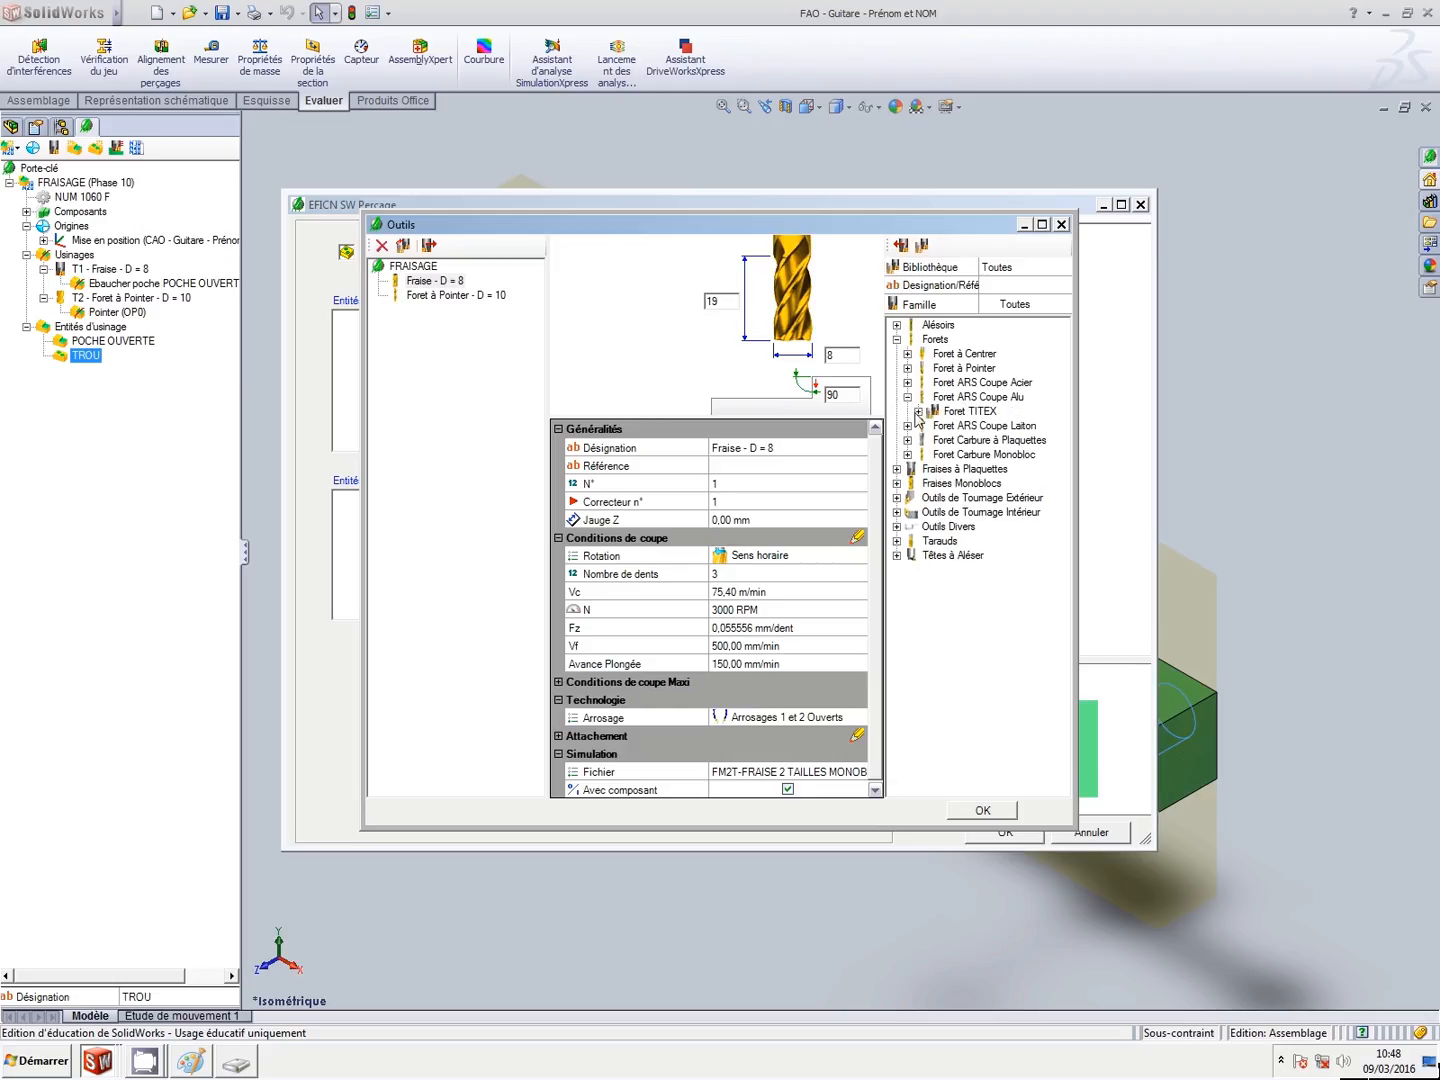
left_click(918, 411)
left_click_drag(945, 788, 976, 796)
scroll(1035, 740, "down", 4)
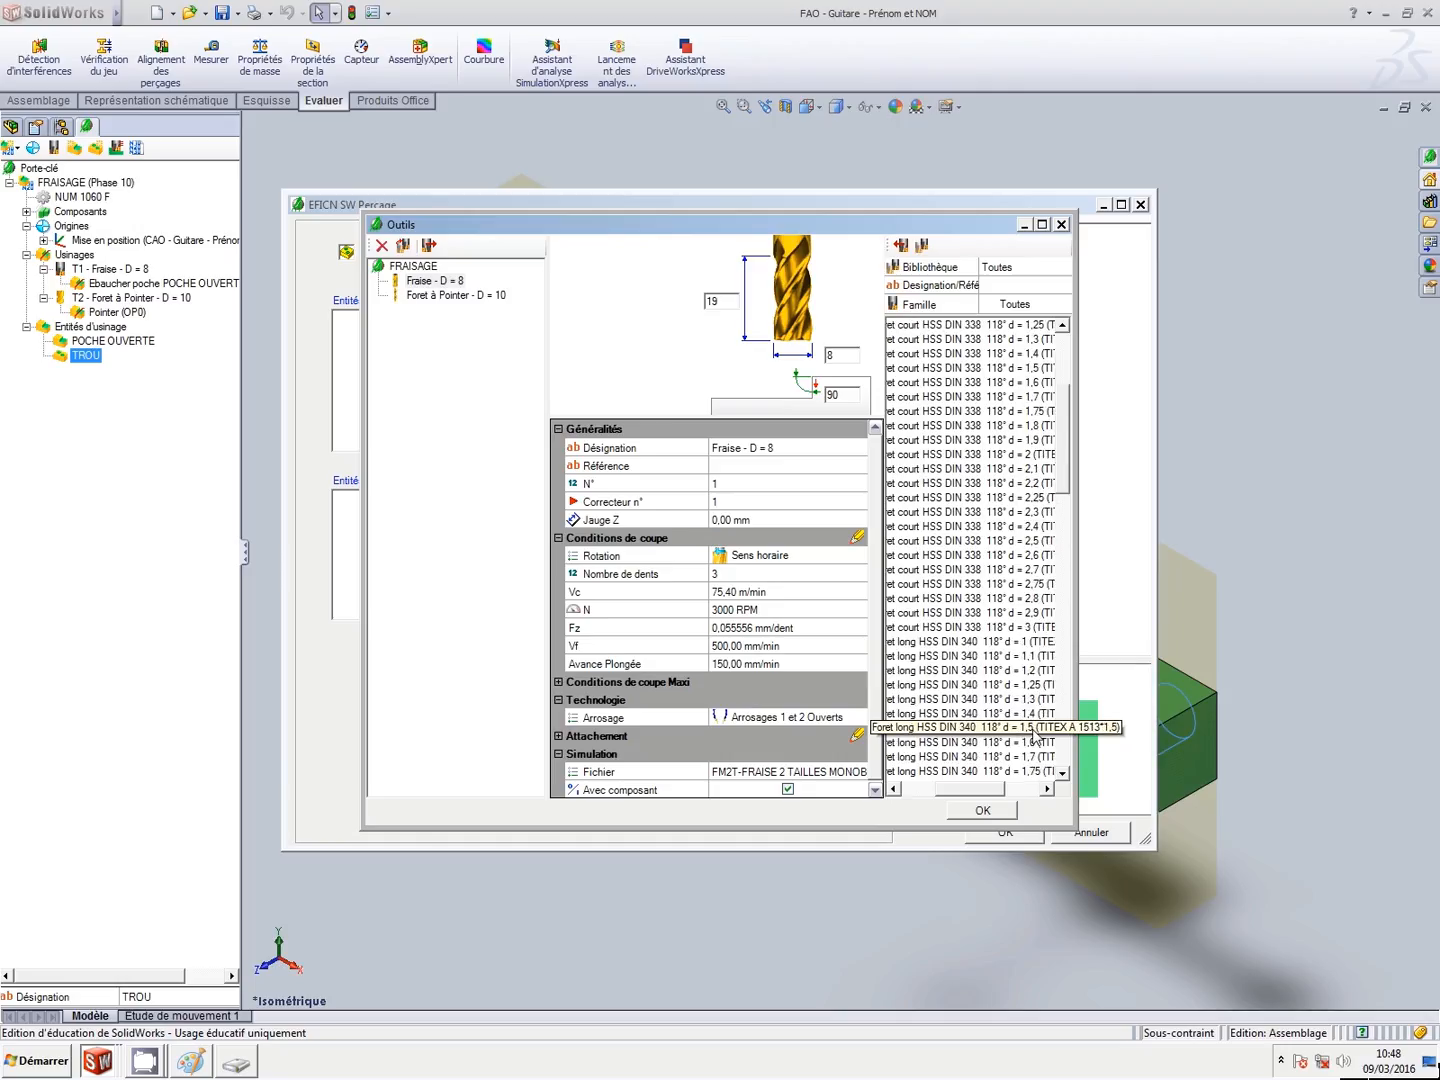
scroll(1033, 737, "down", 9)
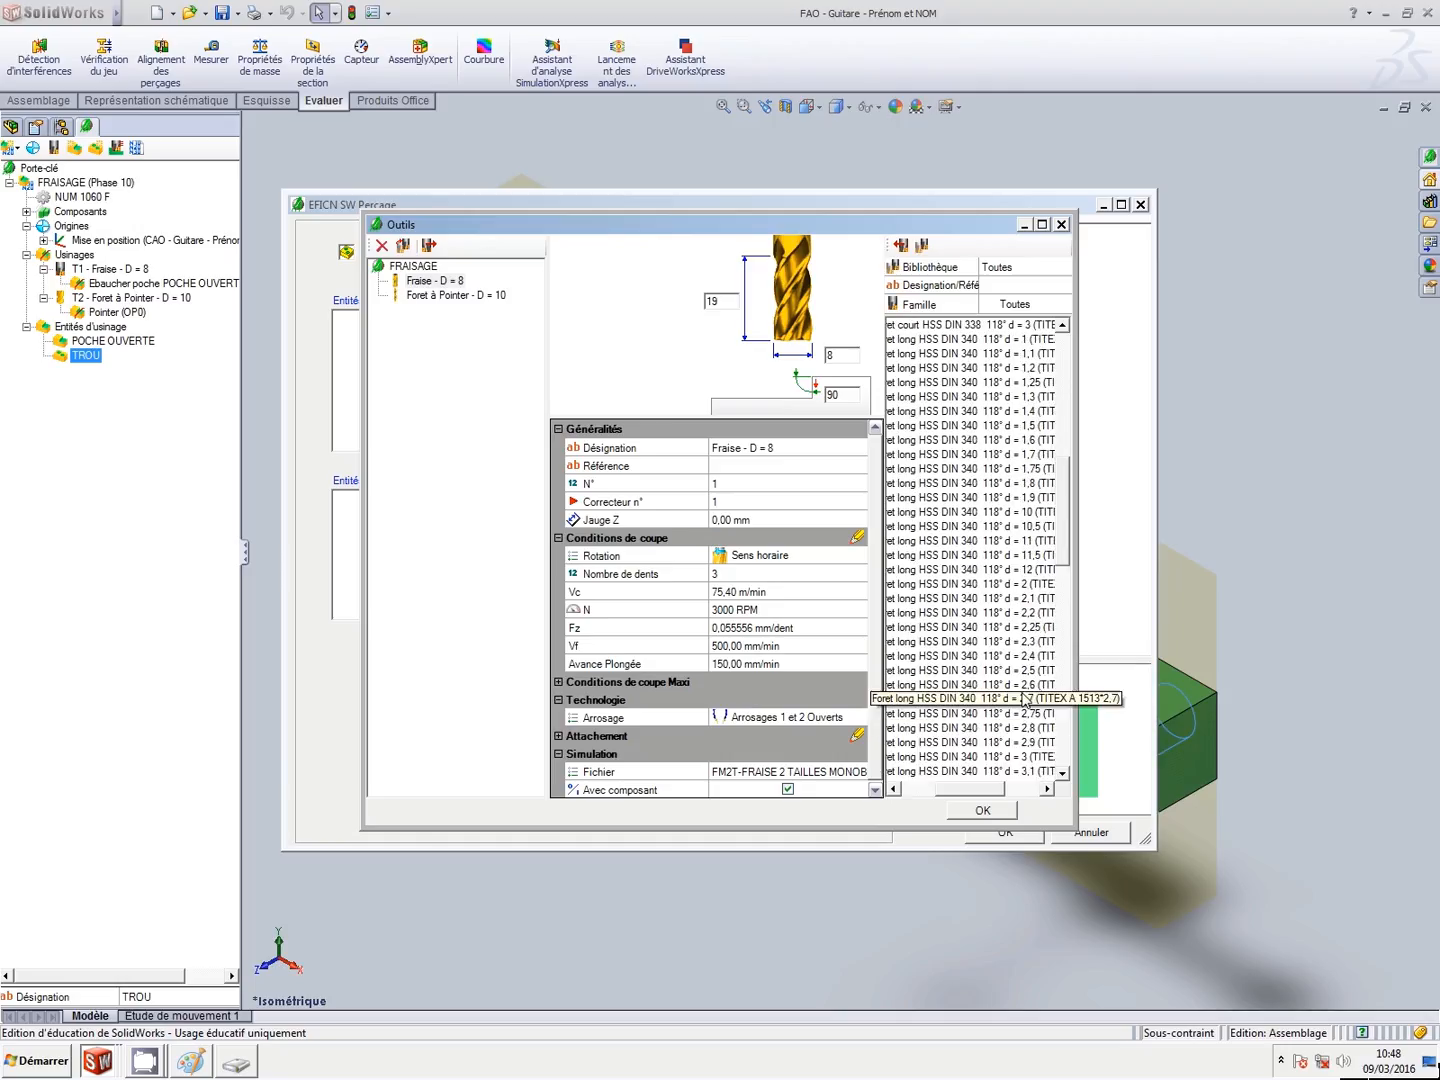
scroll(1025, 703, "down", 3)
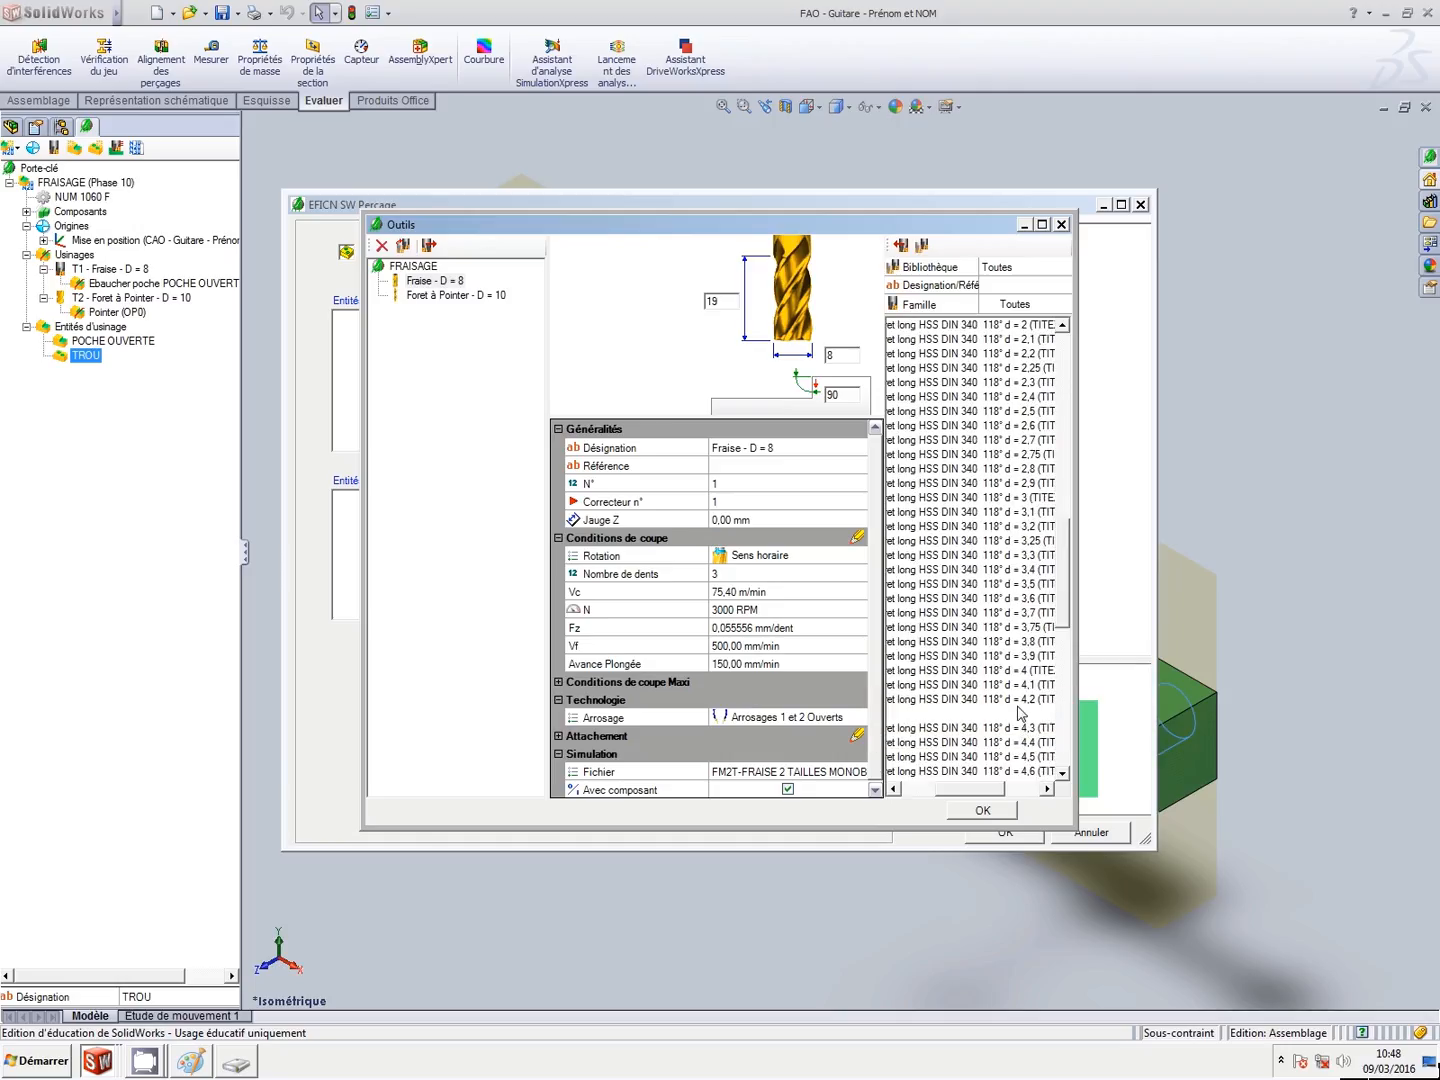
left_click(1005, 670)
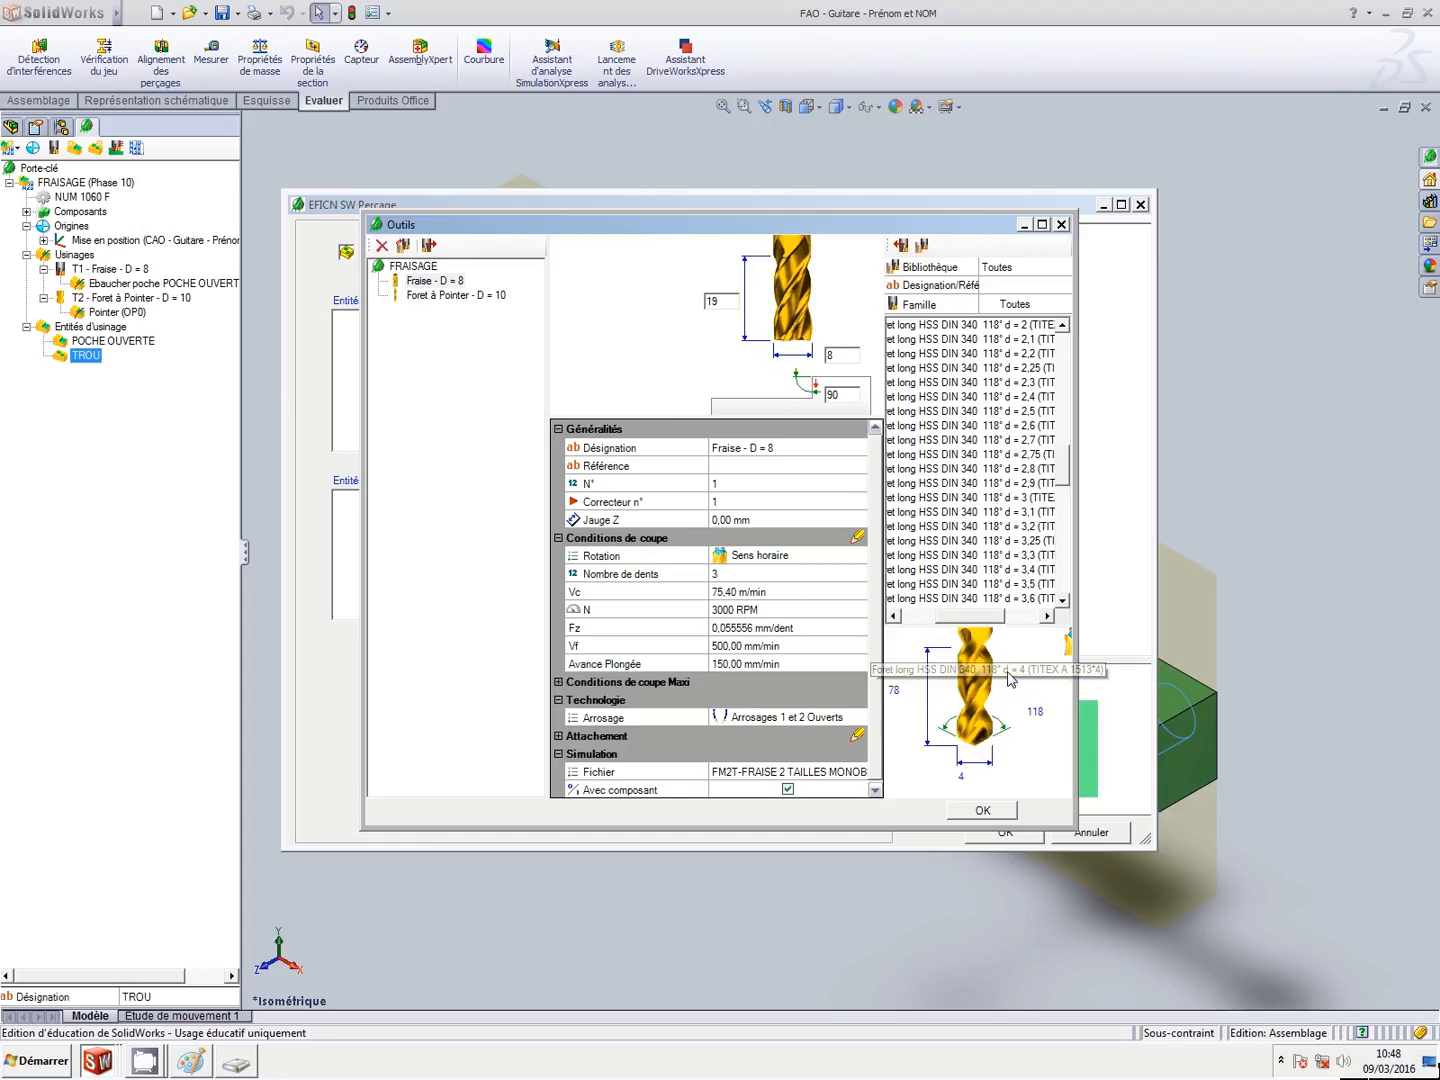
left_click(901, 246)
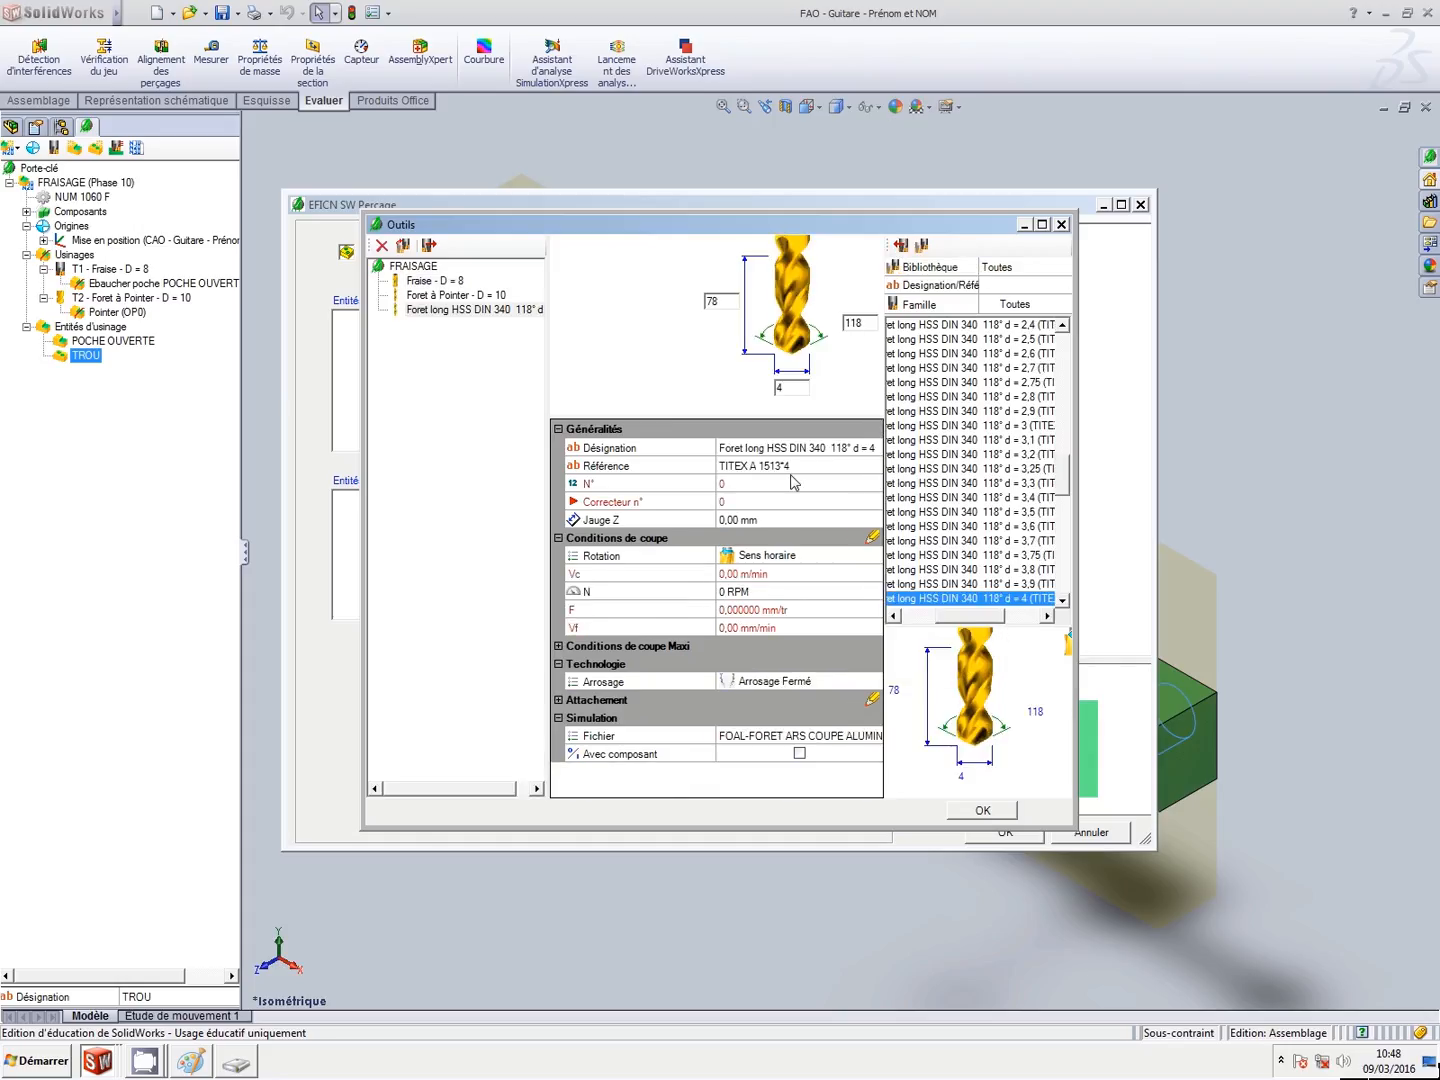
Clear the 4 mm drill's reference and change its designation to "Foret - D = 4".
left_click(790, 478)
key("Delete")
left_click(779, 452)
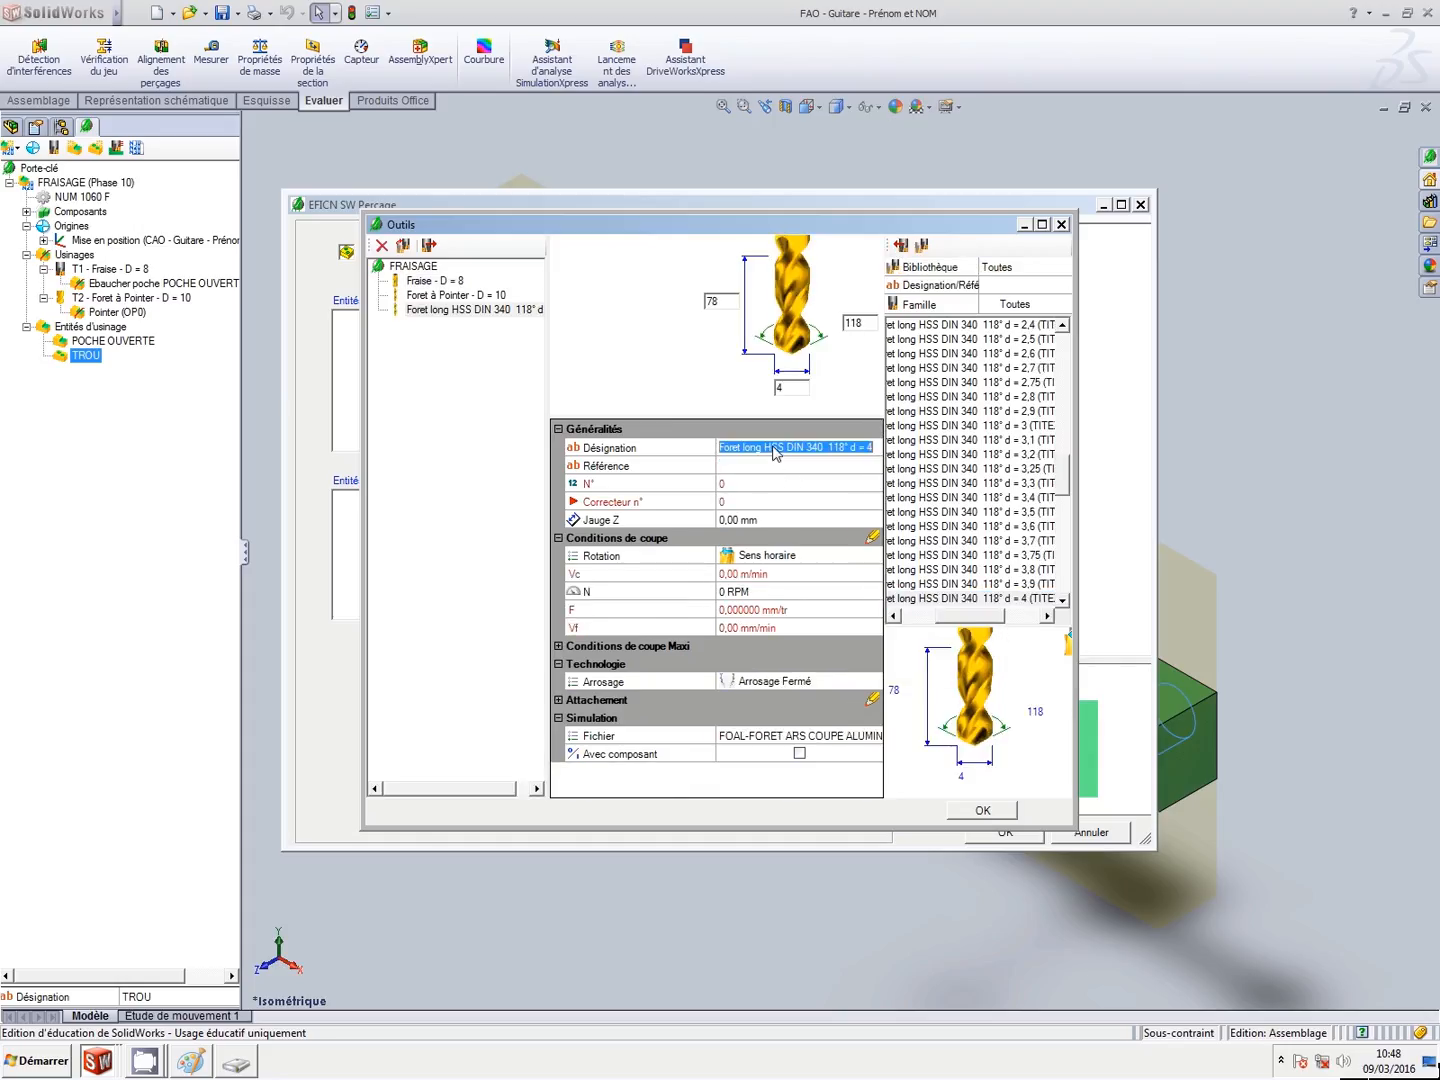
left_click_drag(851, 447, 744, 448)
key("Delete")
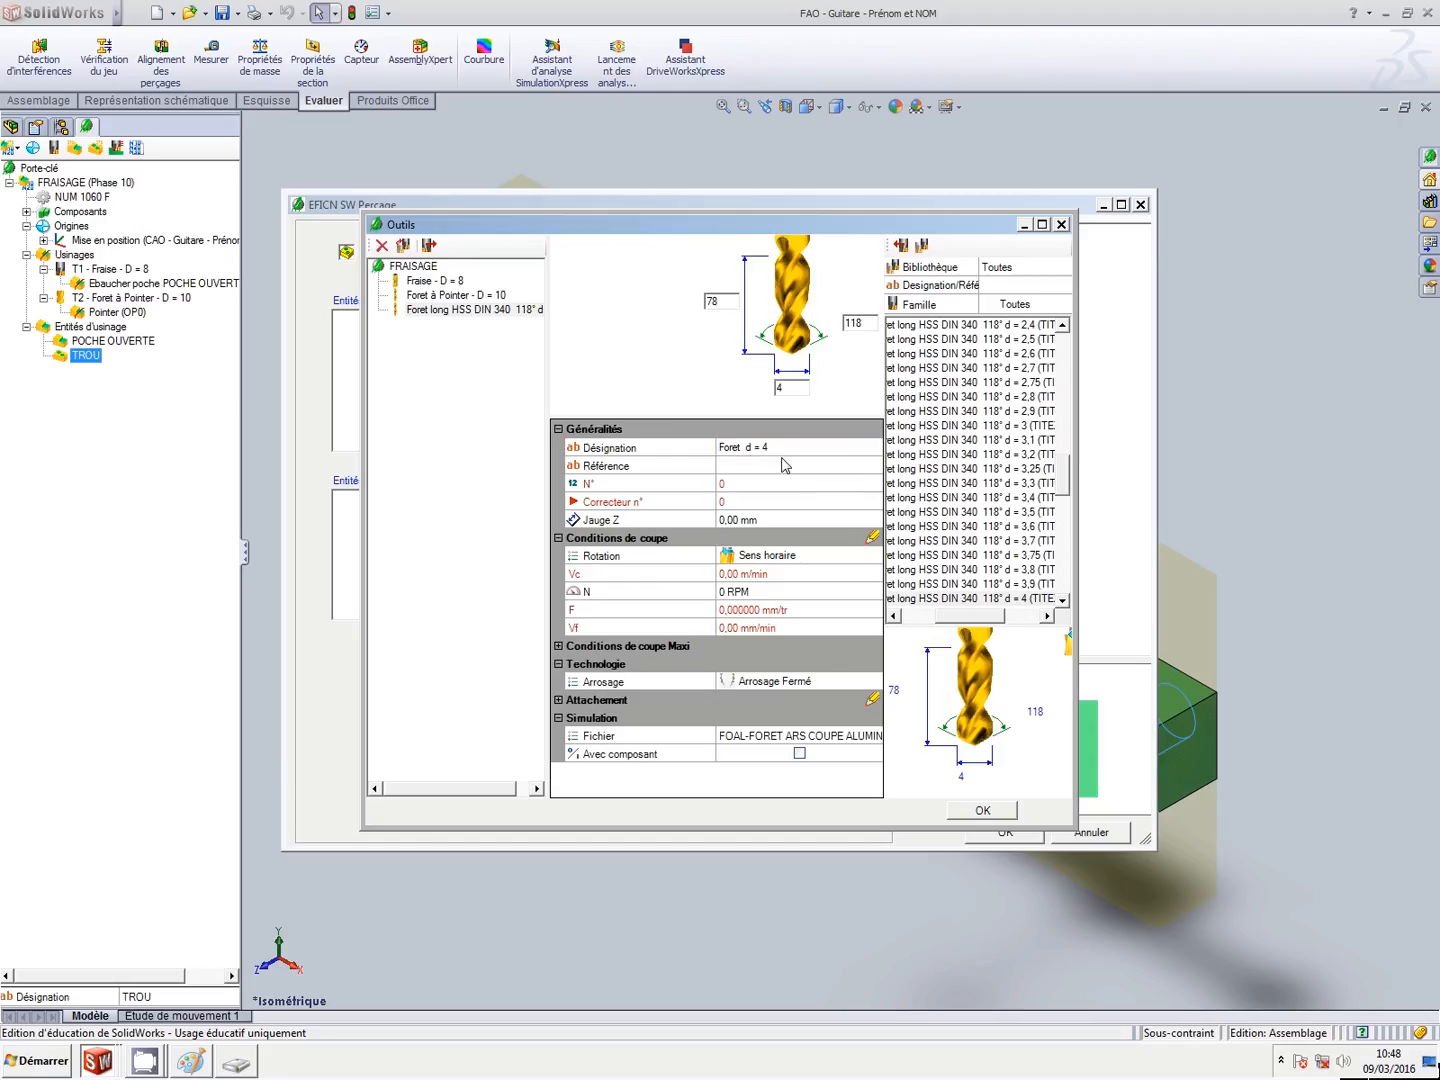
key("Delete")
type("- D")
Set the 4 mm drill's tool and corrector numbers to 3, spindle speed to 4500 RPM and feed rate Vf to 100 mm/min.
left_click(779, 483)
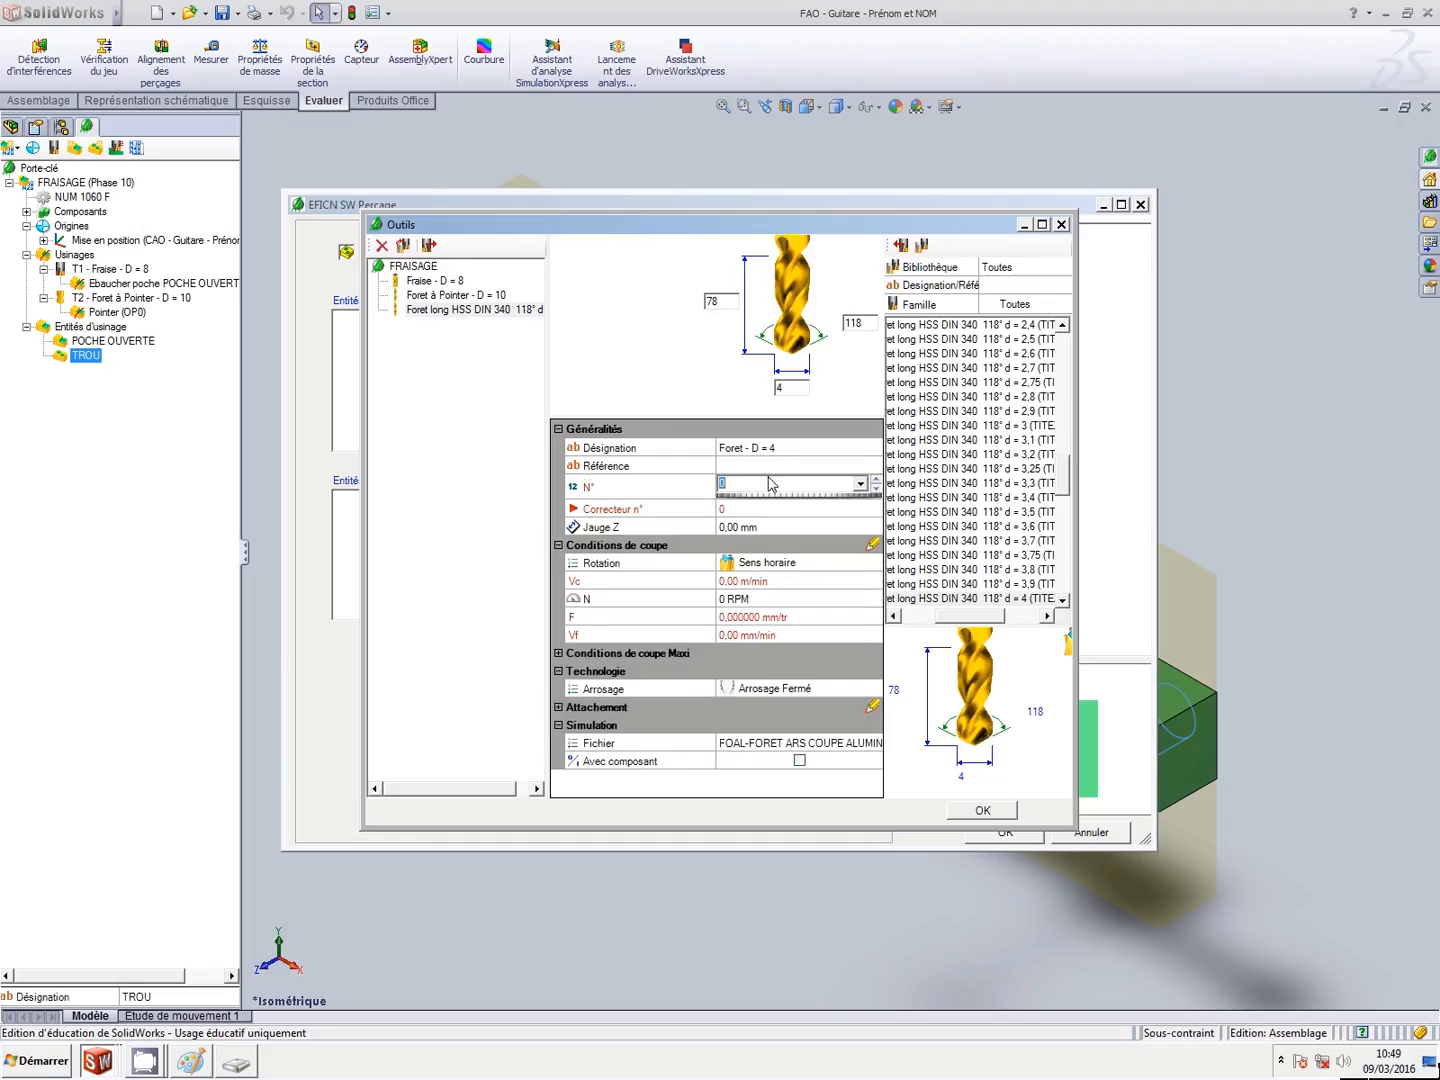
type("3")
left_click(762, 513)
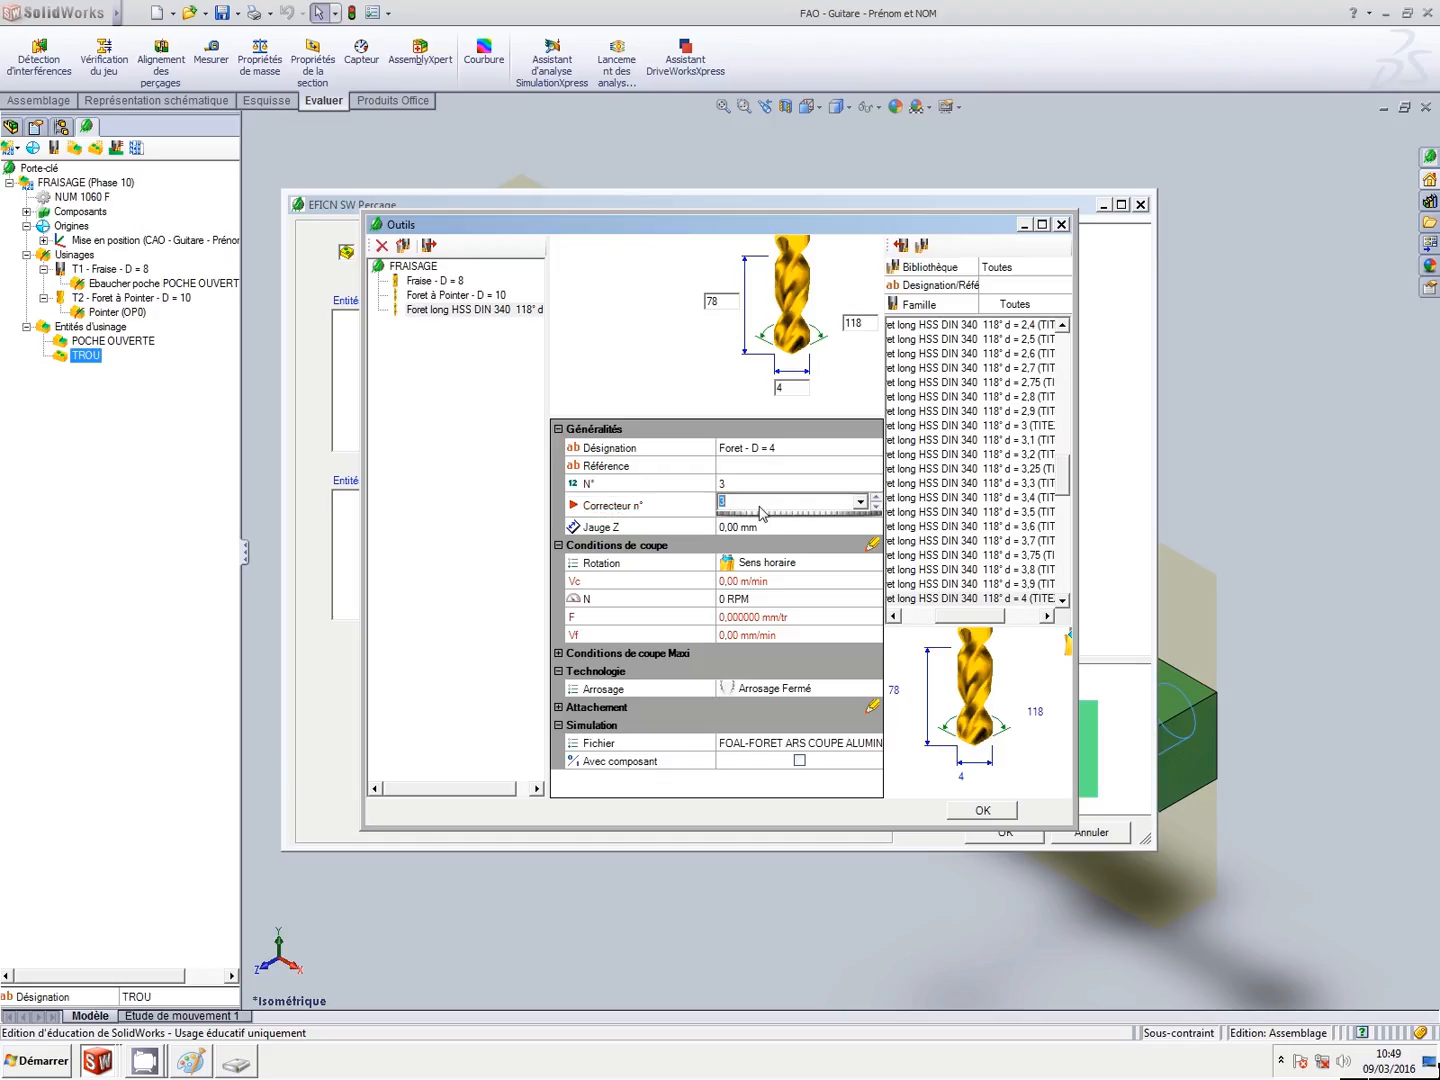
left_click(760, 612)
left_click(758, 594)
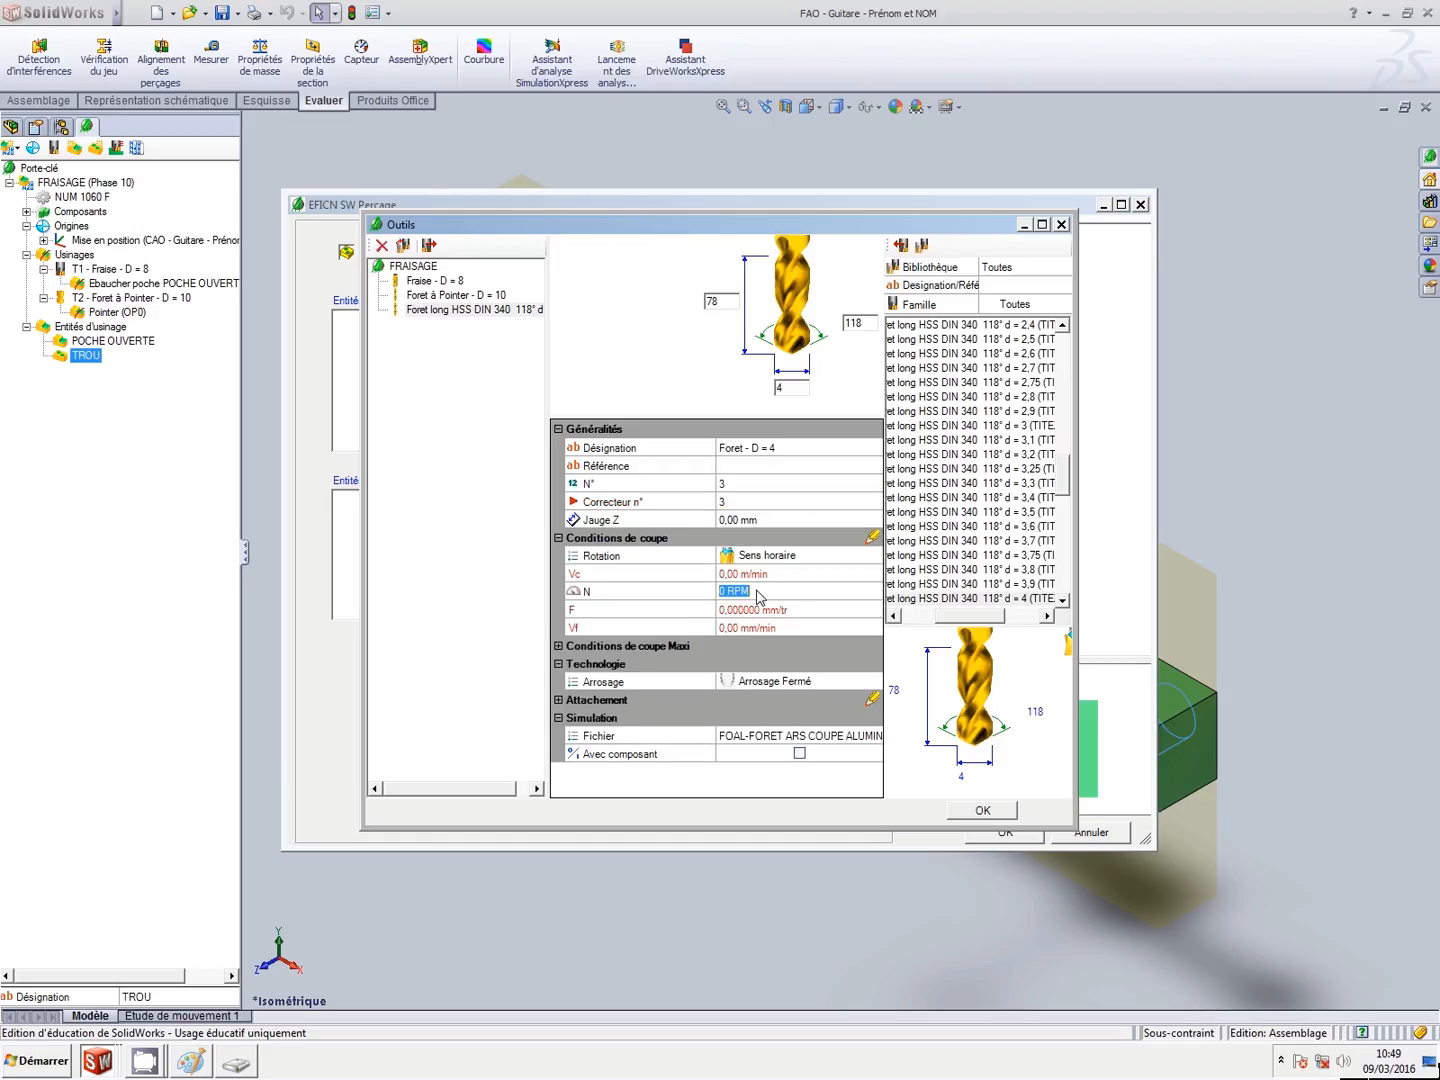
type("4500")
left_click(763, 627)
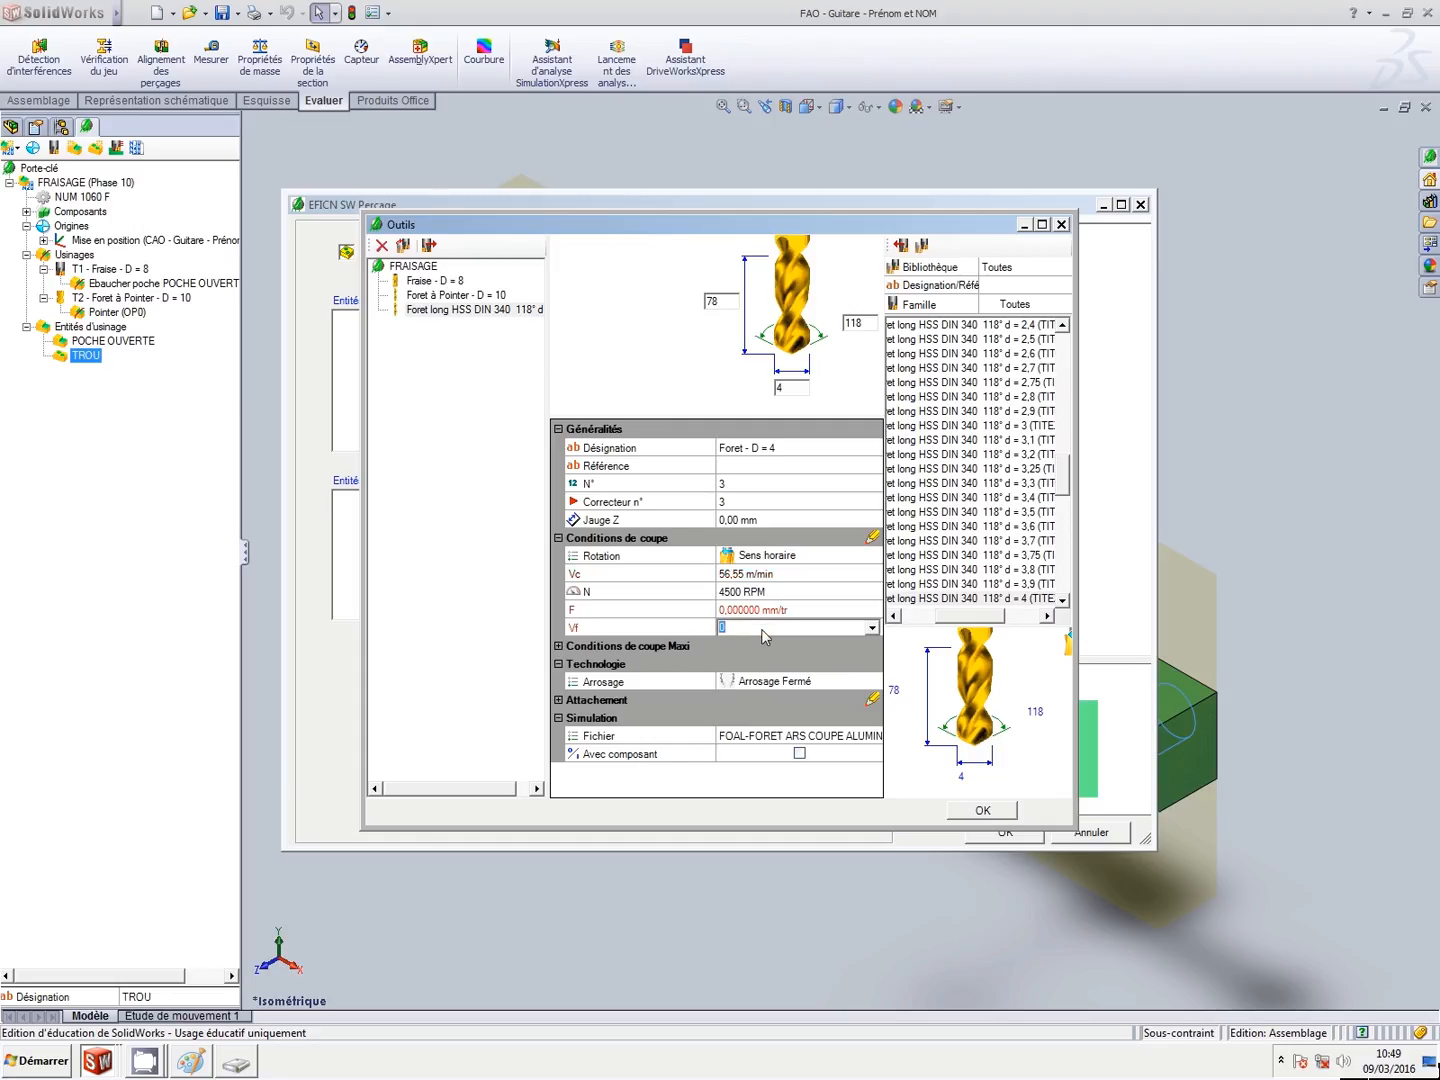
type("100")
Set the 4 mm drill's coolant to Arrosages 1 et 2 Ouverts, enable its simulation with component and validate the tool.
left_click(779, 684)
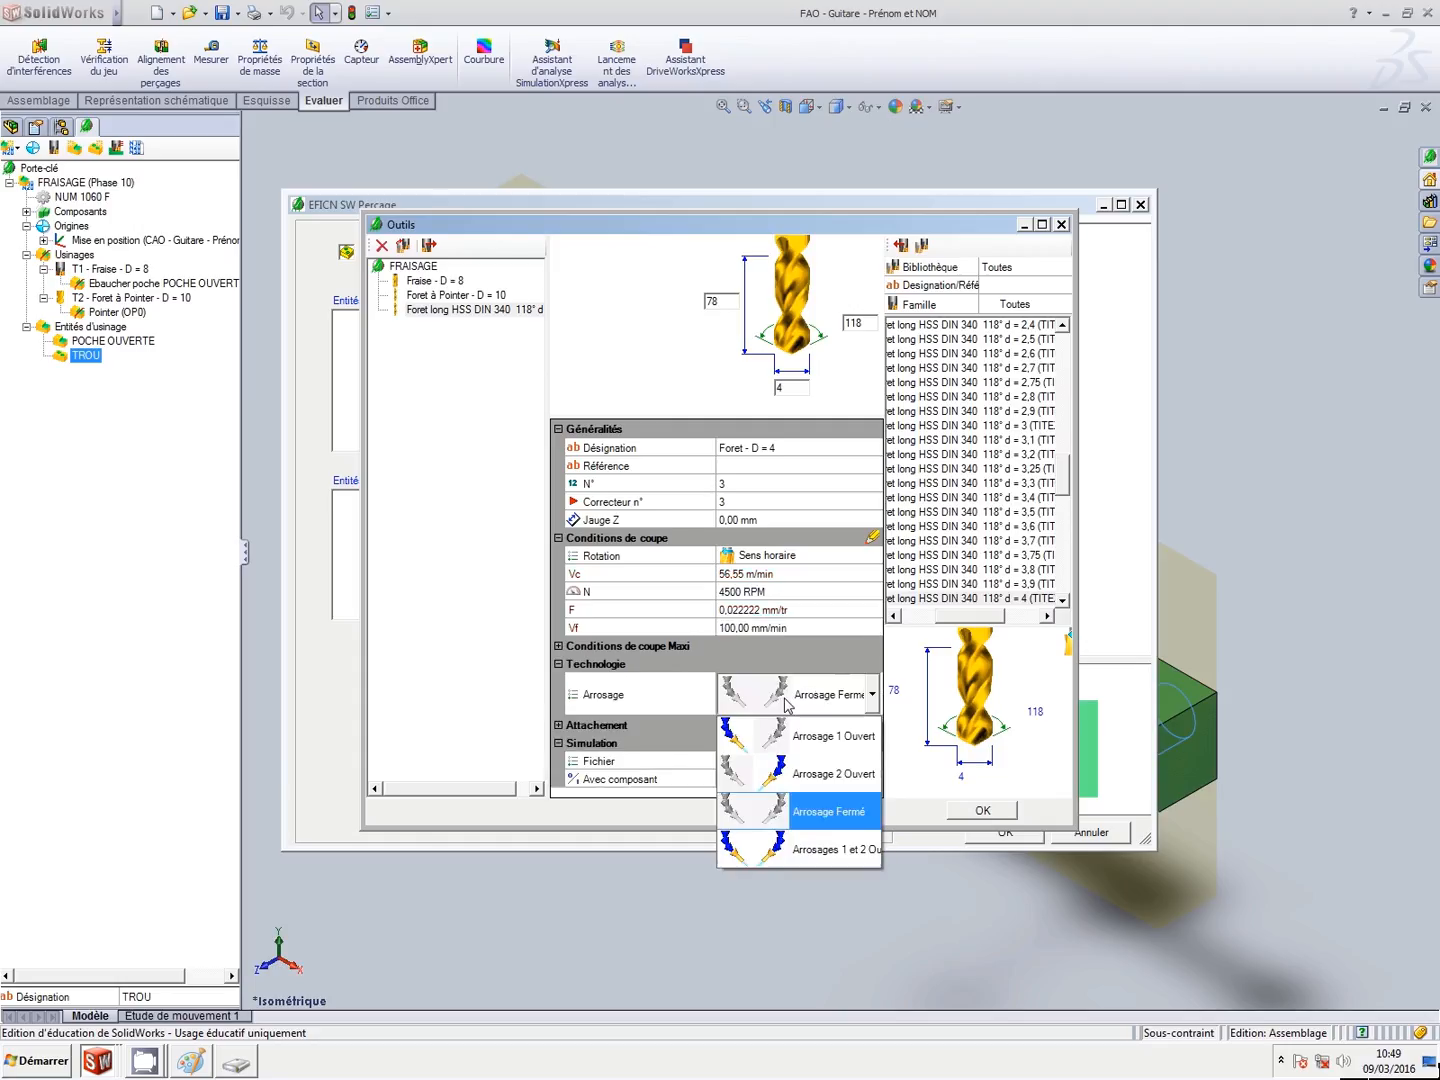
left_click(792, 845)
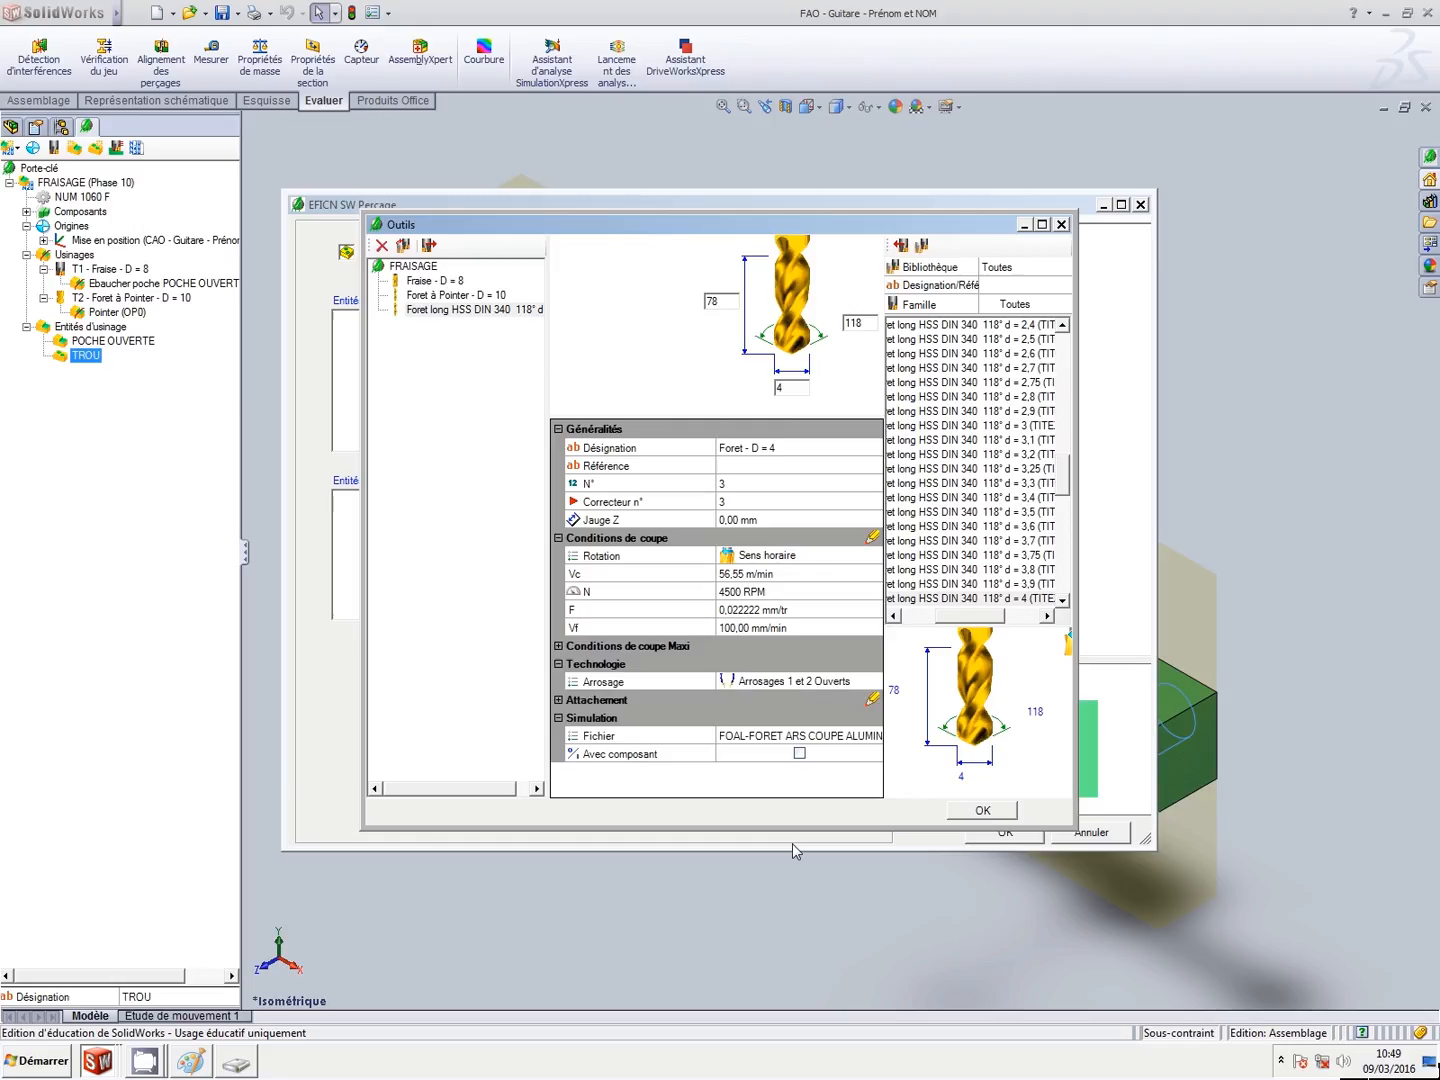
left_click(799, 752)
left_click(986, 812)
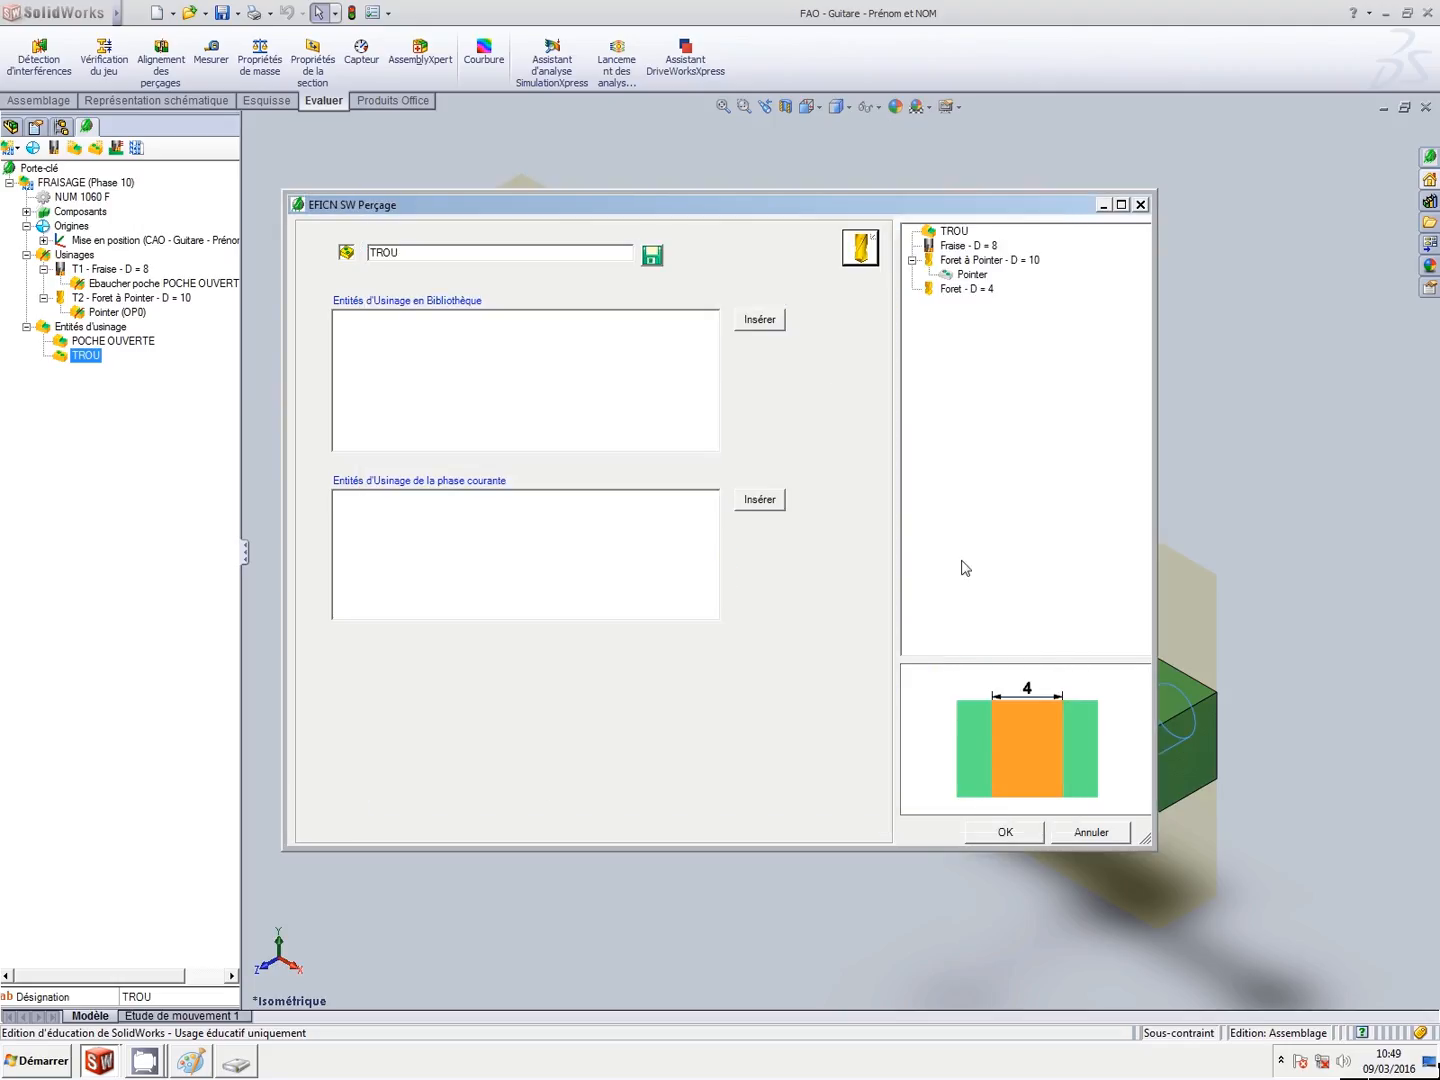
Add a Percer-débourrage operation to the Foret - D = 4 tool of the TROU entity.
left_click(968, 291)
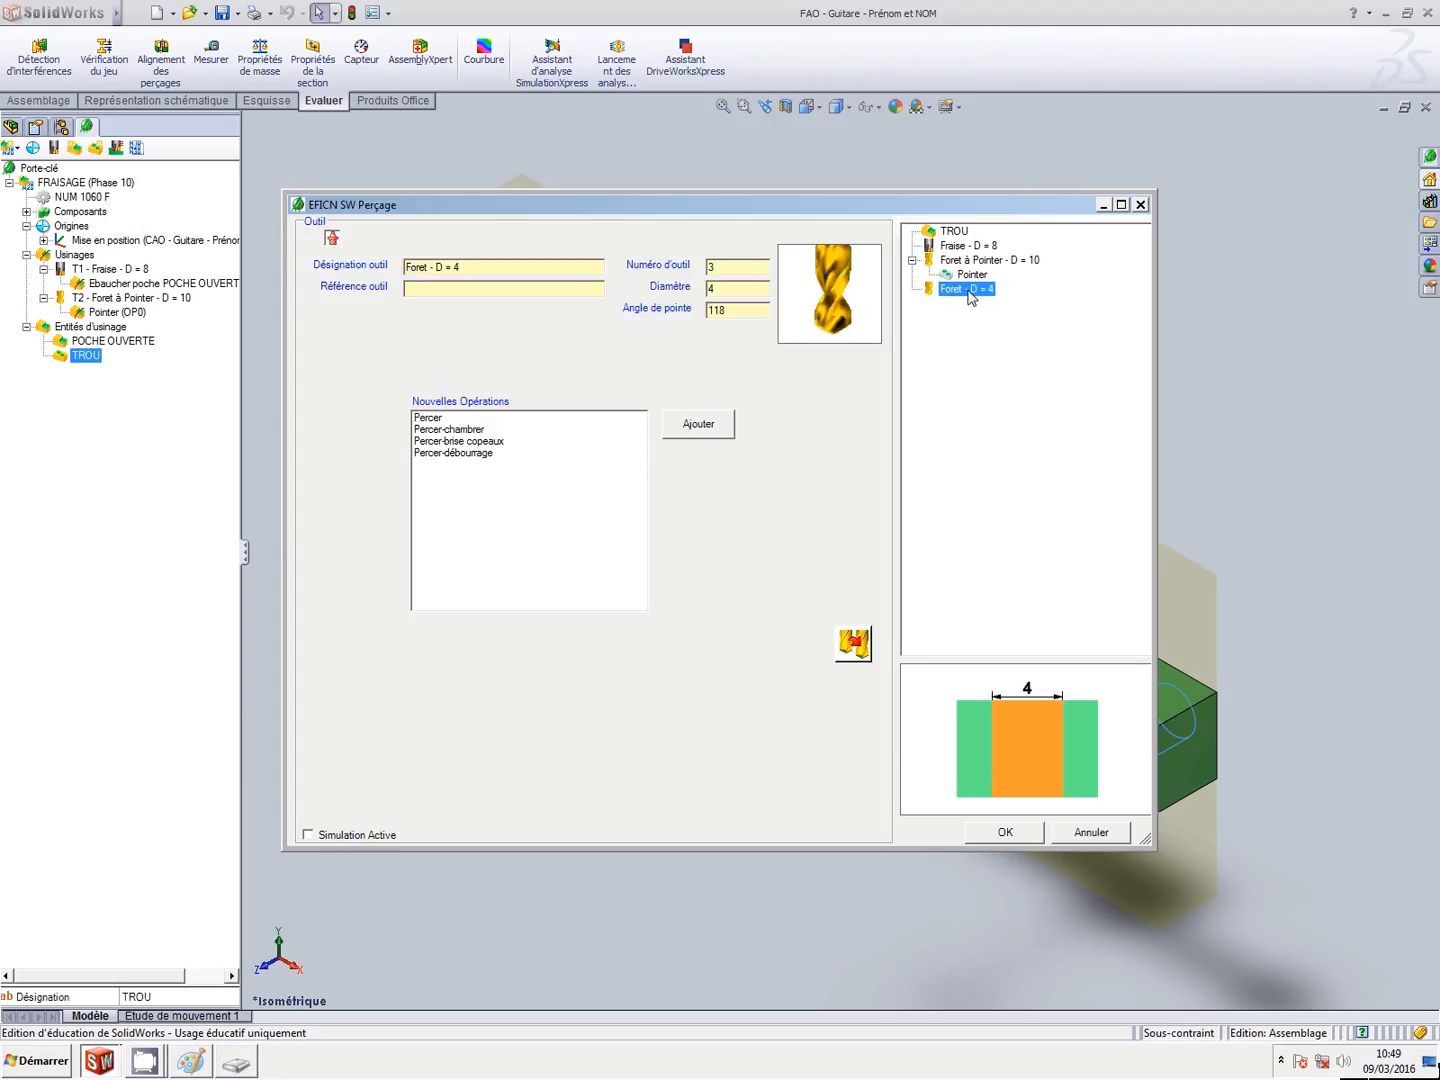
left_click(495, 452)
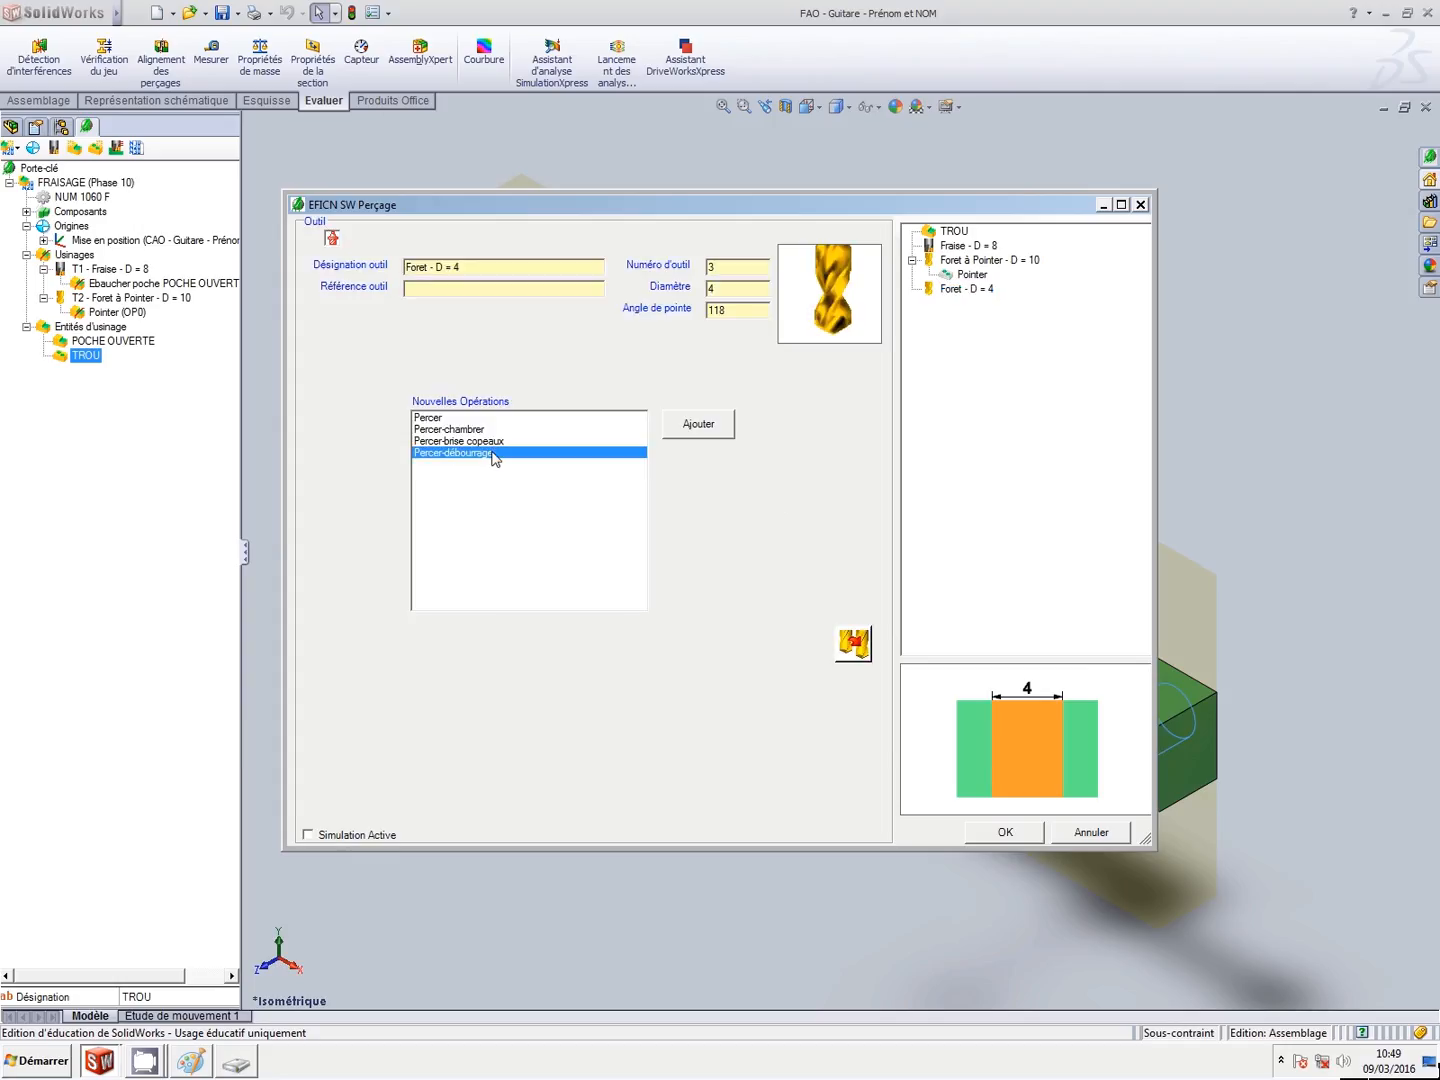
left_click(715, 434)
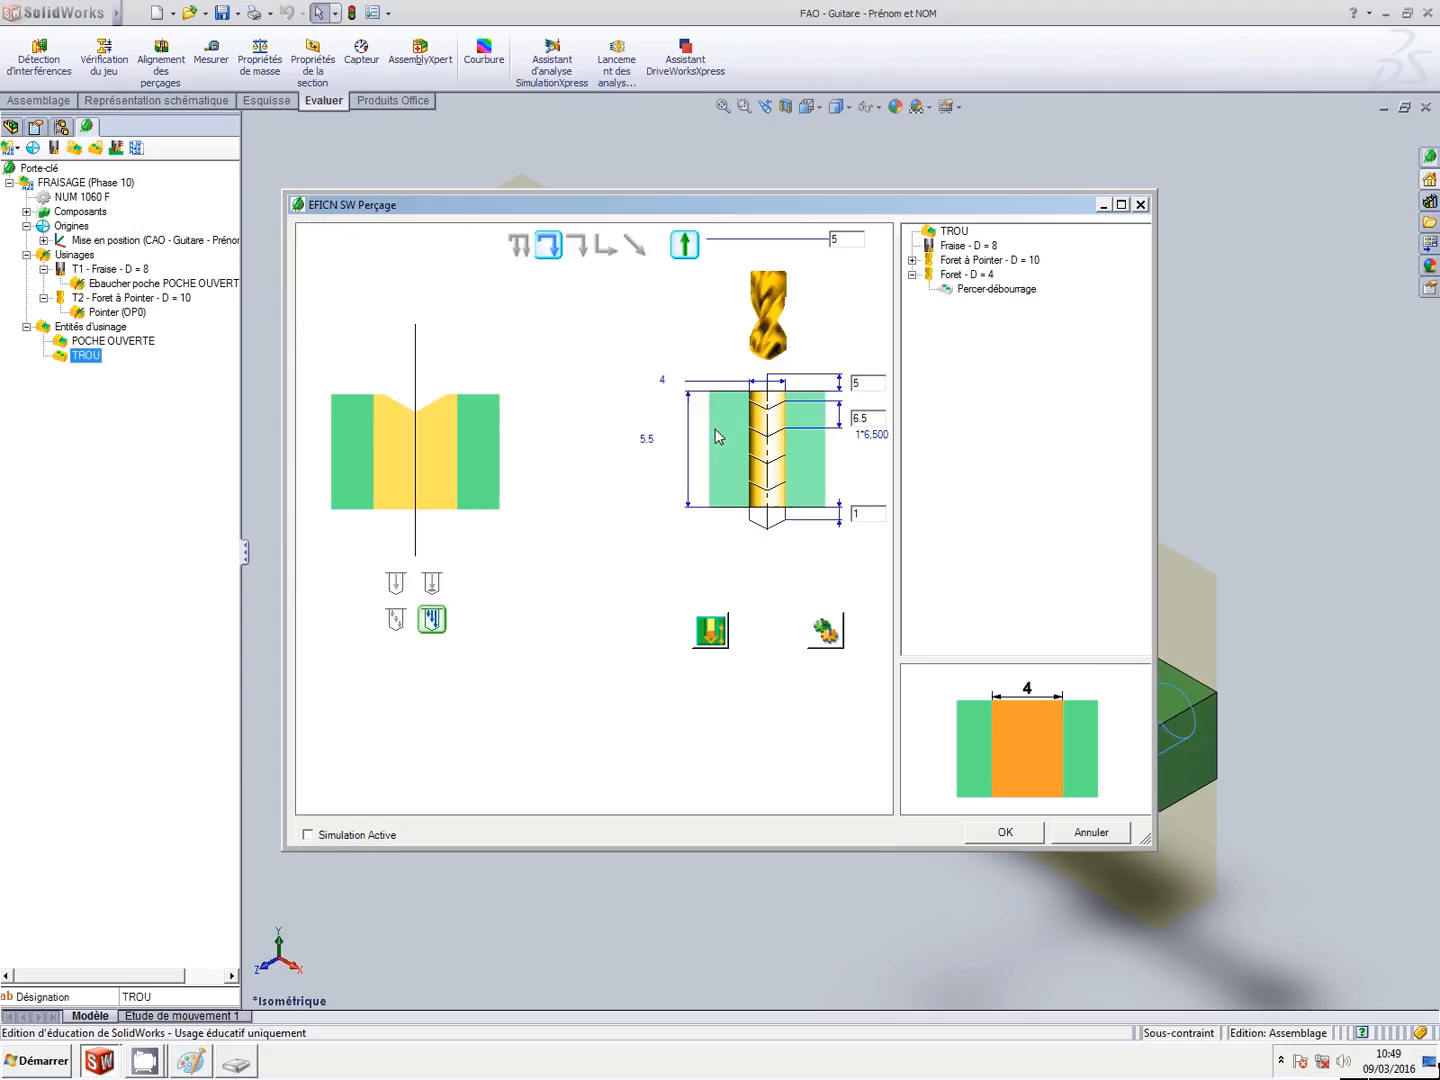
Set the peck depth to 1.5 and the drill's breakthrough to 2, validate the Percer-débourrage operation and save all documents.
left_click_drag(875, 419, 829, 420)
type("1.5")
left_click_drag(872, 516, 851, 517)
type("2")
left_click(1004, 832)
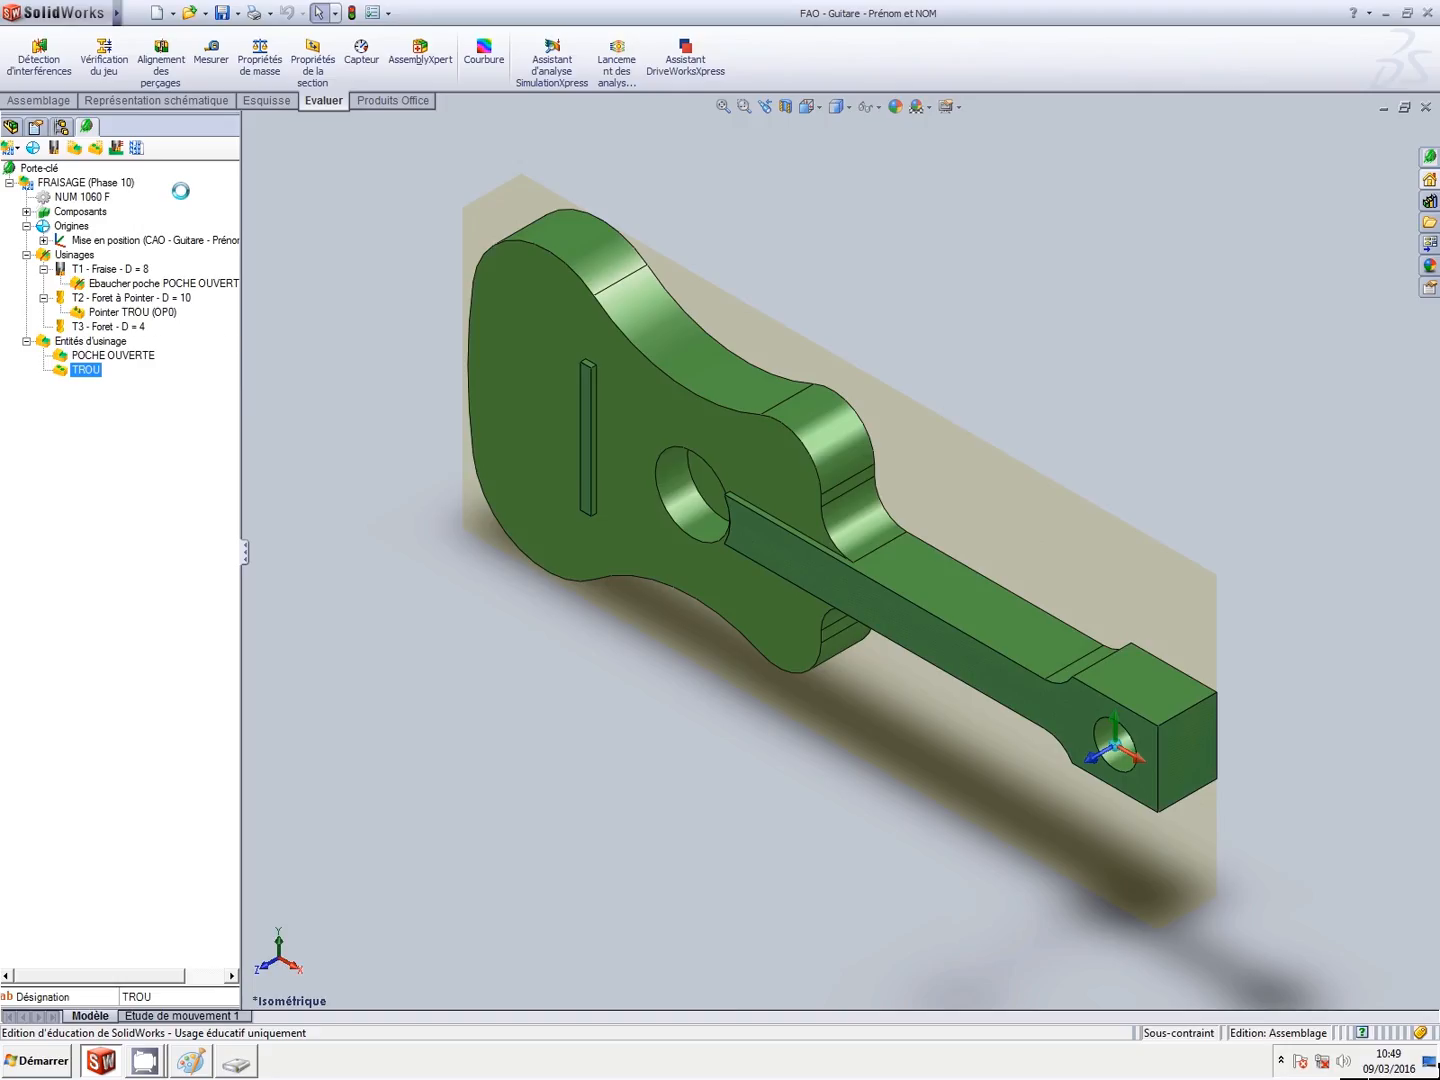
left_click(223, 13)
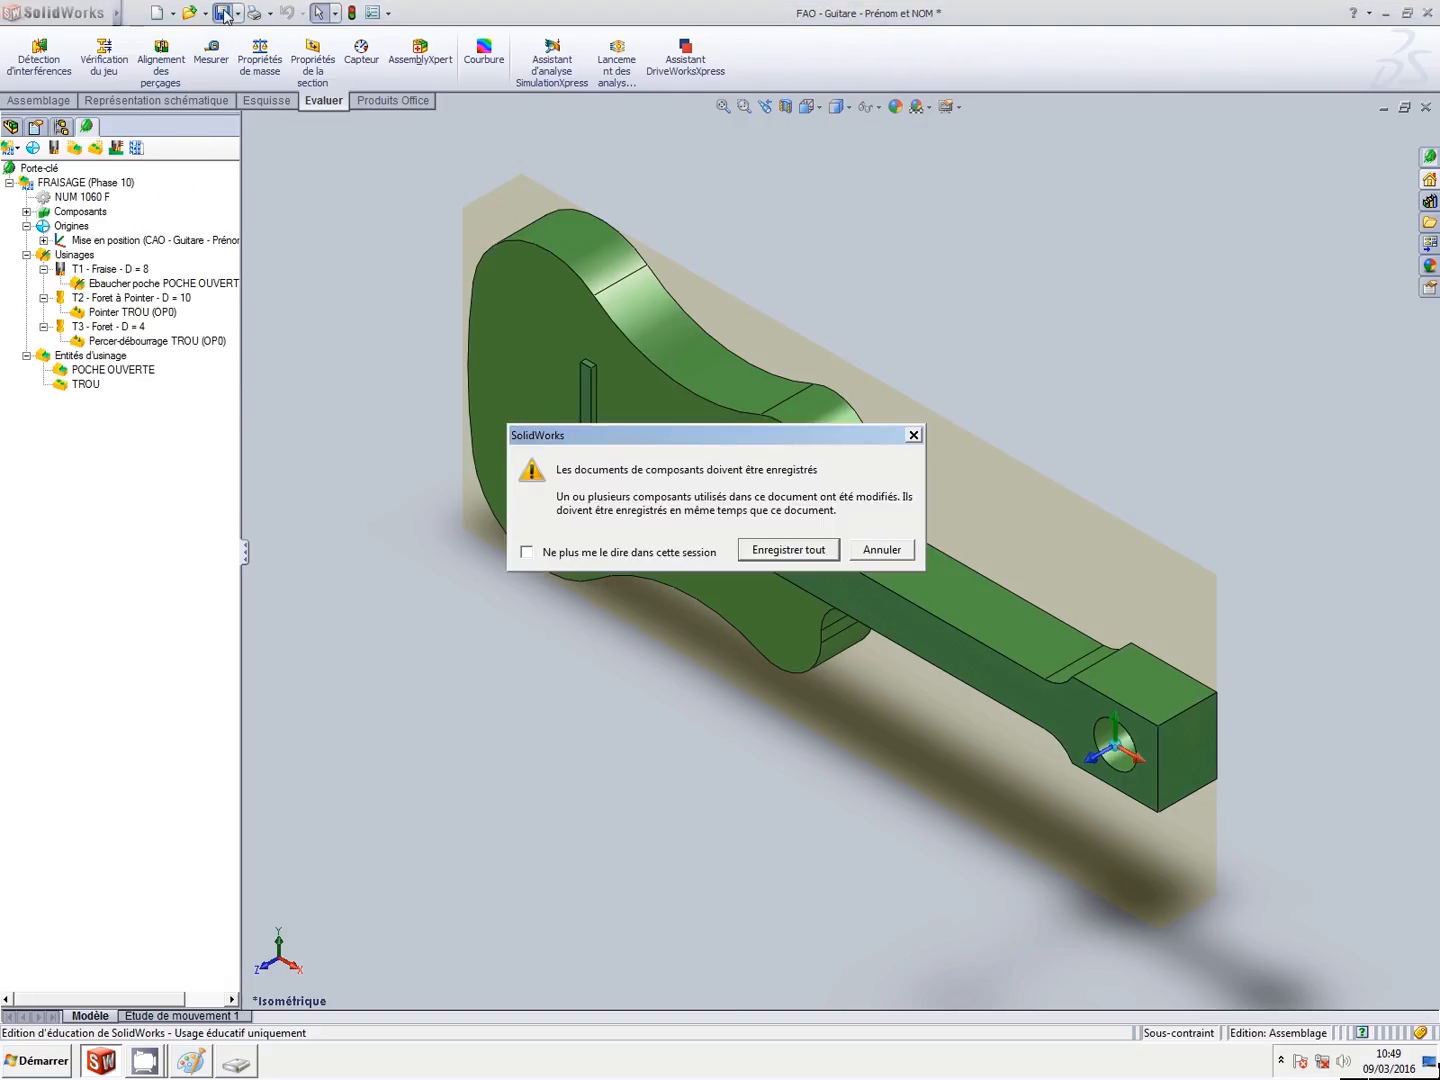
left_click(786, 553)
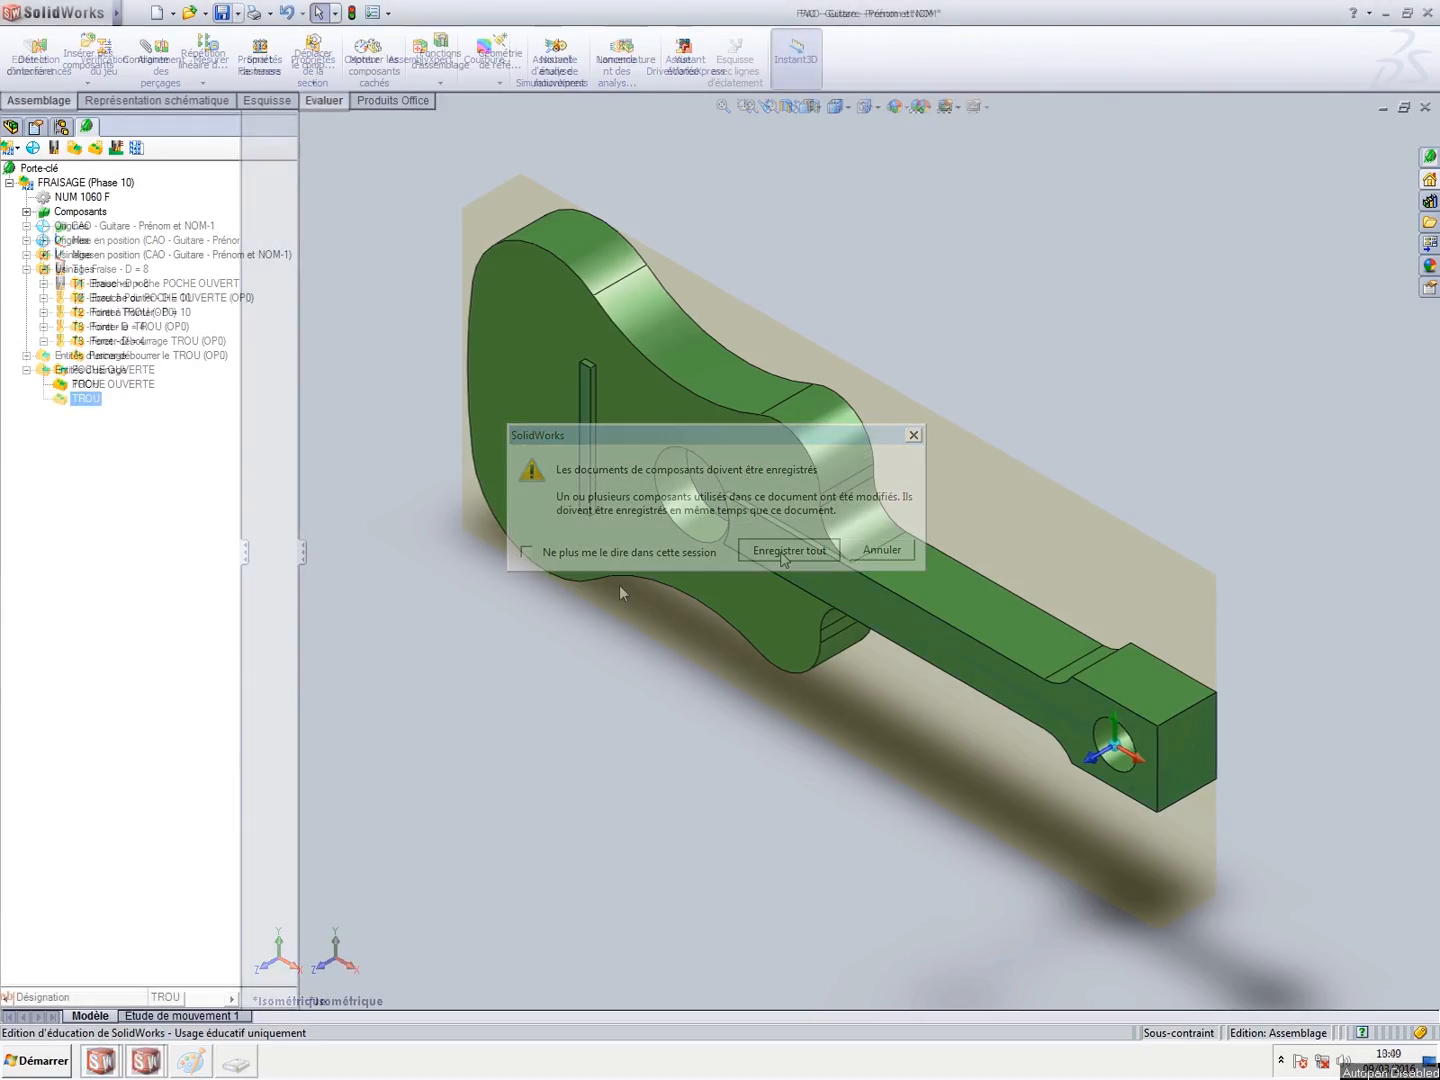
Create a closed-pocket milling entity from the sound hole's bottom face and add the TITEX Fraise 2 tailles HSS DIN 844K D = 7 tool.
left_click(697, 495)
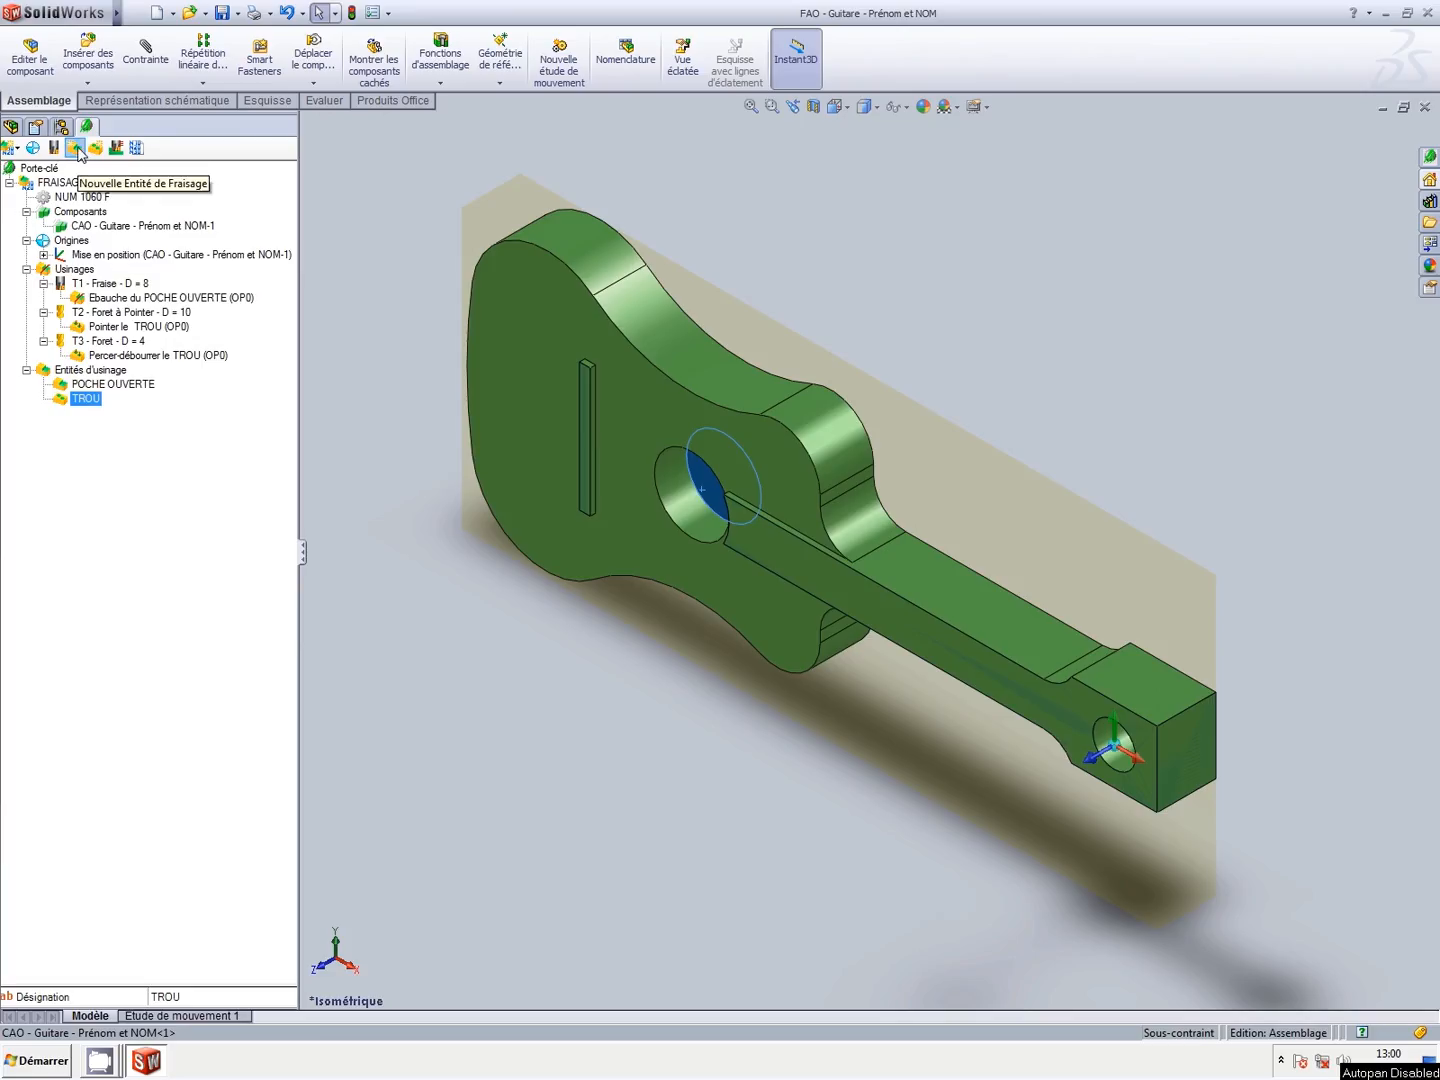
left_click(80, 154)
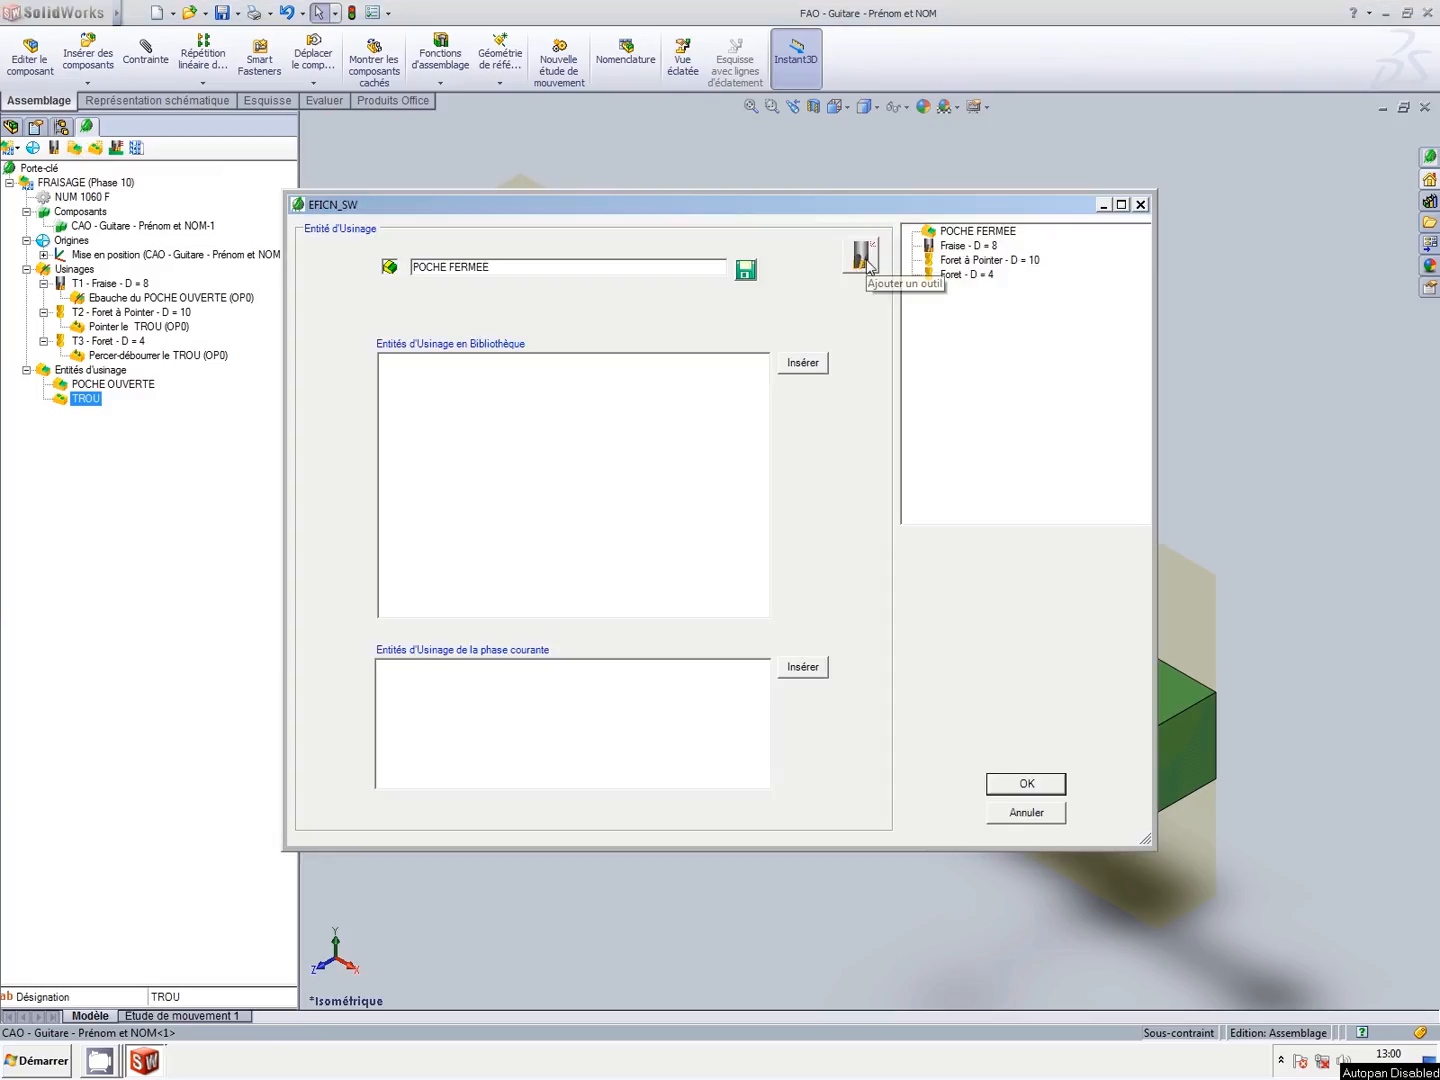
left_click(862, 257)
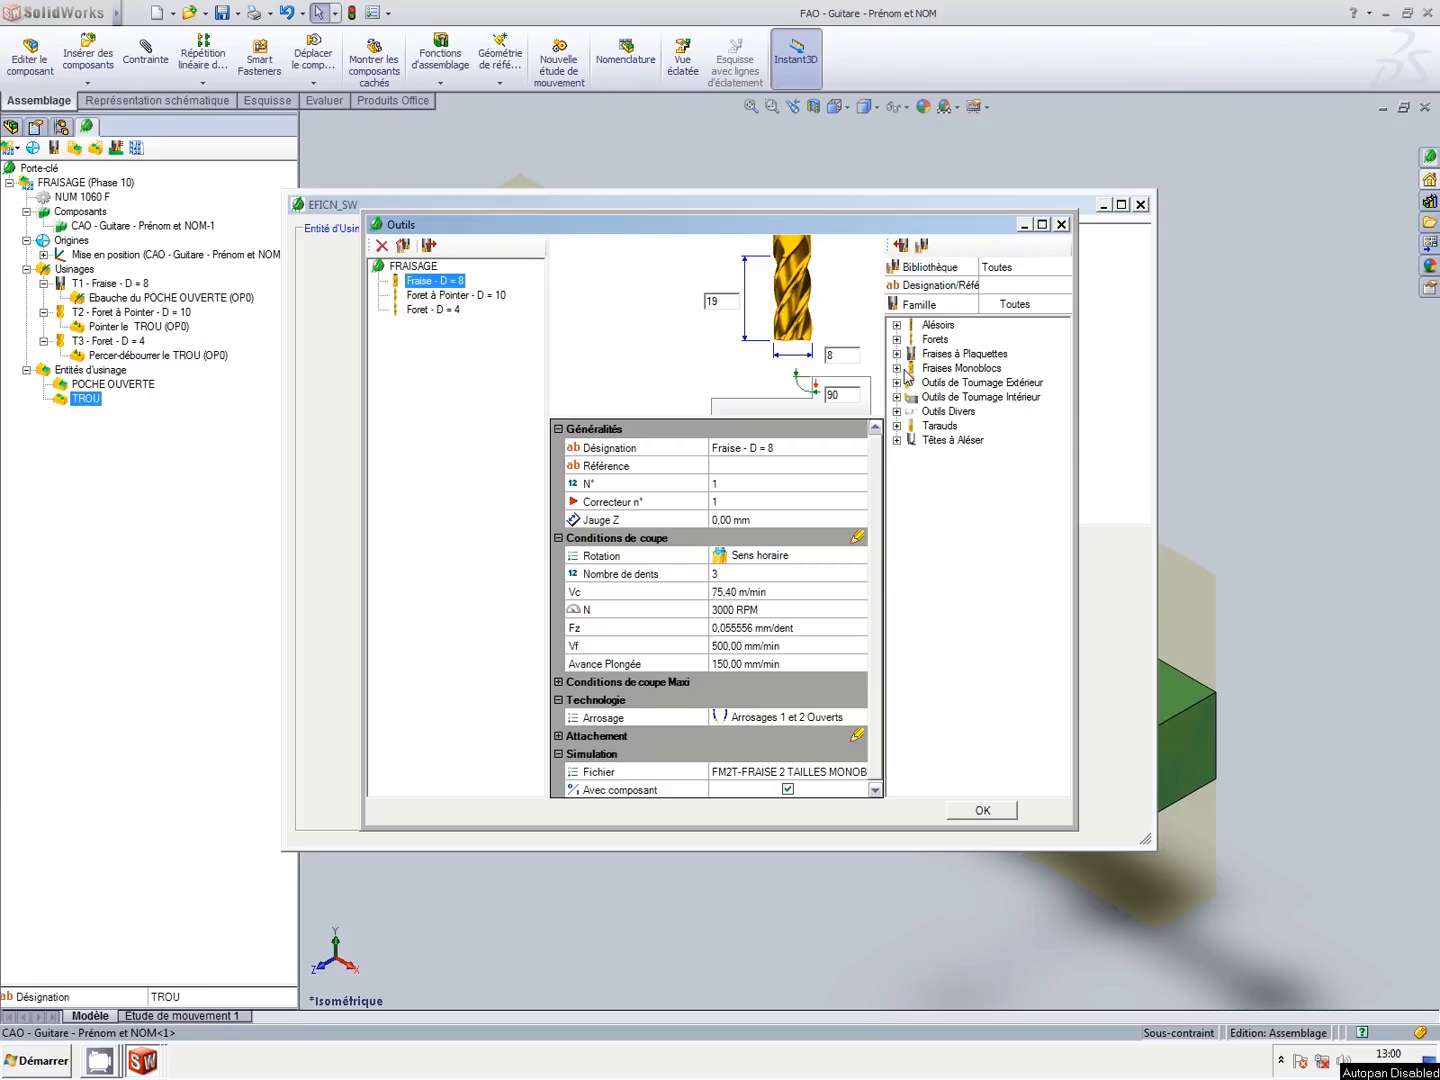
left_click(896, 368)
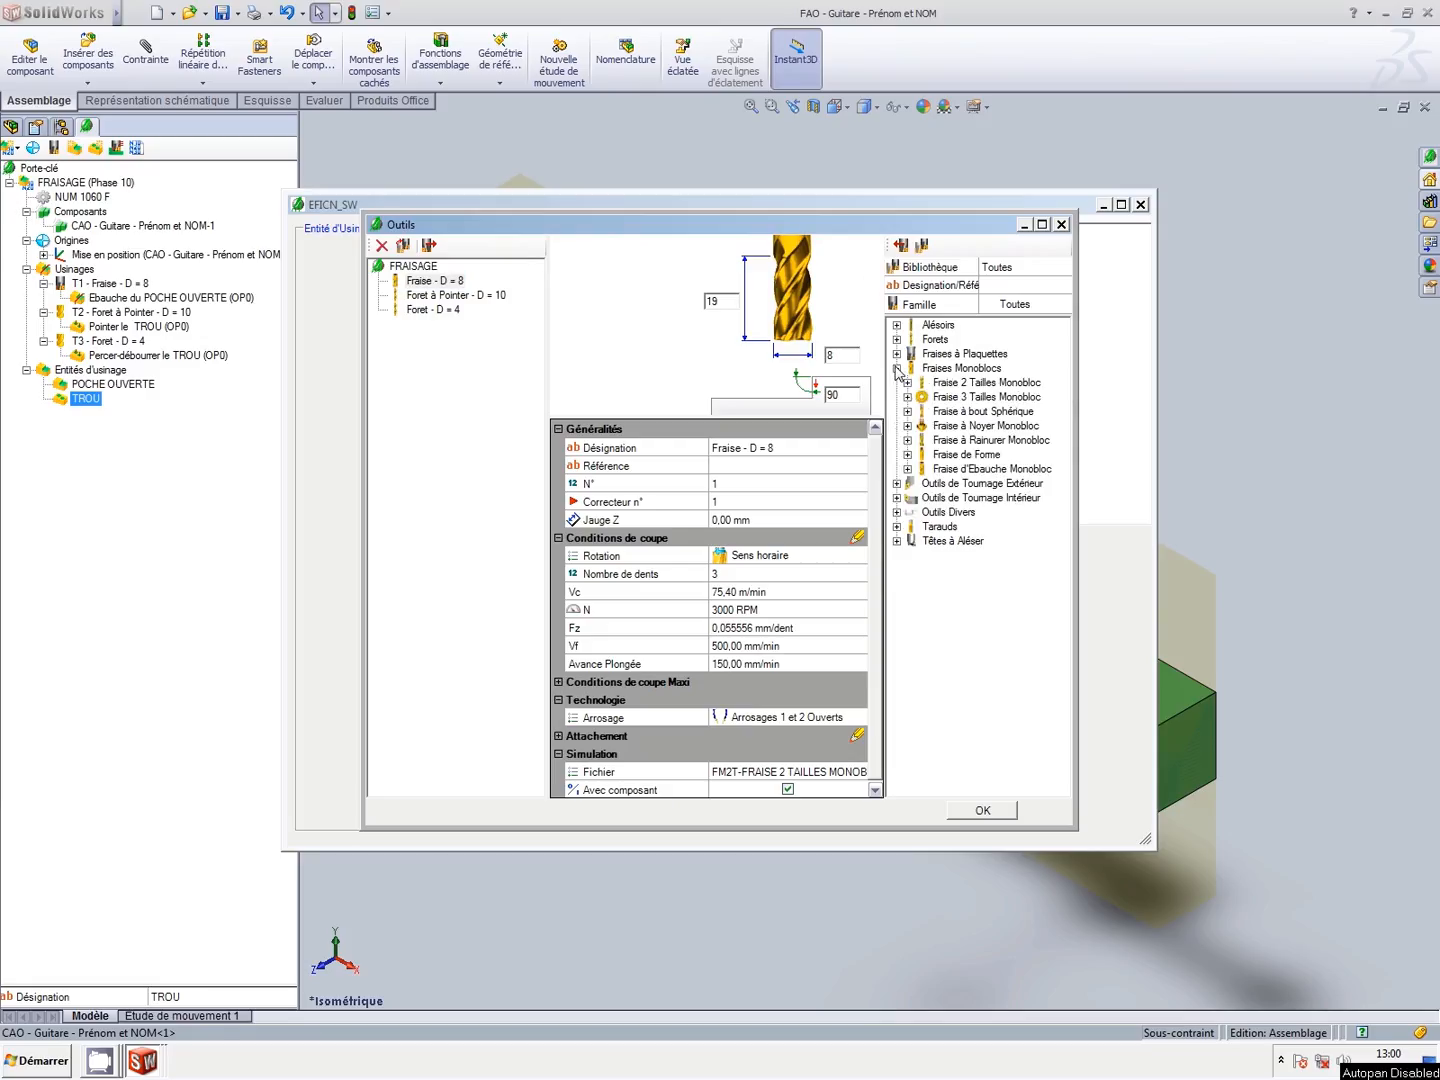
left_click(906, 383)
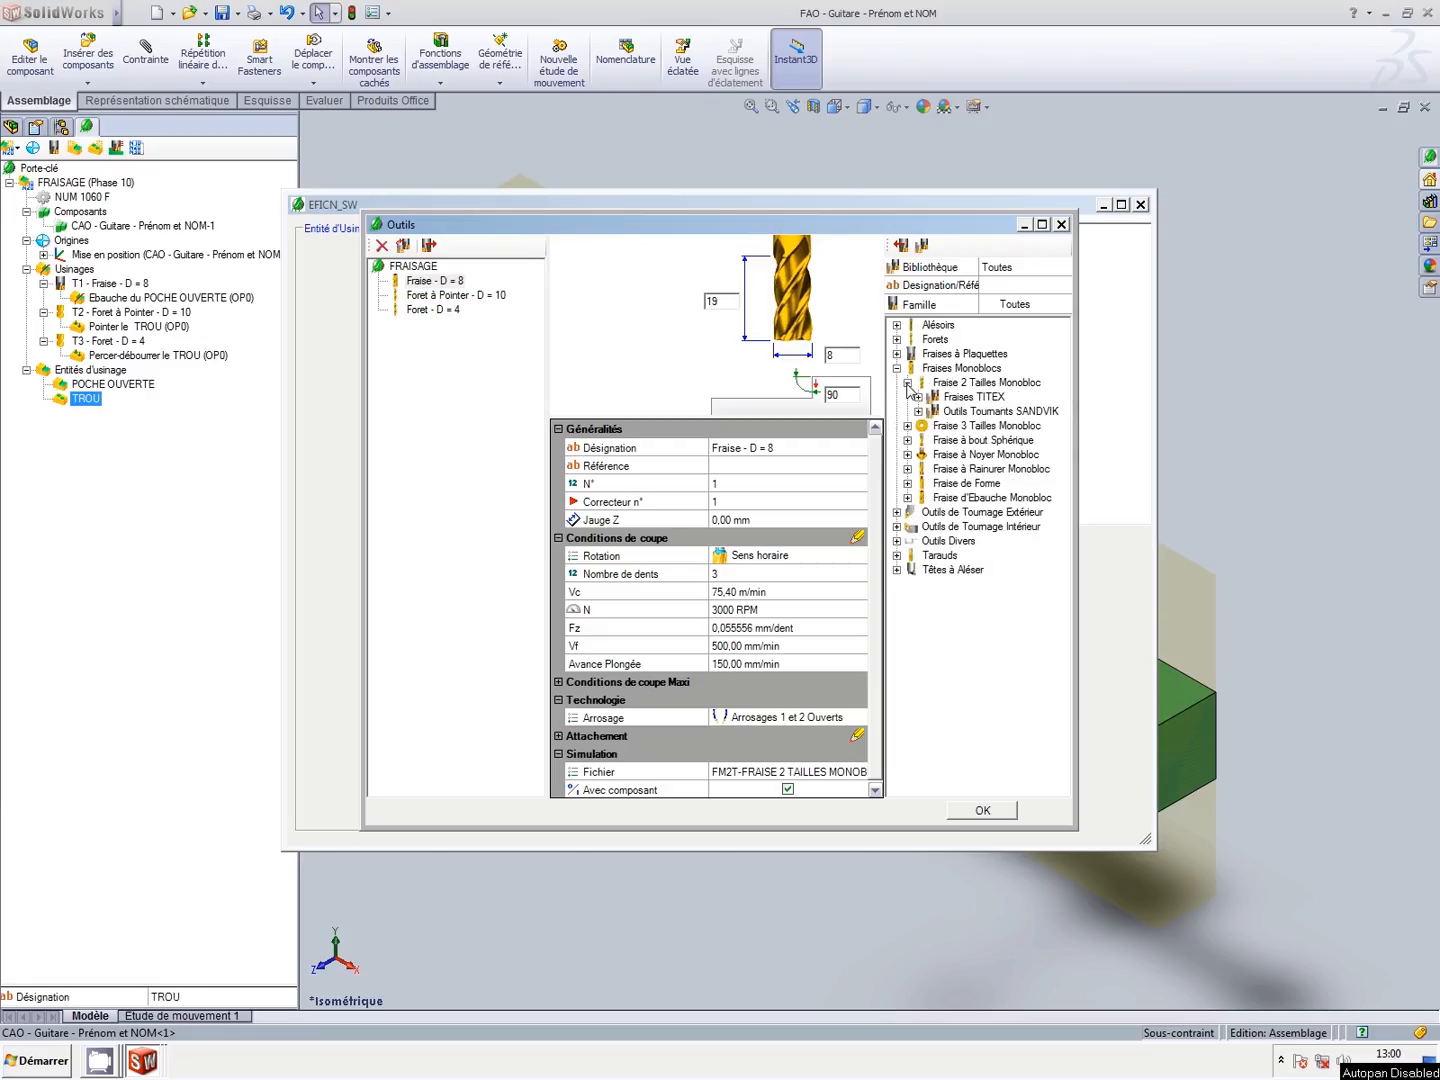
left_click(918, 398)
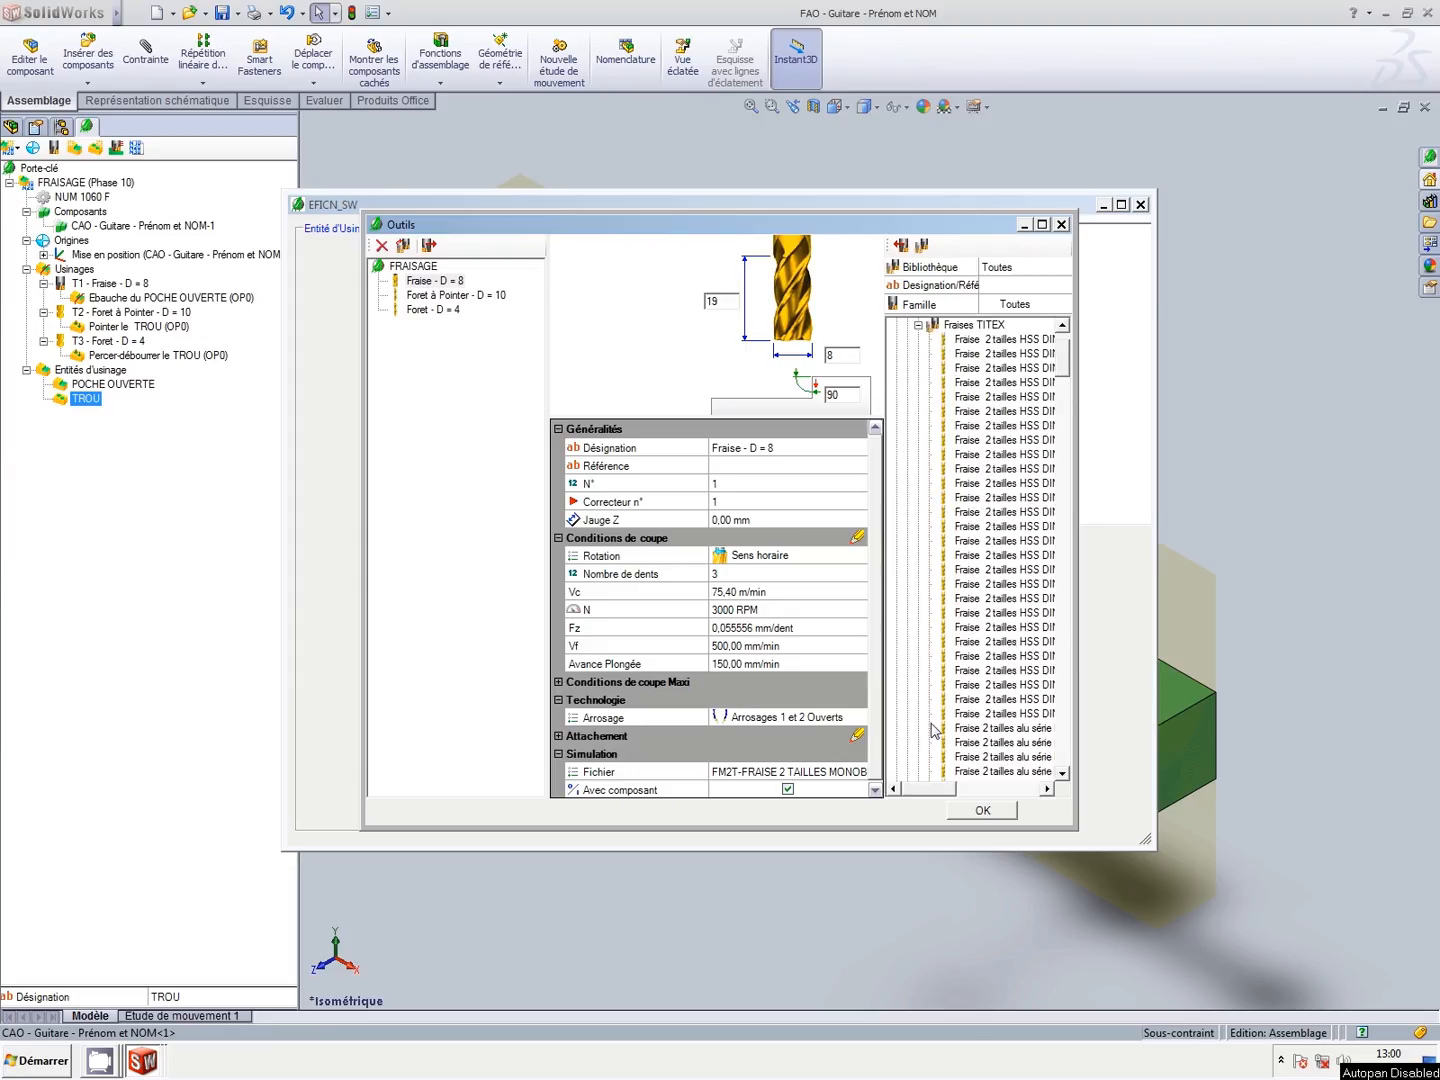
left_click_drag(928, 789, 952, 788)
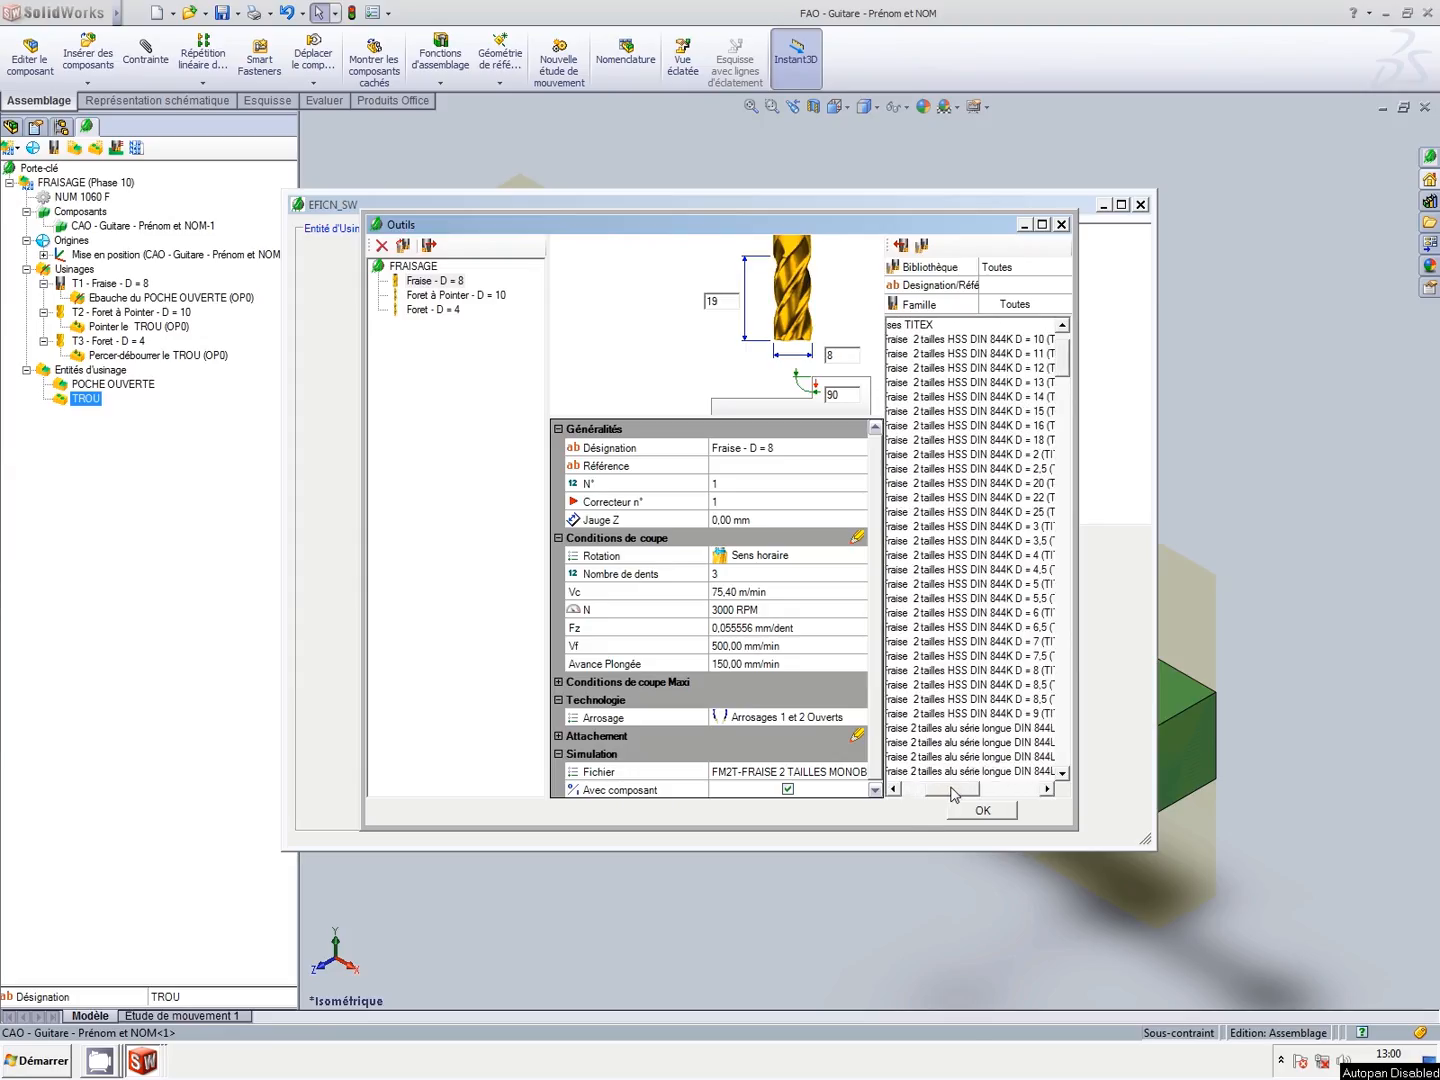
left_click(941, 647)
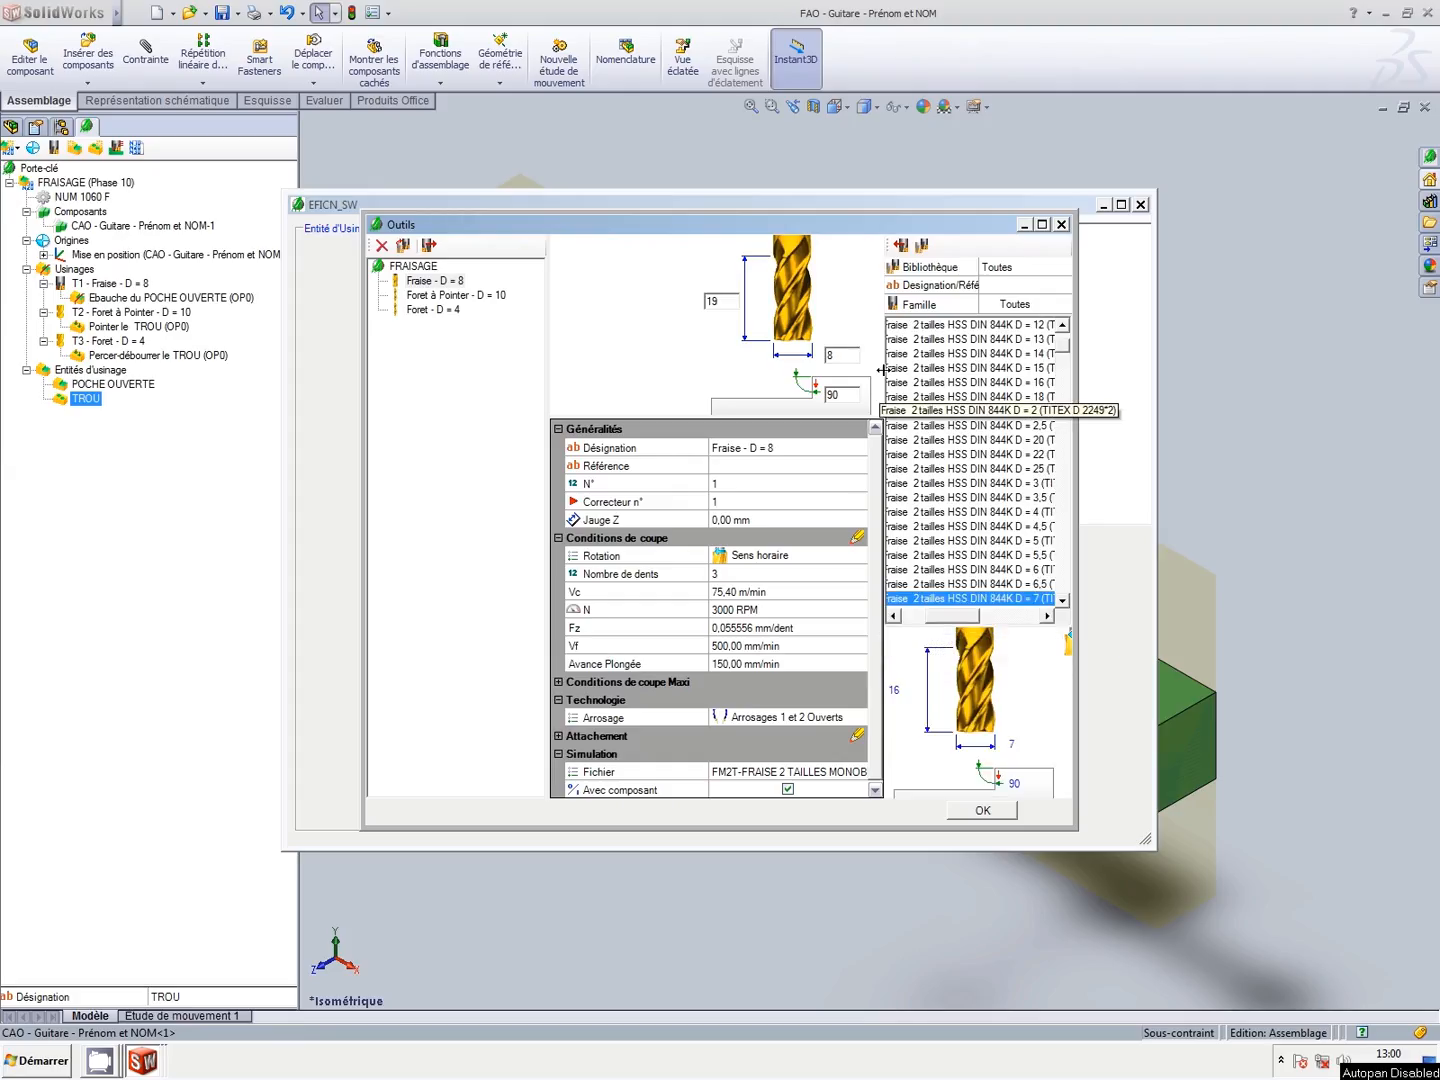
left_click(901, 245)
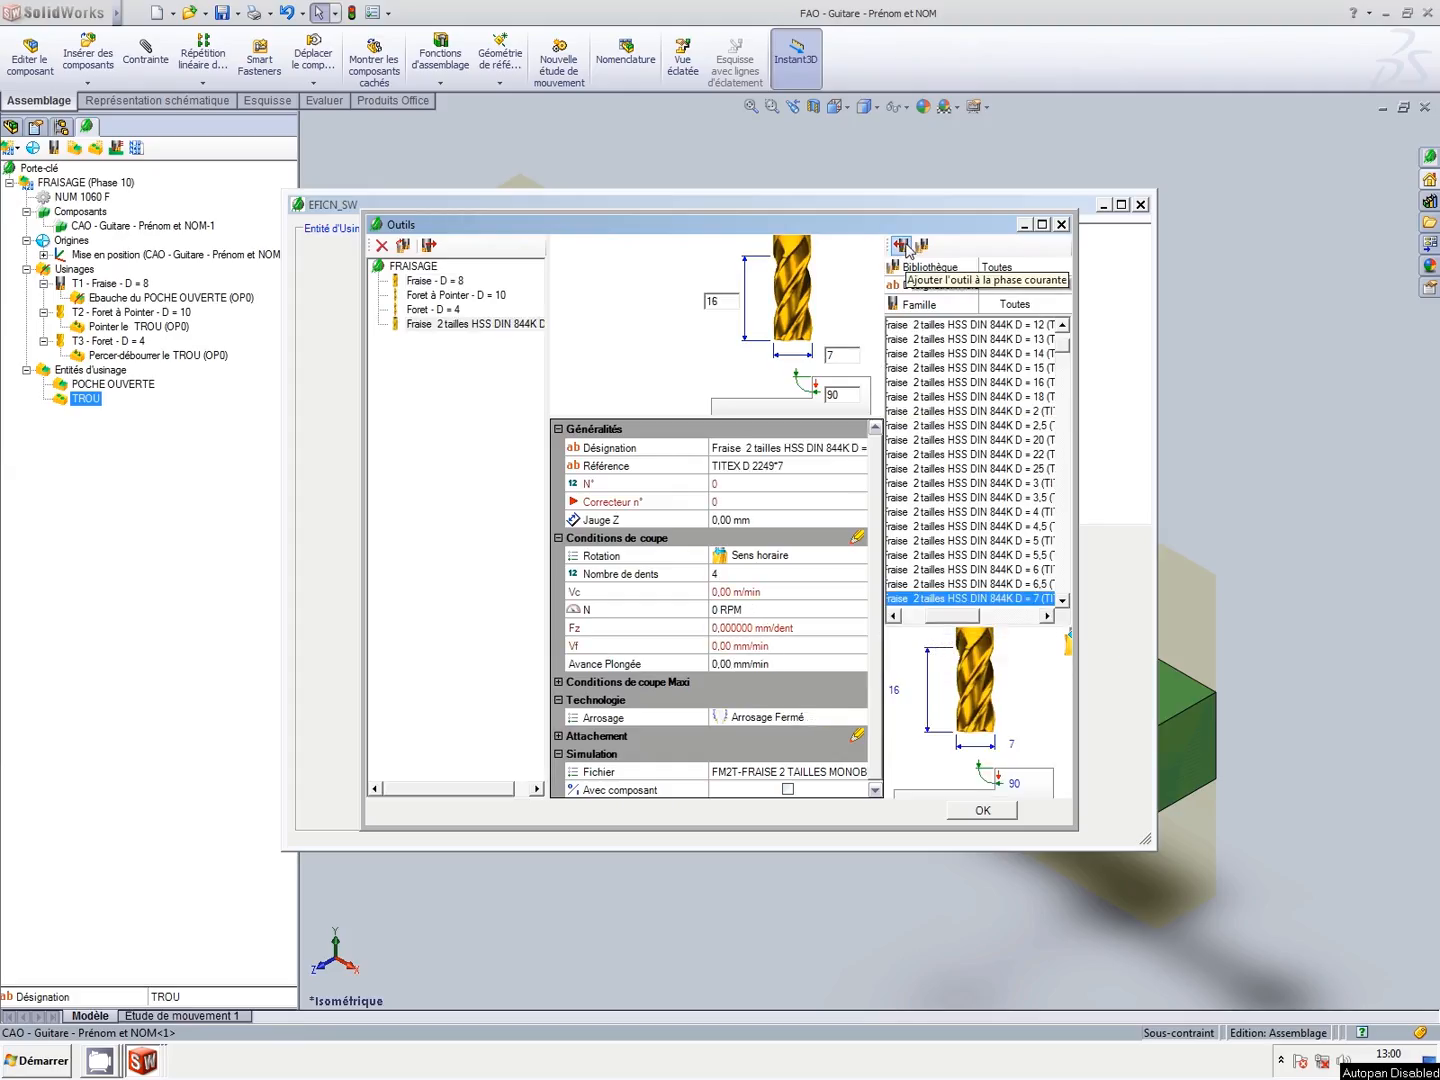
Clear the 7 mm end mill's reference and shorten its designation to "Fraise - D = 7".
left_click(798, 470)
key("Delete")
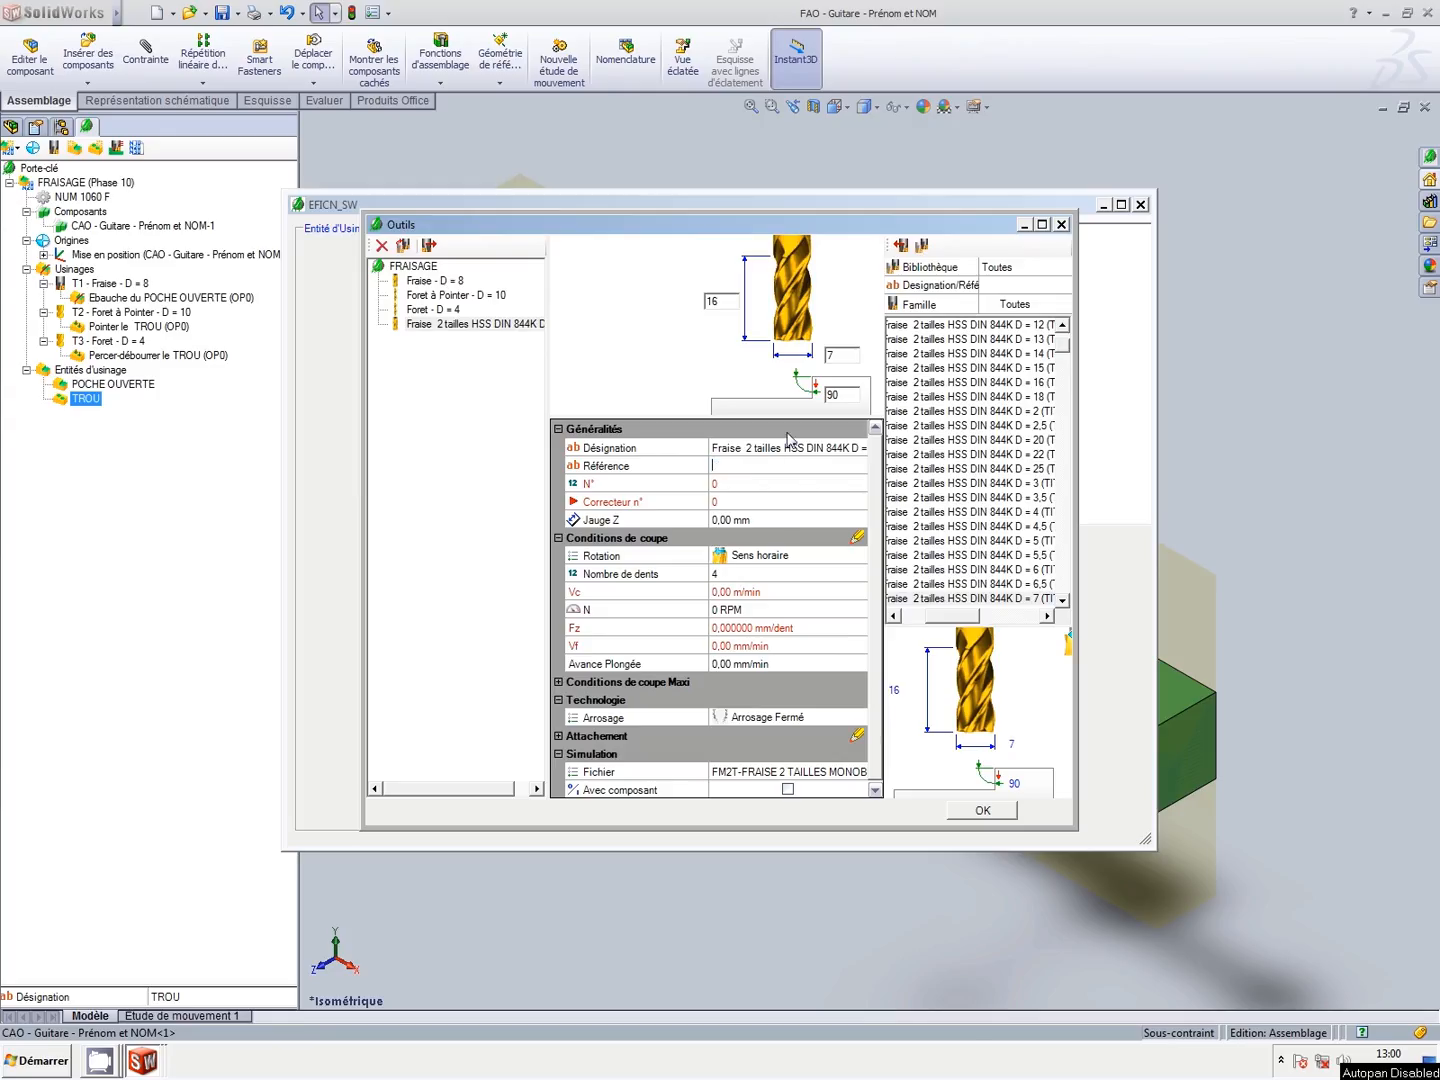
left_click(775, 448)
left_click(739, 447)
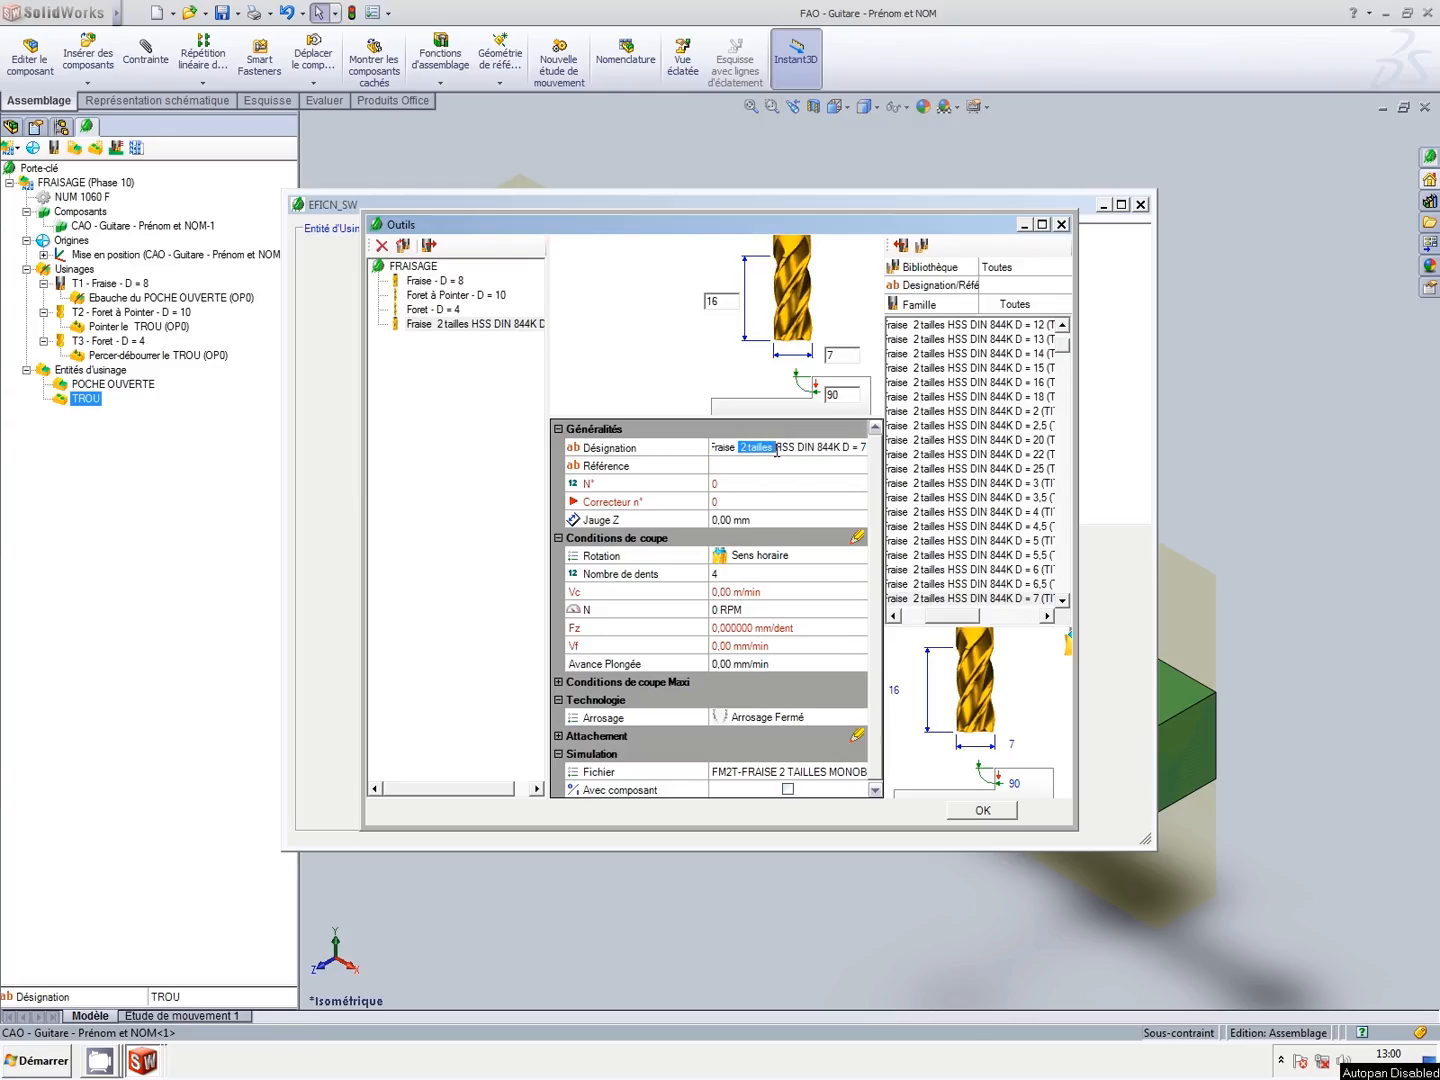
left_click_drag(741, 447, 846, 452)
key("Delete")
type("-")
Set the 7 mm end mill's tool and corrector numbers to 4 and its number of teeth to 3.
left_click(748, 483)
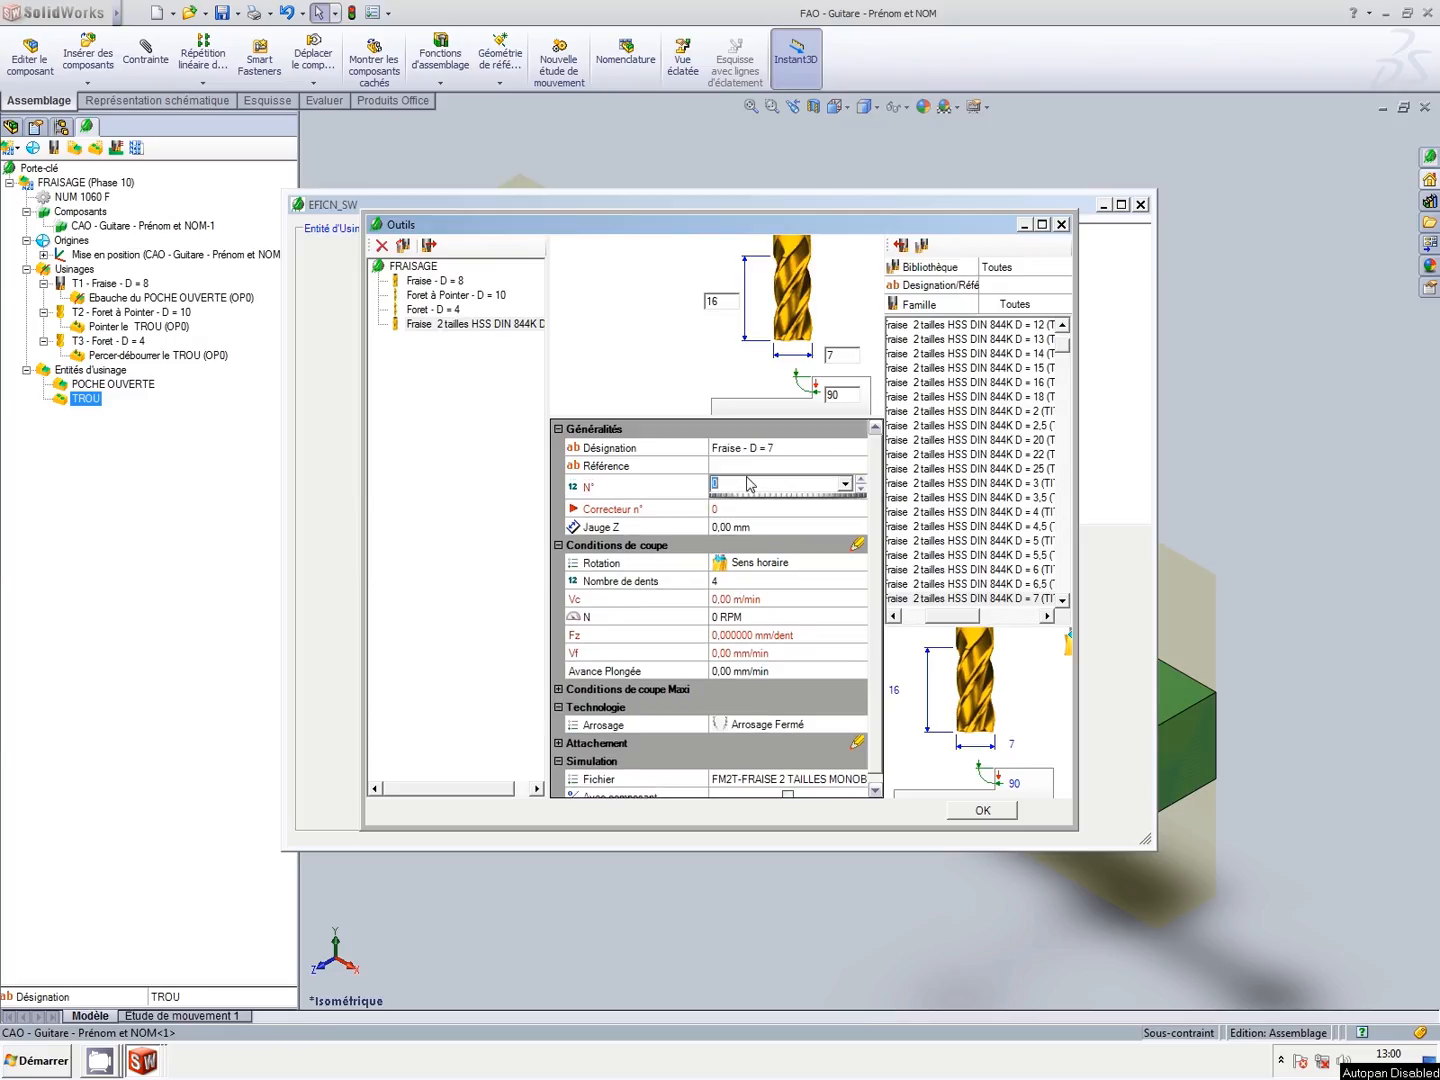
type("4")
left_click(748, 519)
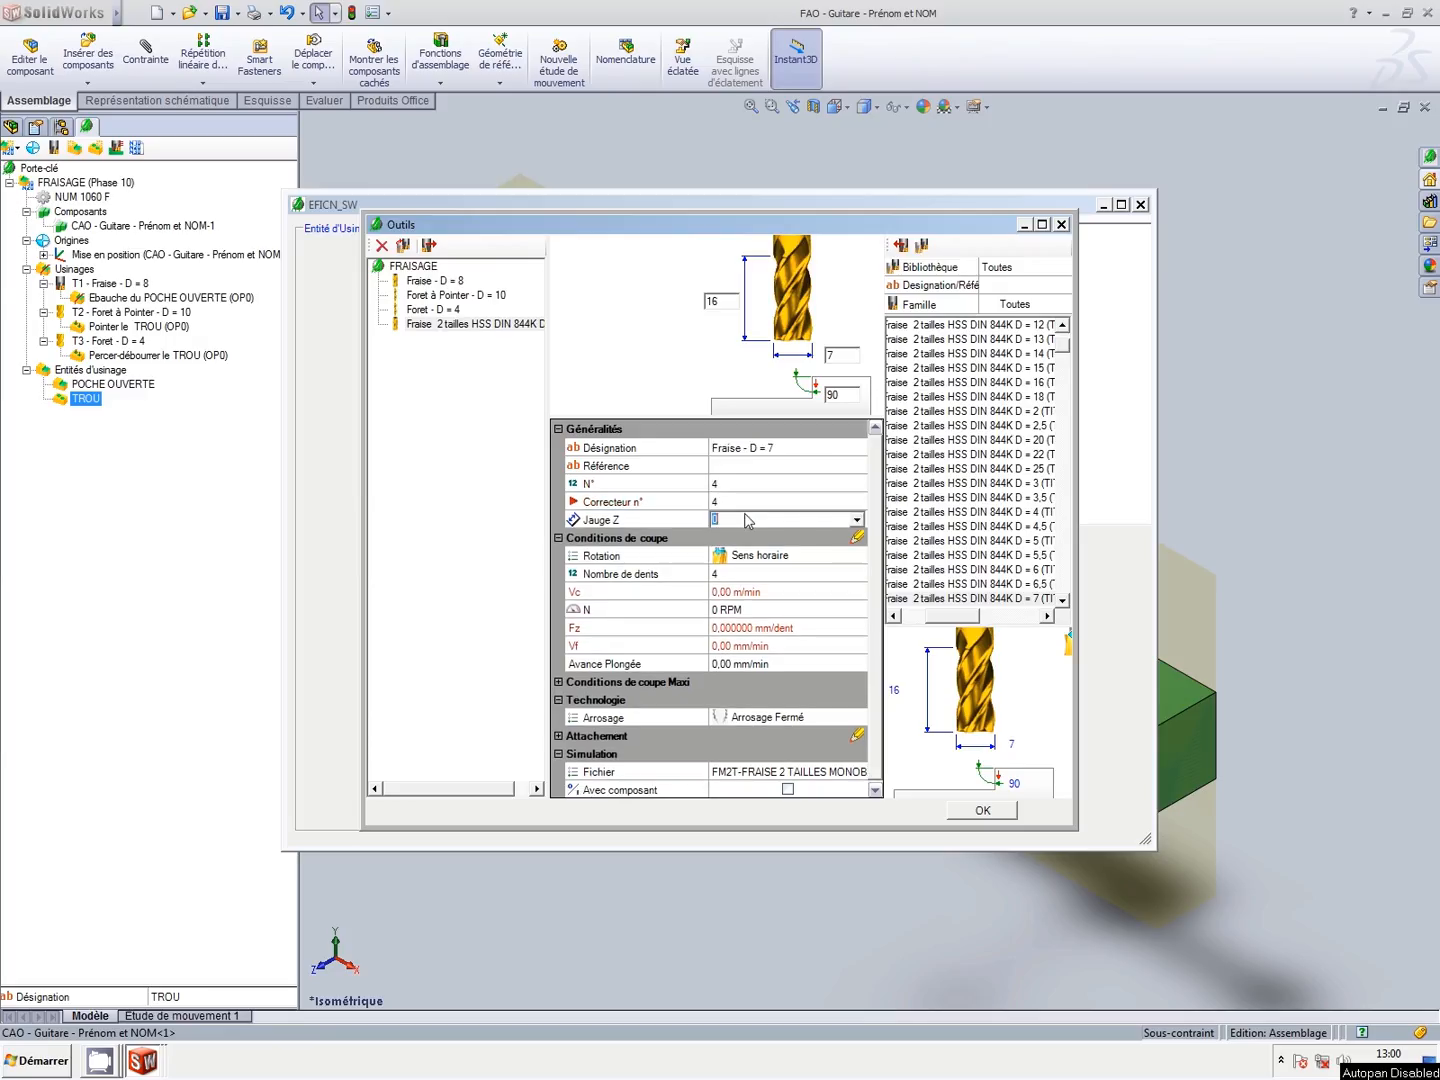
left_click(742, 574)
type("3")
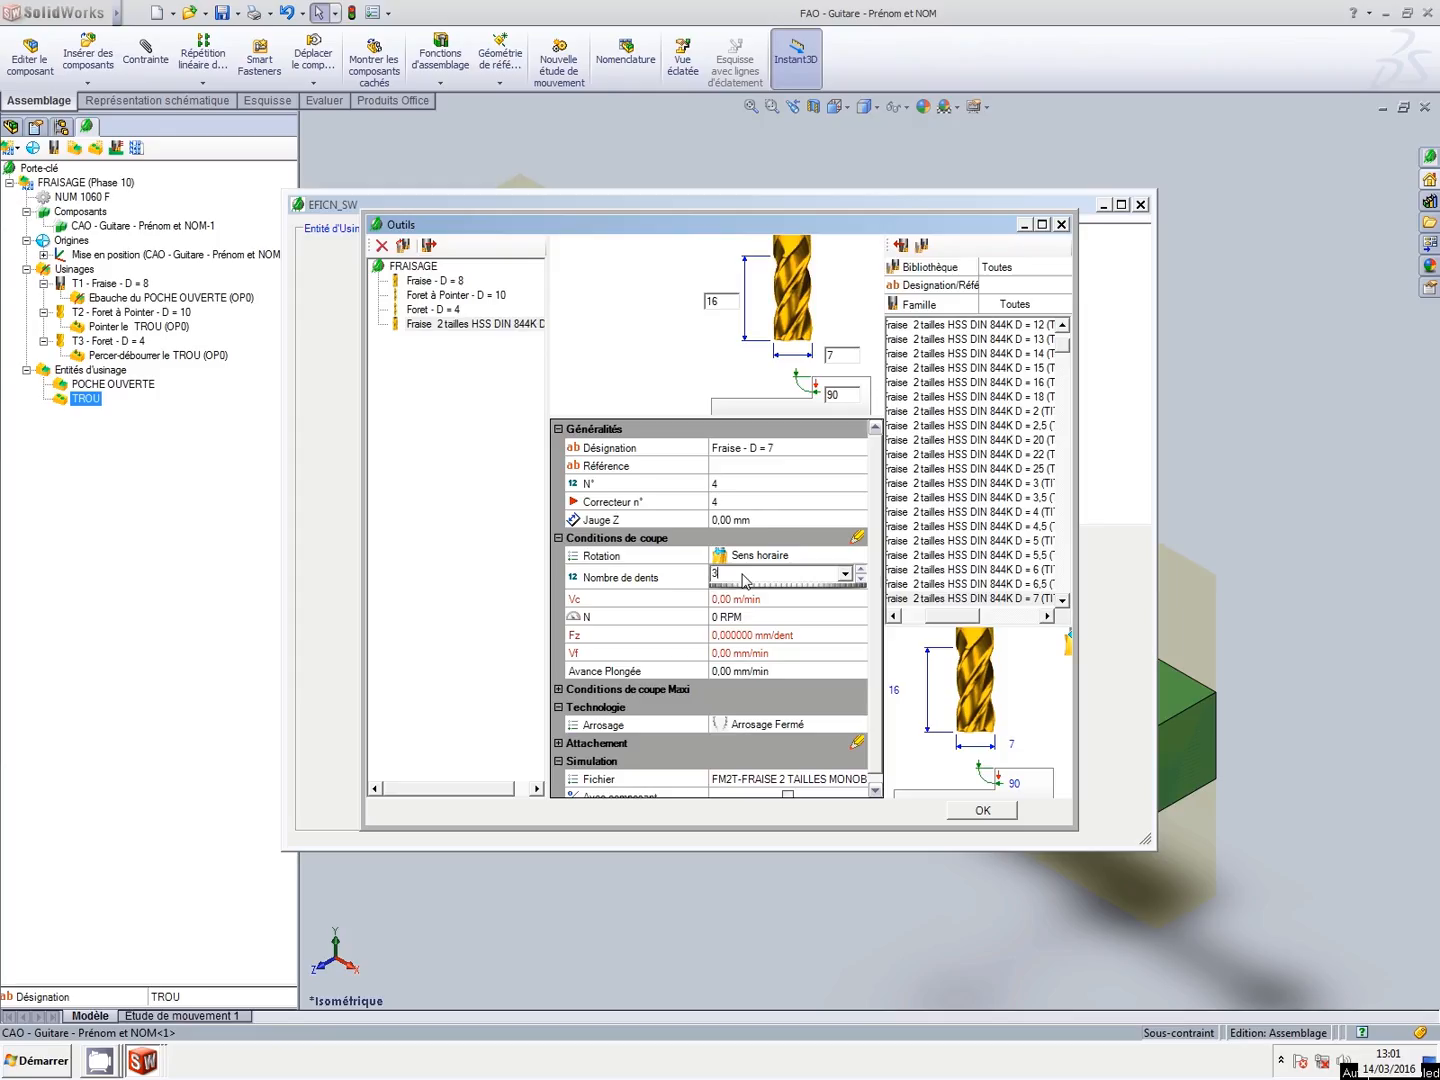
Set the 7 mm end mill's spindle speed to 4500 RPM, feed rate Vf to 150 mm/min and plunge feed to 100 mm/min.
left_click(734, 616)
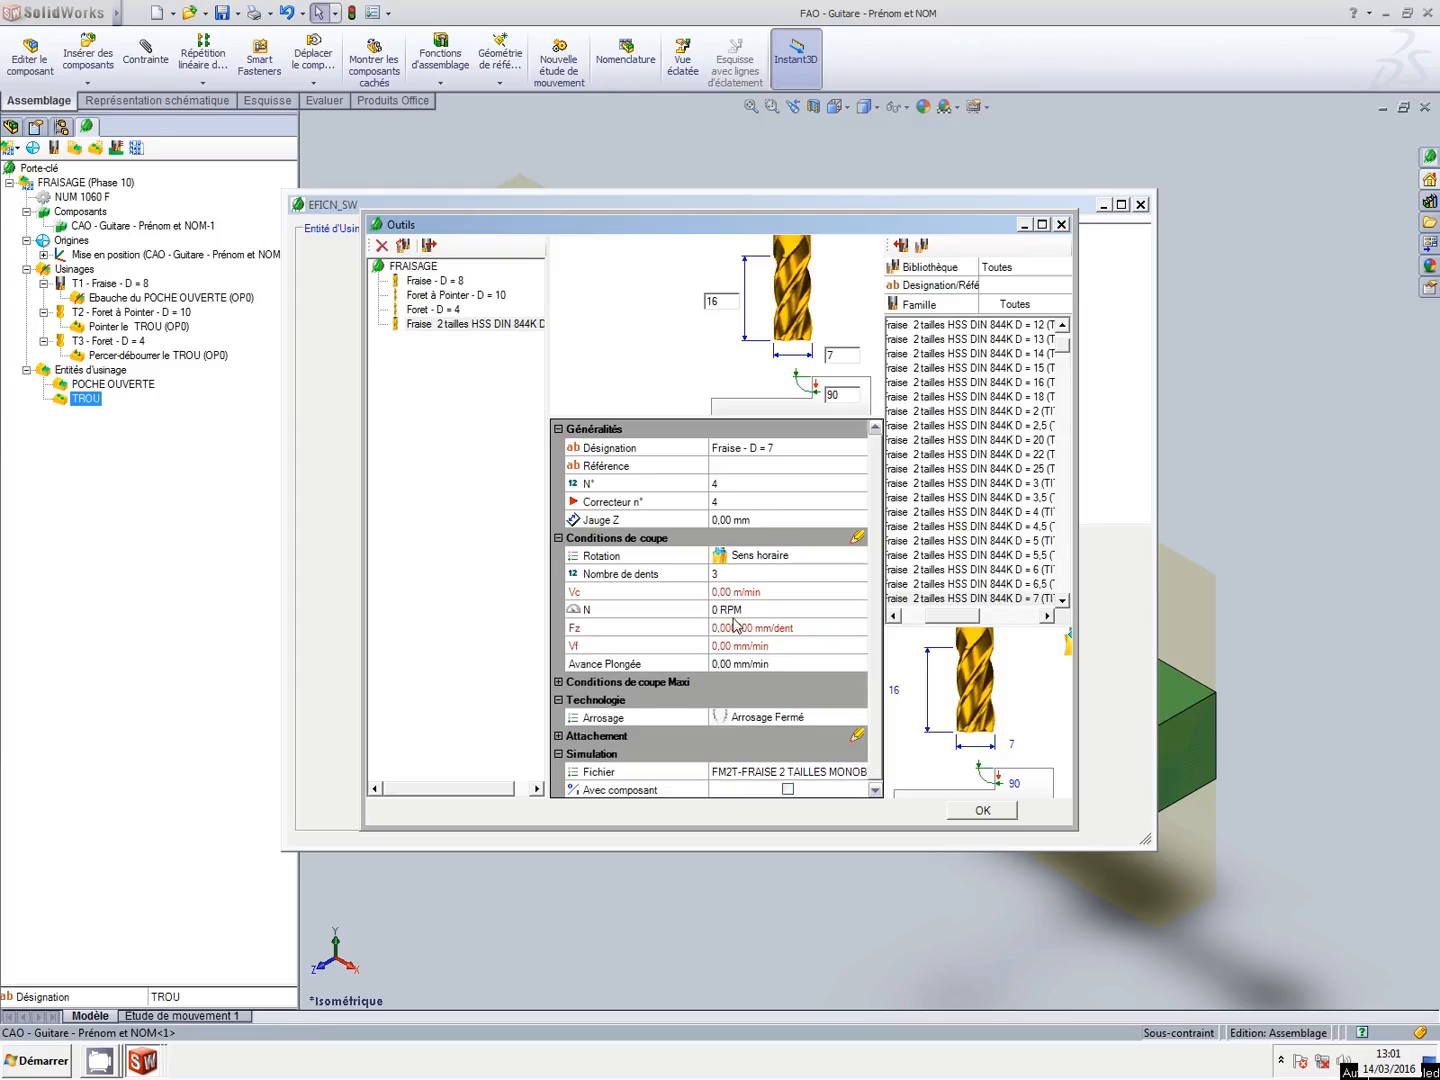
type("4500")
key("Return")
left_click(742, 648)
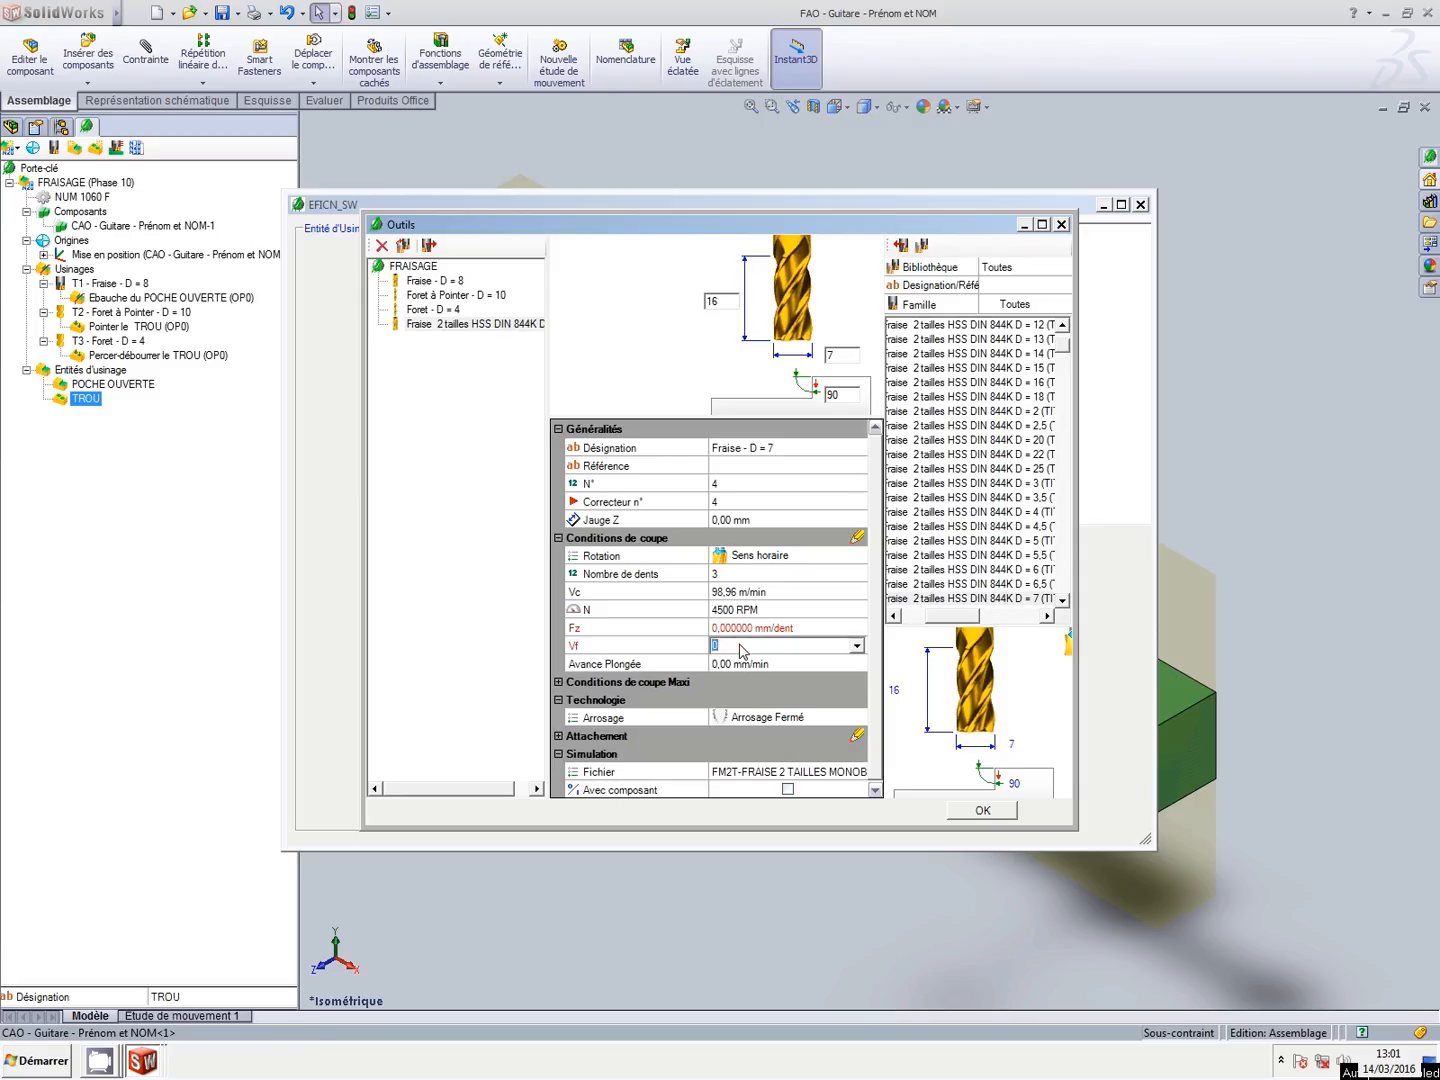
type("150")
left_click(729, 666)
type("100")
key("Return")
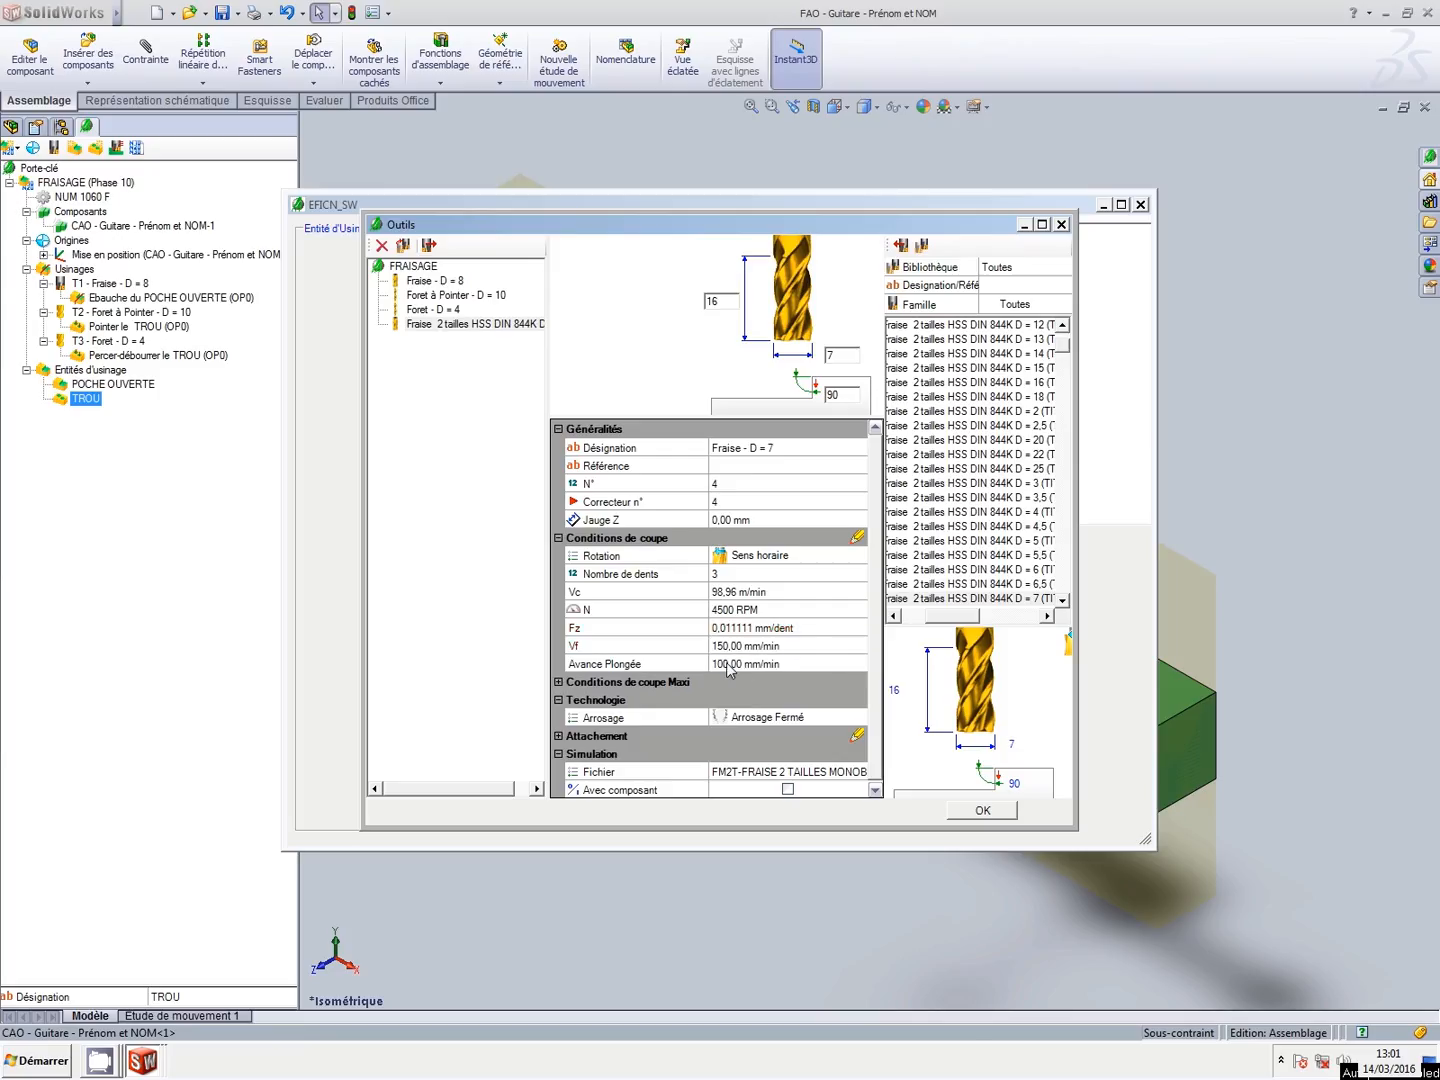
Choose the 7 mm end mill's coolant option and validate the tool.
left_click(766, 720)
left_click(796, 887)
left_click(972, 812)
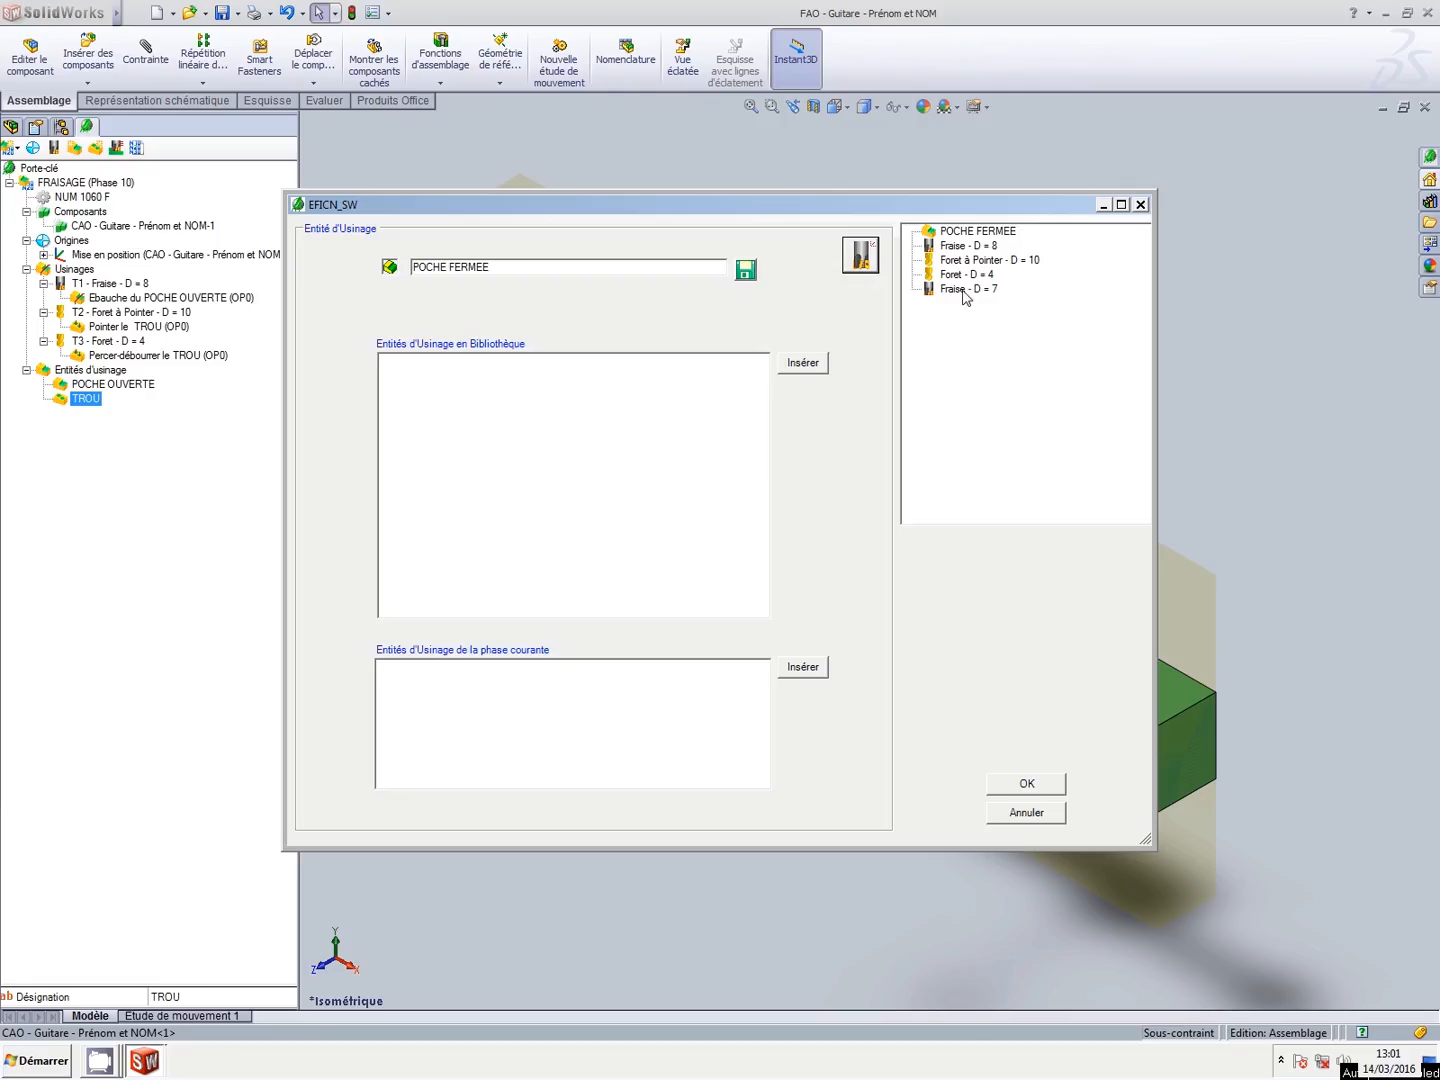
Add a Vider poche operation to the Fraise - D = 7 tool of the POCHE FERMEE entity.
left_click(960, 289)
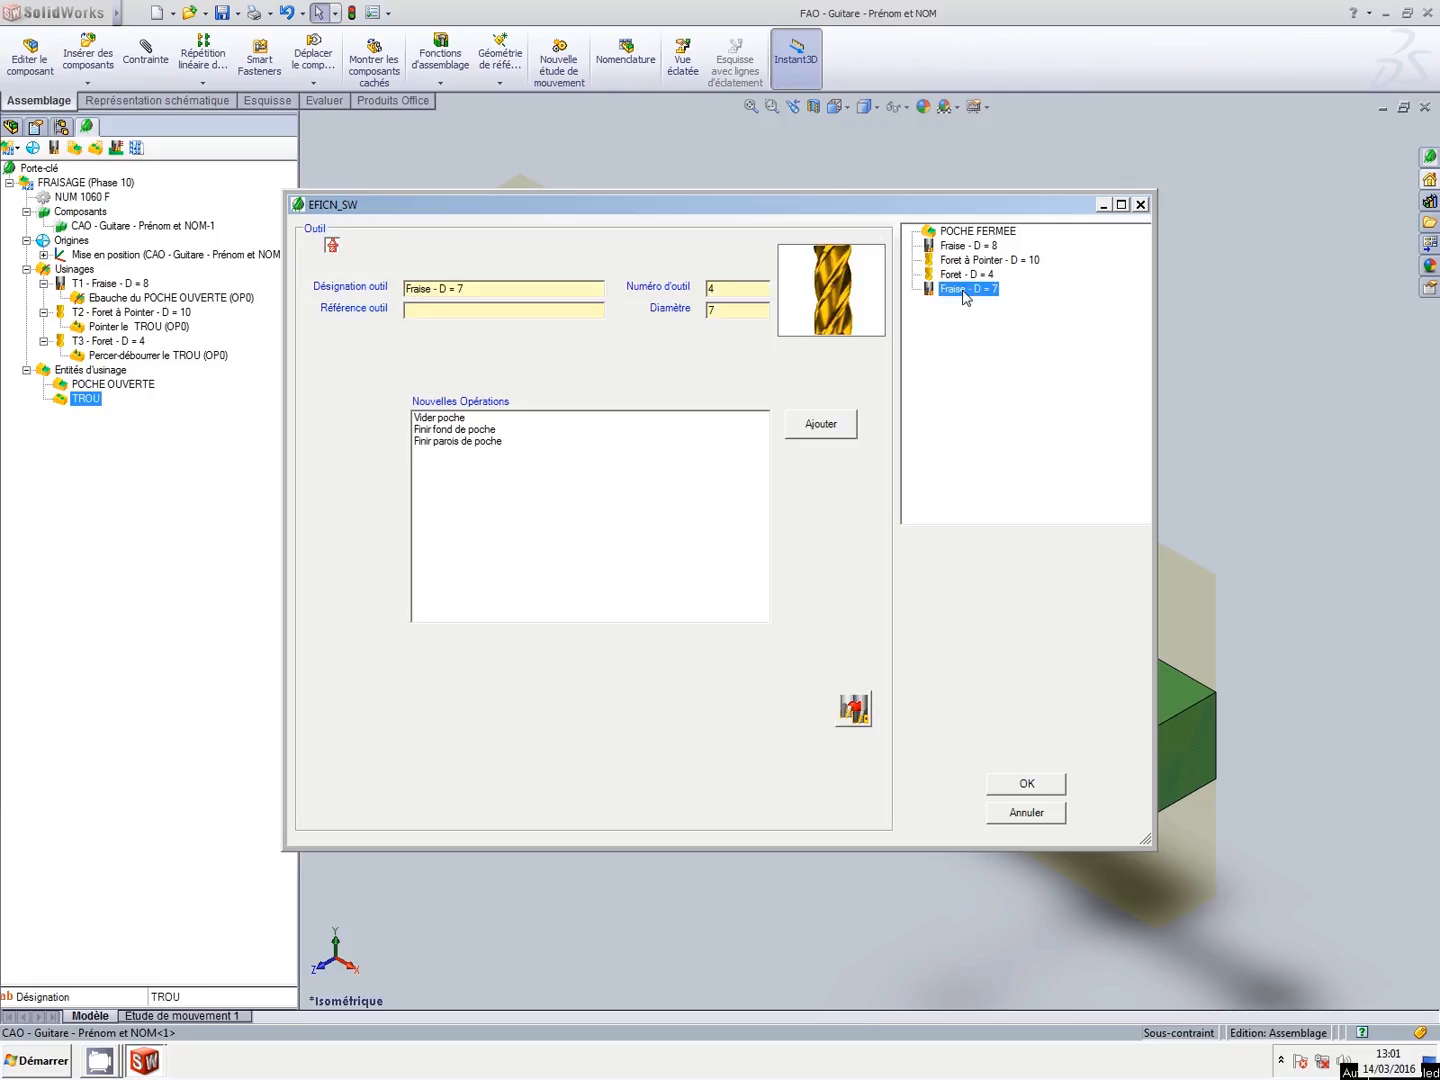
left_click(467, 420)
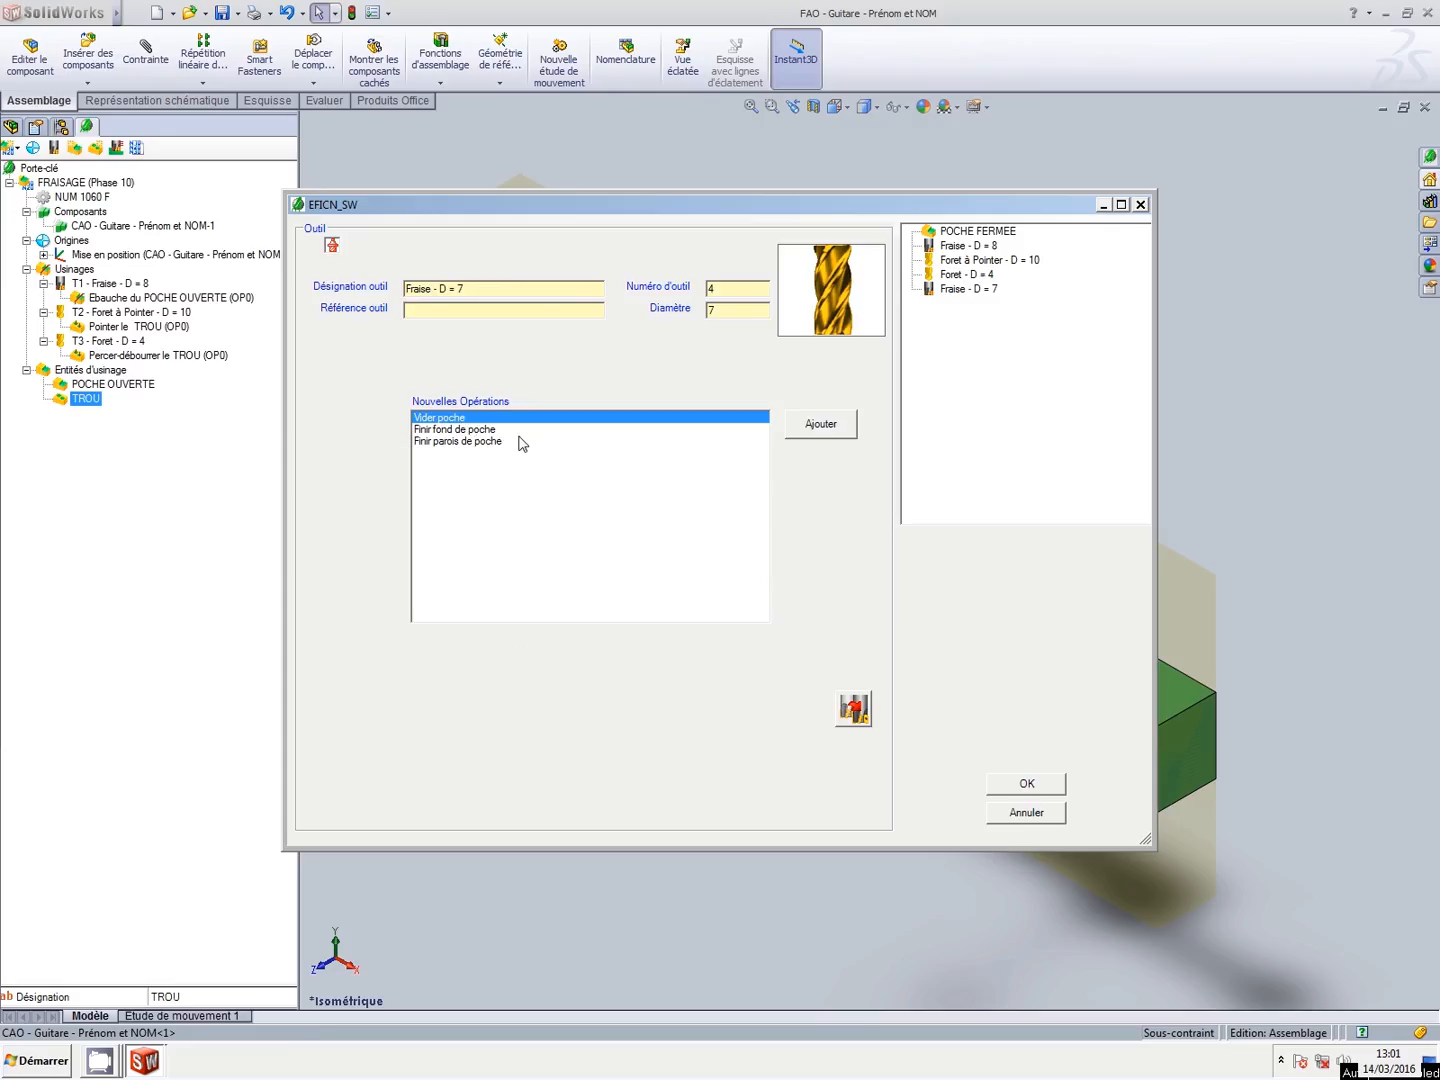
left_click(845, 432)
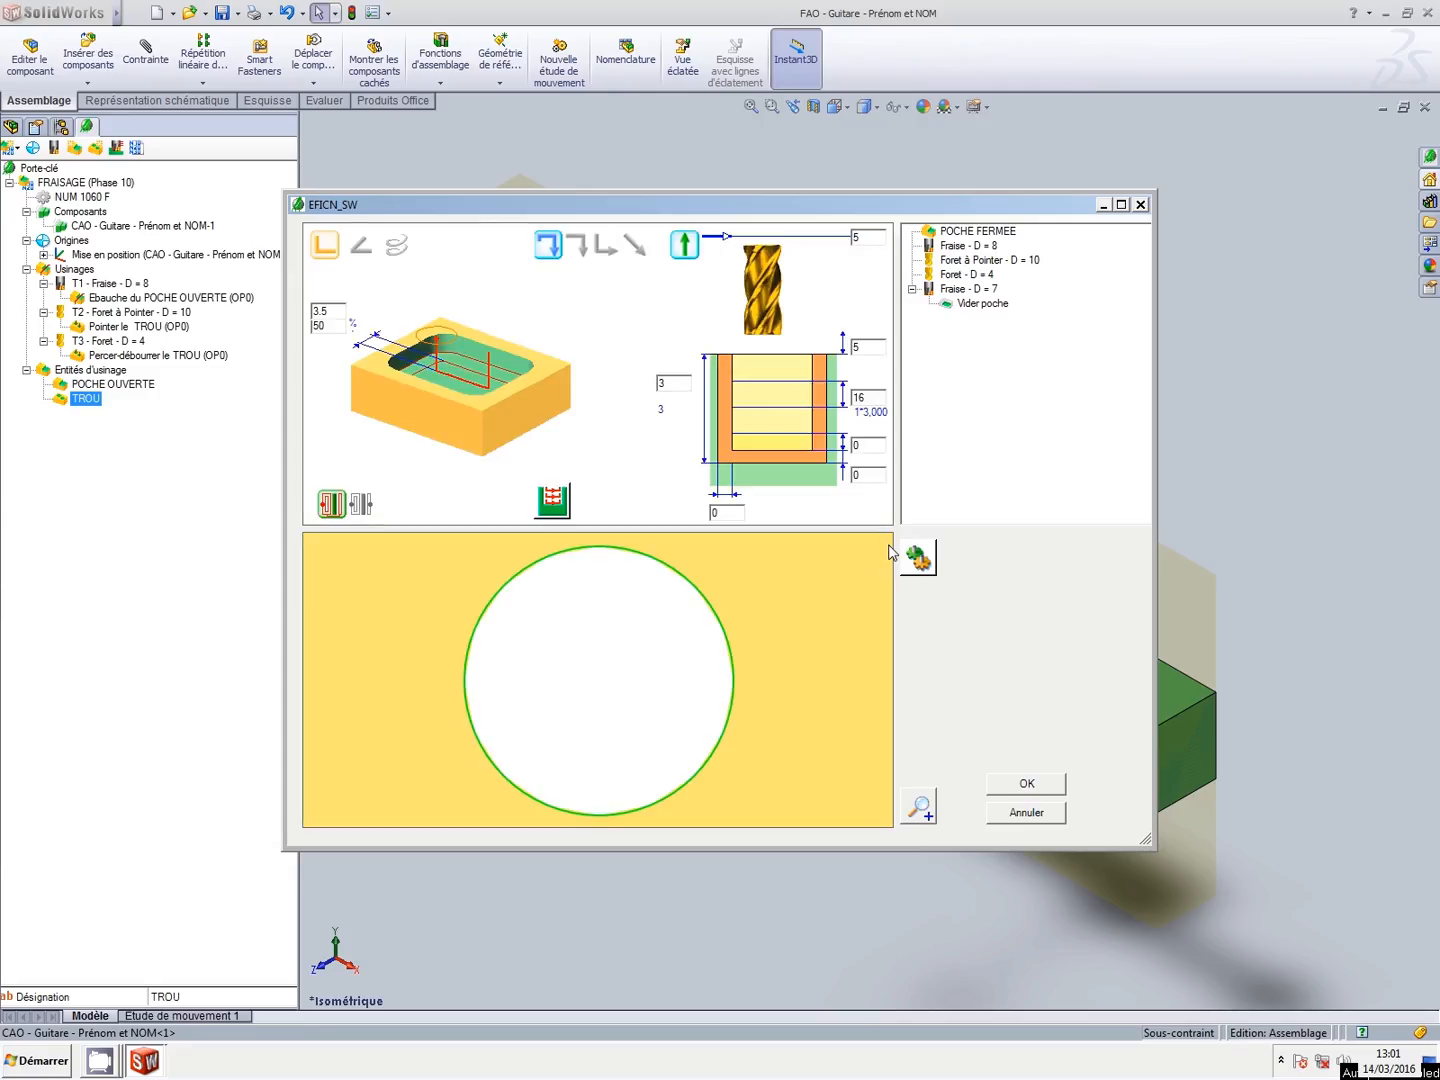
Set the Vider poche pass depth to 1, clear the value below it, validate the operation and save all documents.
double_click(863, 398)
type("1")
double_click(860, 447)
key("BackSpace")
left_click(1006, 787)
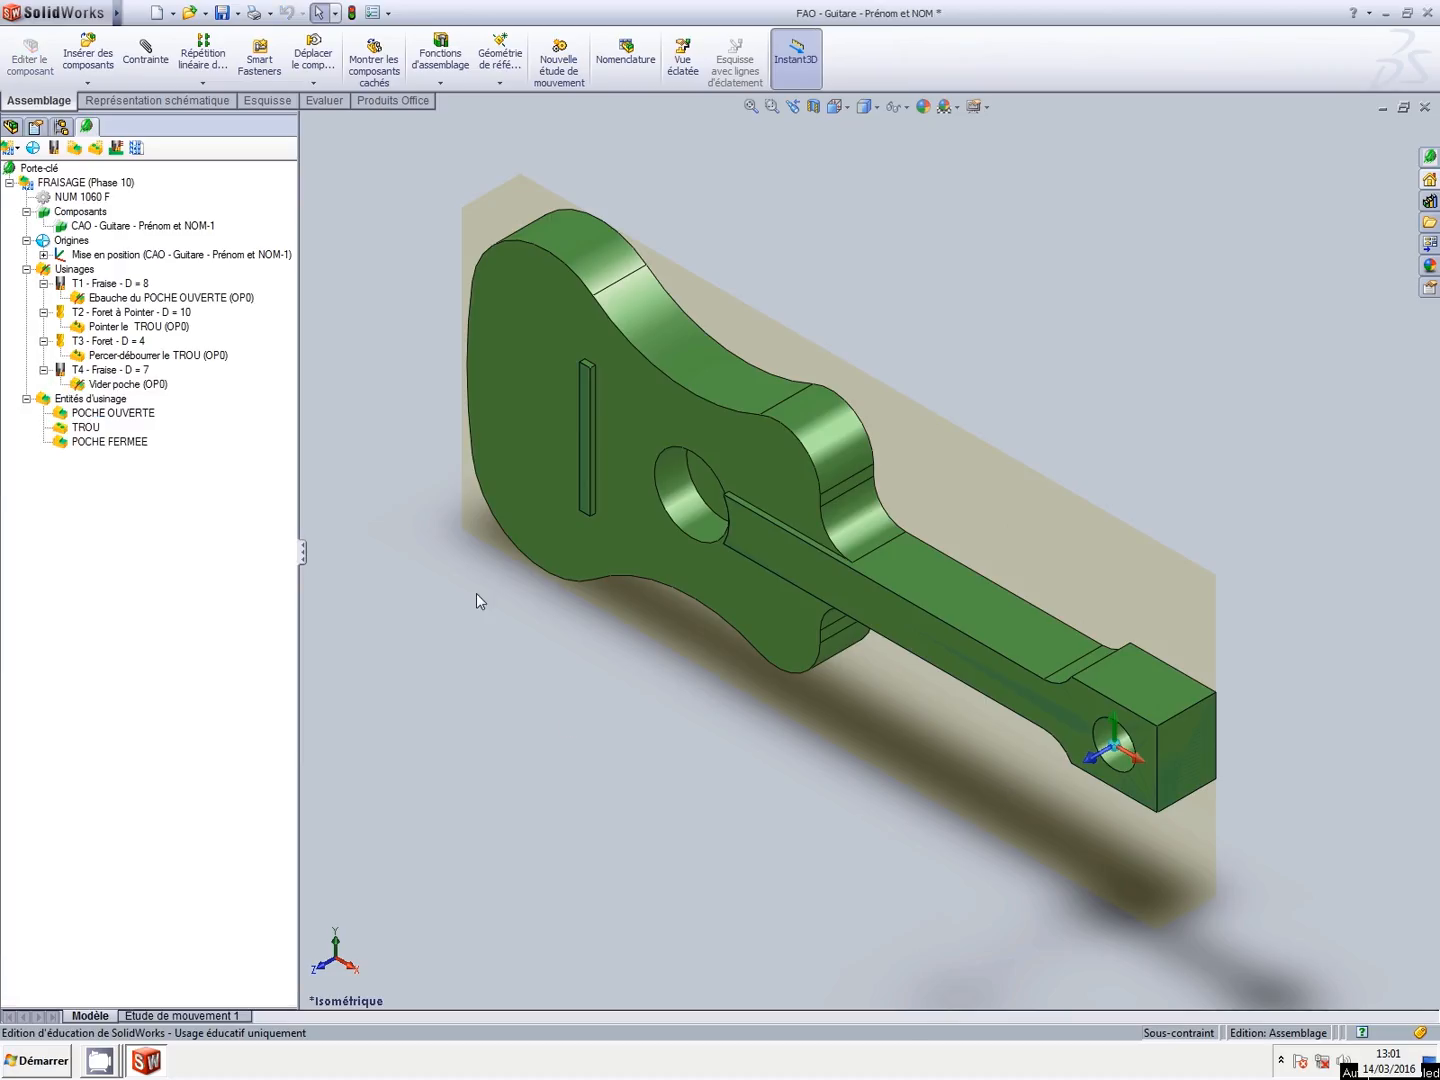
left_click(222, 12)
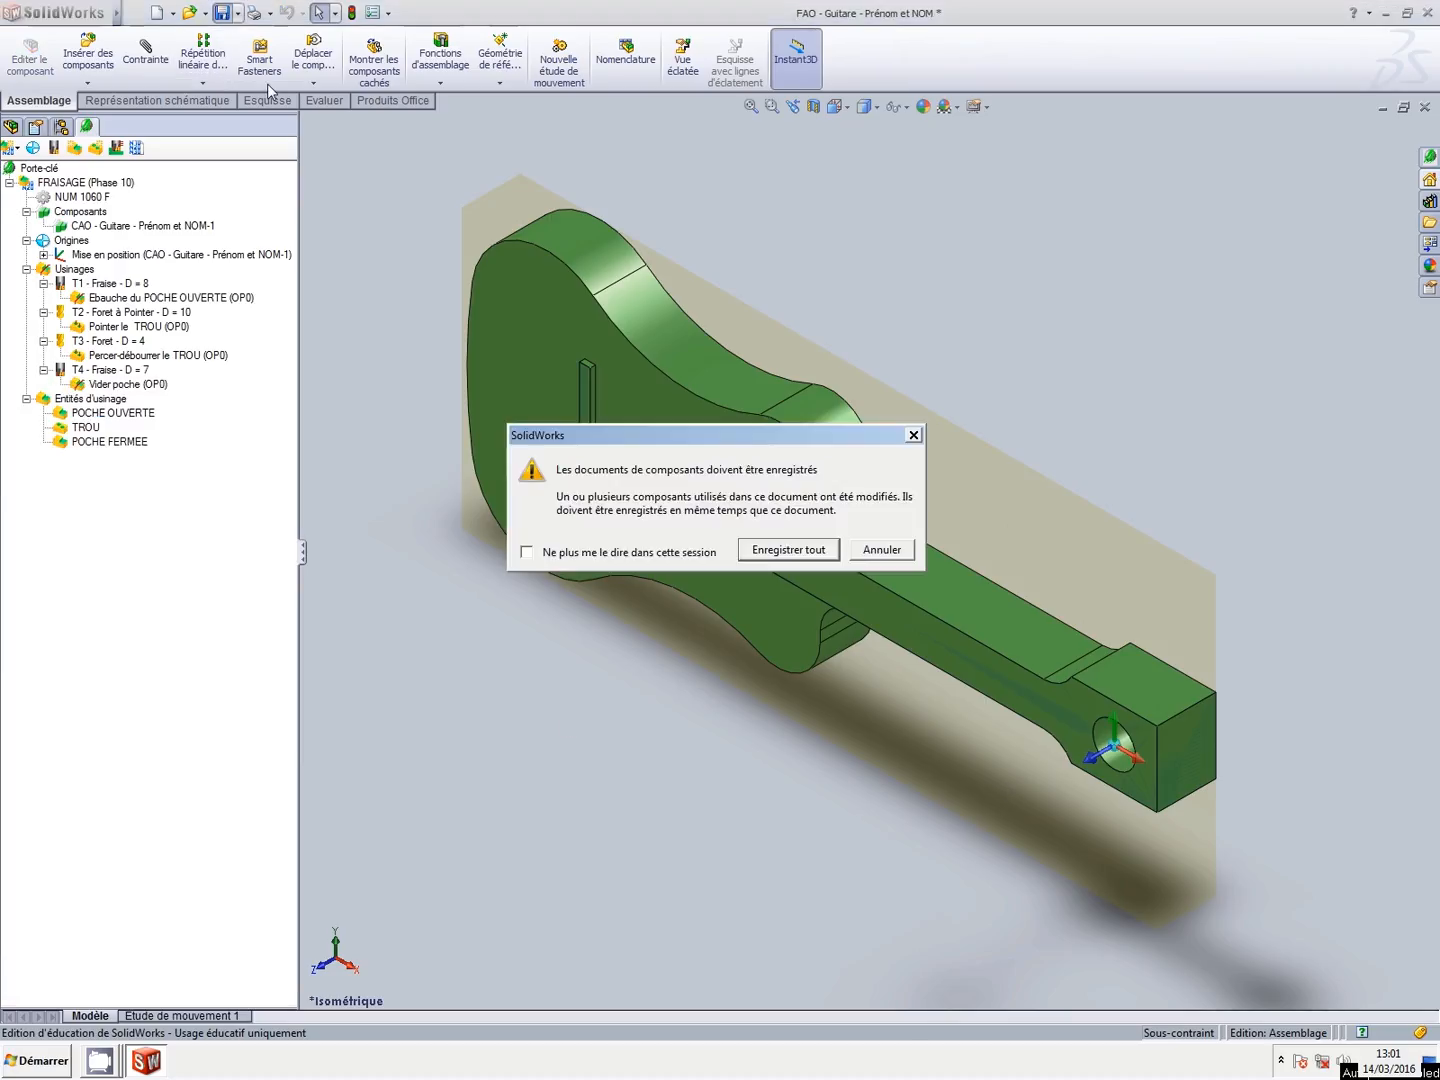
left_click(768, 552)
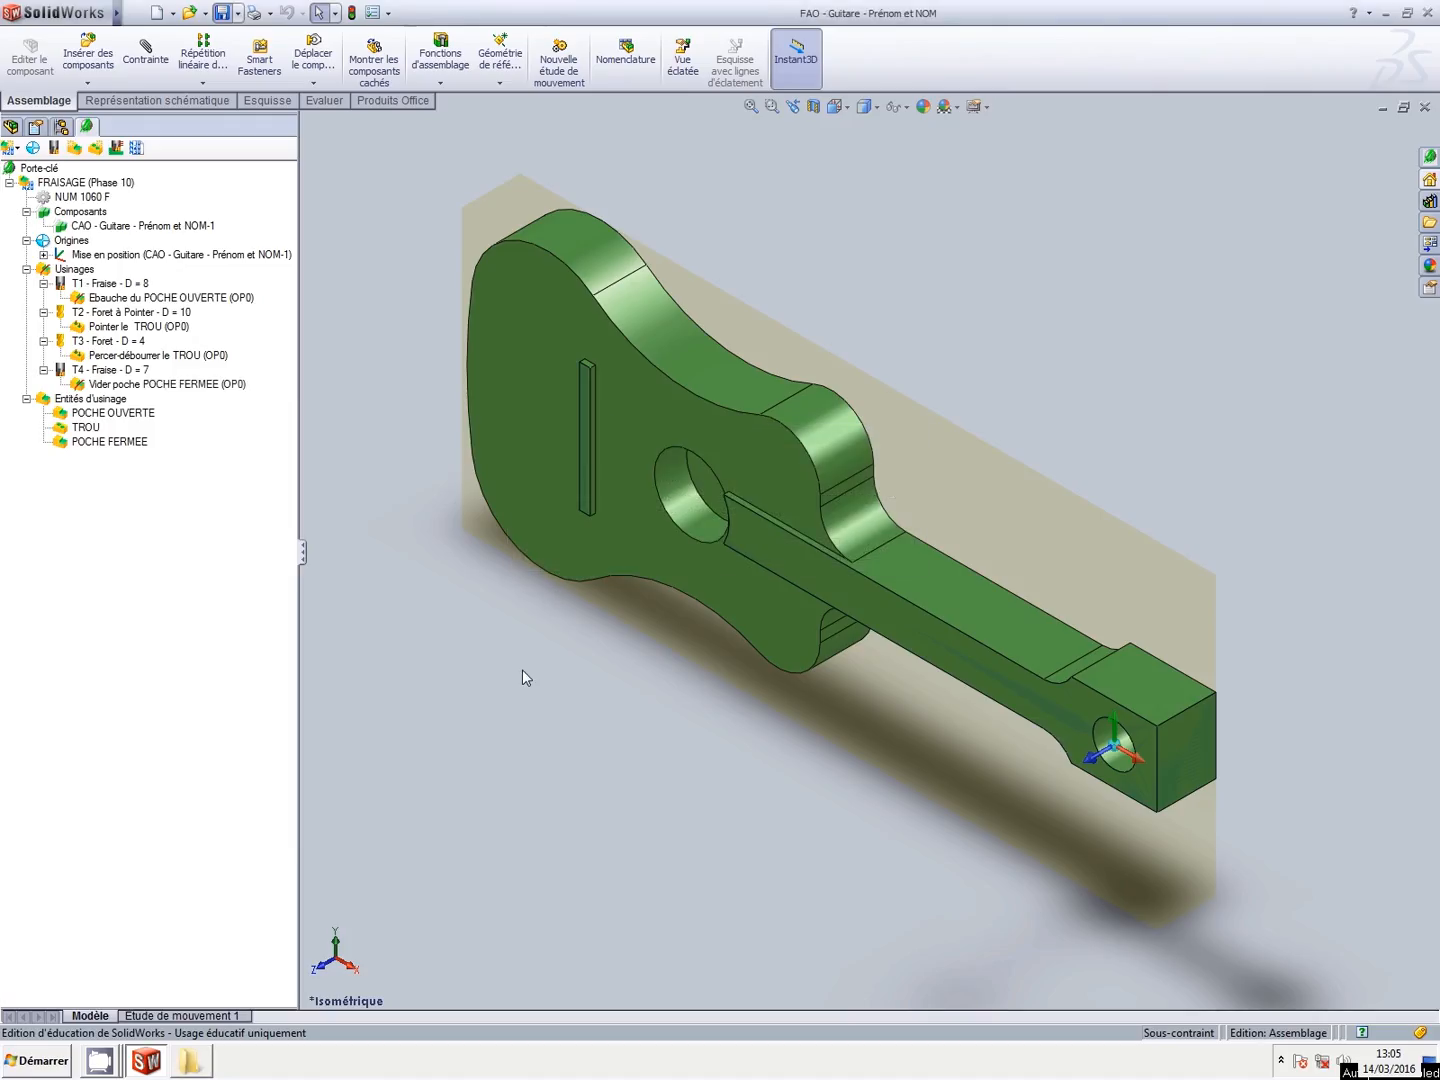
Create a PROFIL milling entity from the guitar's complete outer contour, starting from the curved side face of the body.
left_click(697, 357)
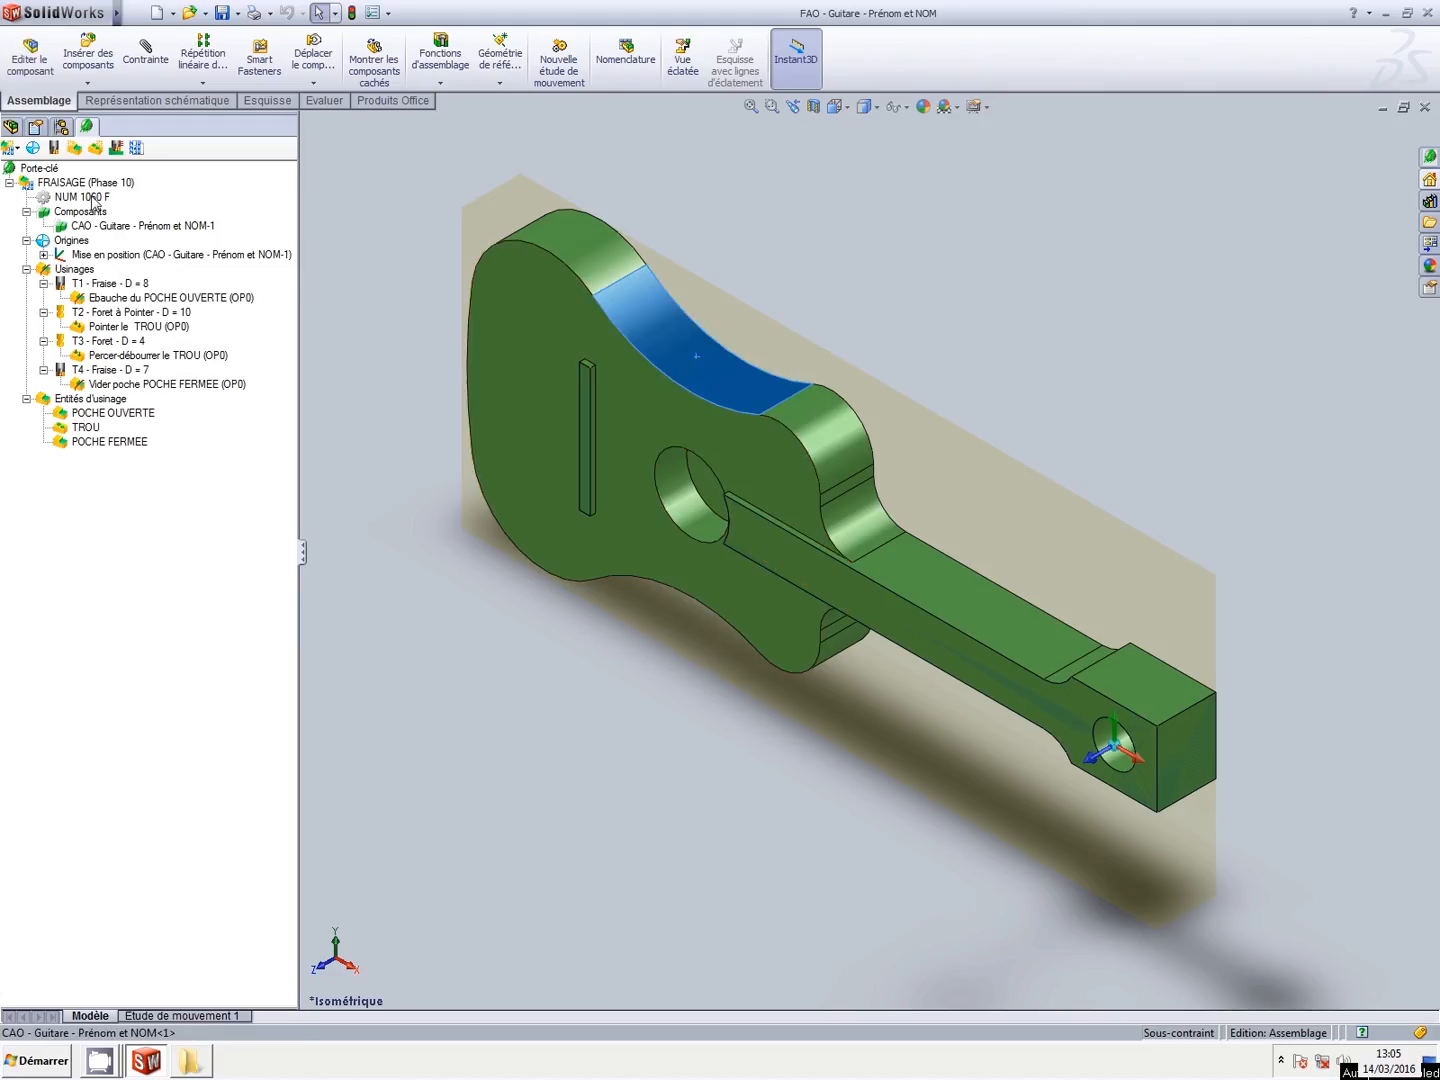
left_click(74, 149)
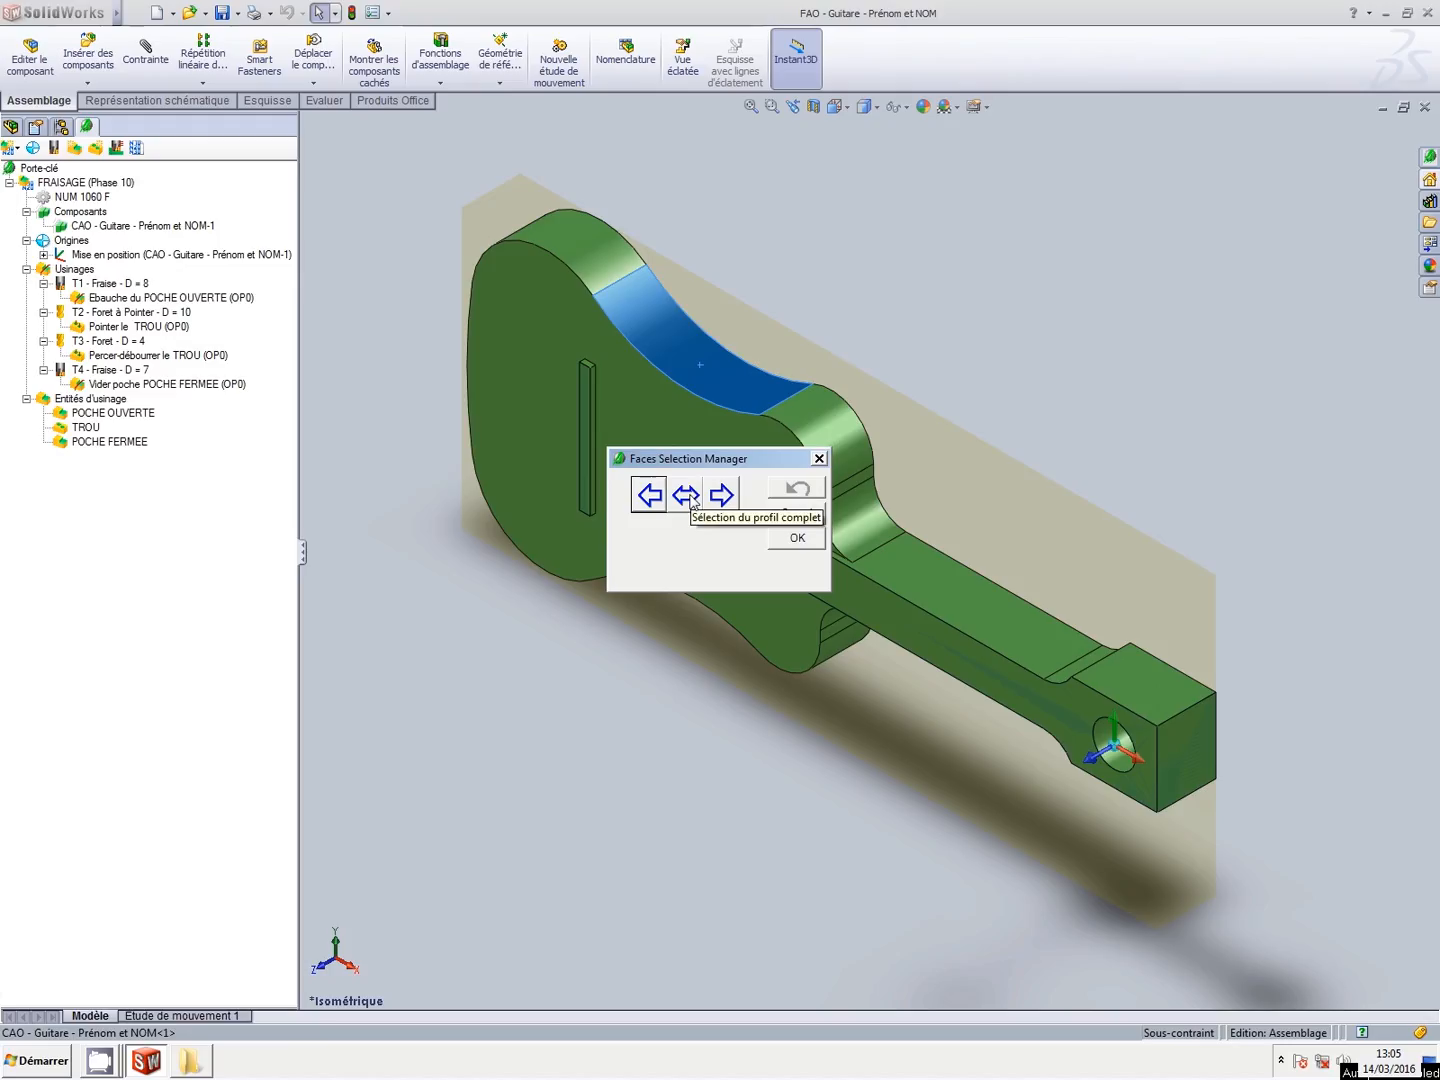
left_click(689, 496)
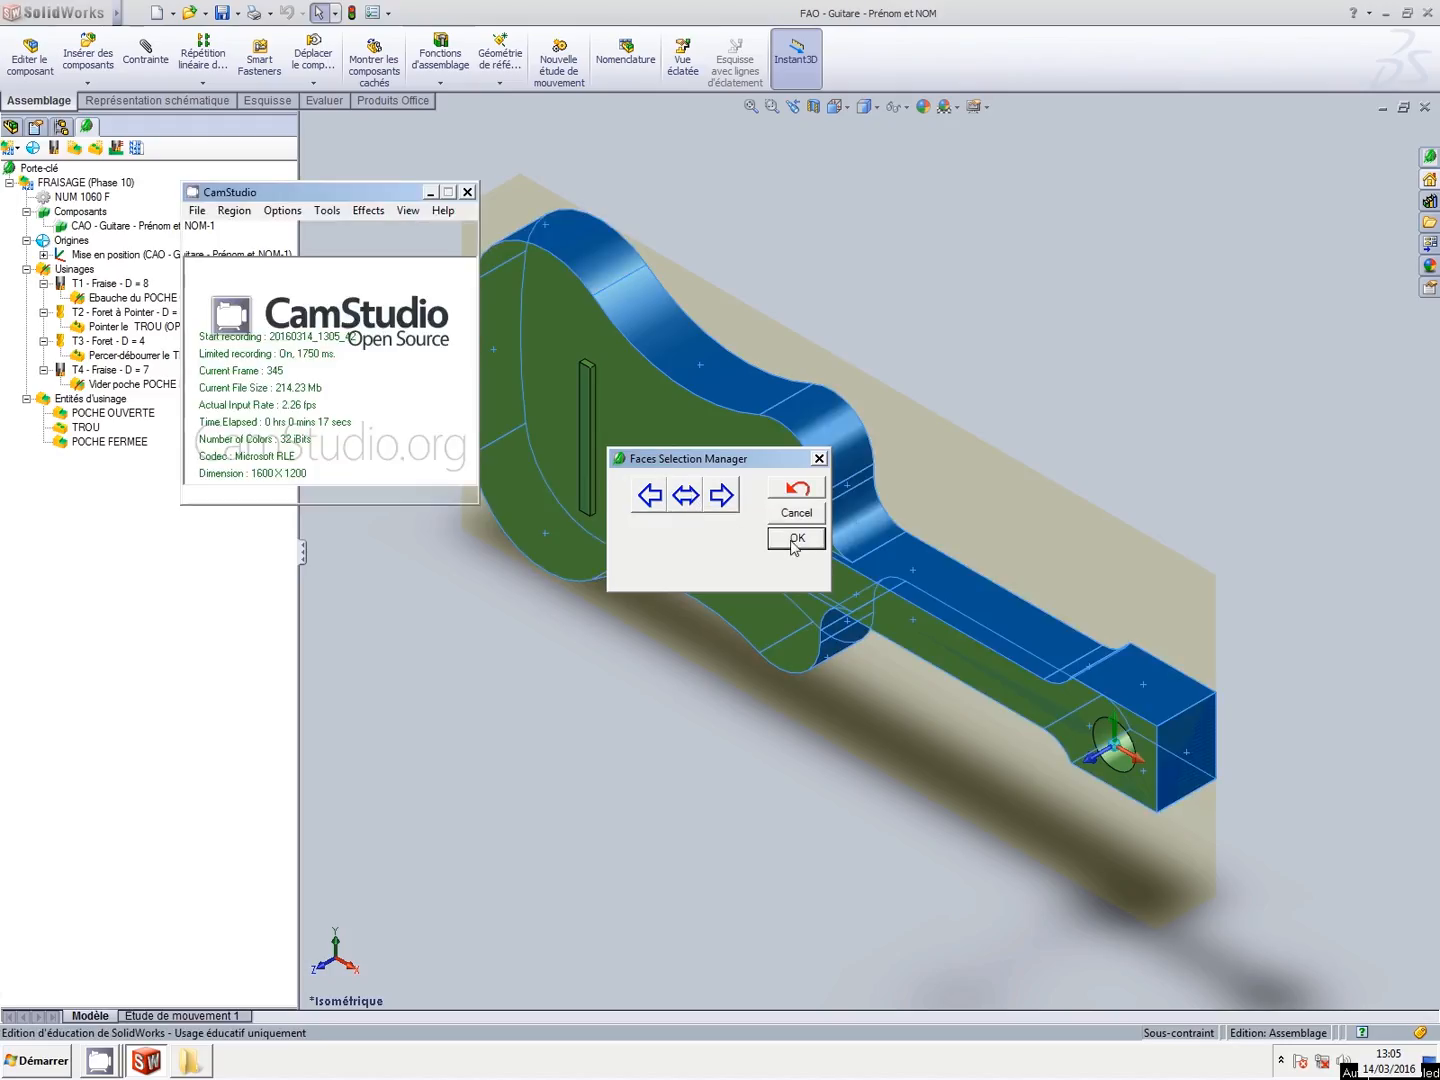
left_click(796, 539)
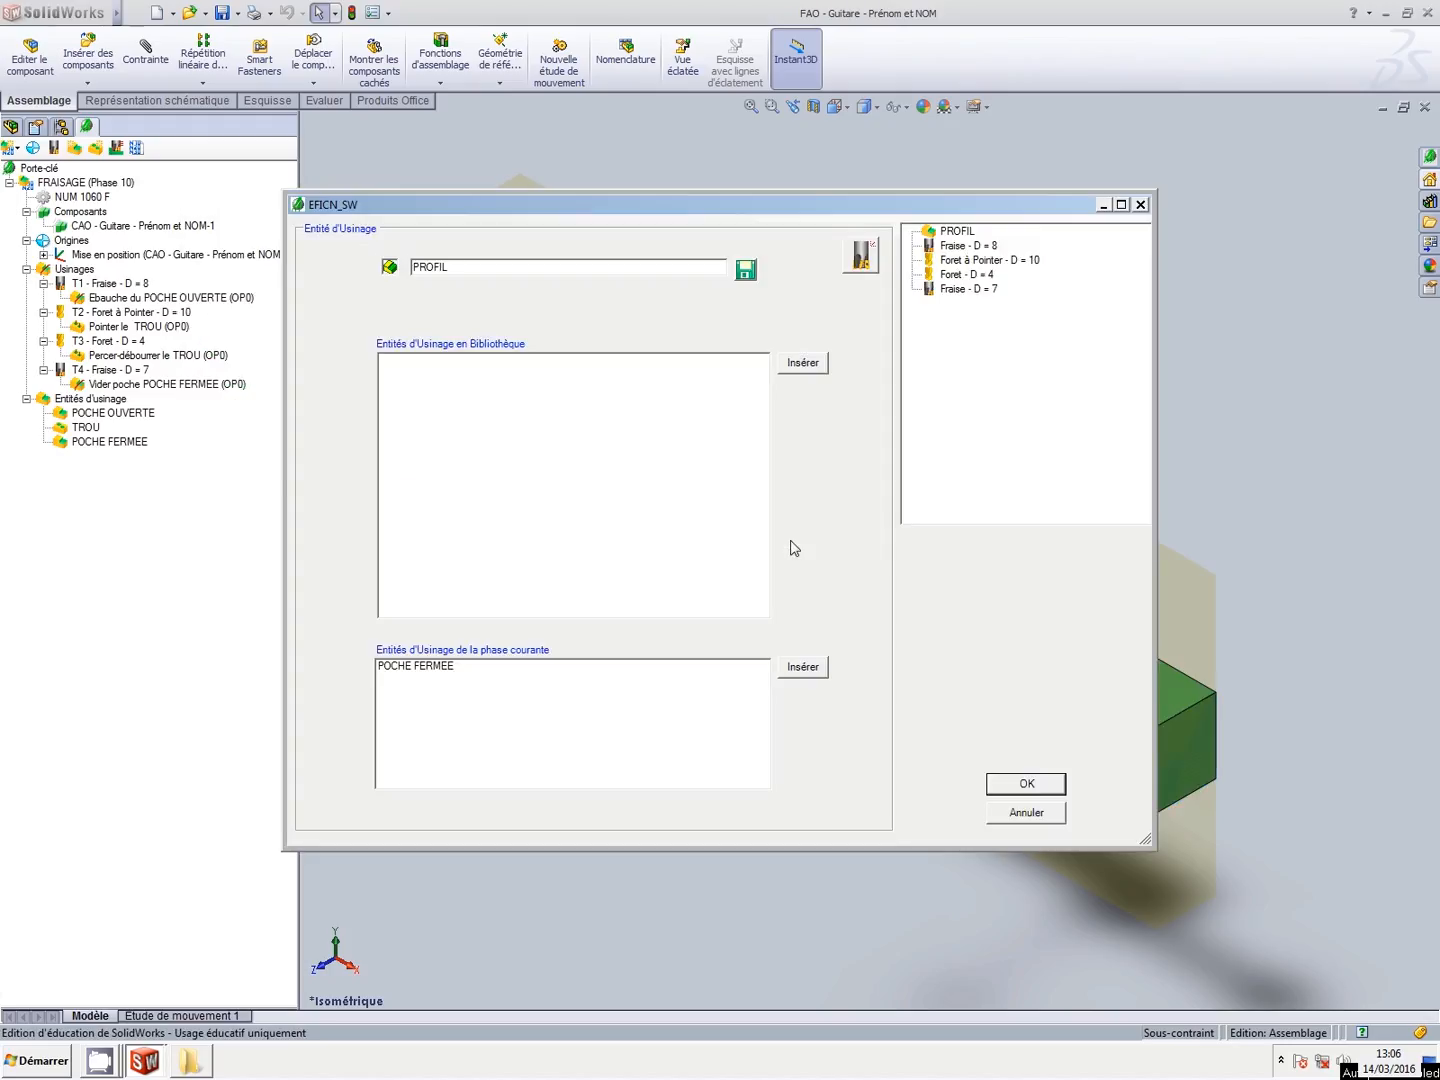
Add the 6 mm TITEX solid roughing mill (3 teeth, série normale DIN 844K) from the library to the current phase.
left_click(861, 258)
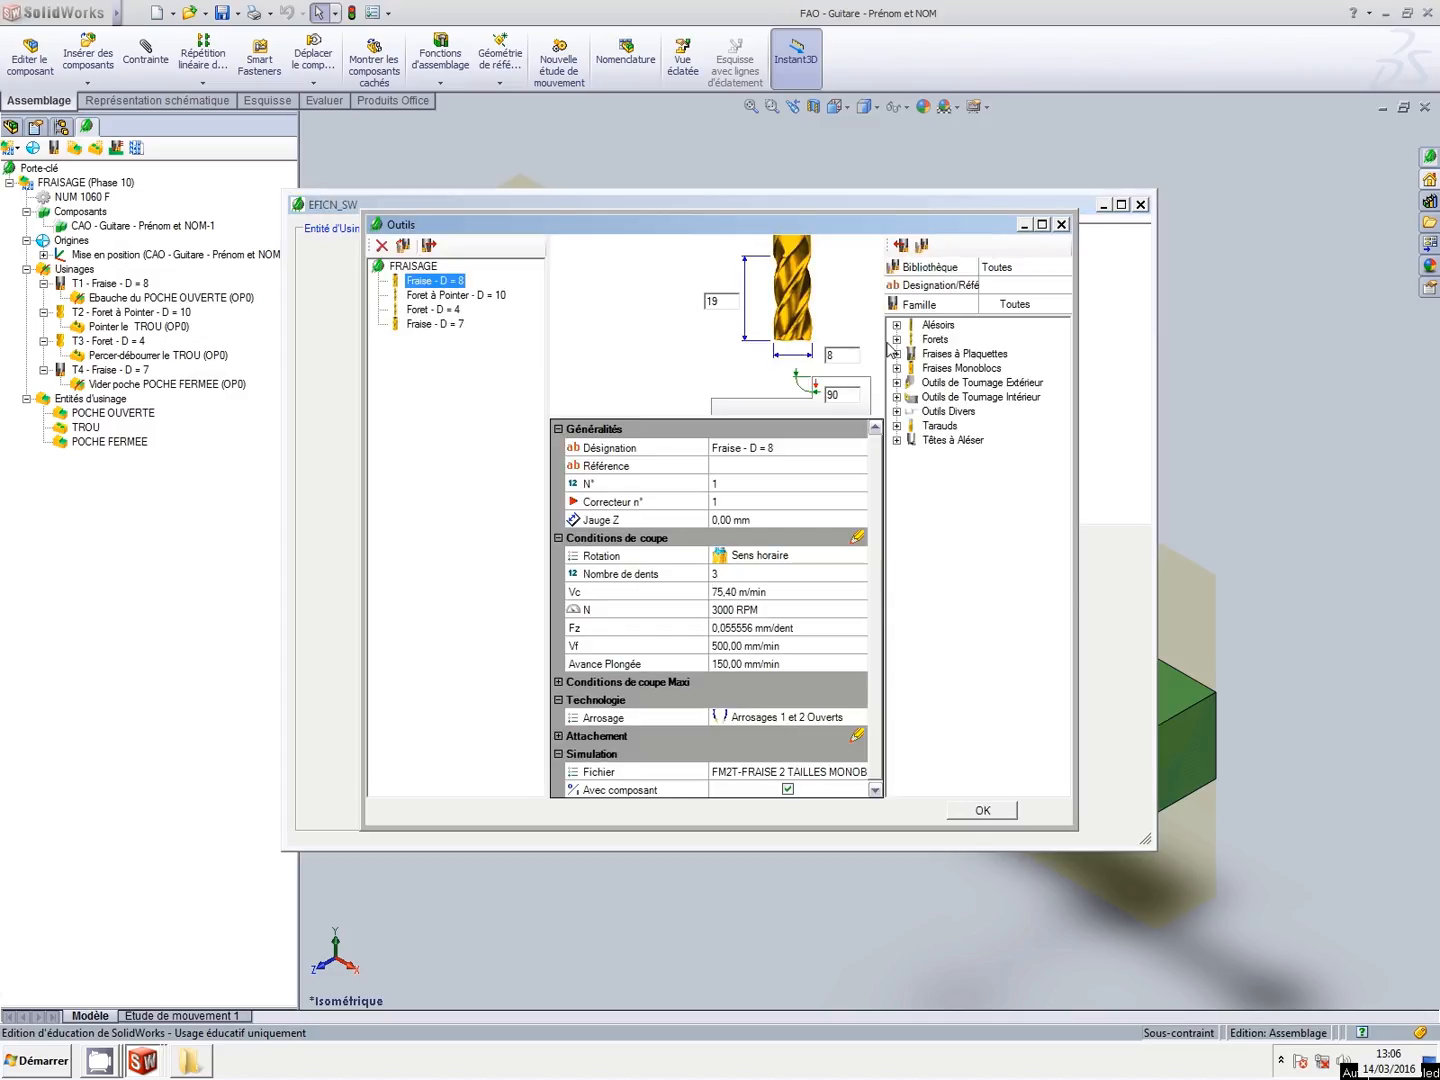
left_click(899, 370)
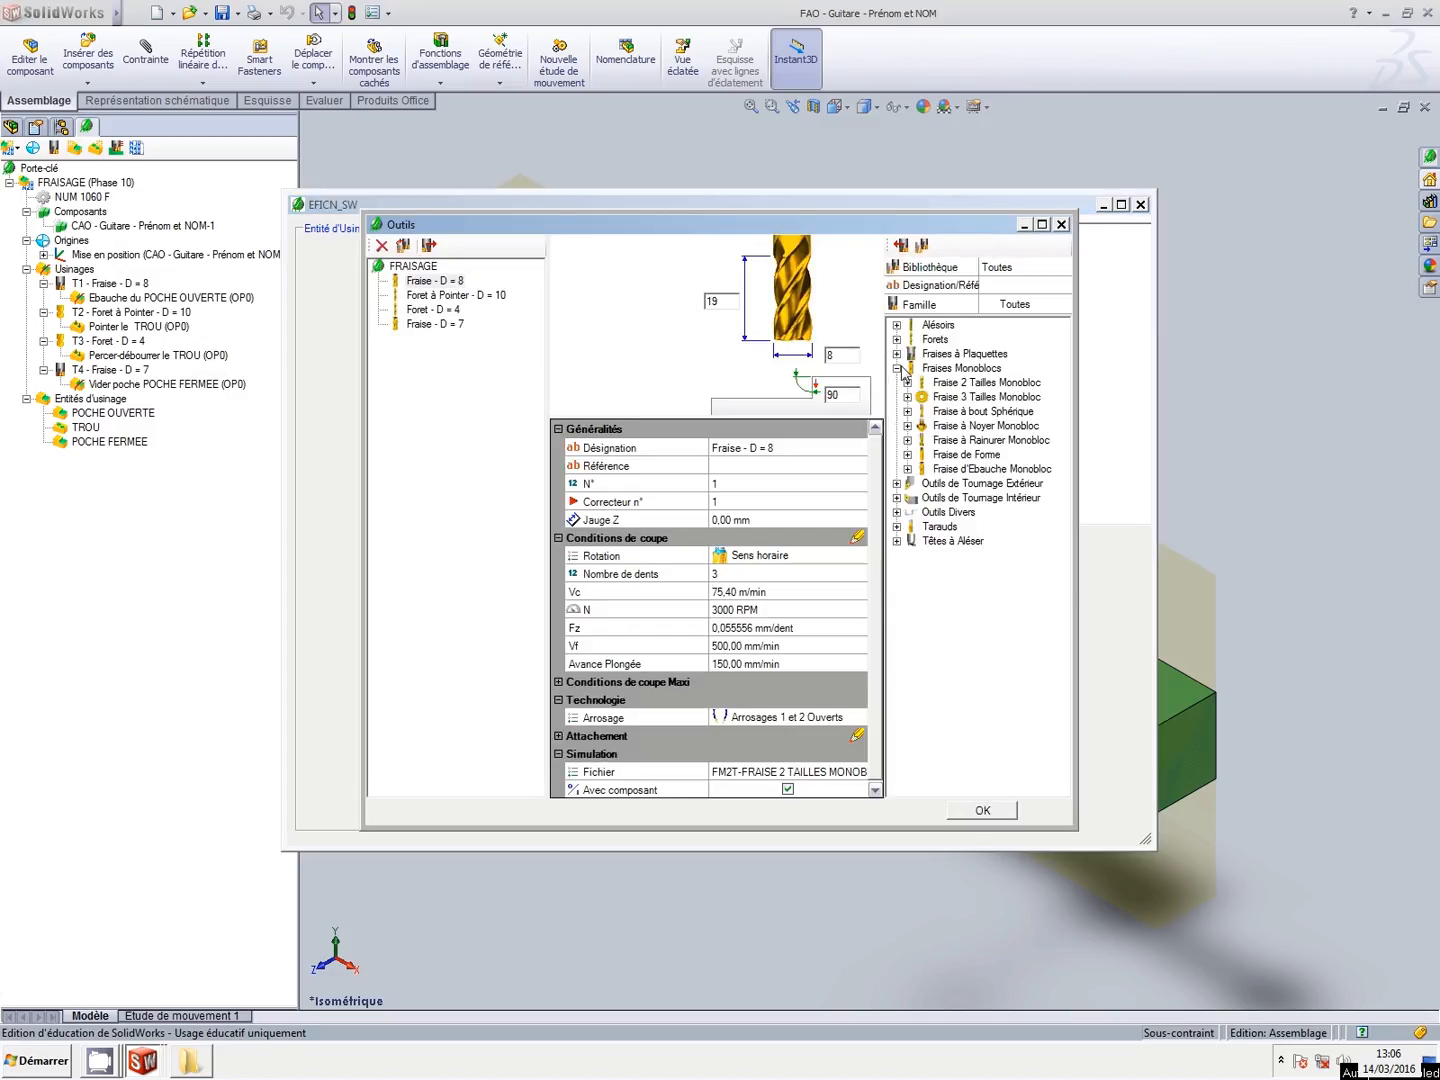
left_click(908, 468)
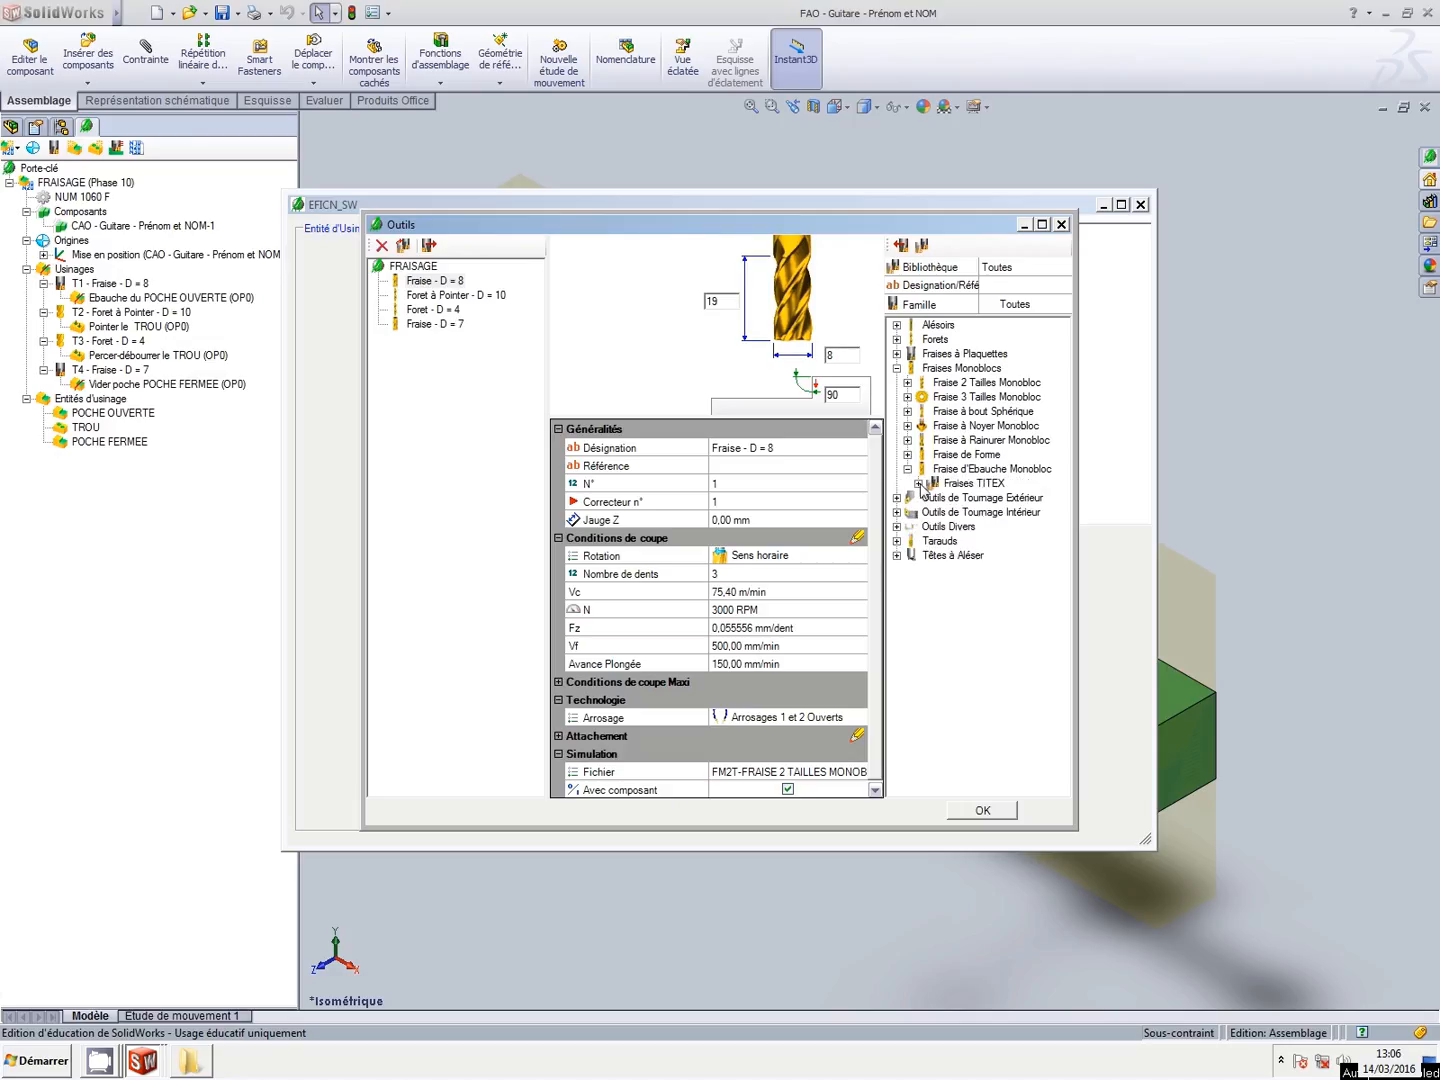
left_click(918, 482)
left_click_drag(939, 796, 997, 795)
scroll(986, 729, "down", 10)
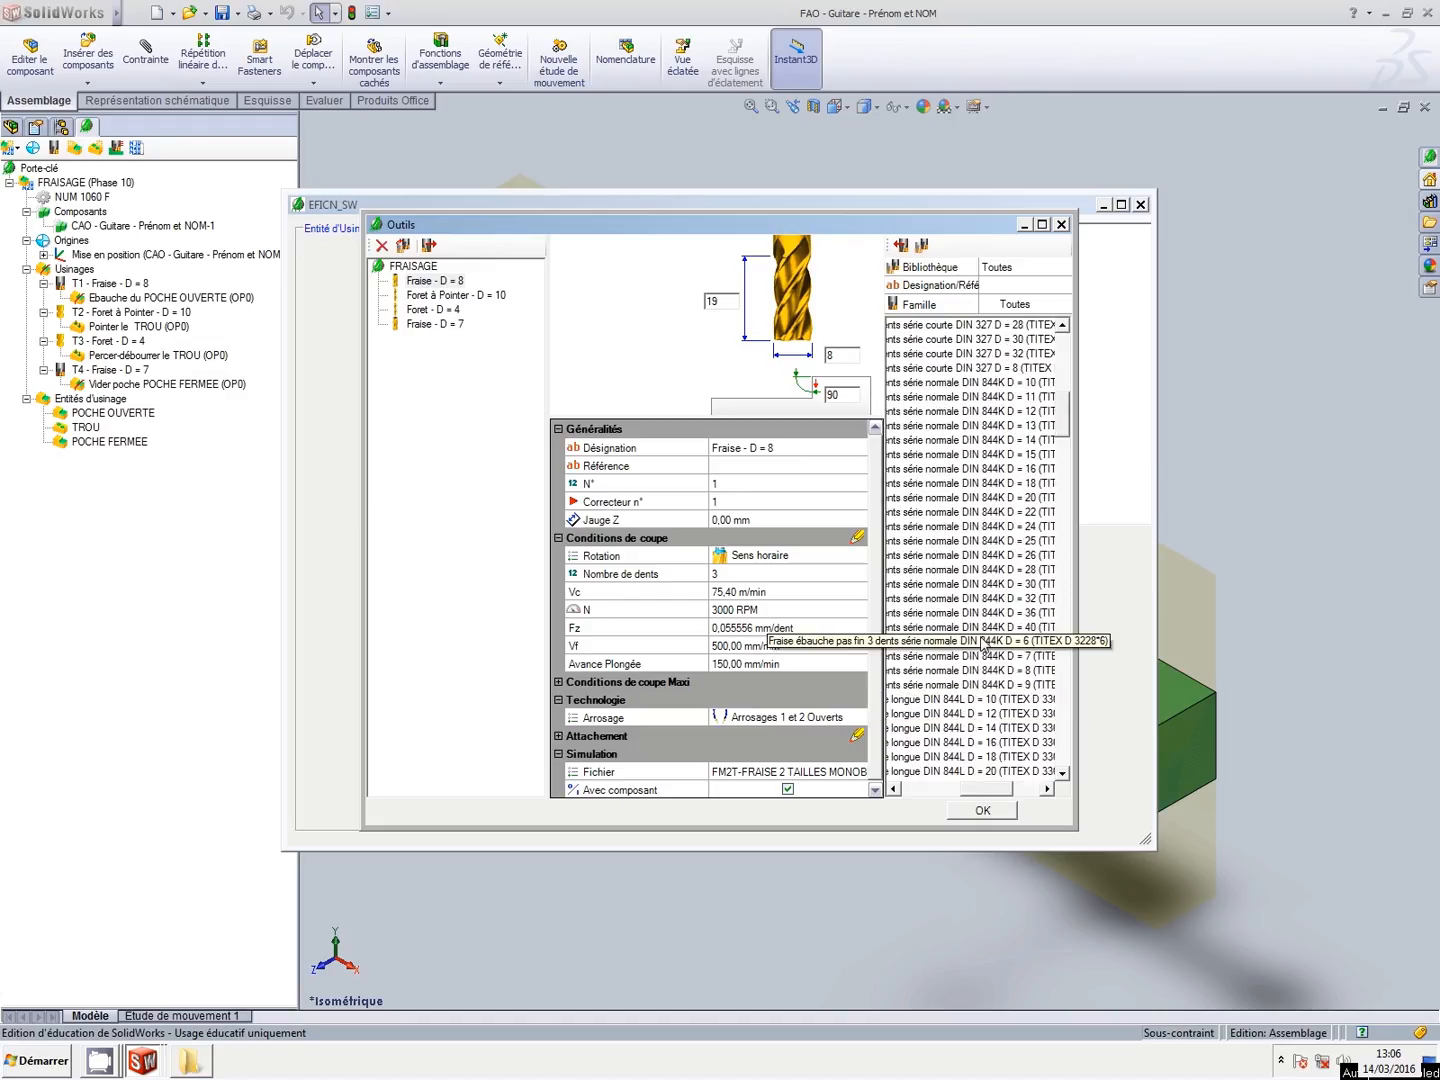
left_click(983, 648)
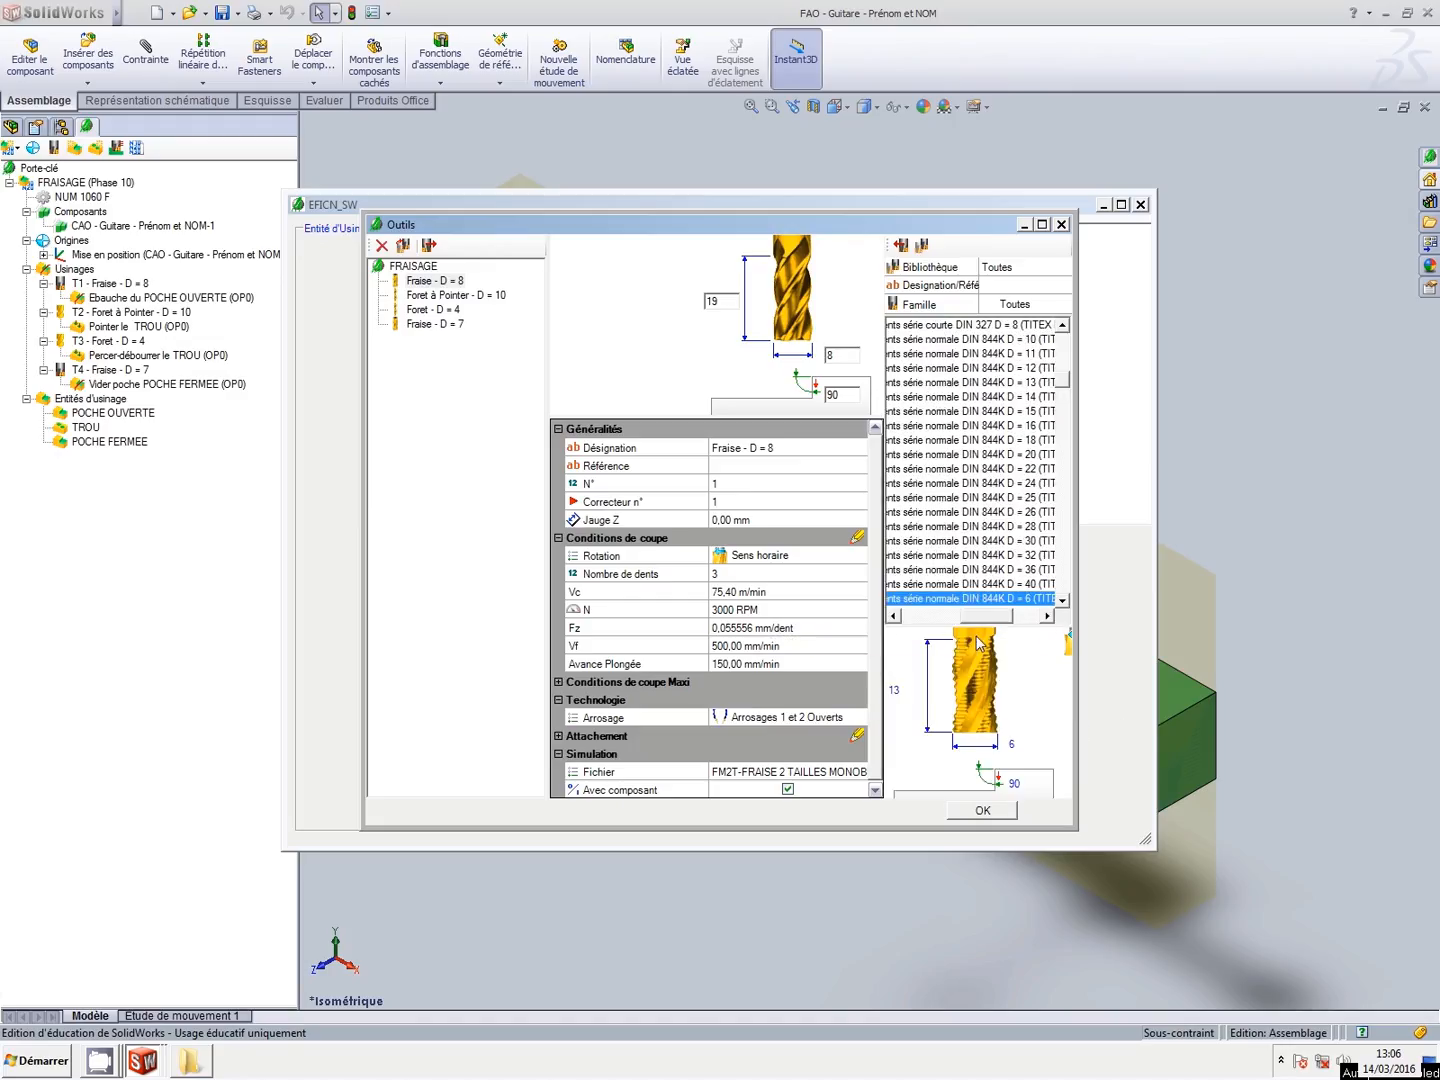
left_click(902, 245)
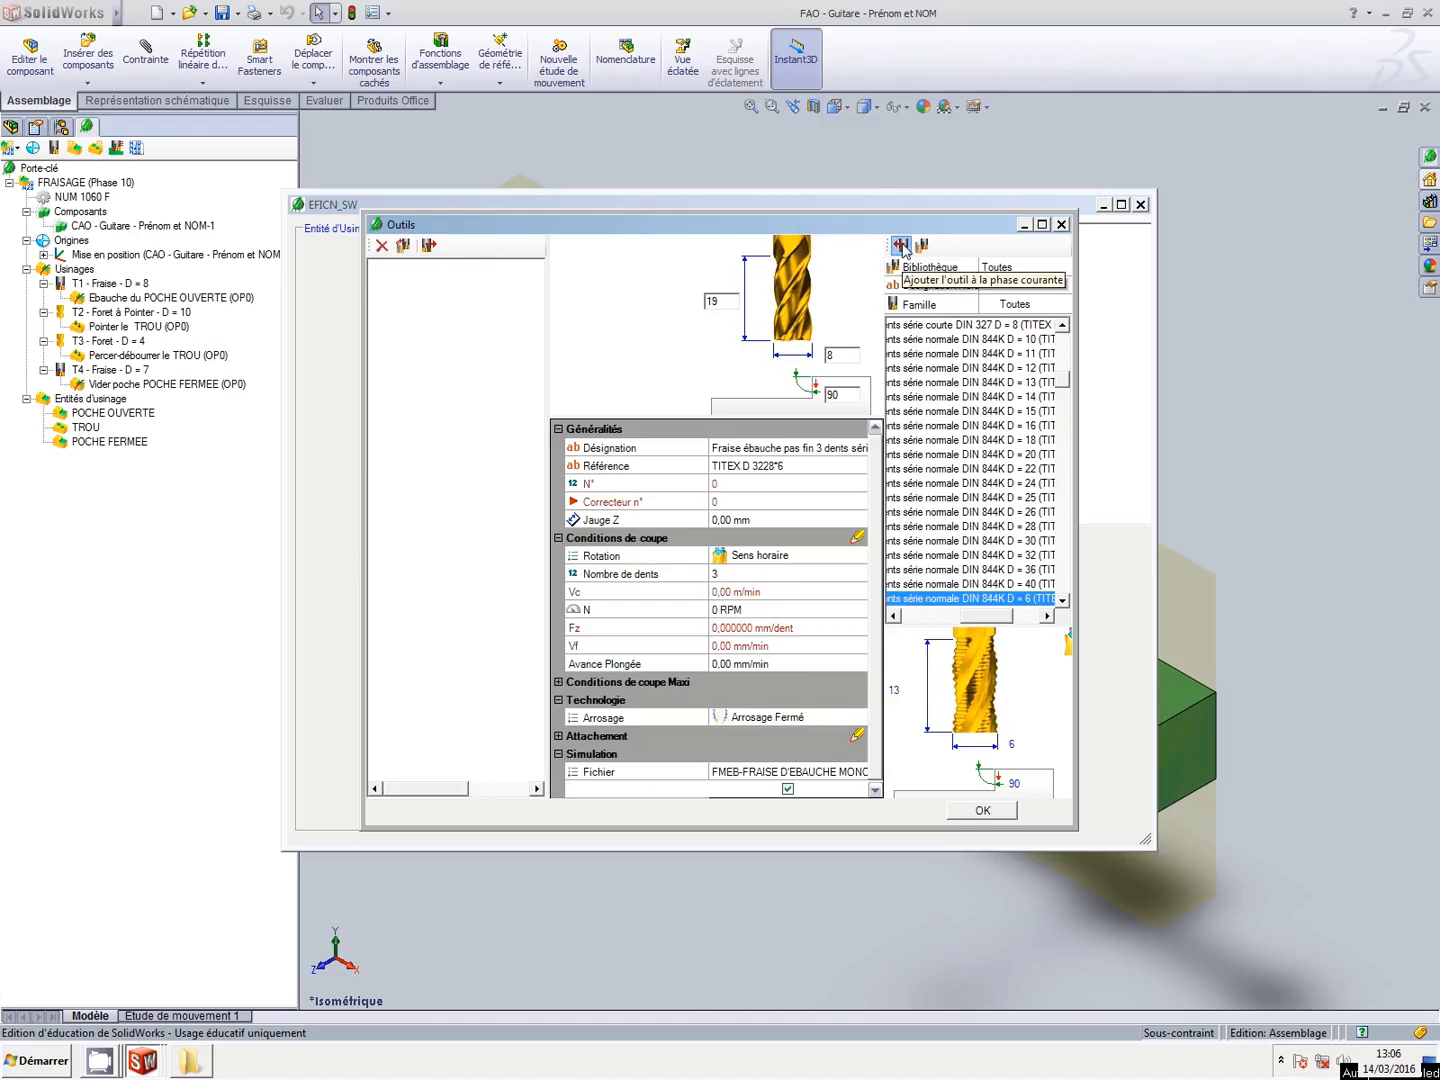
Clear the roughing mill's reference and shorten its designation to Fraise ébauche - D = 6.
left_click(765, 467)
key("Delete")
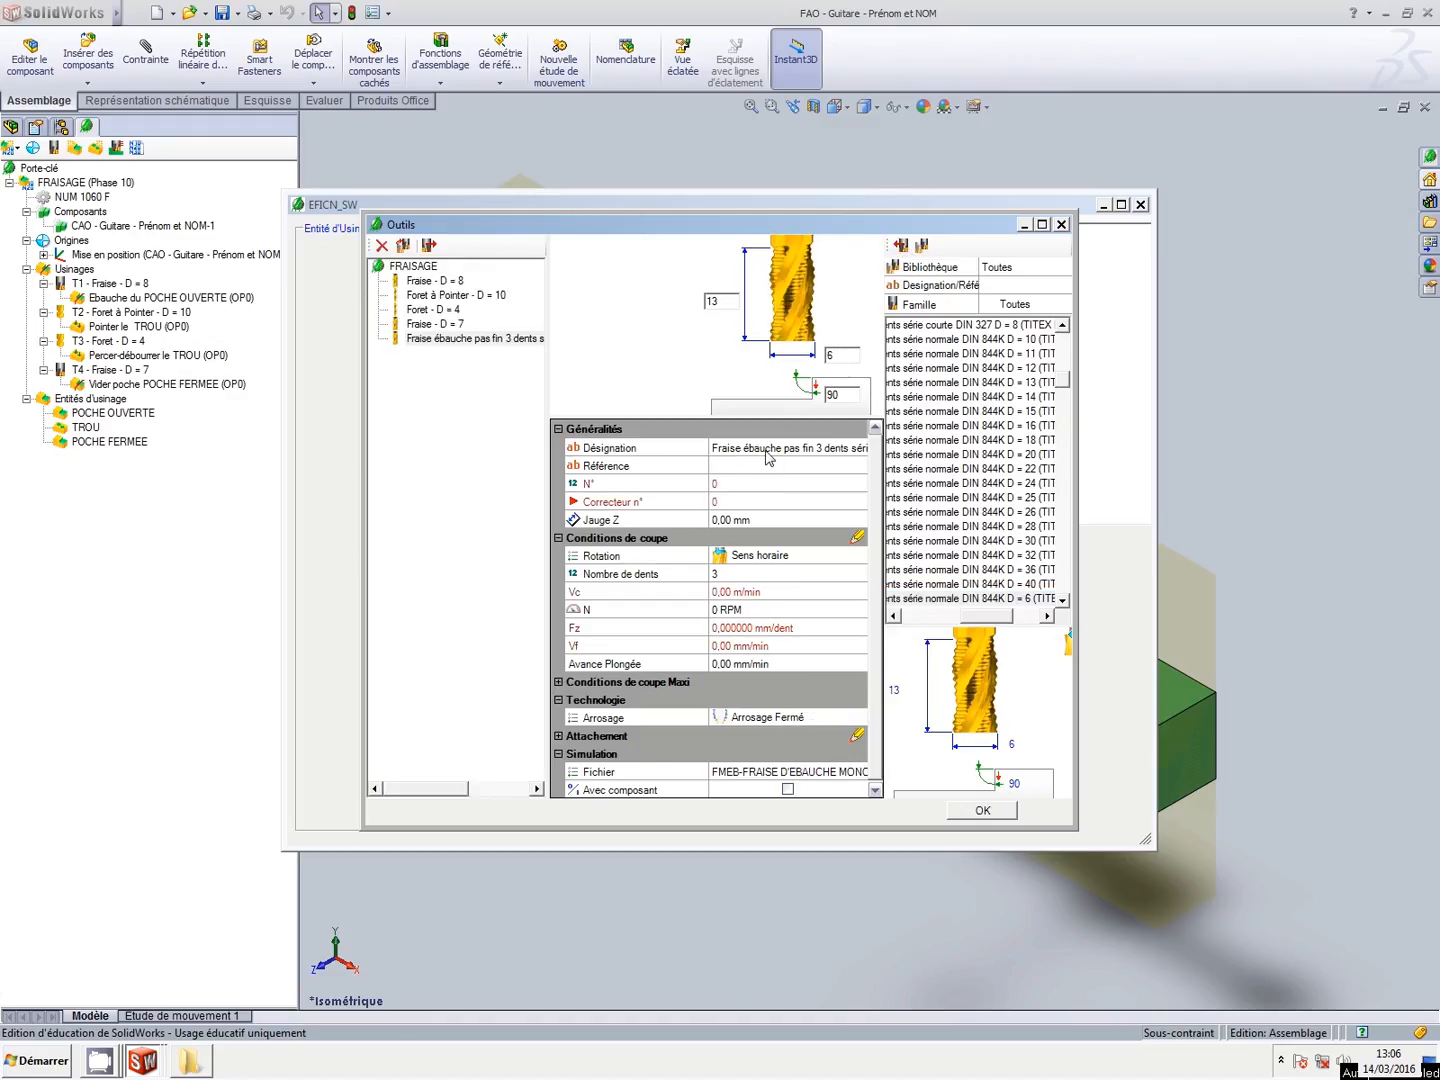
left_click(782, 447)
left_click_drag(741, 447, 846, 451)
key("Delete")
left_click(778, 449)
key("Delete")
key("Delete")
key("Delete")
key("Delete")
key("Delete")
key("Delete")
key("Delete")
key("Delete")
key("Delete")
key("Delete")
key("Delete")
key("Delete")
key("Delete")
key("Delete")
key("Delete")
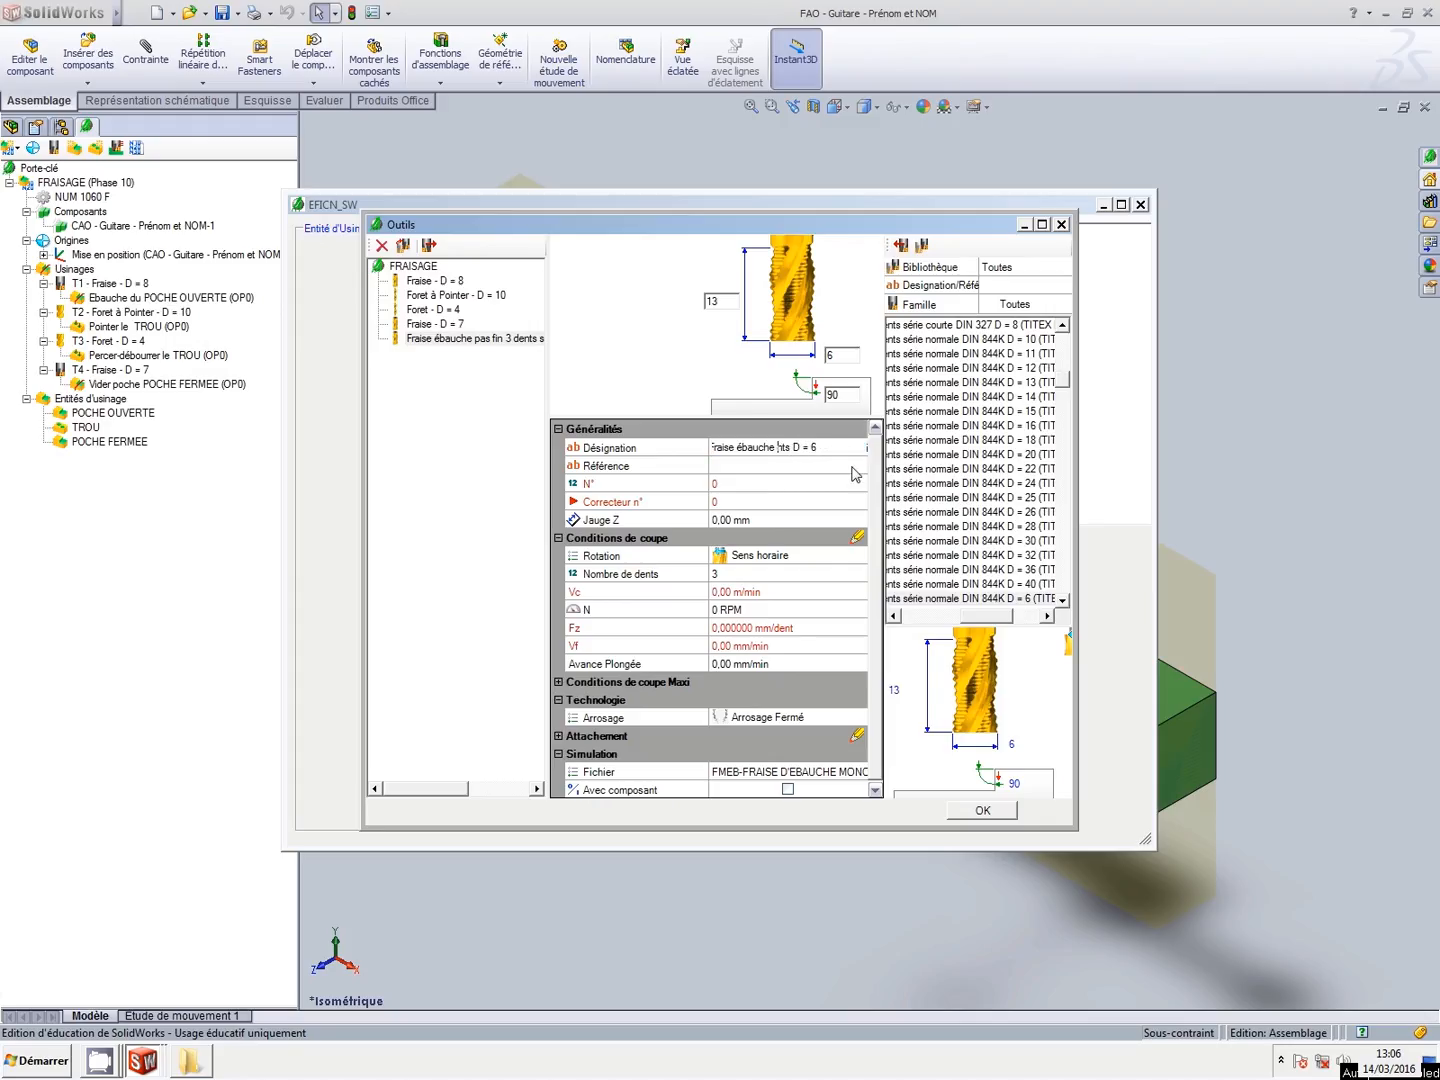
type("-")
Set the roughing mill's tool number to 5.
left_click(778, 483)
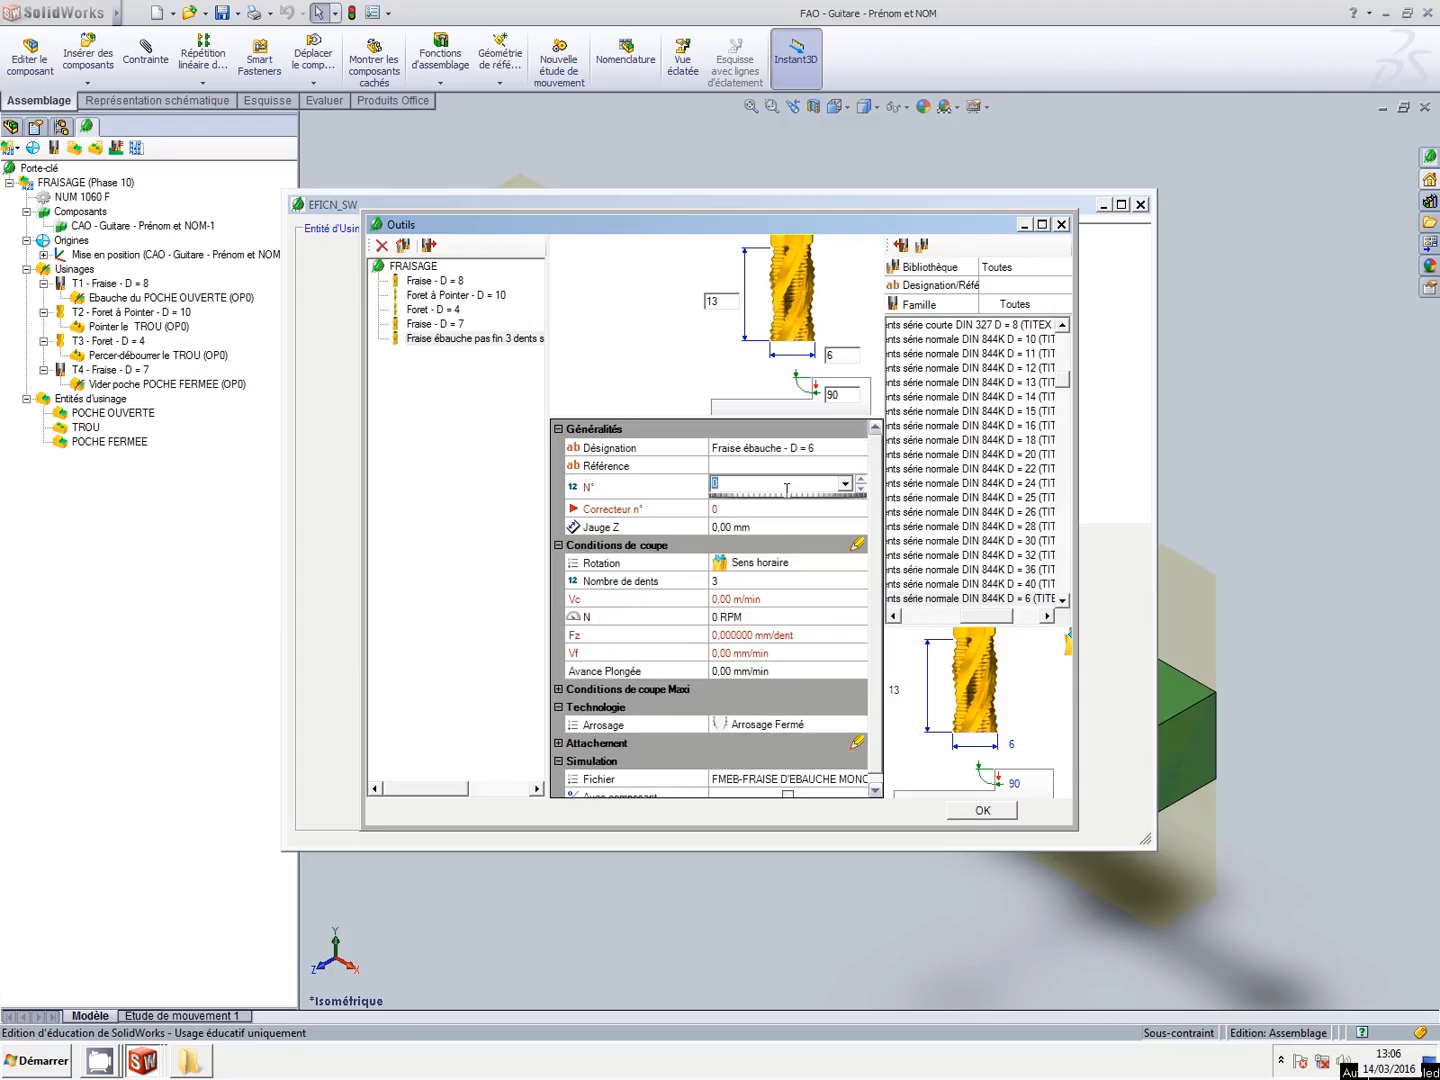
type("5")
key("Return")
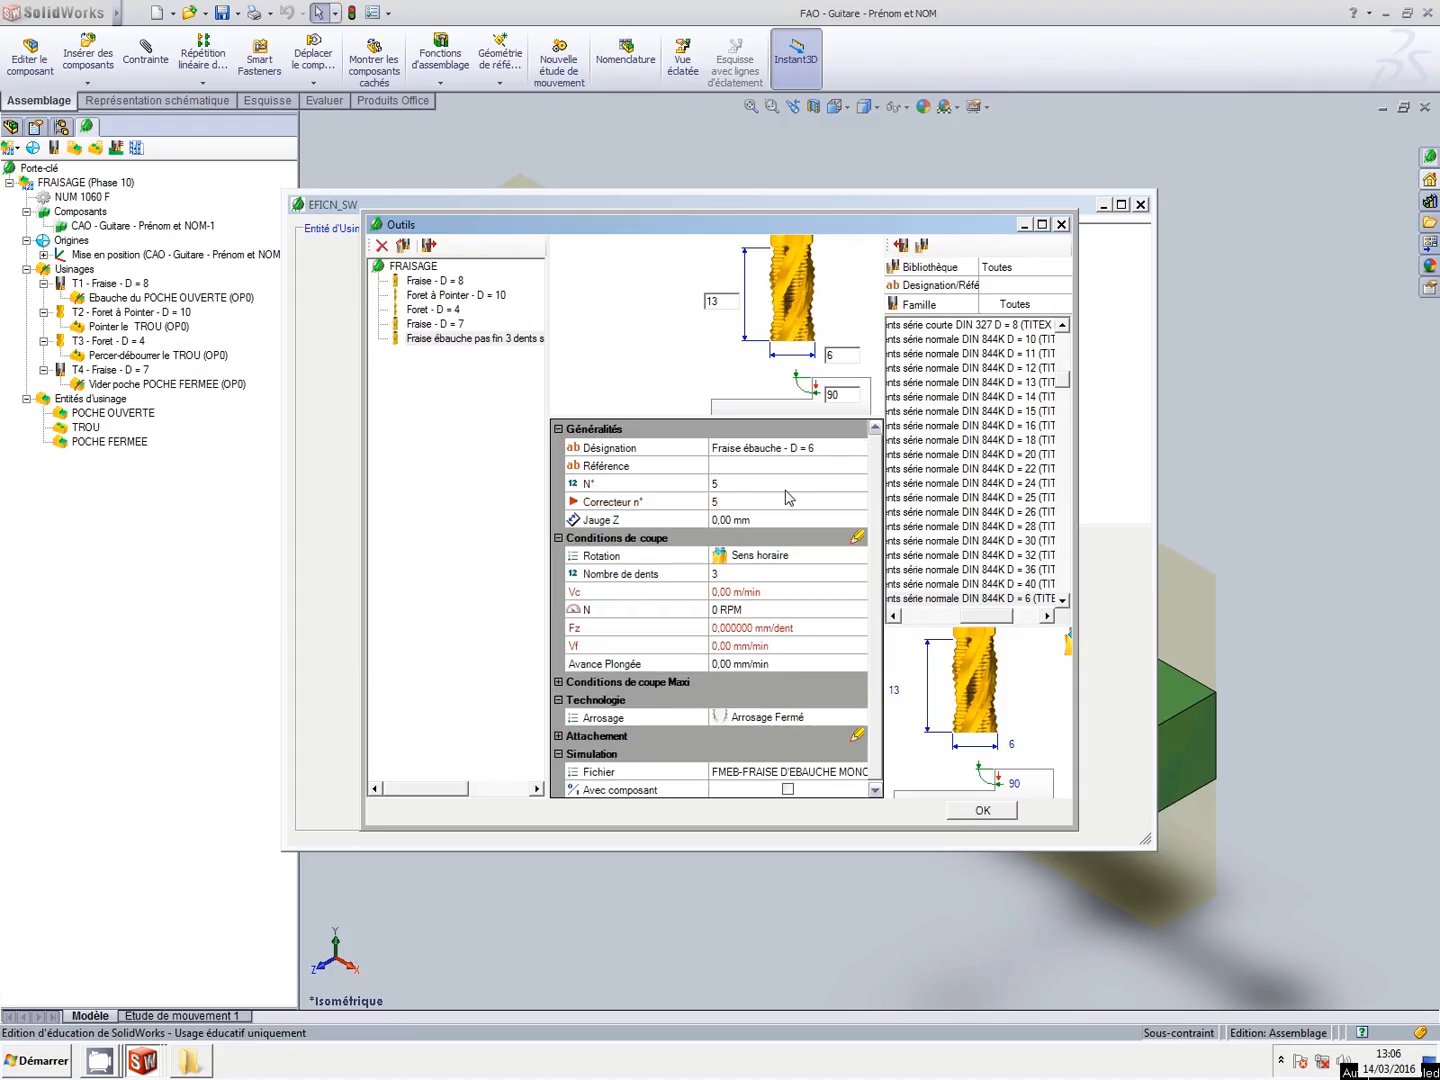
Set the roughing mill's spindle speed to 3000 RPM, feed rate to 500 mm/min and plunge feed to 200 mm/min.
left_click(756, 611)
key("BackSpace")
type("3000")
left_click(743, 646)
type("500")
key("Return")
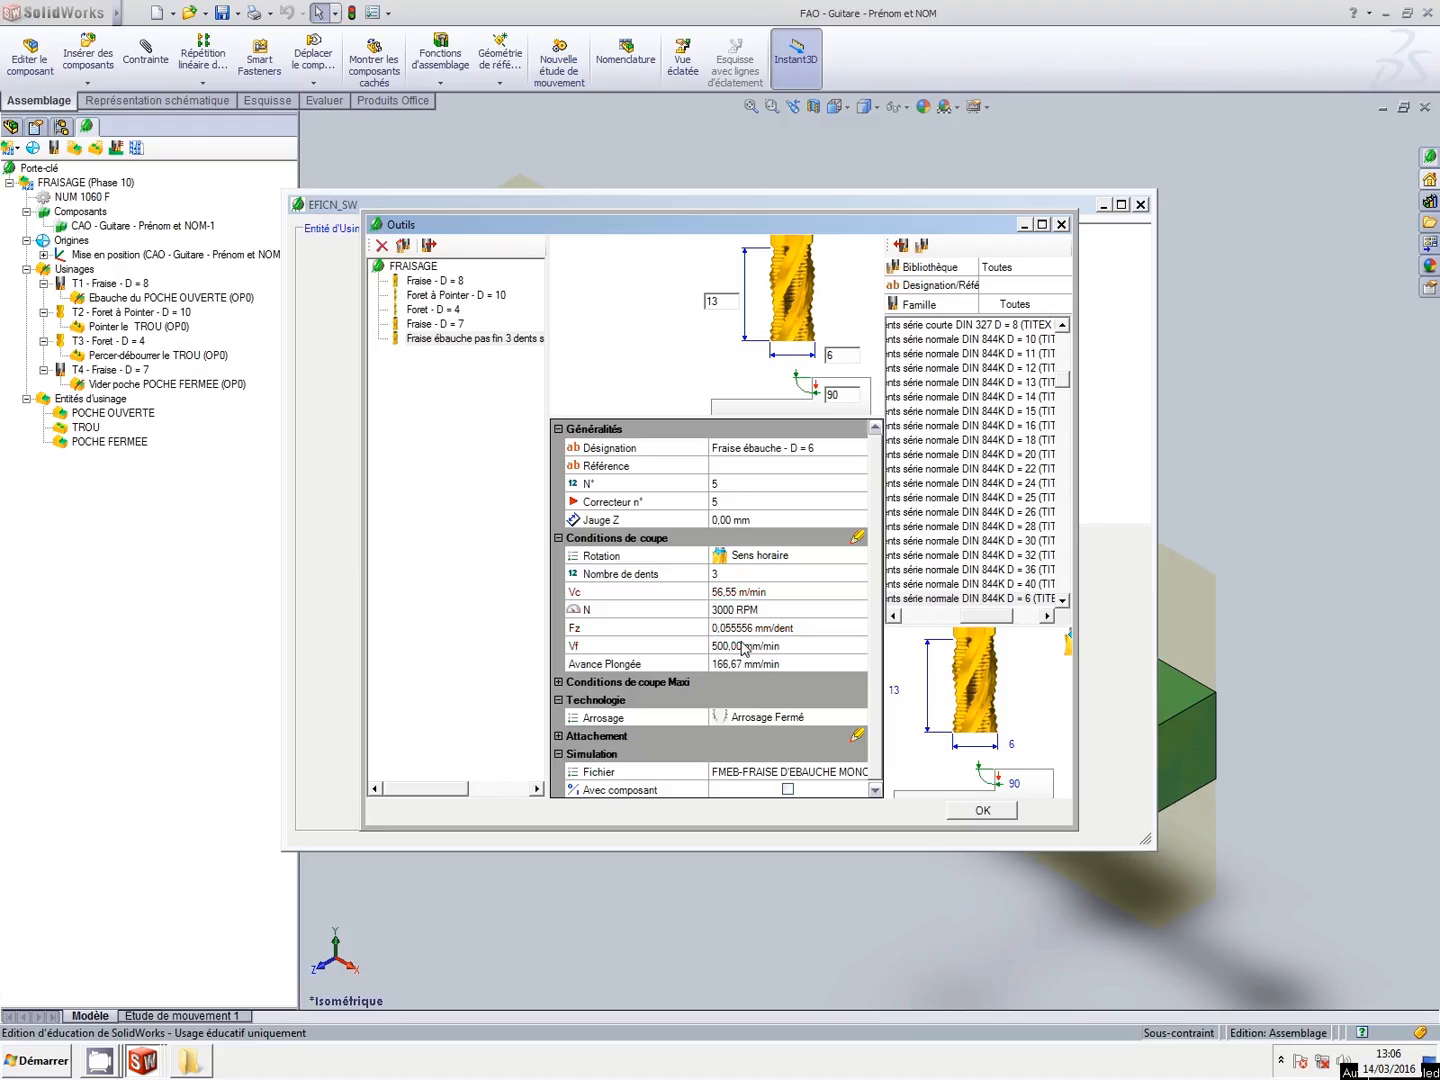
left_click(742, 664)
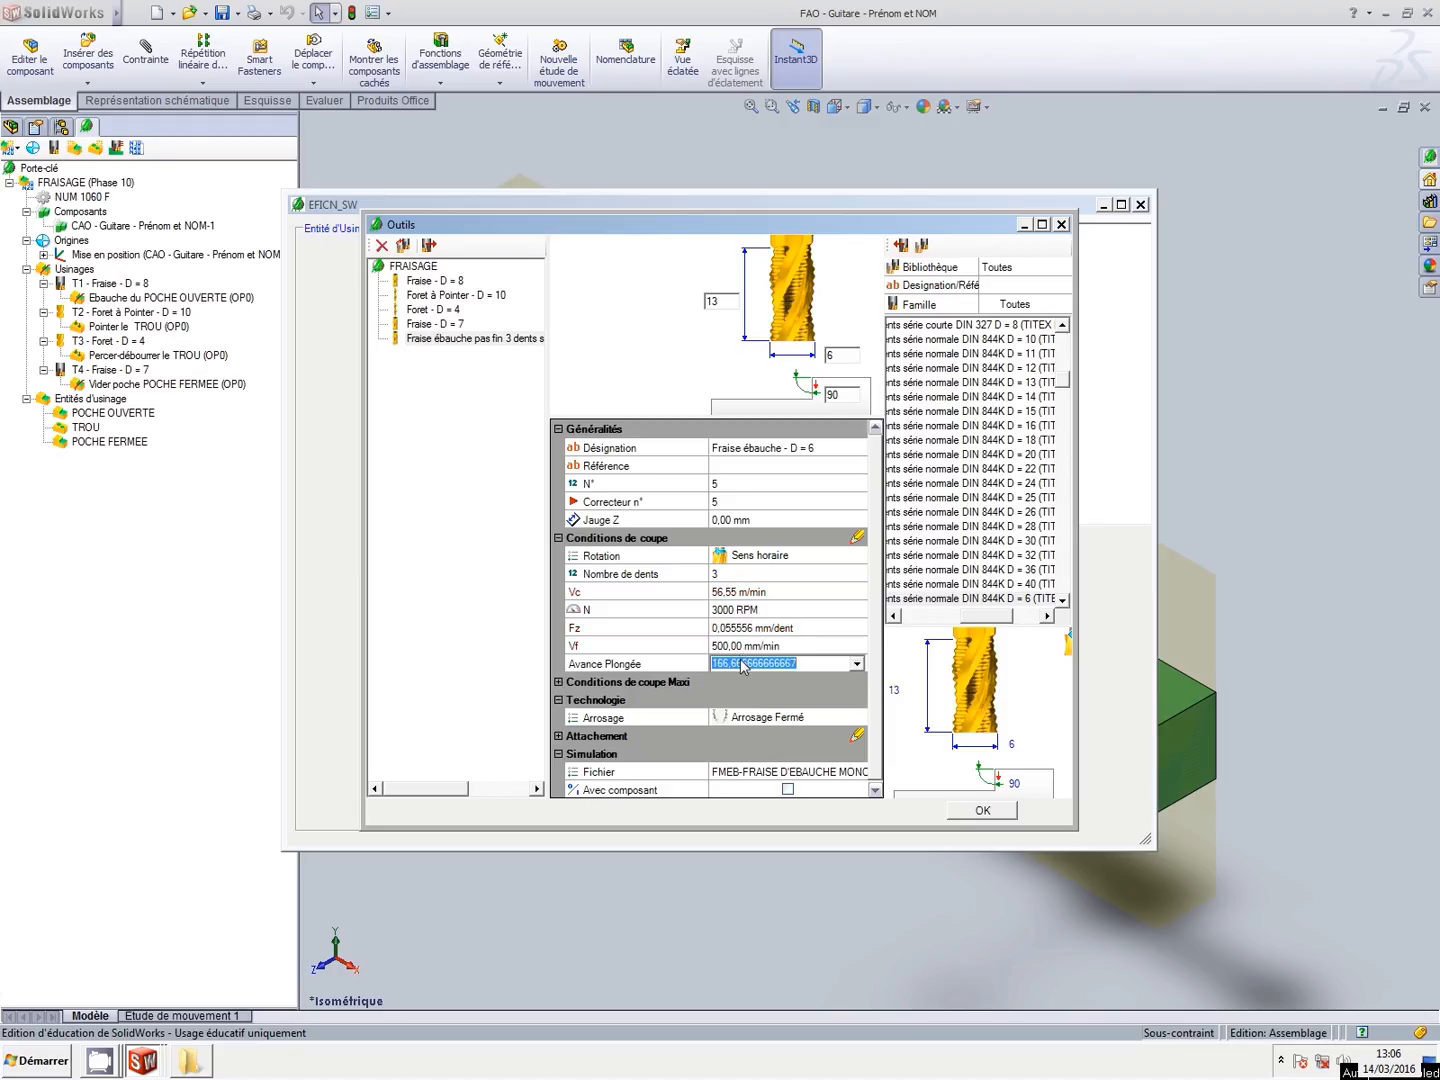
type("200")
key("Return")
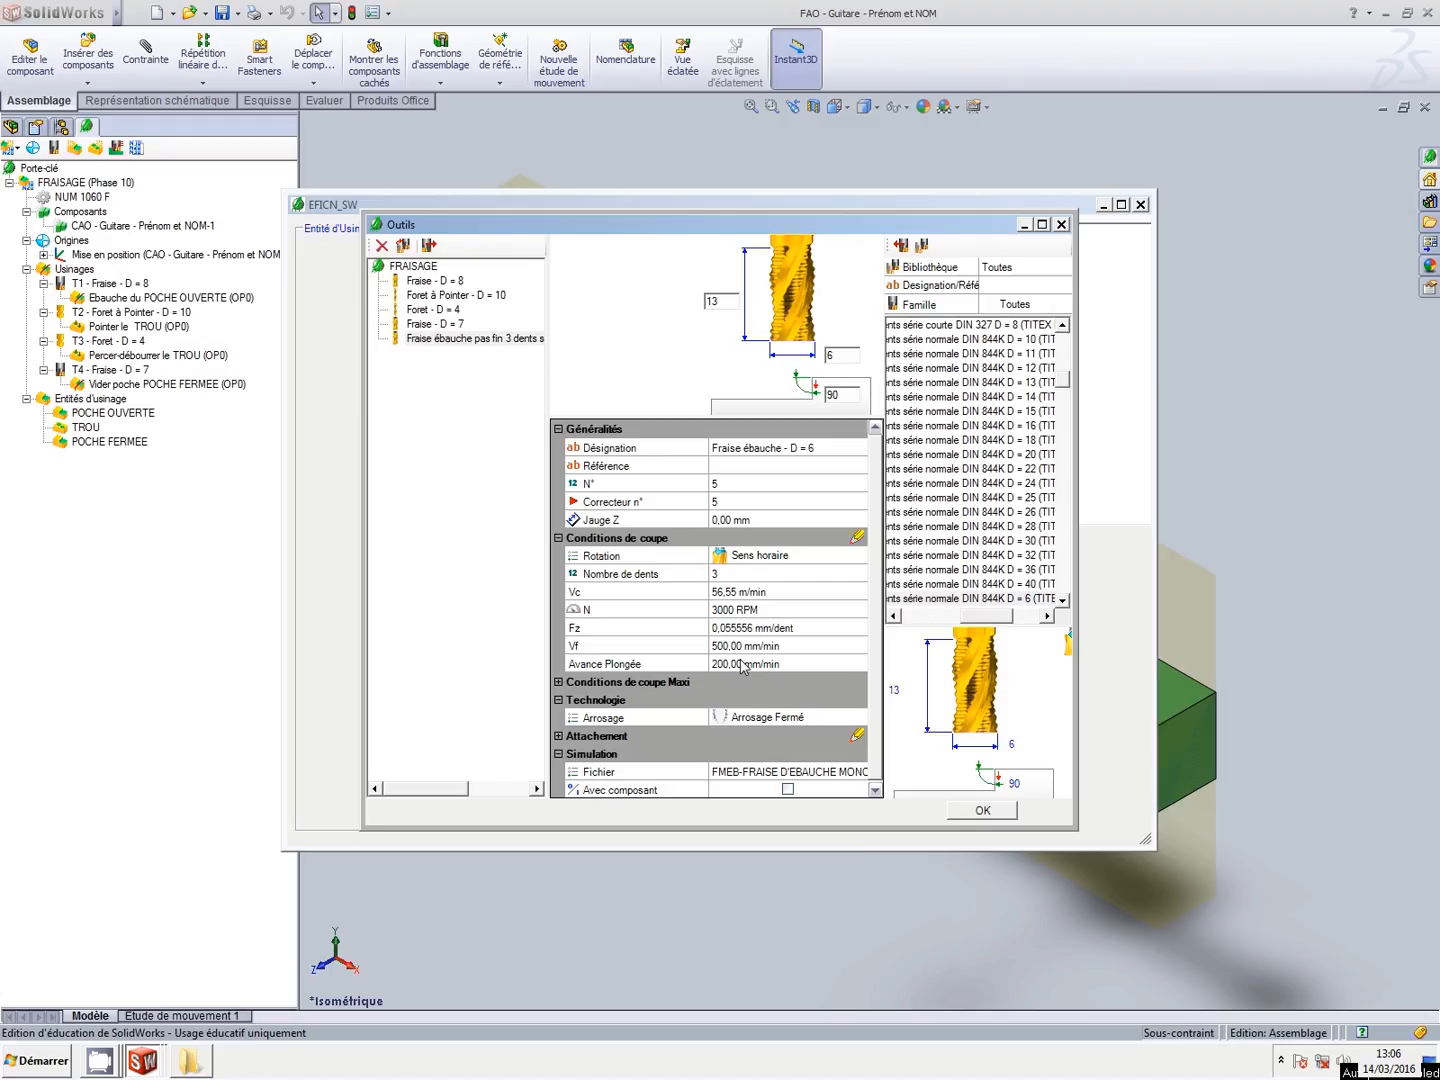
Set the roughing mill's coolant to Arrosages 1 et 2 Ouverts, enable simulation with component and validate the tool.
left_click(779, 725)
left_click(806, 883)
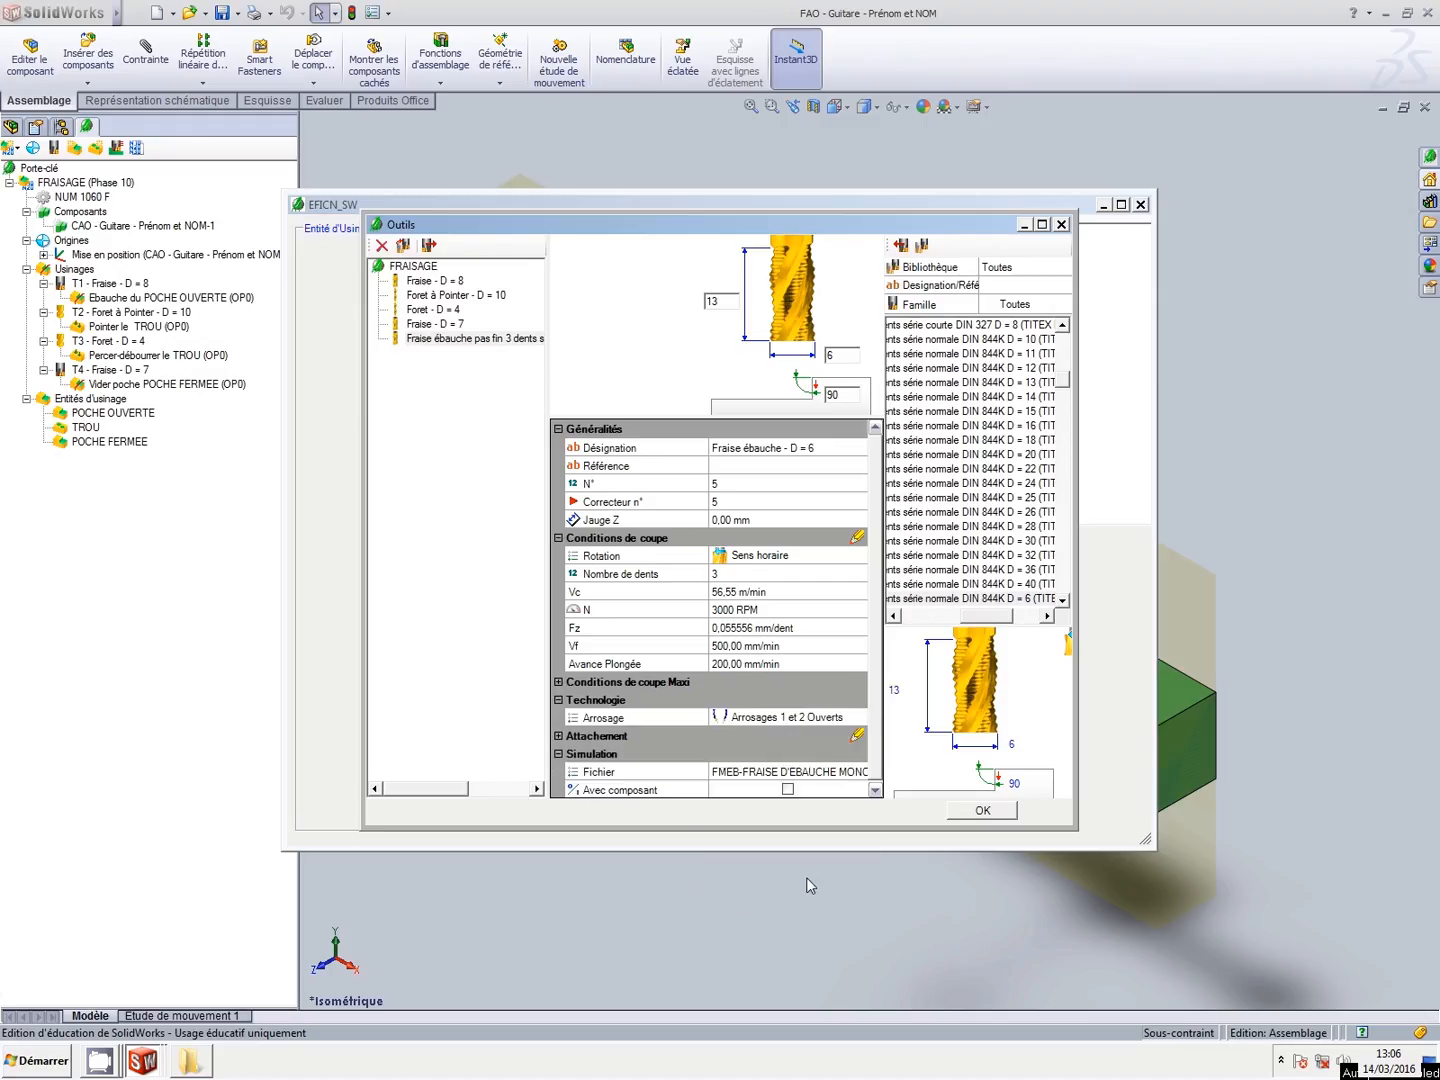
left_click(787, 790)
left_click(977, 815)
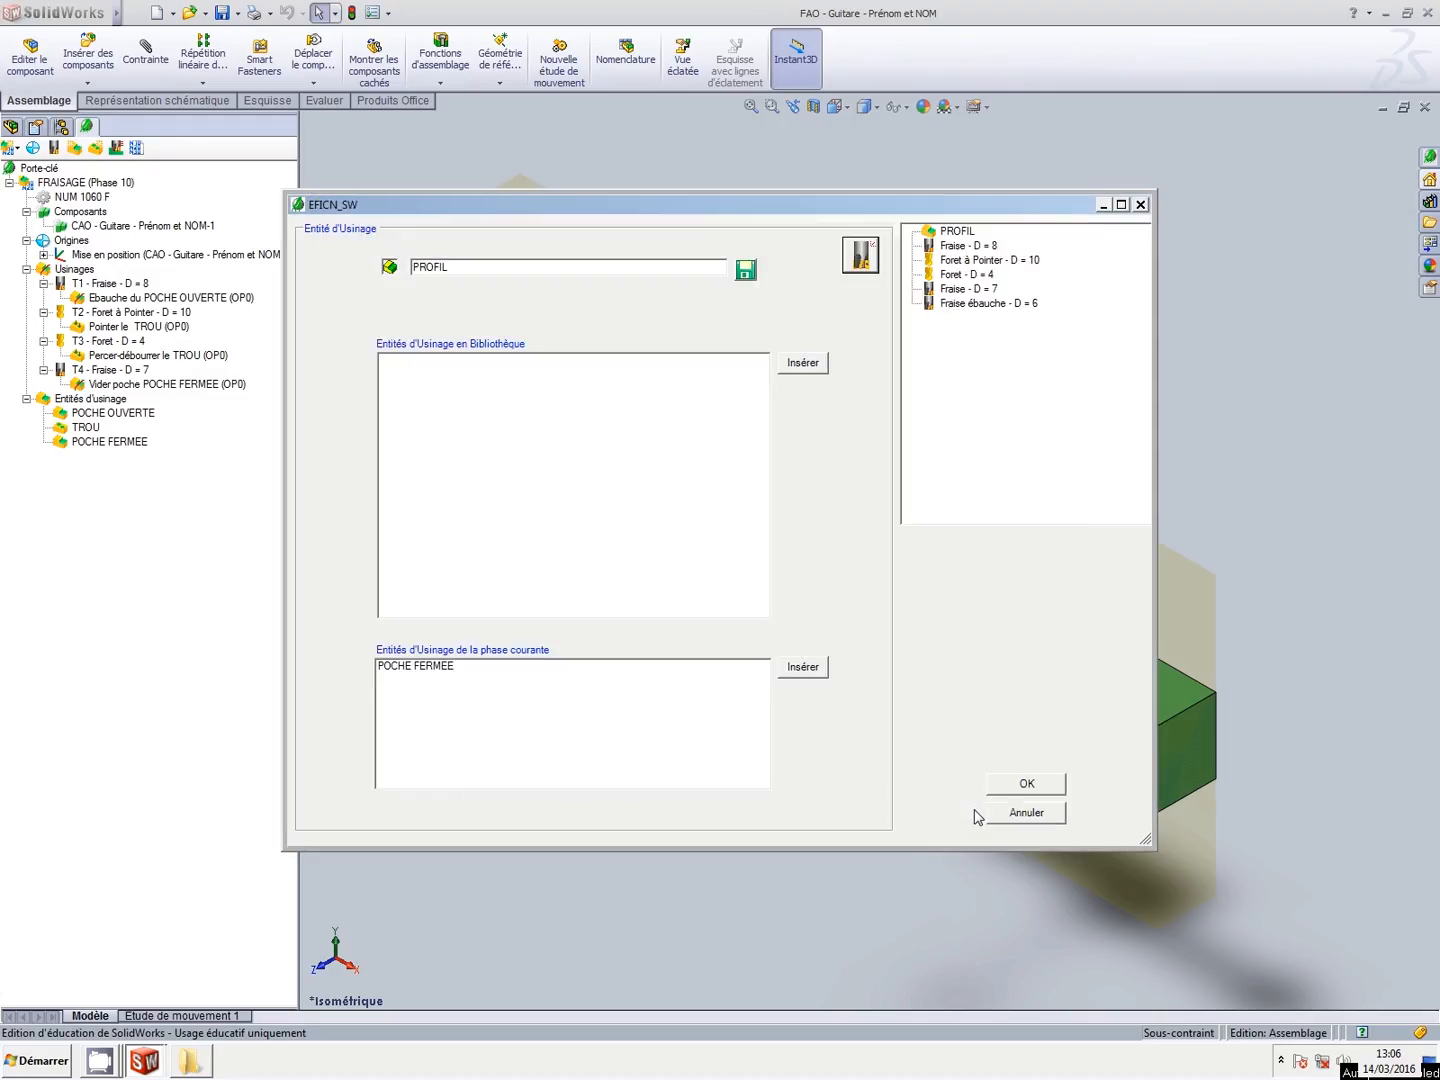
Add a Contourner operation to Fraise ébauche - D = 6, with an arc approach starting at the middle of the guitar body's rounded end.
left_click(979, 305)
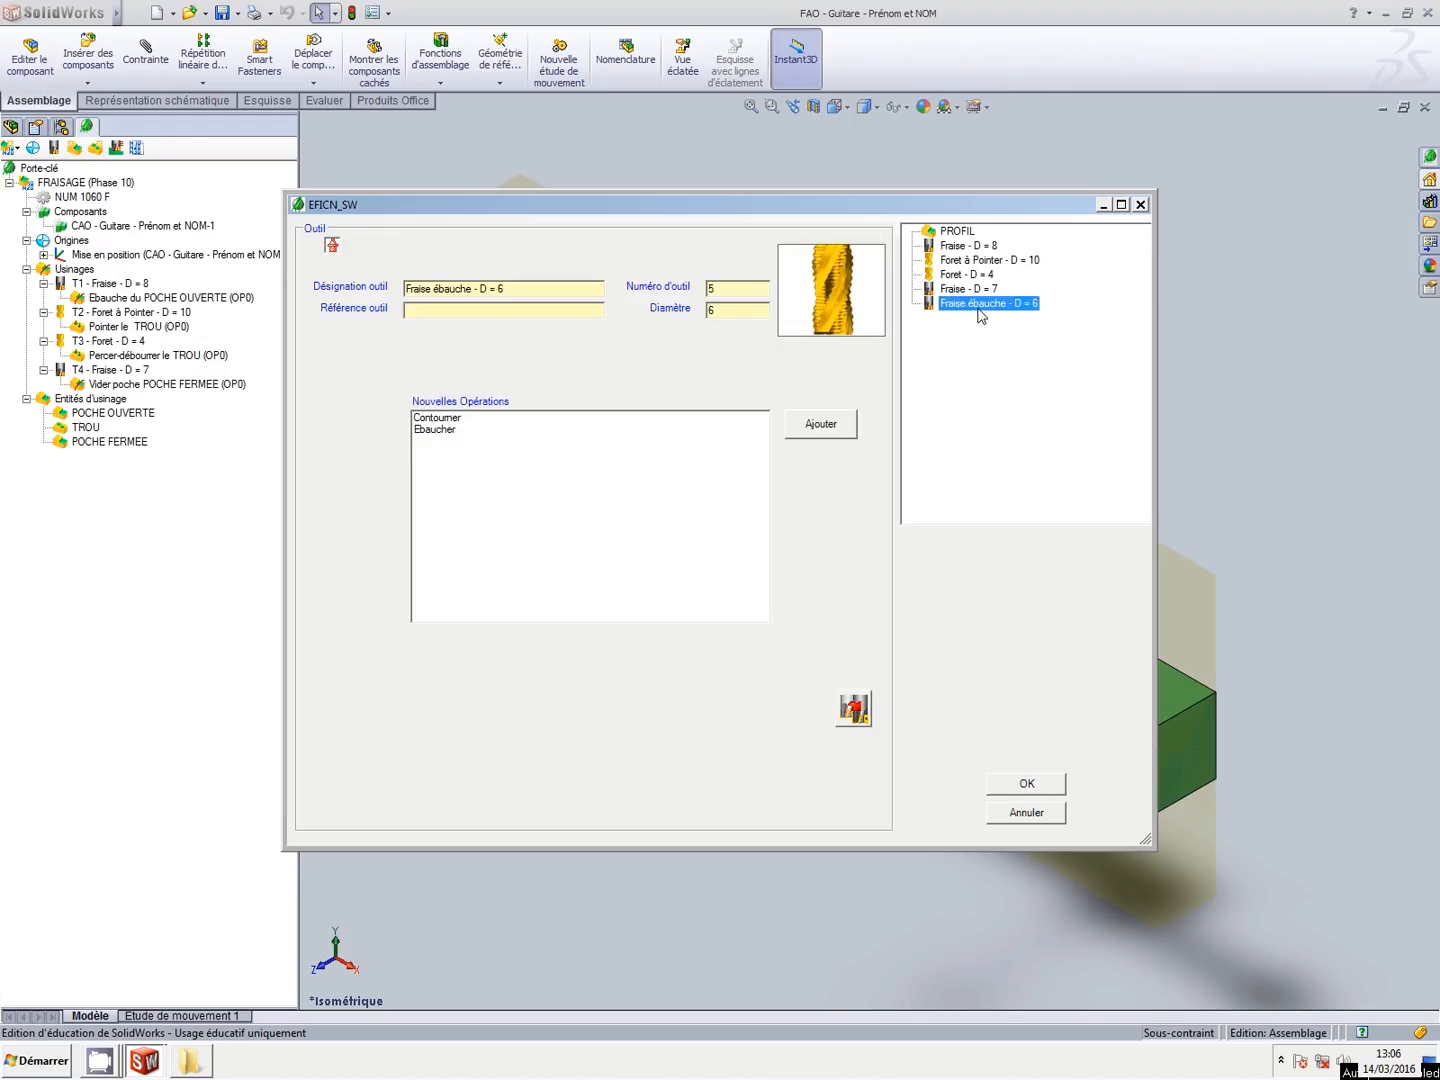
left_click(448, 420)
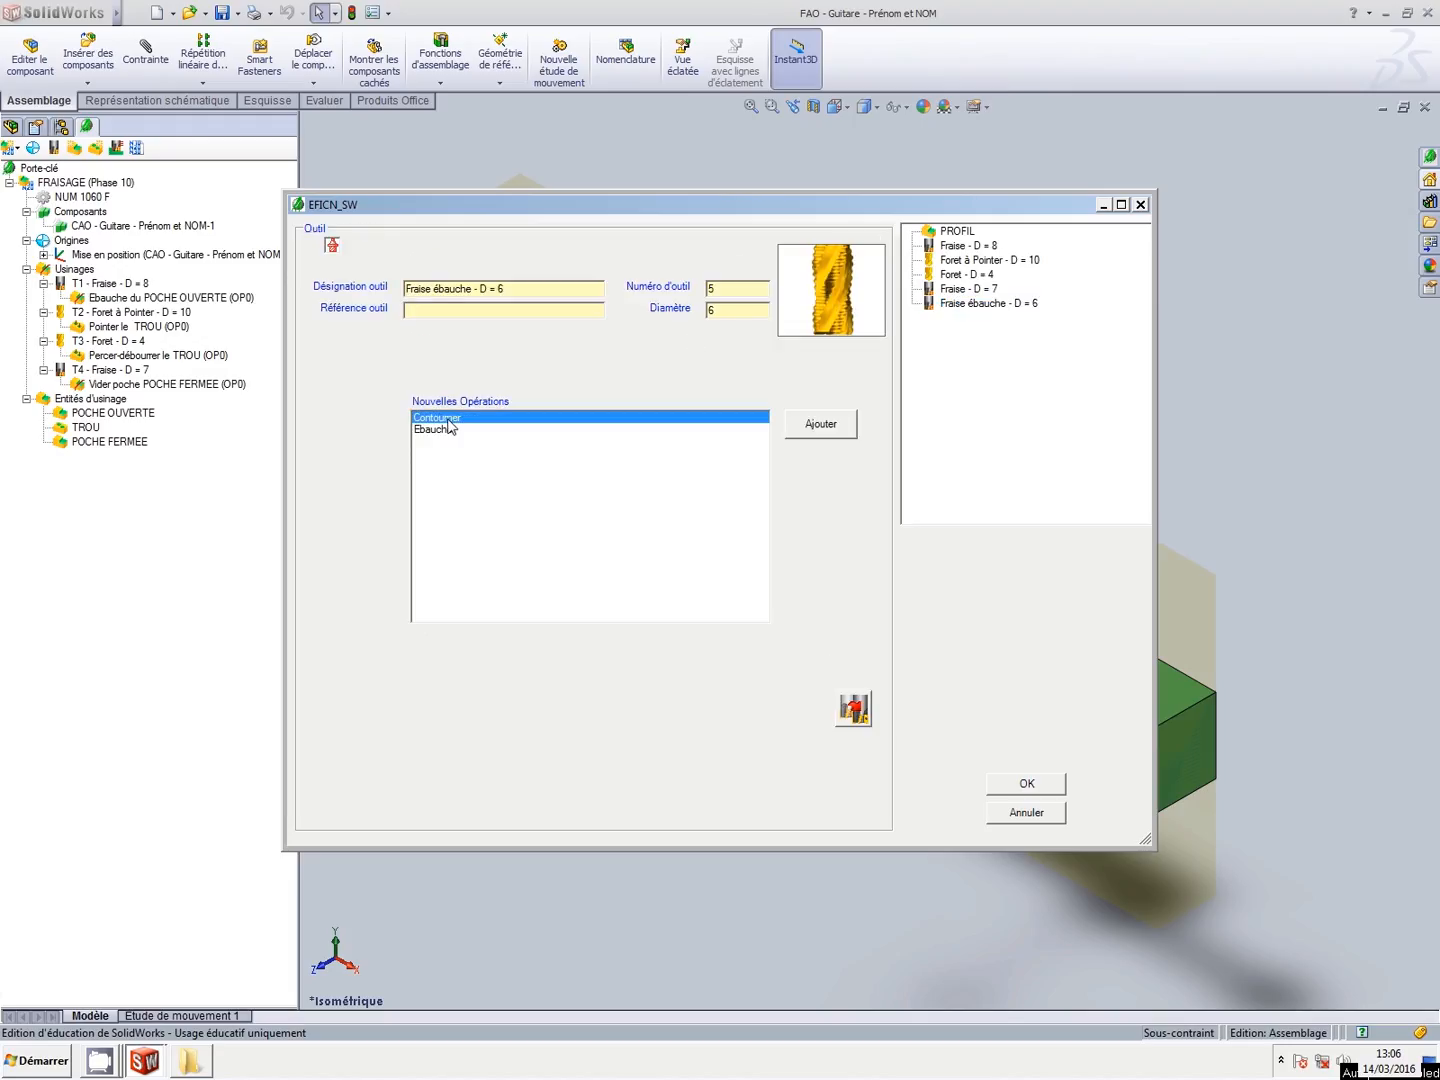
left_click(841, 432)
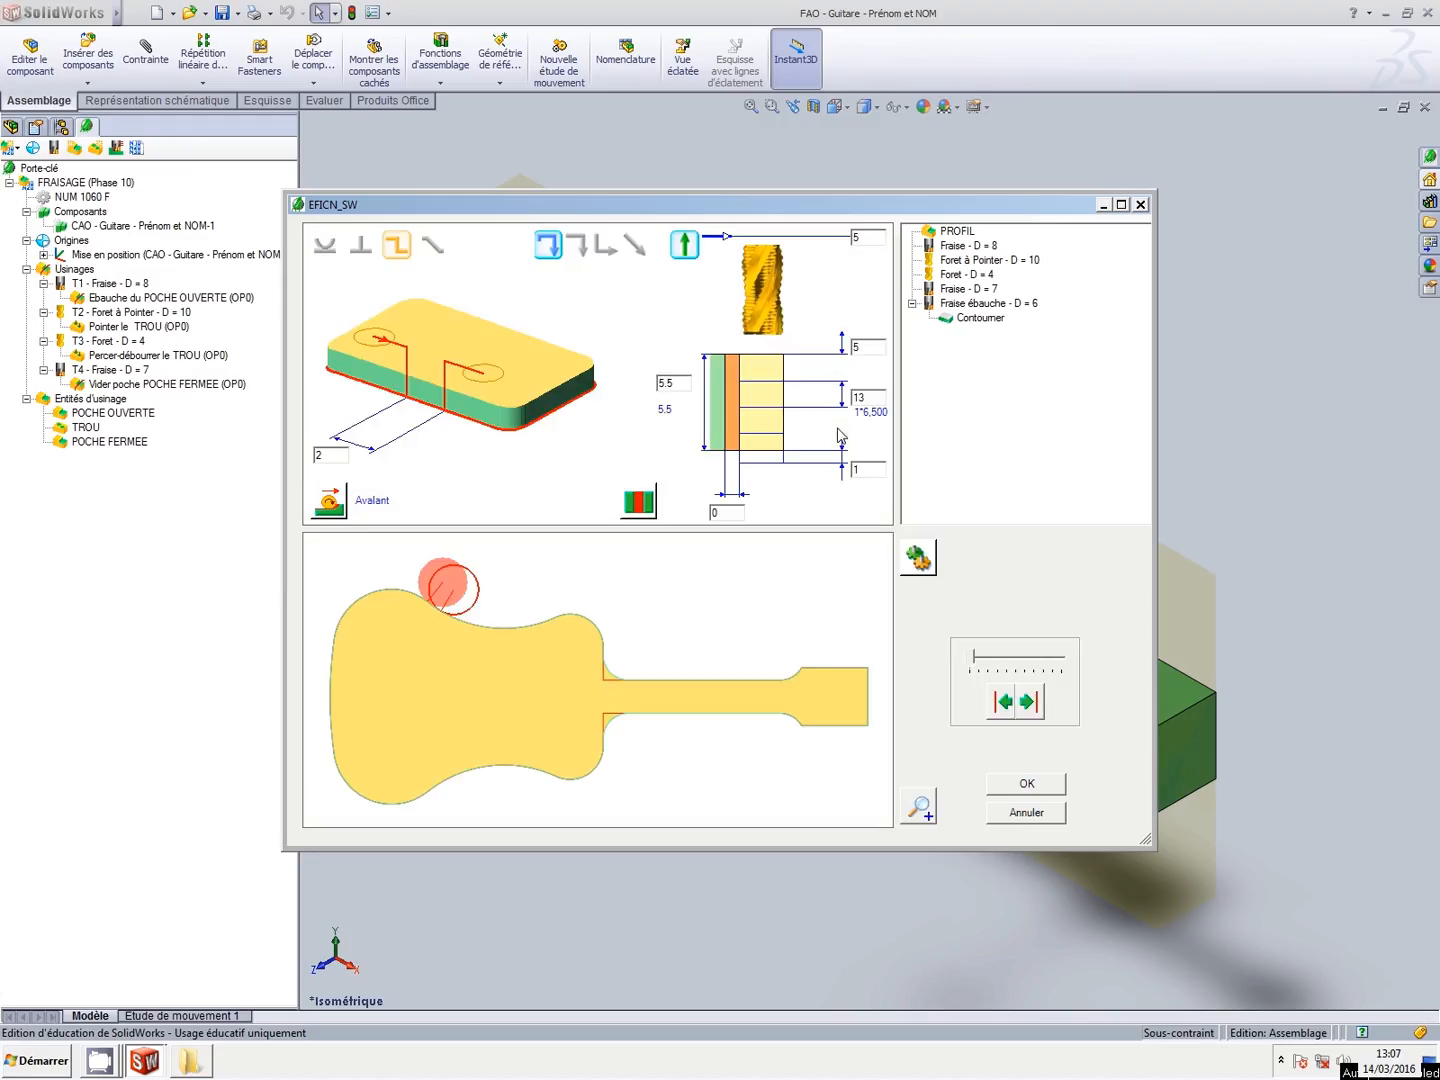
left_click(326, 250)
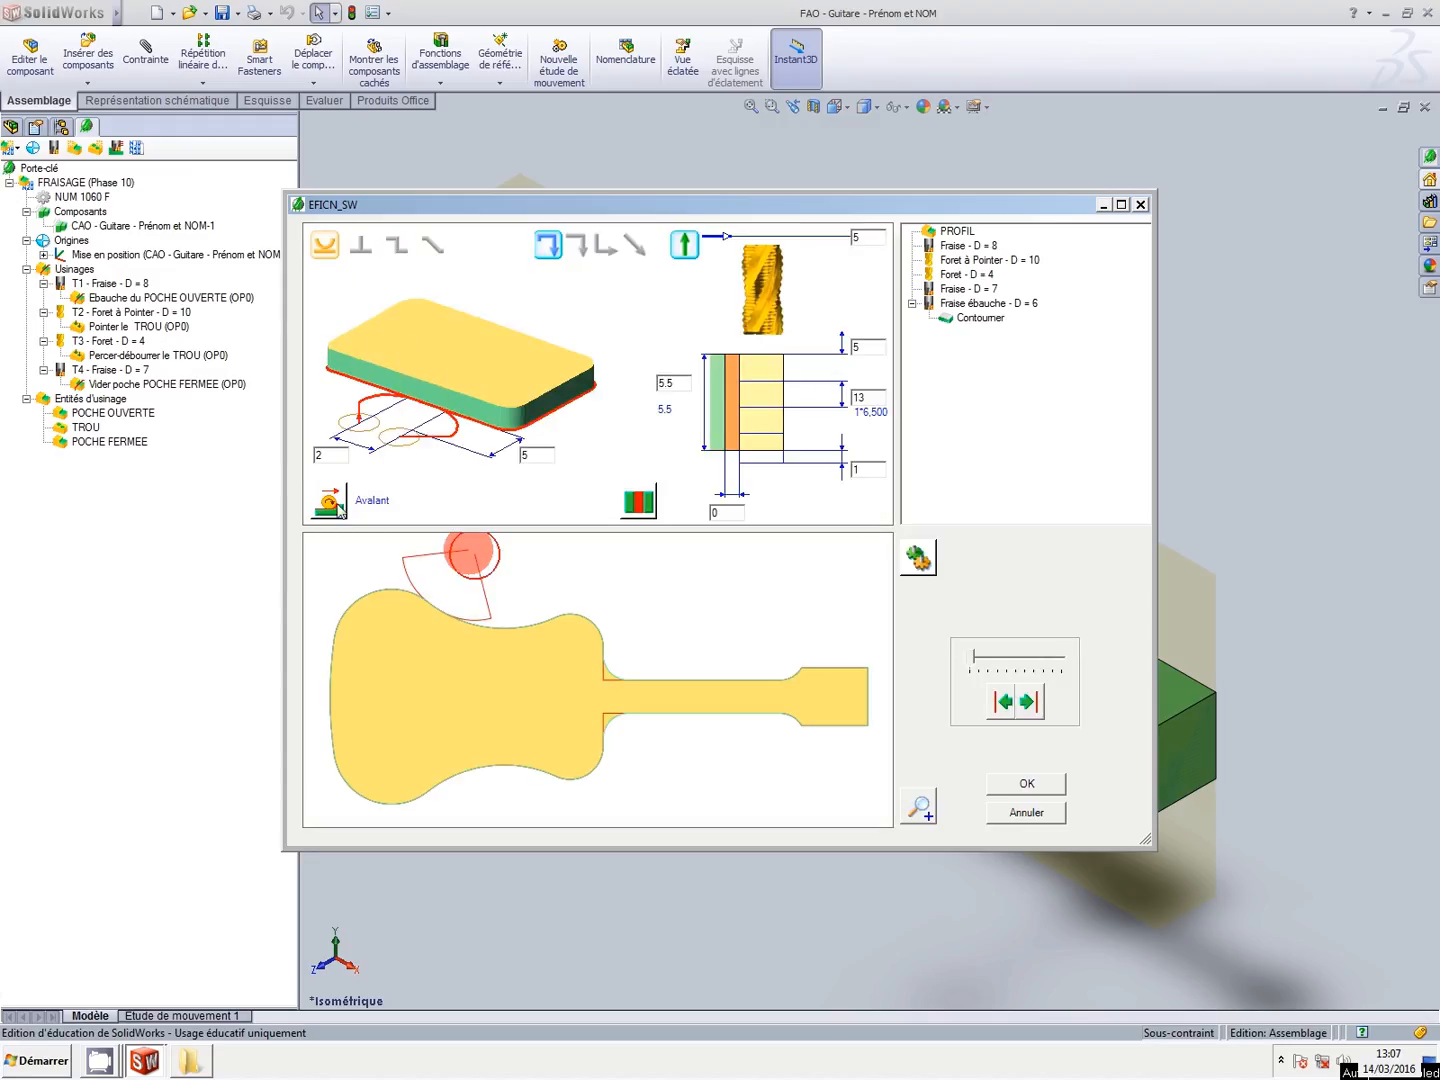
left_click(331, 695)
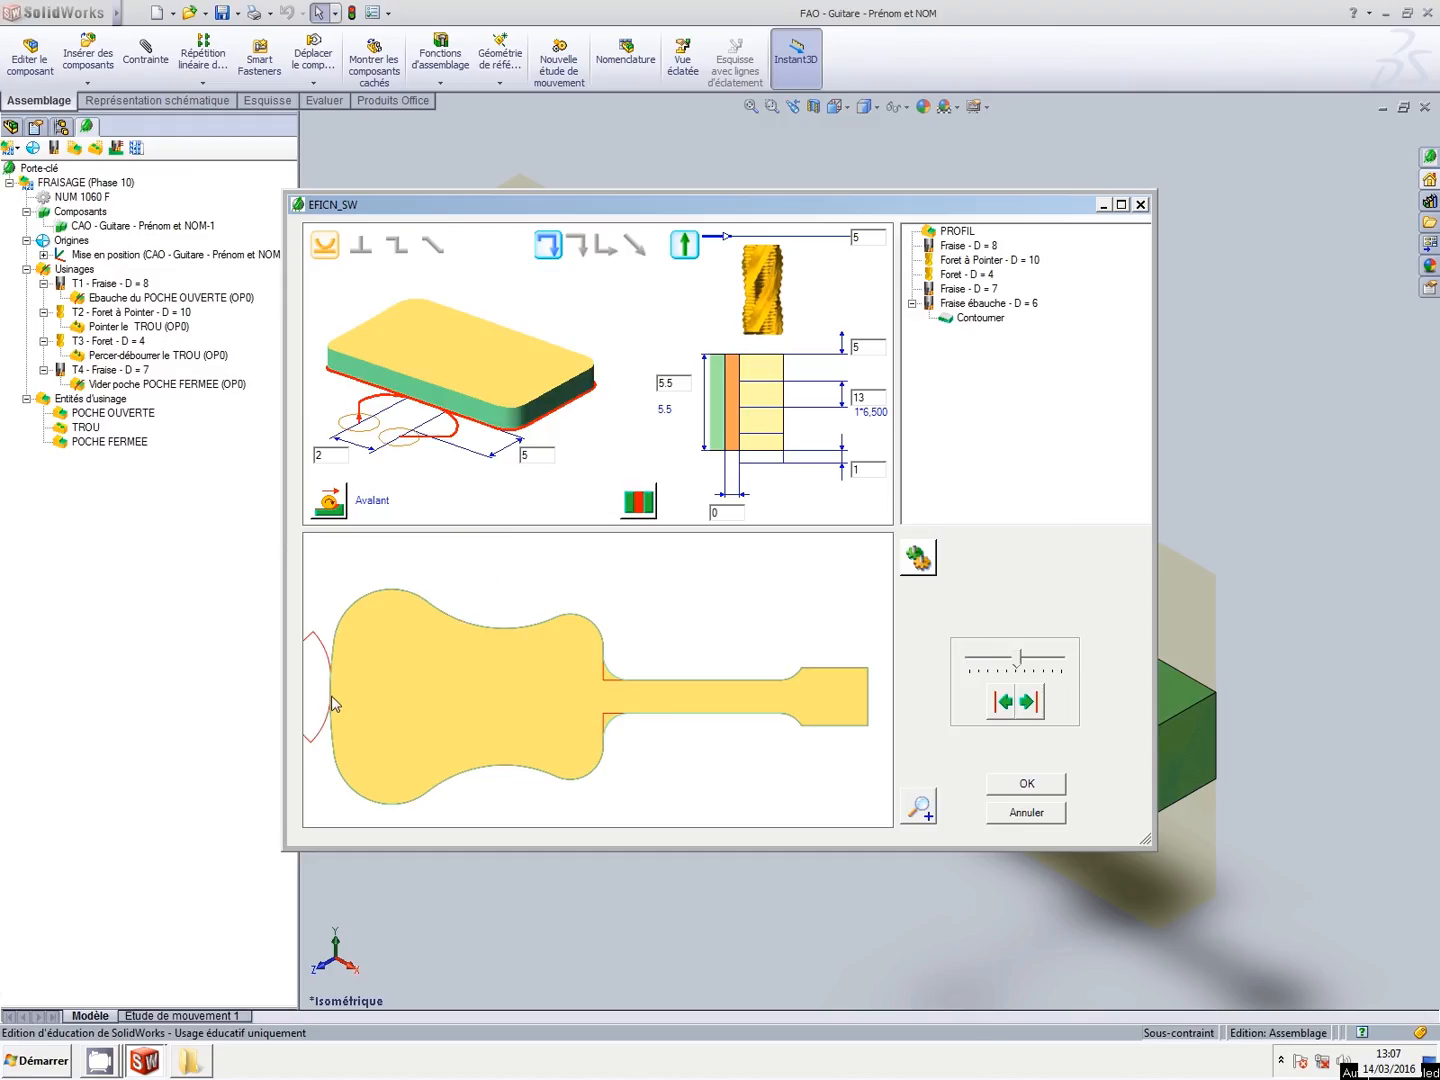
Set the contouring pass depth to 1.5, the overrun below the profile to 0.5 and the side allowance to 0.3, and validate the operation.
double_click(859, 398)
type("1.5")
double_click(858, 470)
type("0.5")
left_click(735, 514)
type("0.3")
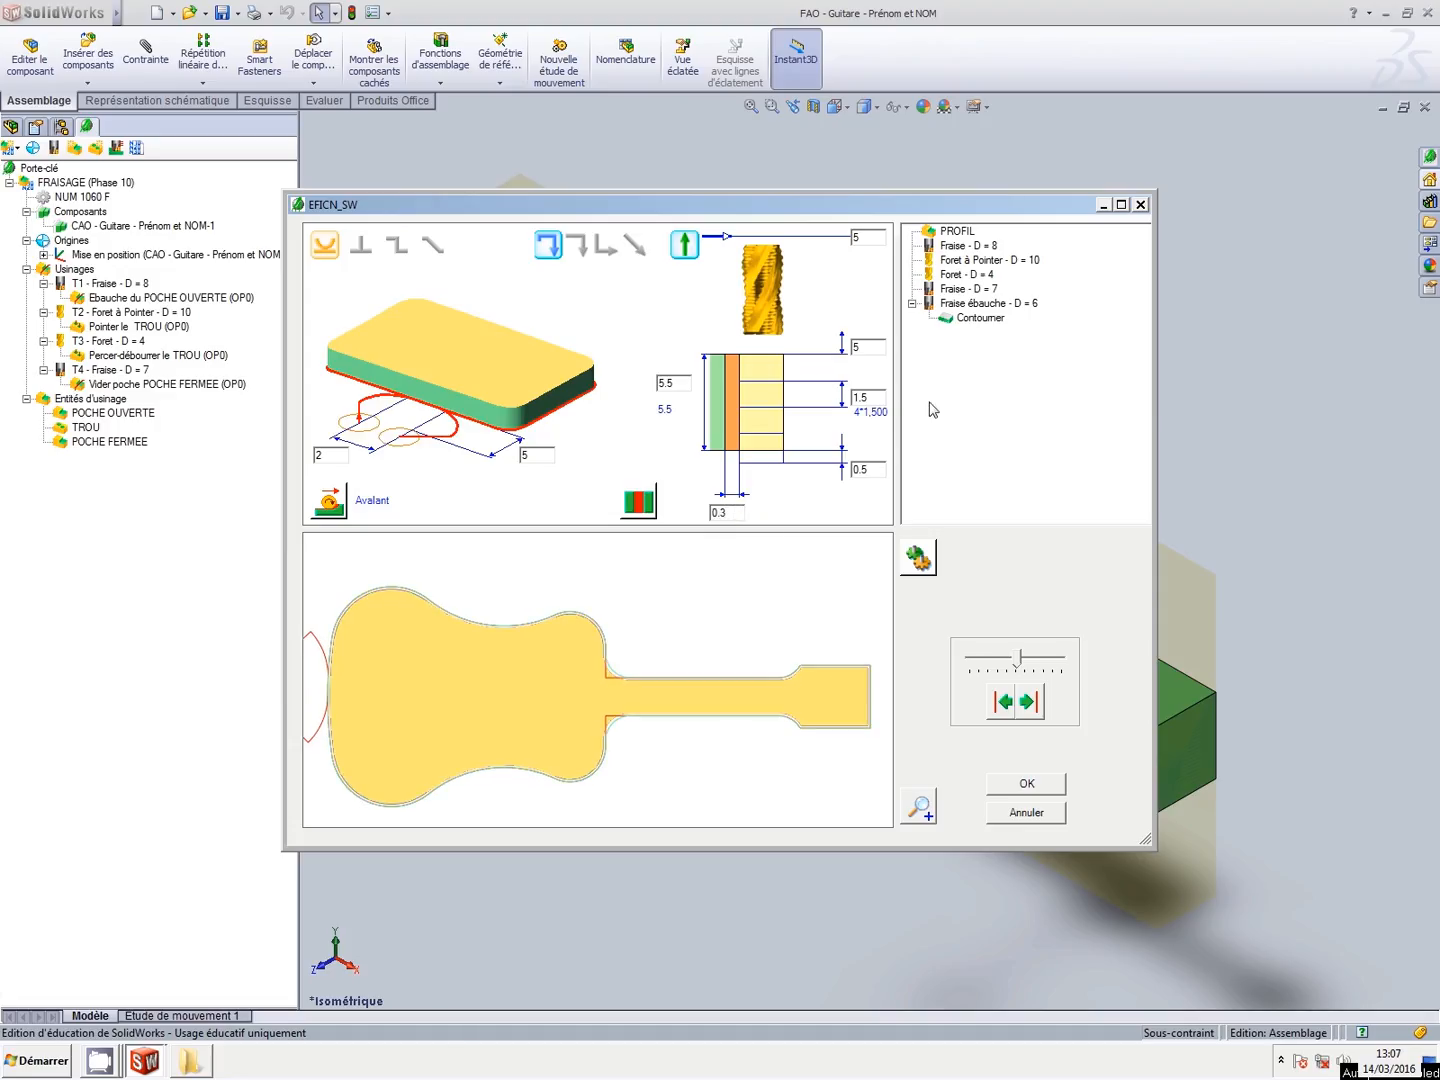
left_click(1015, 785)
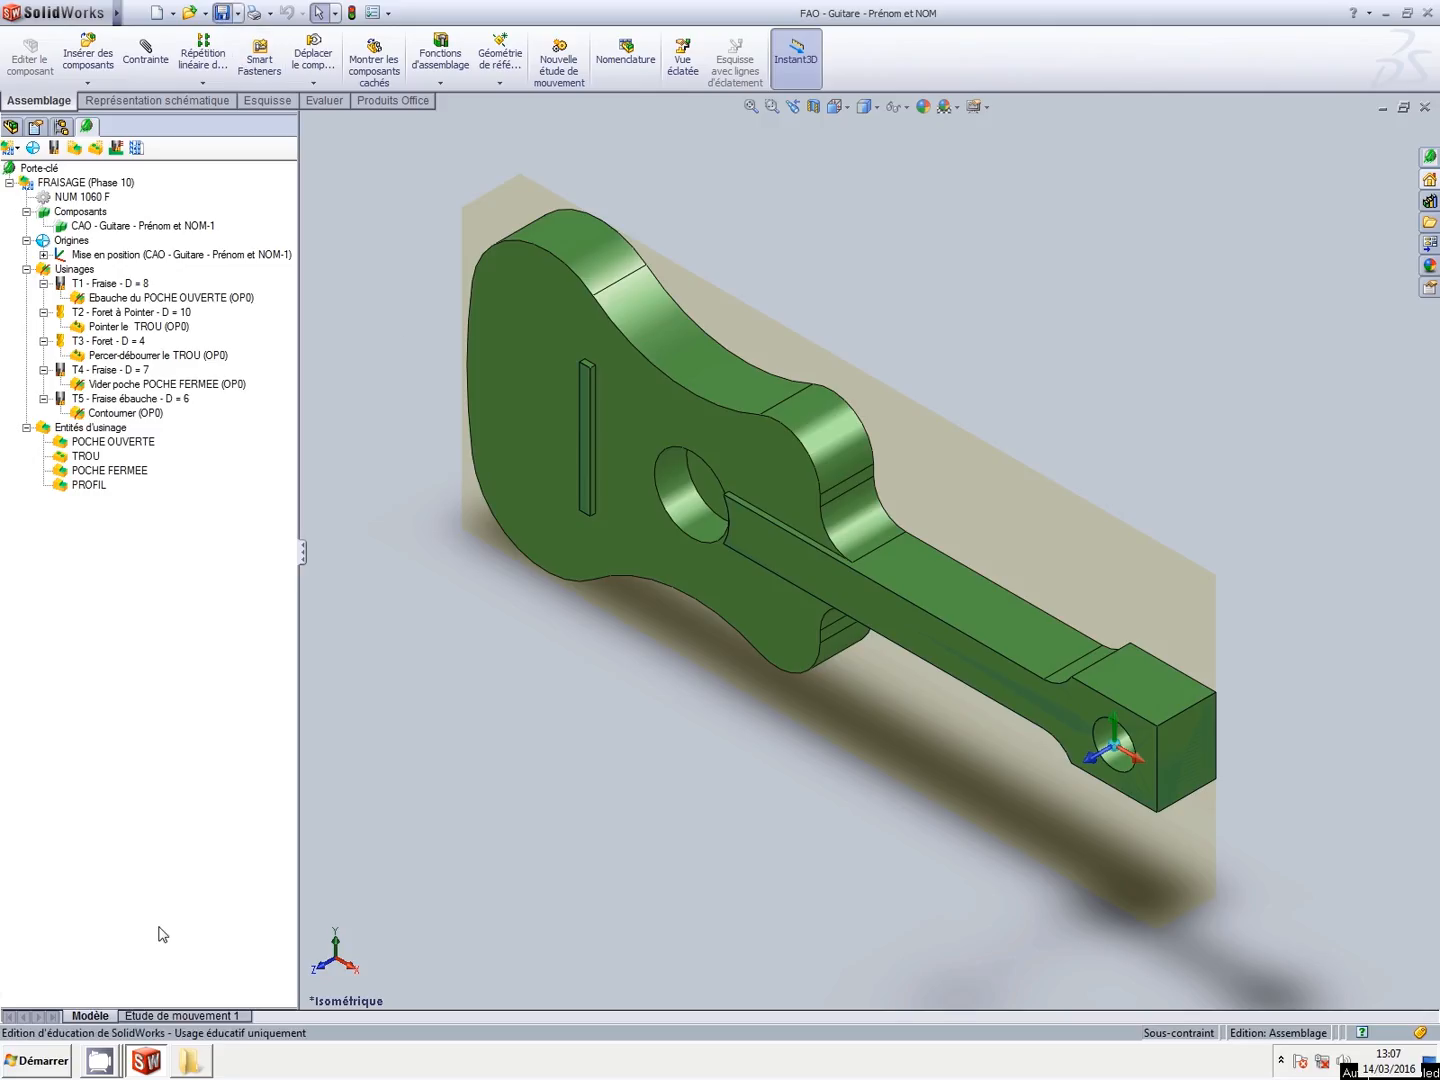
left_click(101, 1058)
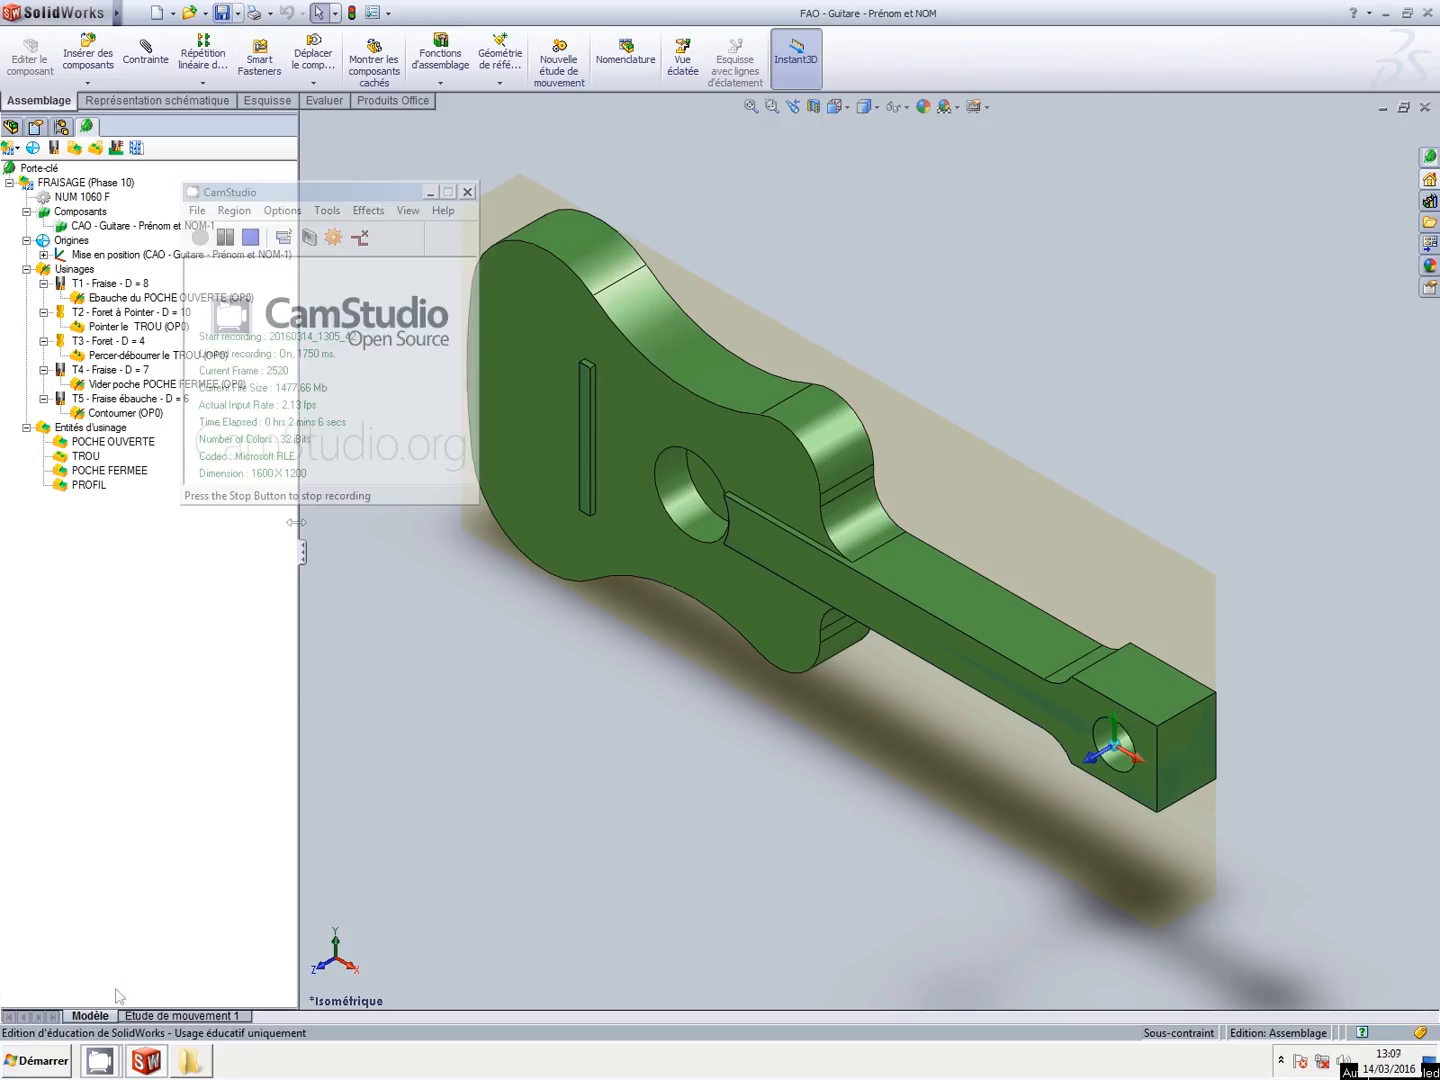
Edit the PROFIL entity and add the 6 mm TITEX Fraise 2 tailles HSS DIN 844K from the tool library to the phase.
right_click(102, 488)
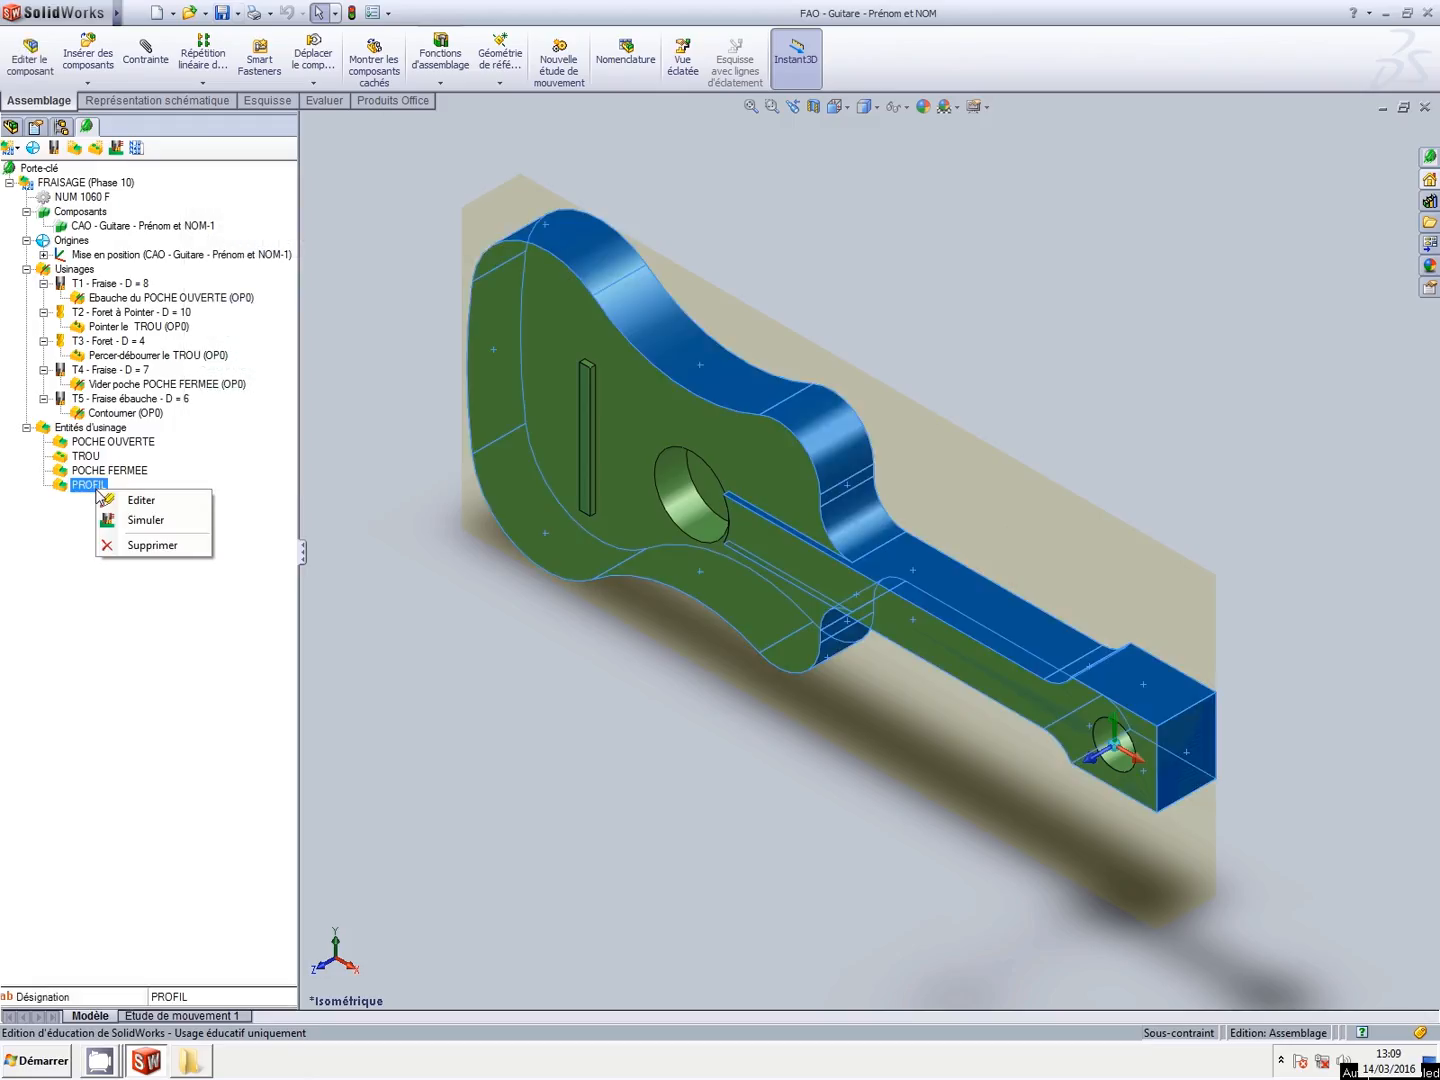
left_click(157, 500)
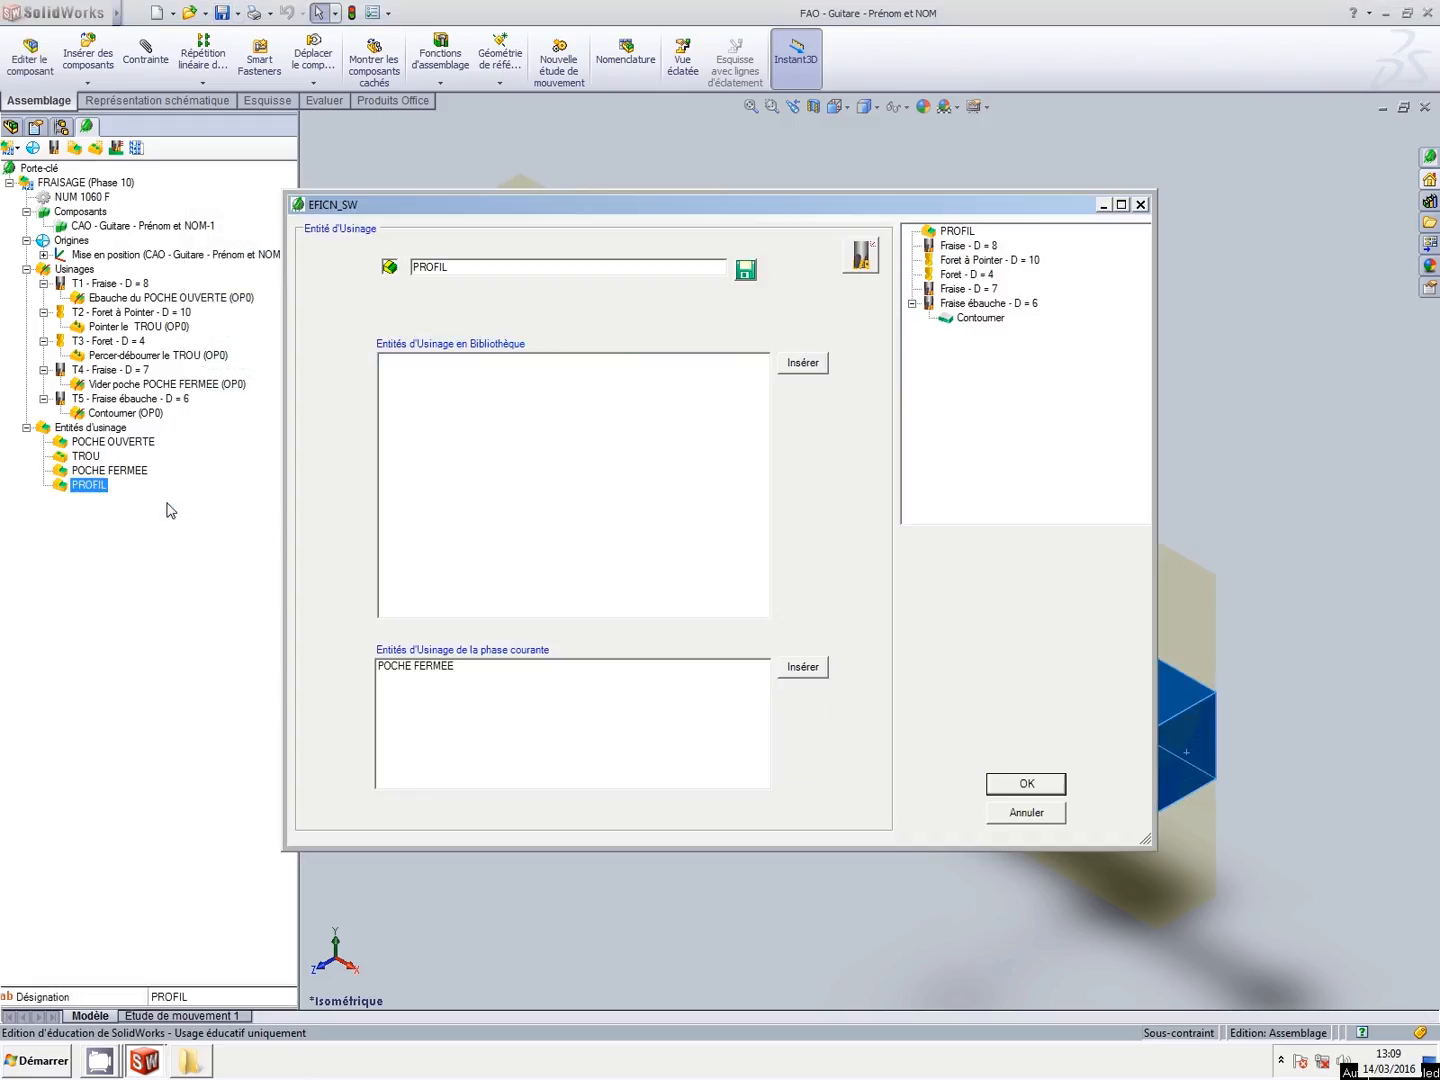
left_click(860, 258)
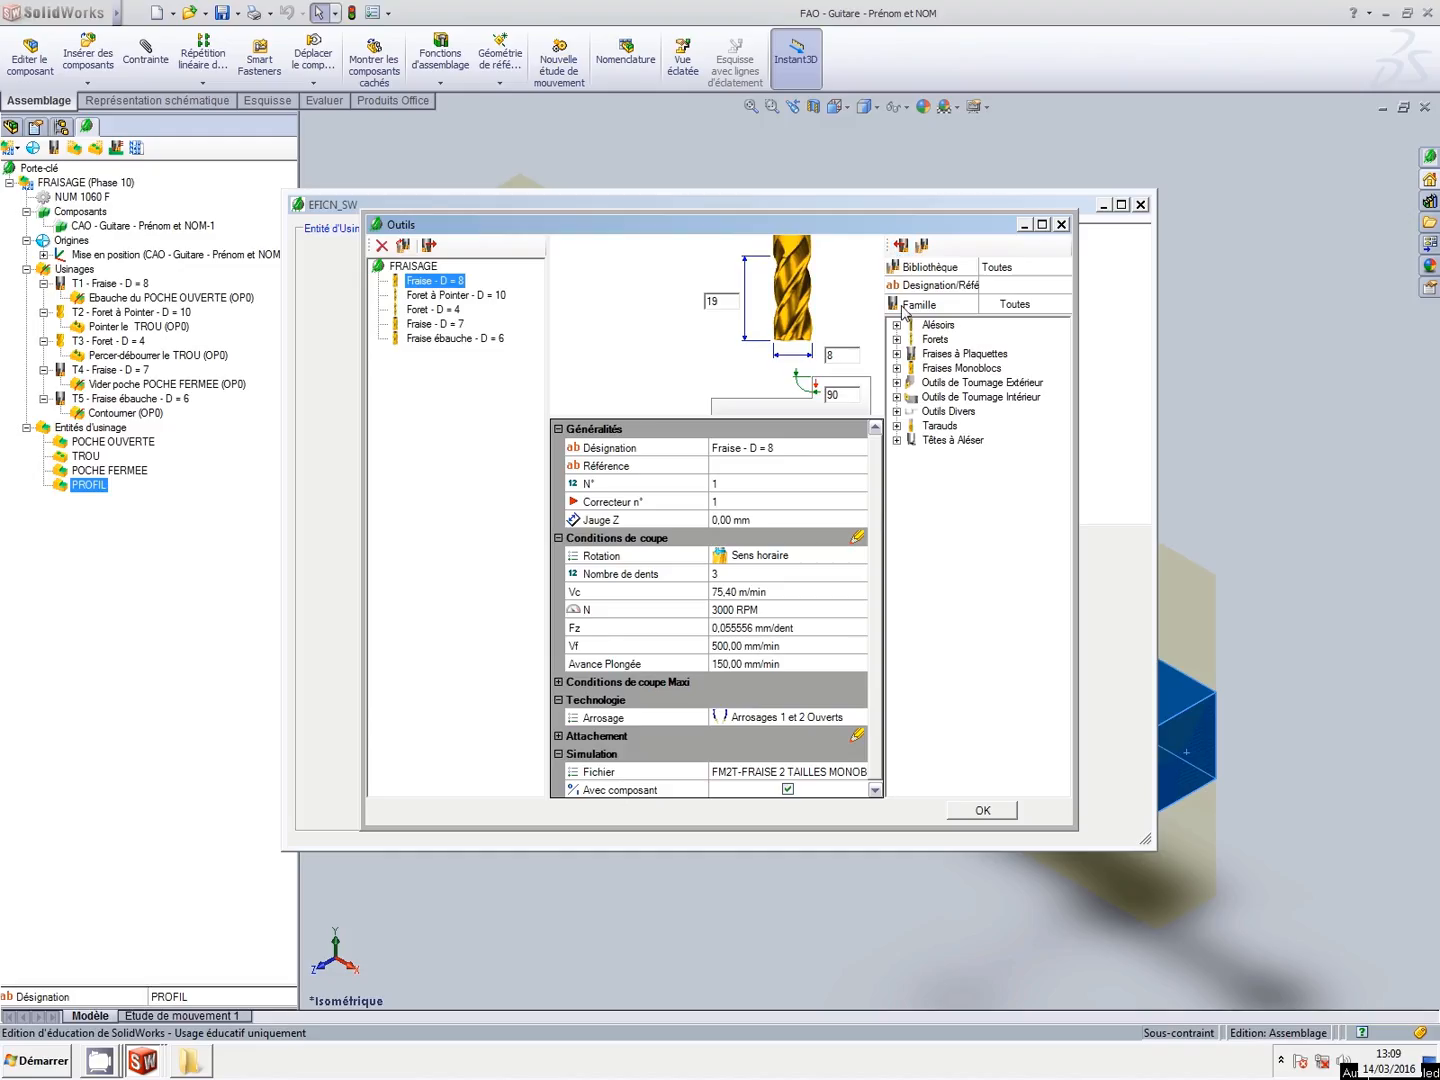
left_click(897, 368)
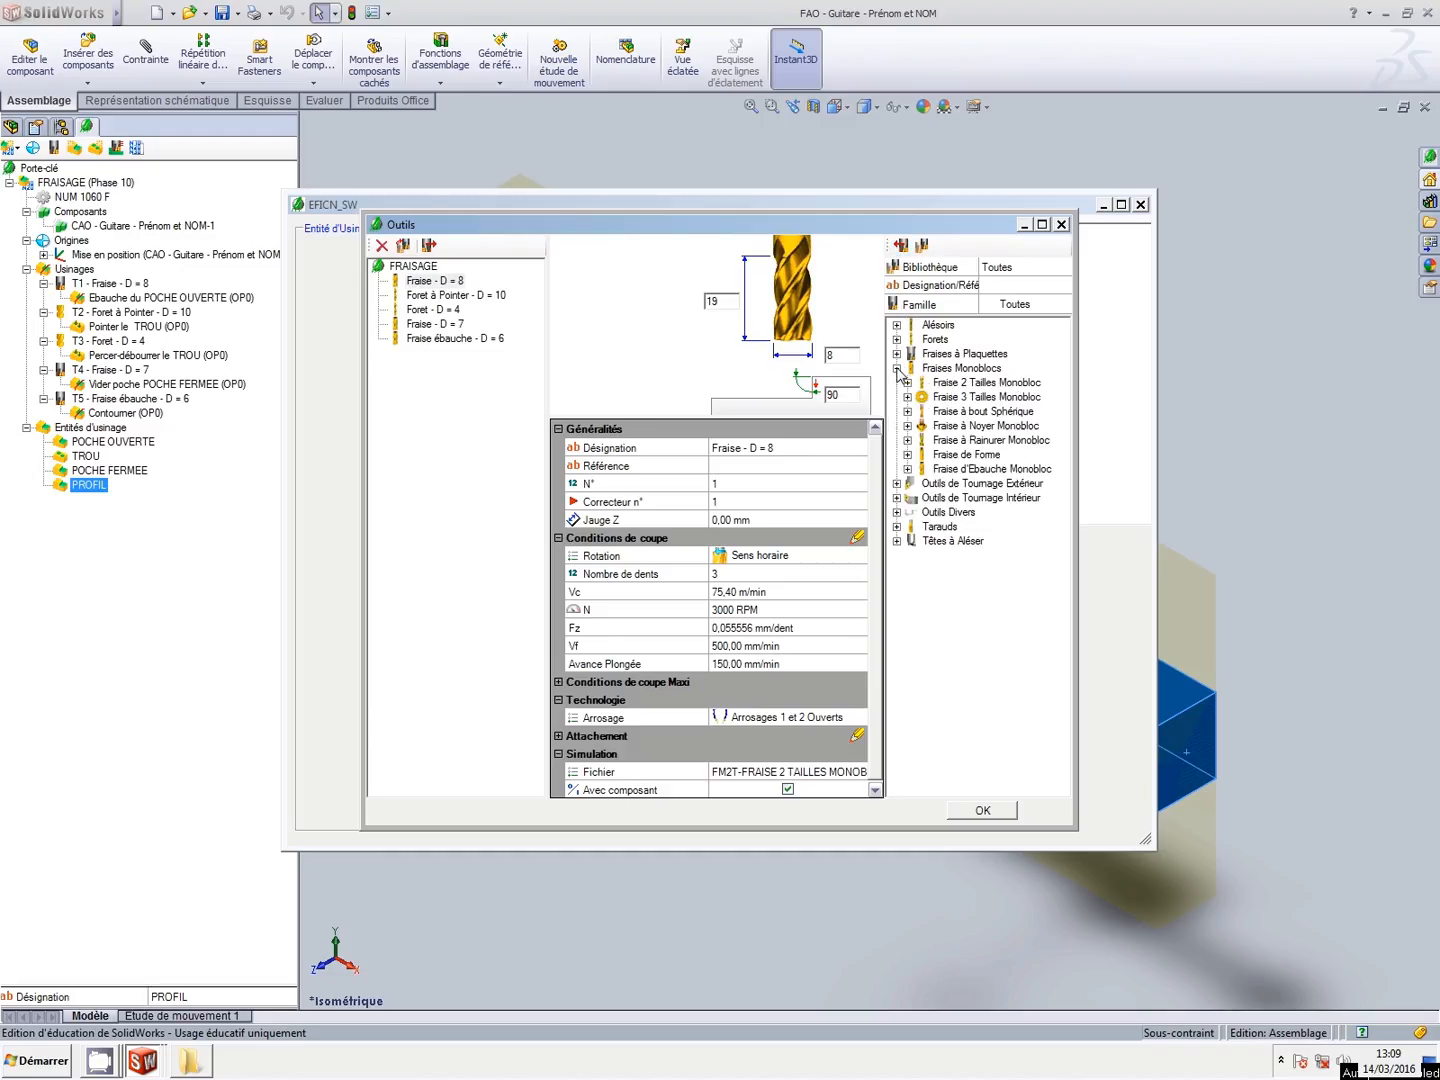
left_click(908, 383)
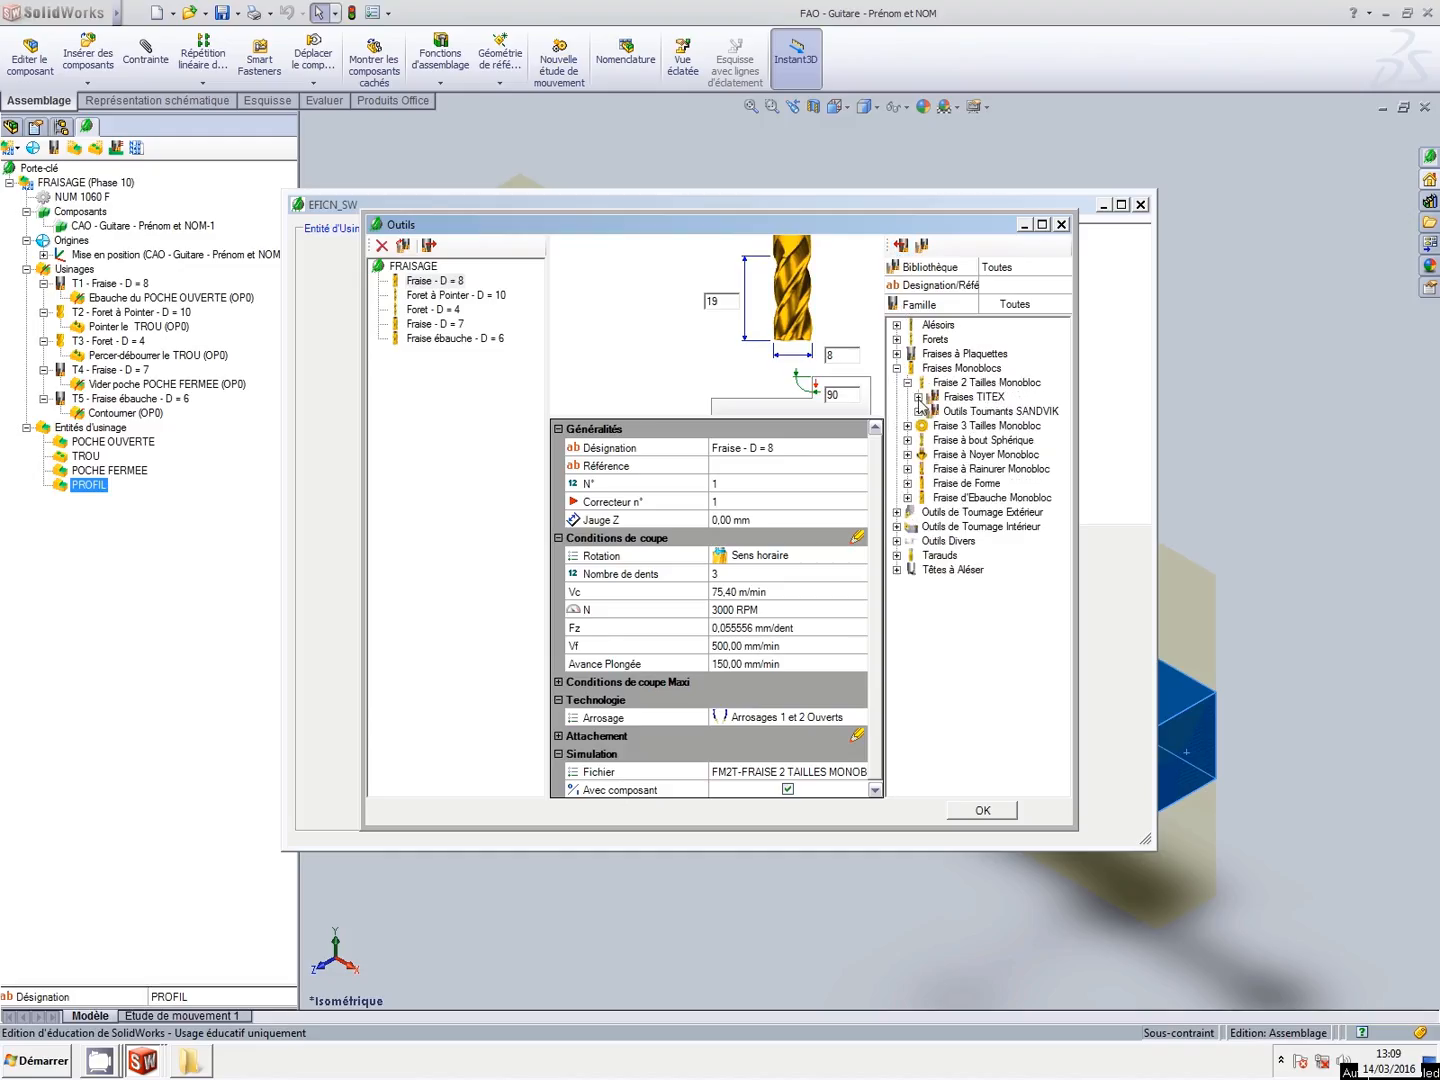
left_click(918, 397)
left_click_drag(930, 792, 967, 792)
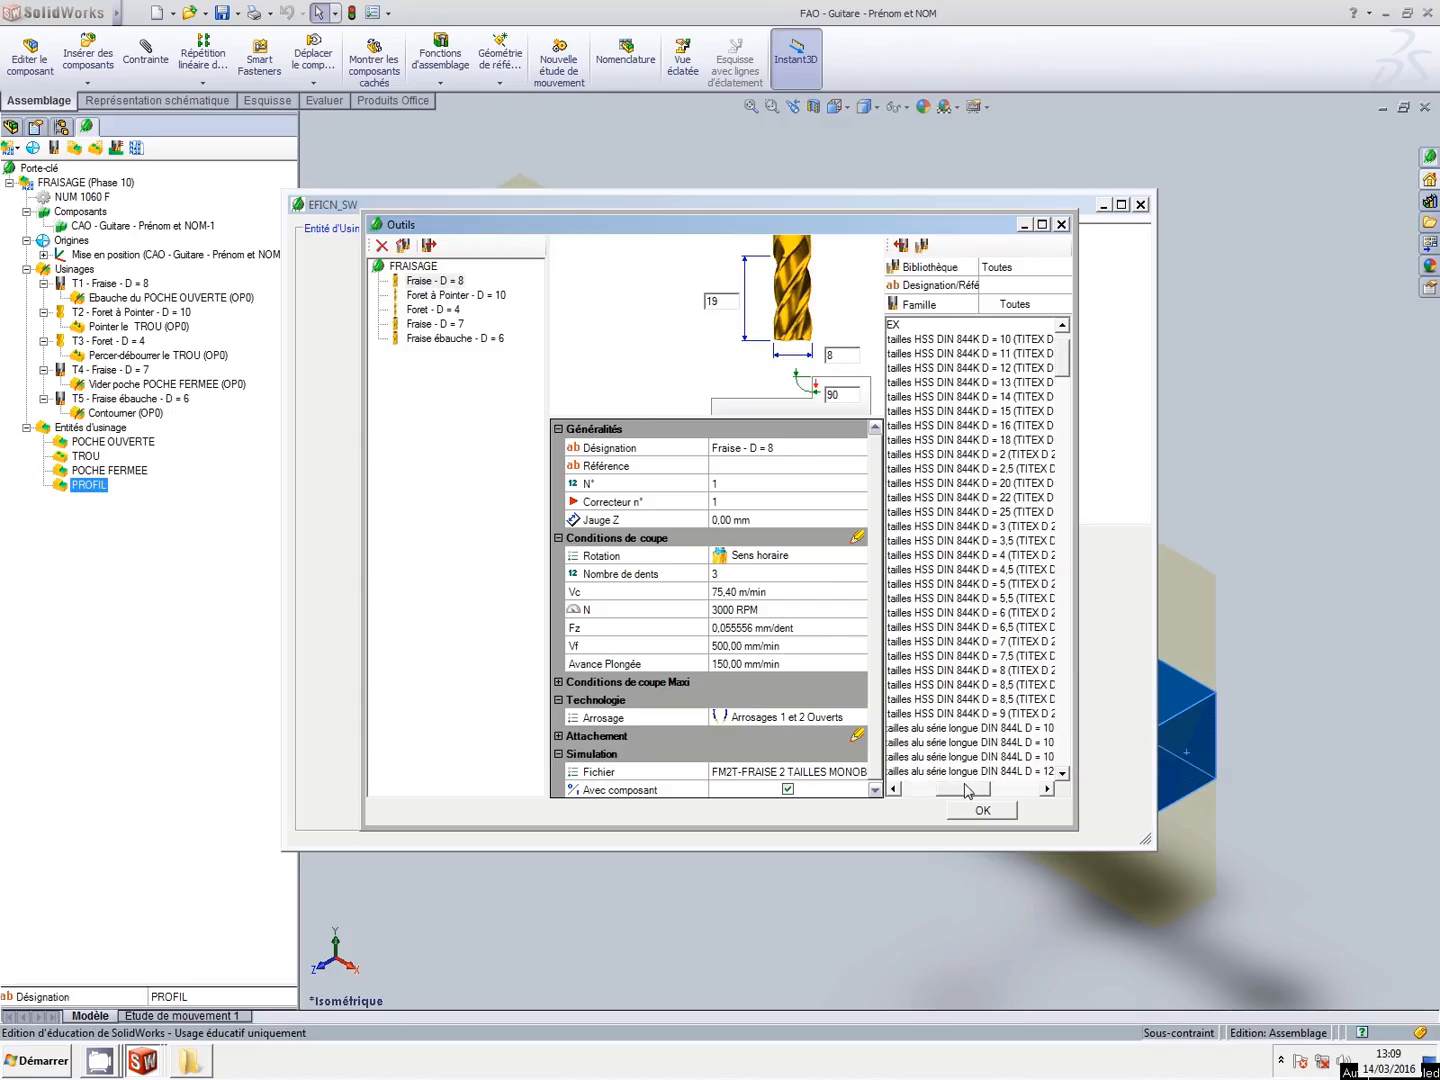
left_click(939, 615)
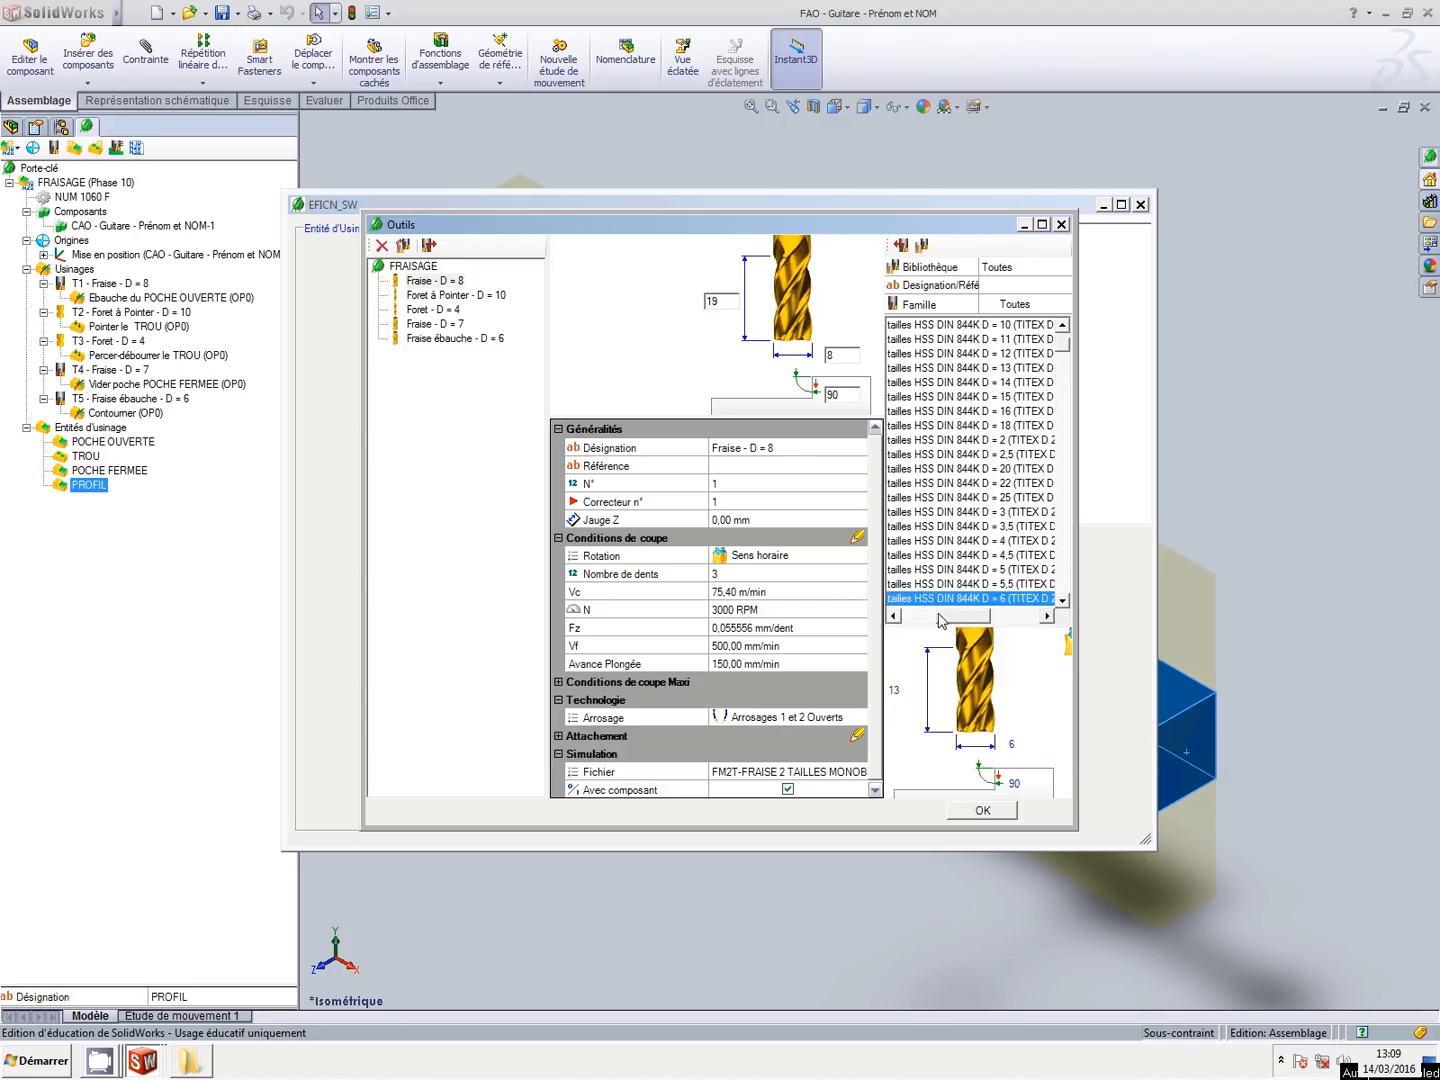
left_click(902, 245)
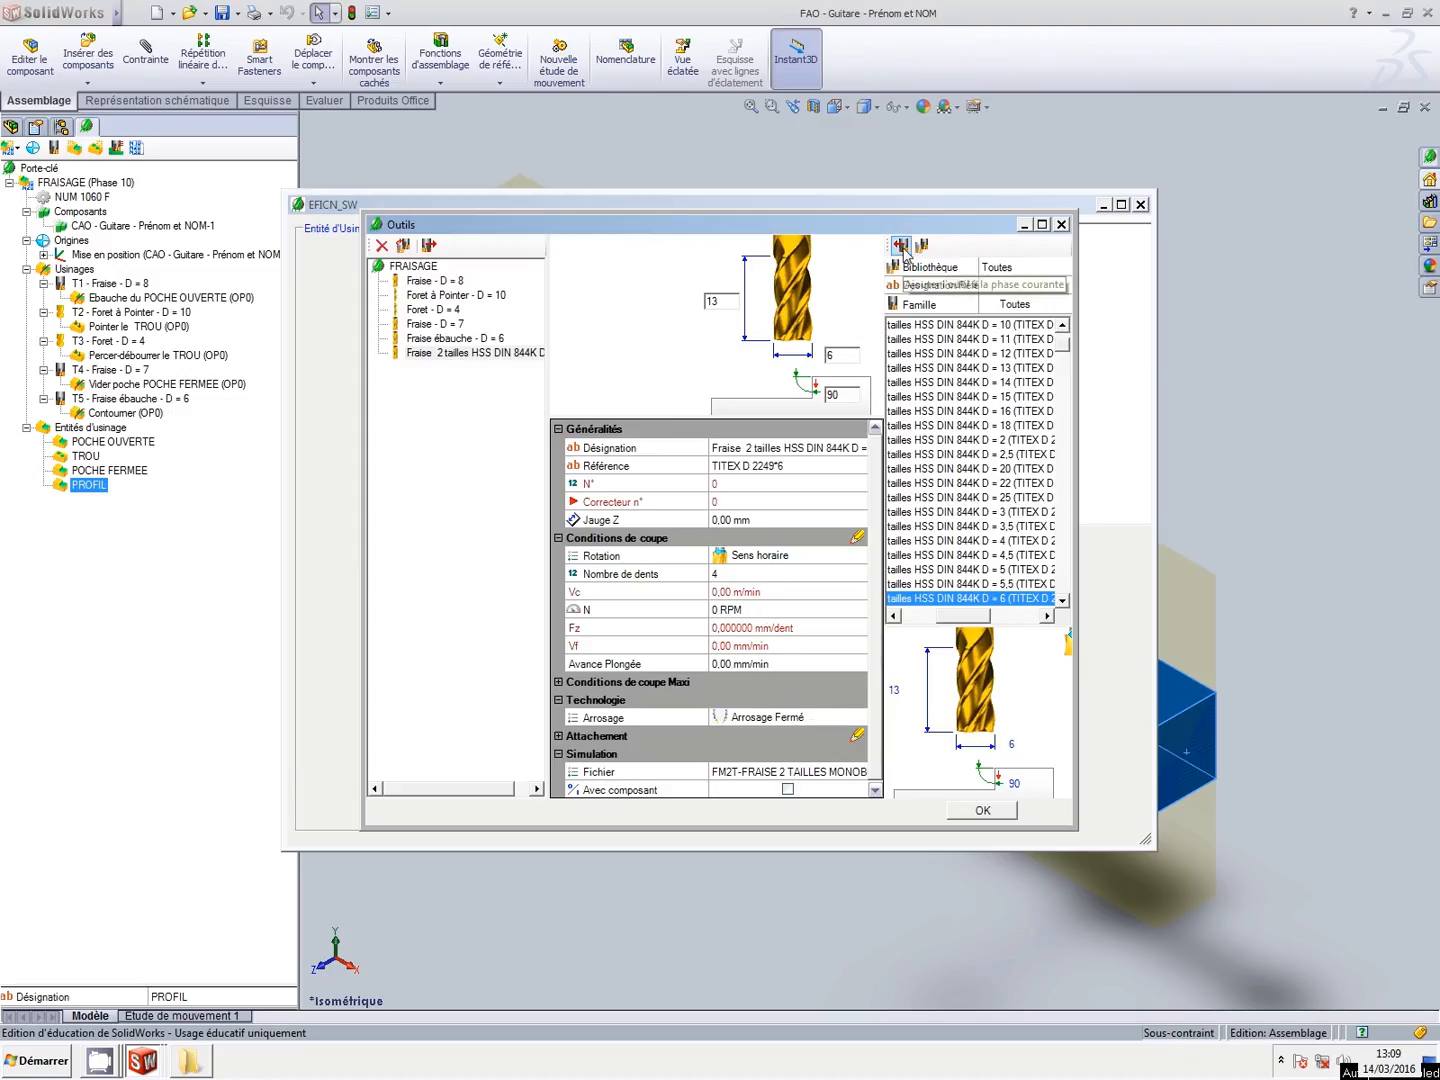
Clear the new 6 mm end mill's reference and shorten its designation to Fraise - D = 6.
left_click(779, 465)
key("Delete")
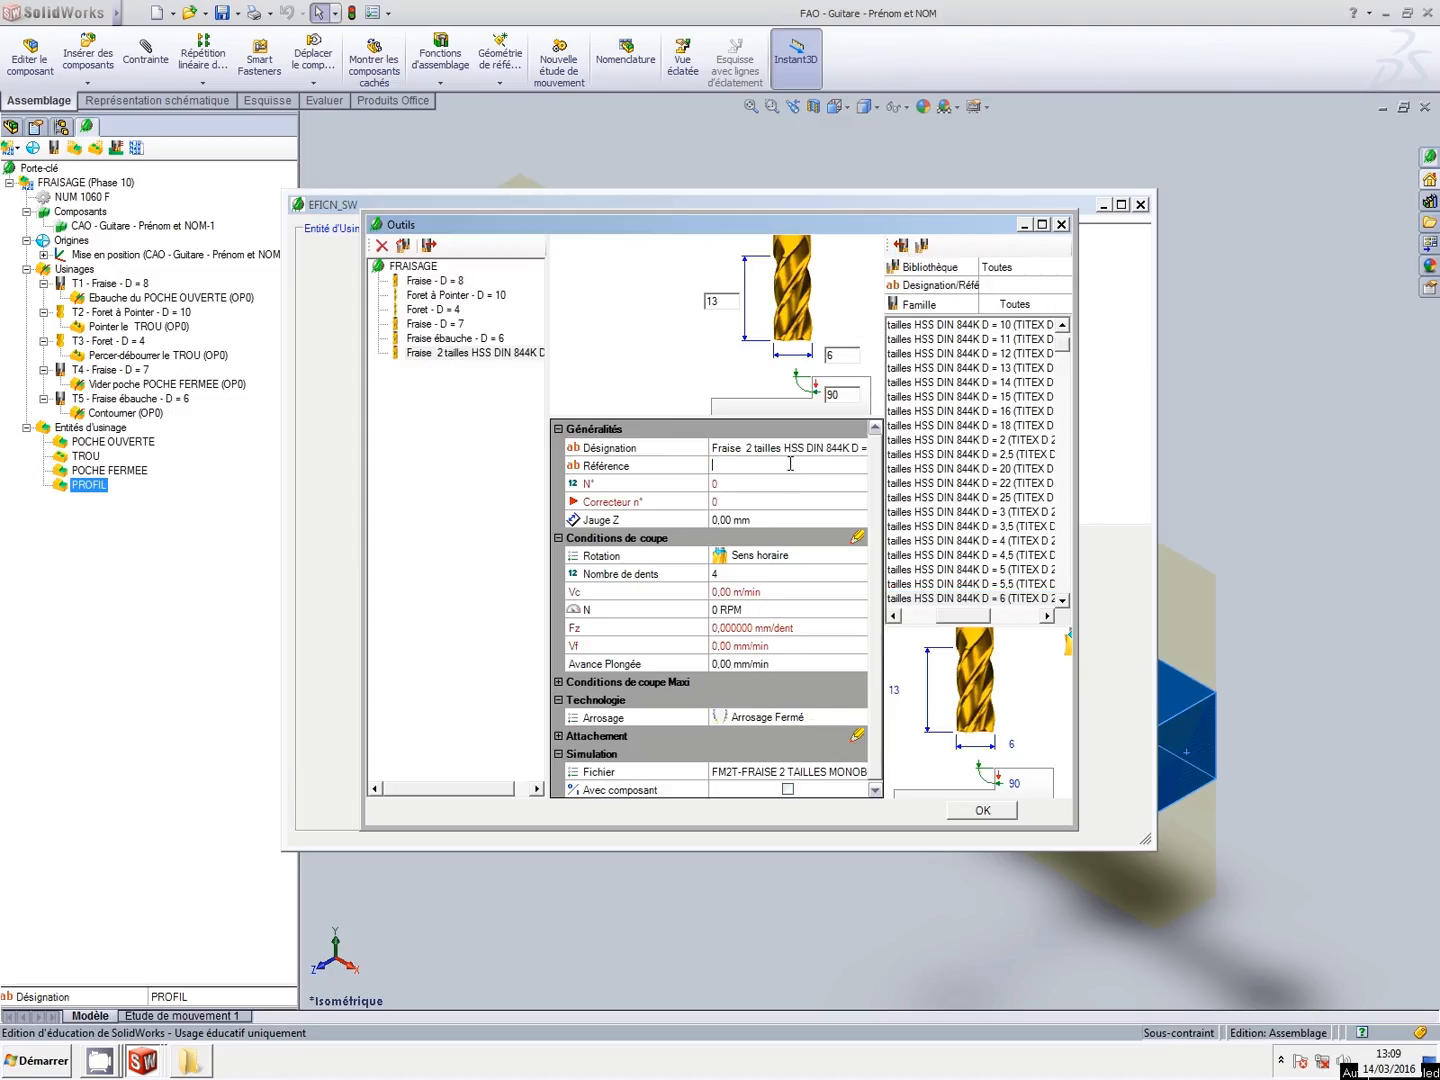
left_click(776, 449)
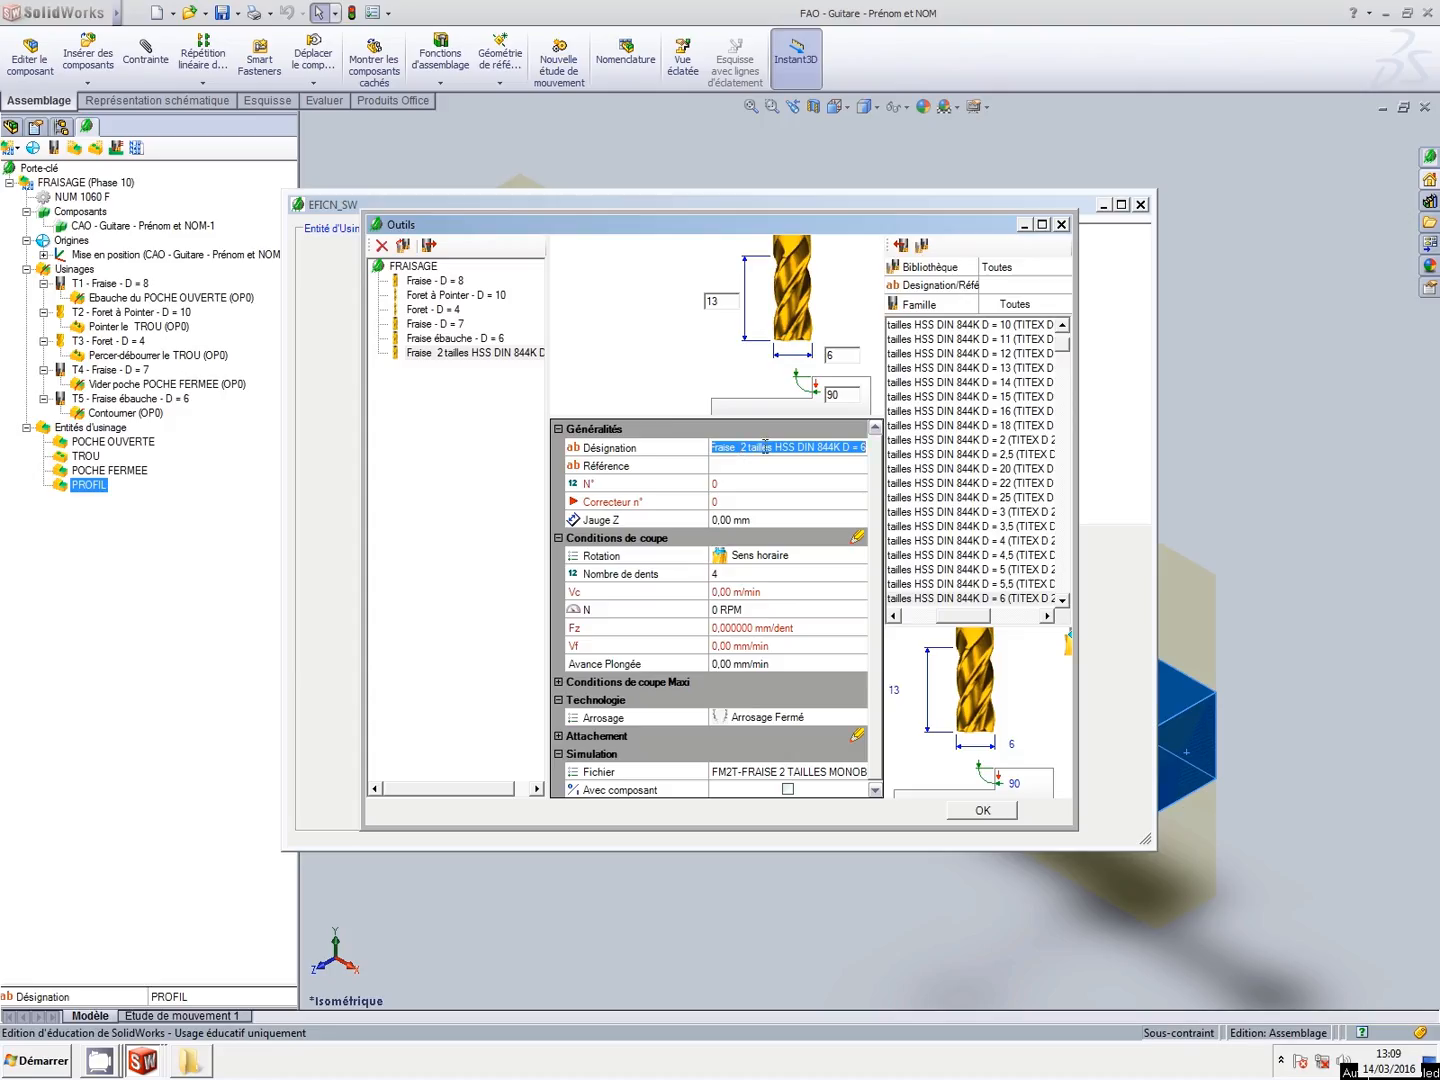
left_click_drag(743, 447, 833, 447)
key("BackSpace")
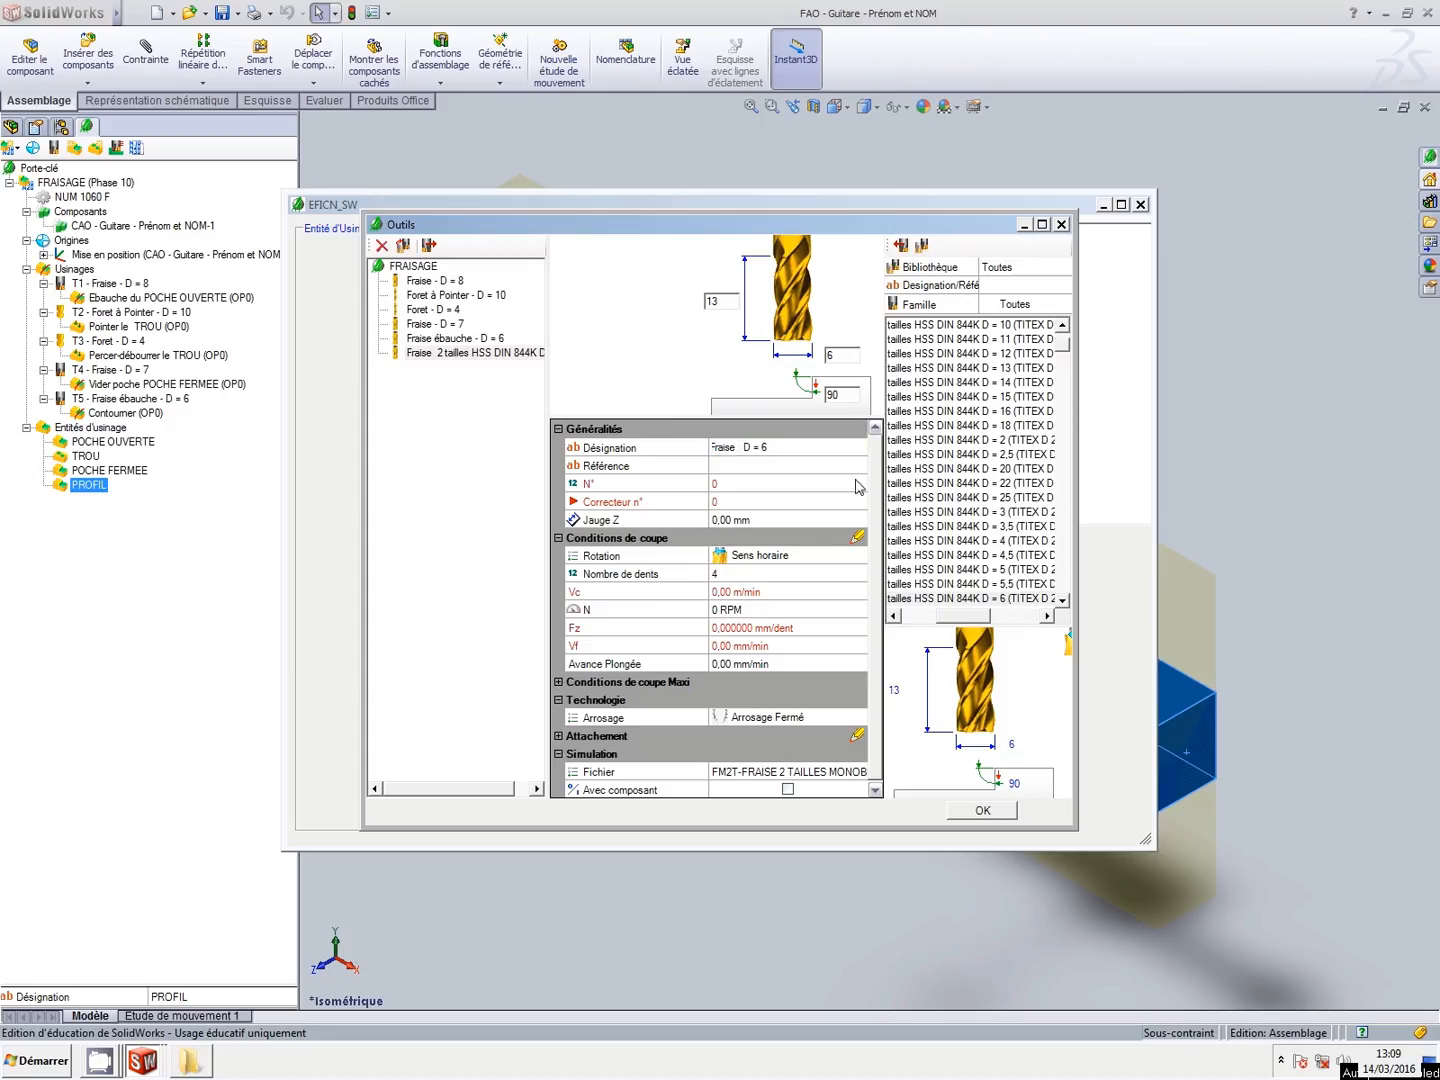
Give the new 6 mm end mill tool number 6 and set its number of teeth to 3.
left_click(758, 486)
type("6")
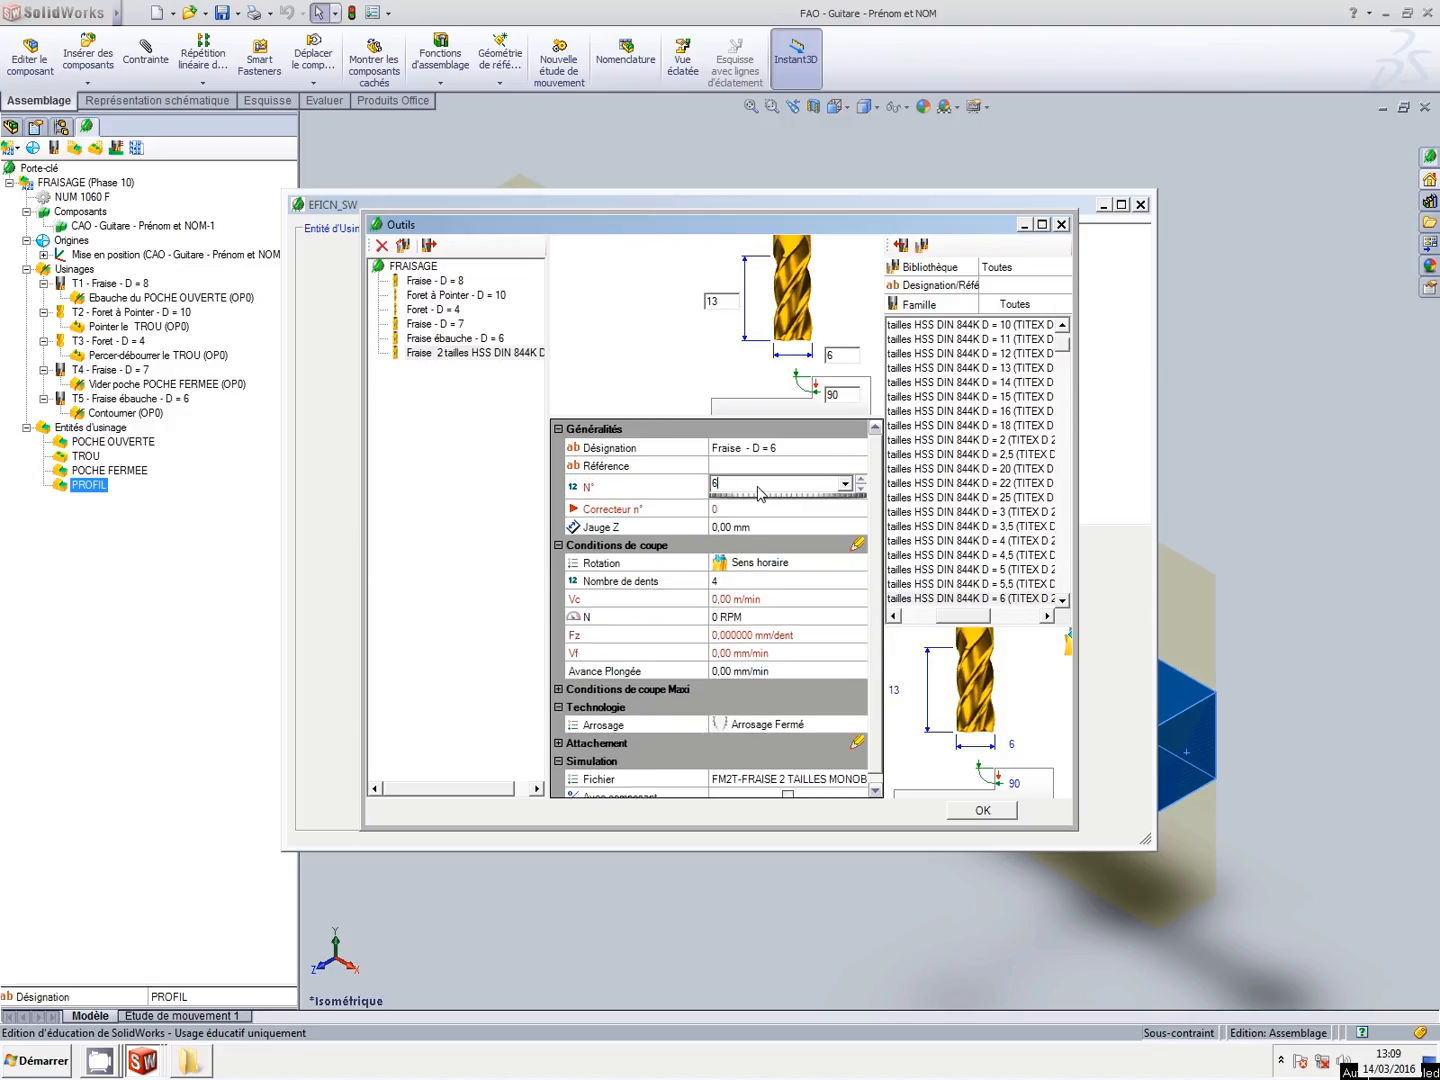
key("Return")
left_click(744, 577)
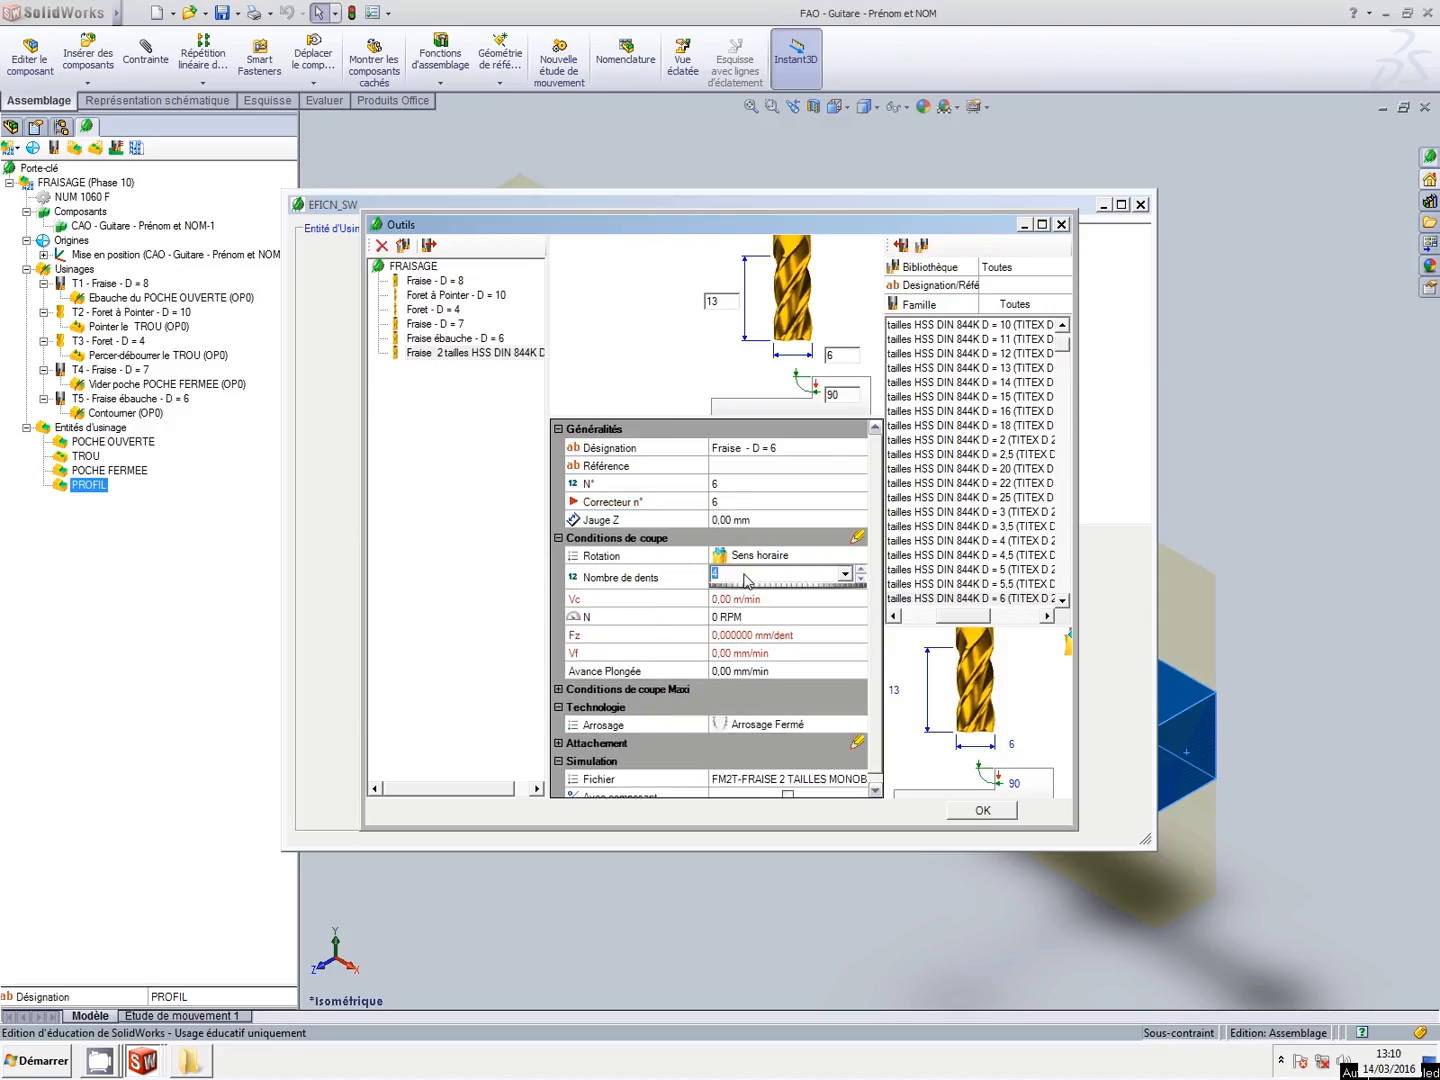
type("3")
key("Return")
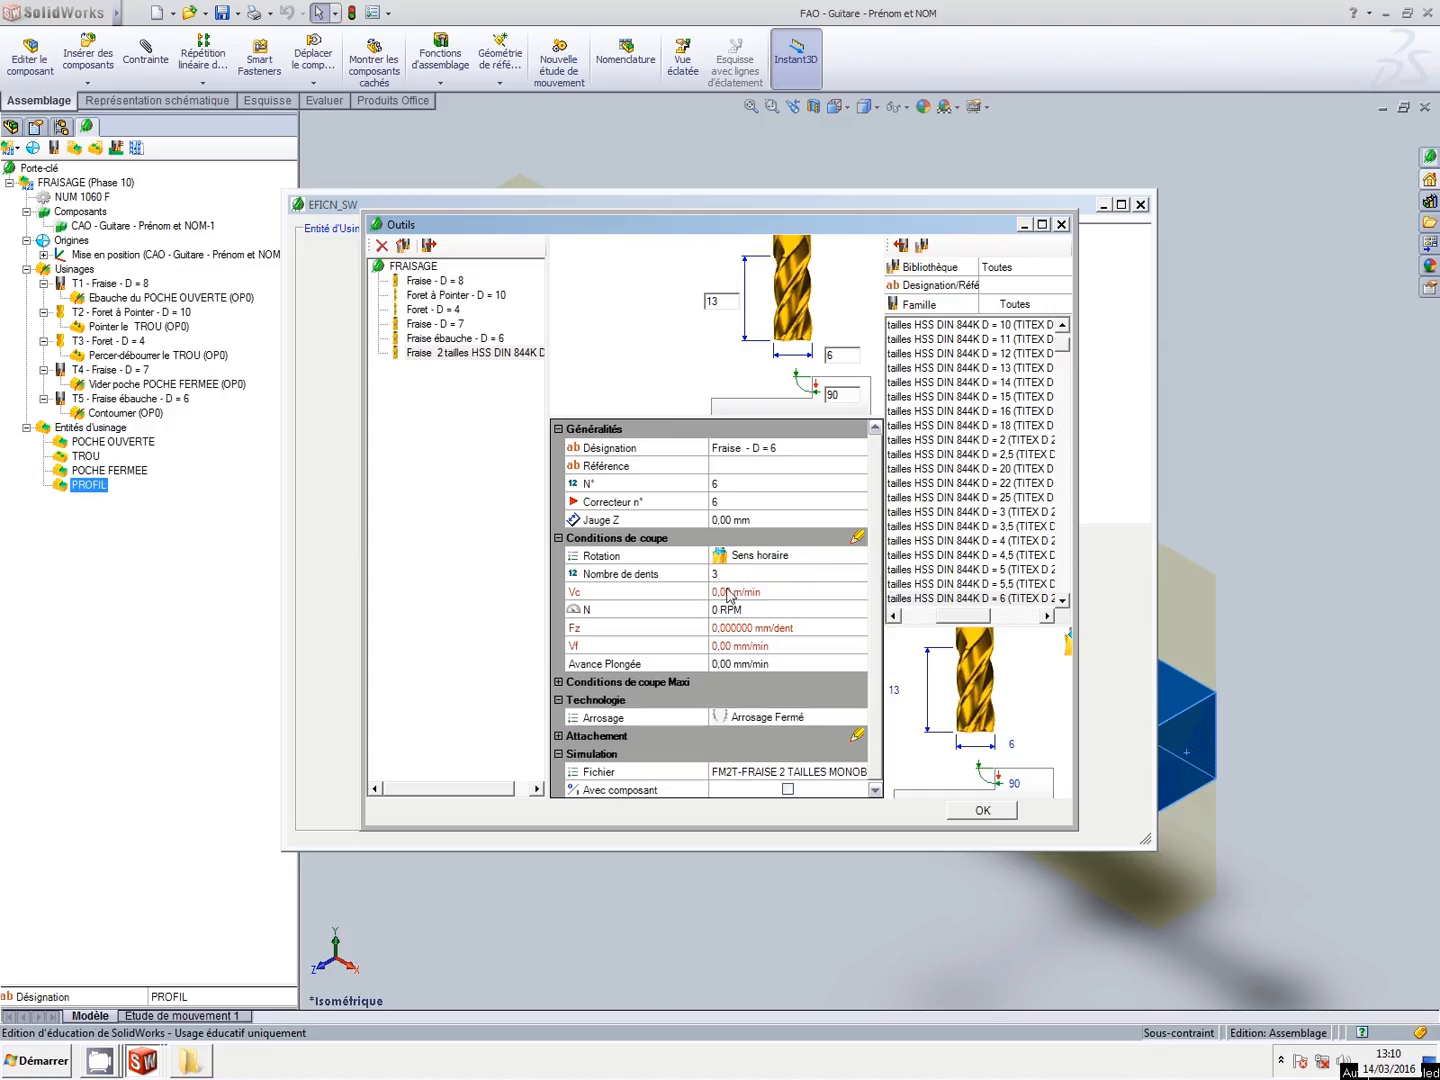
Set the end mill's spindle speed to 4500 RPM, feed Vf to 400 and plunge feed to 200 mm/min, choose its coolant option, and validate the tool.
left_click(729, 611)
type("4500")
key("Return")
left_click(736, 665)
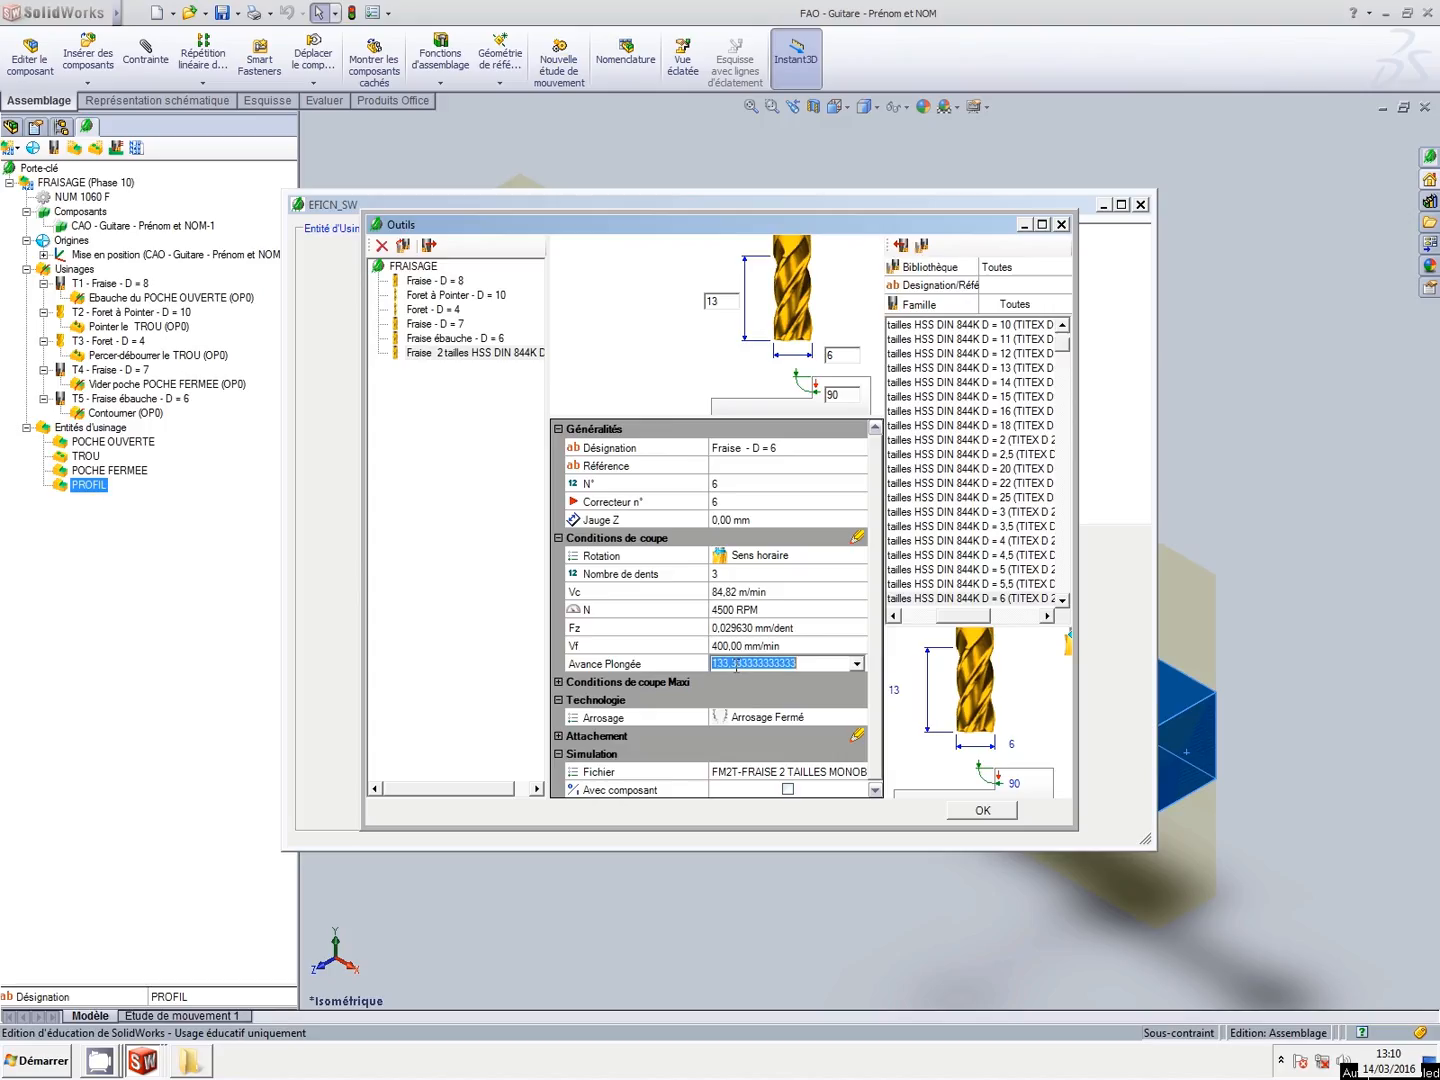
type("200")
key("Return")
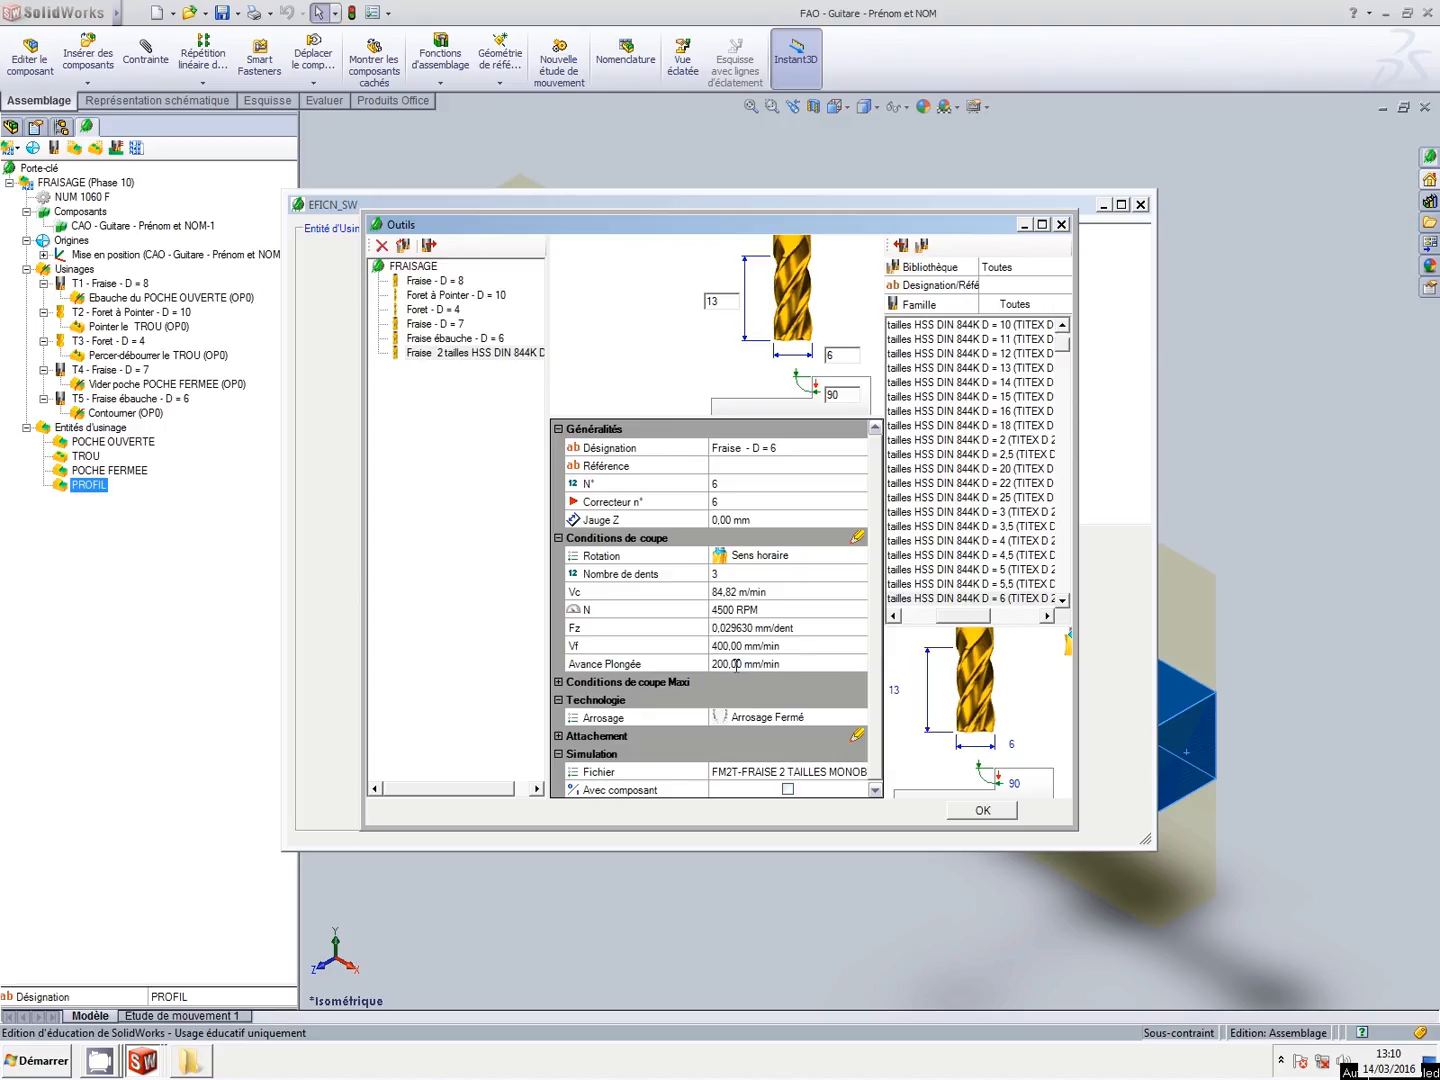
left_click(775, 719)
left_click(786, 884)
left_click(988, 812)
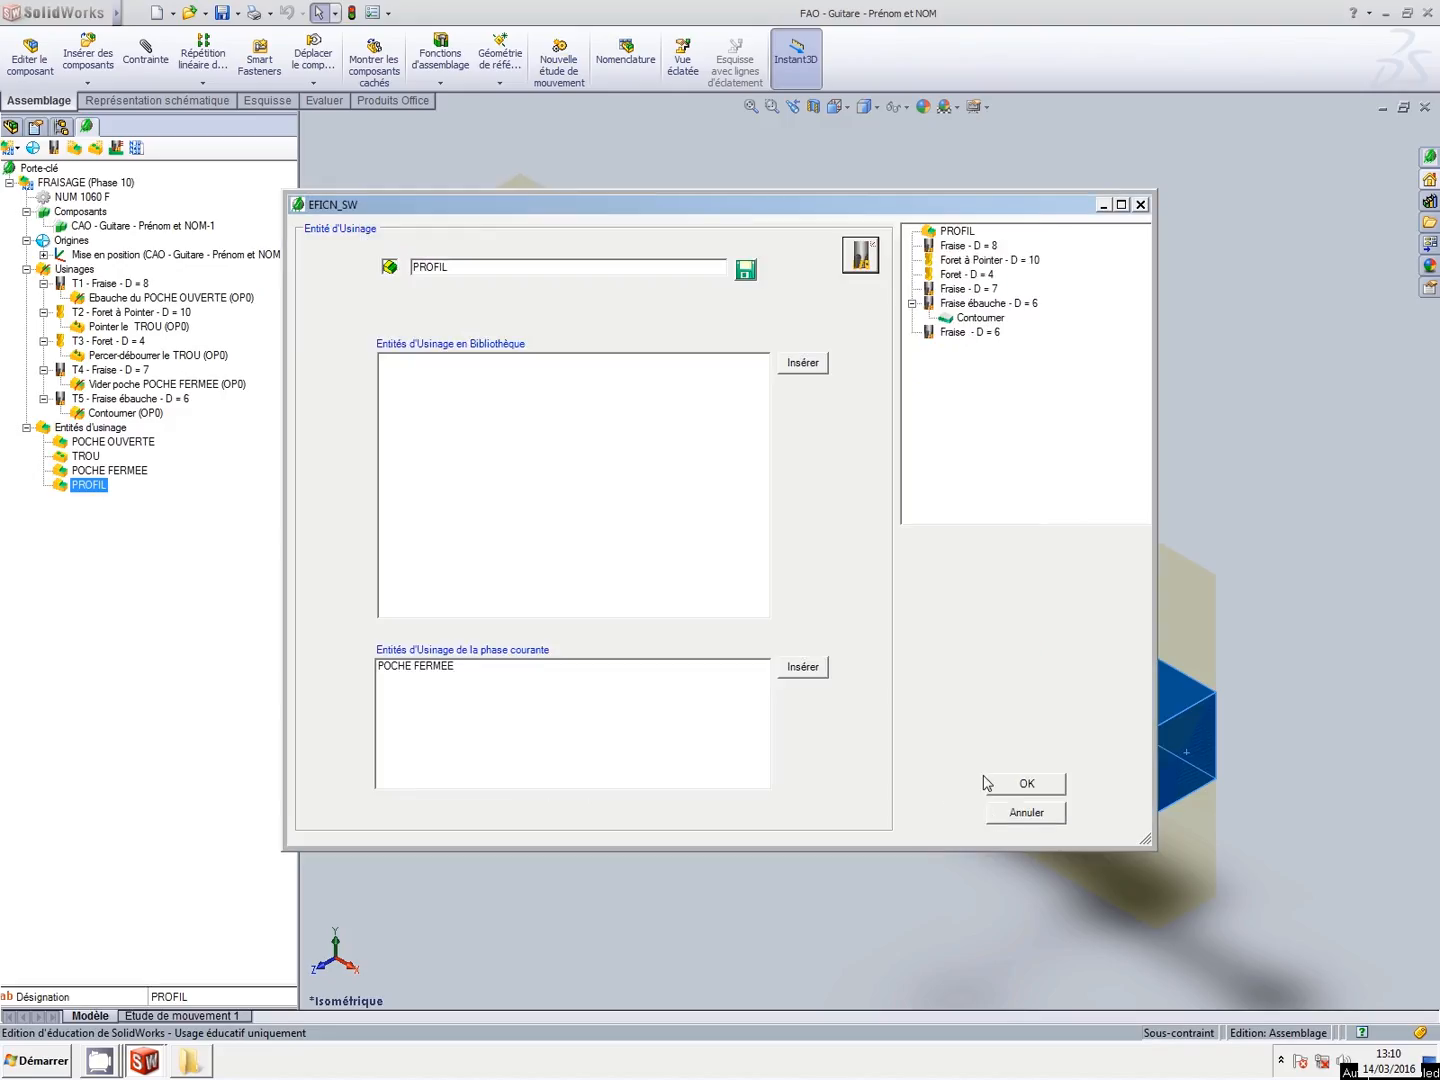
Add a Contourner operation to Fraise - D = 6, with an arc approach starting at the middle of the guitar body's rounded end.
left_click(949, 334)
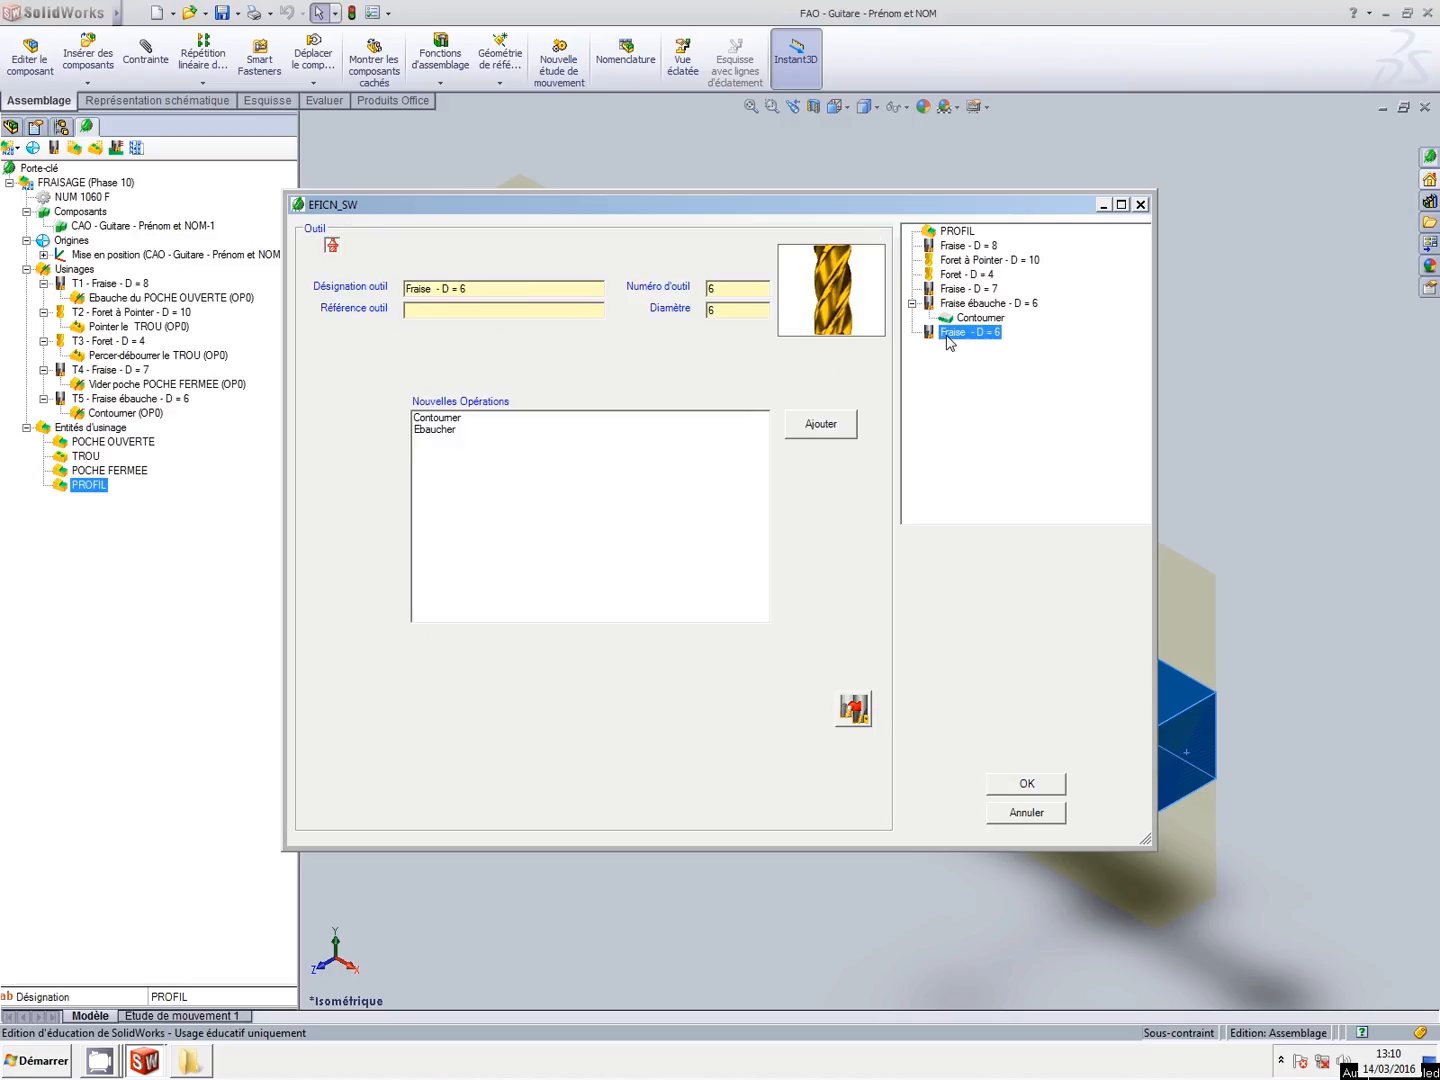
left_click(440, 419)
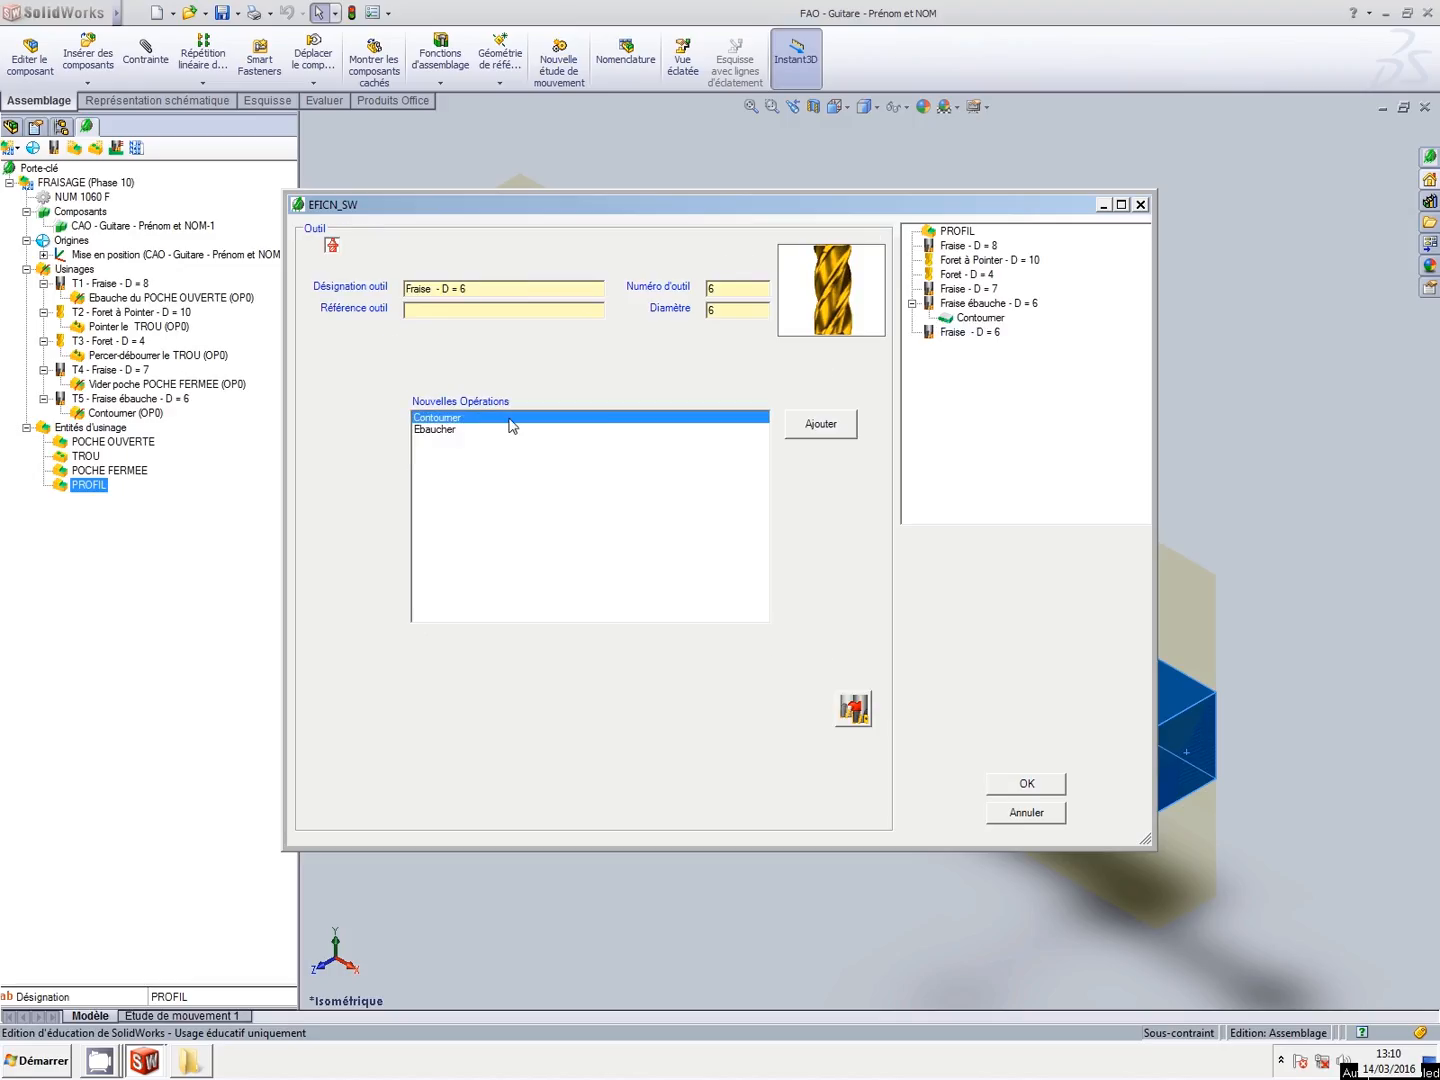
left_click(848, 433)
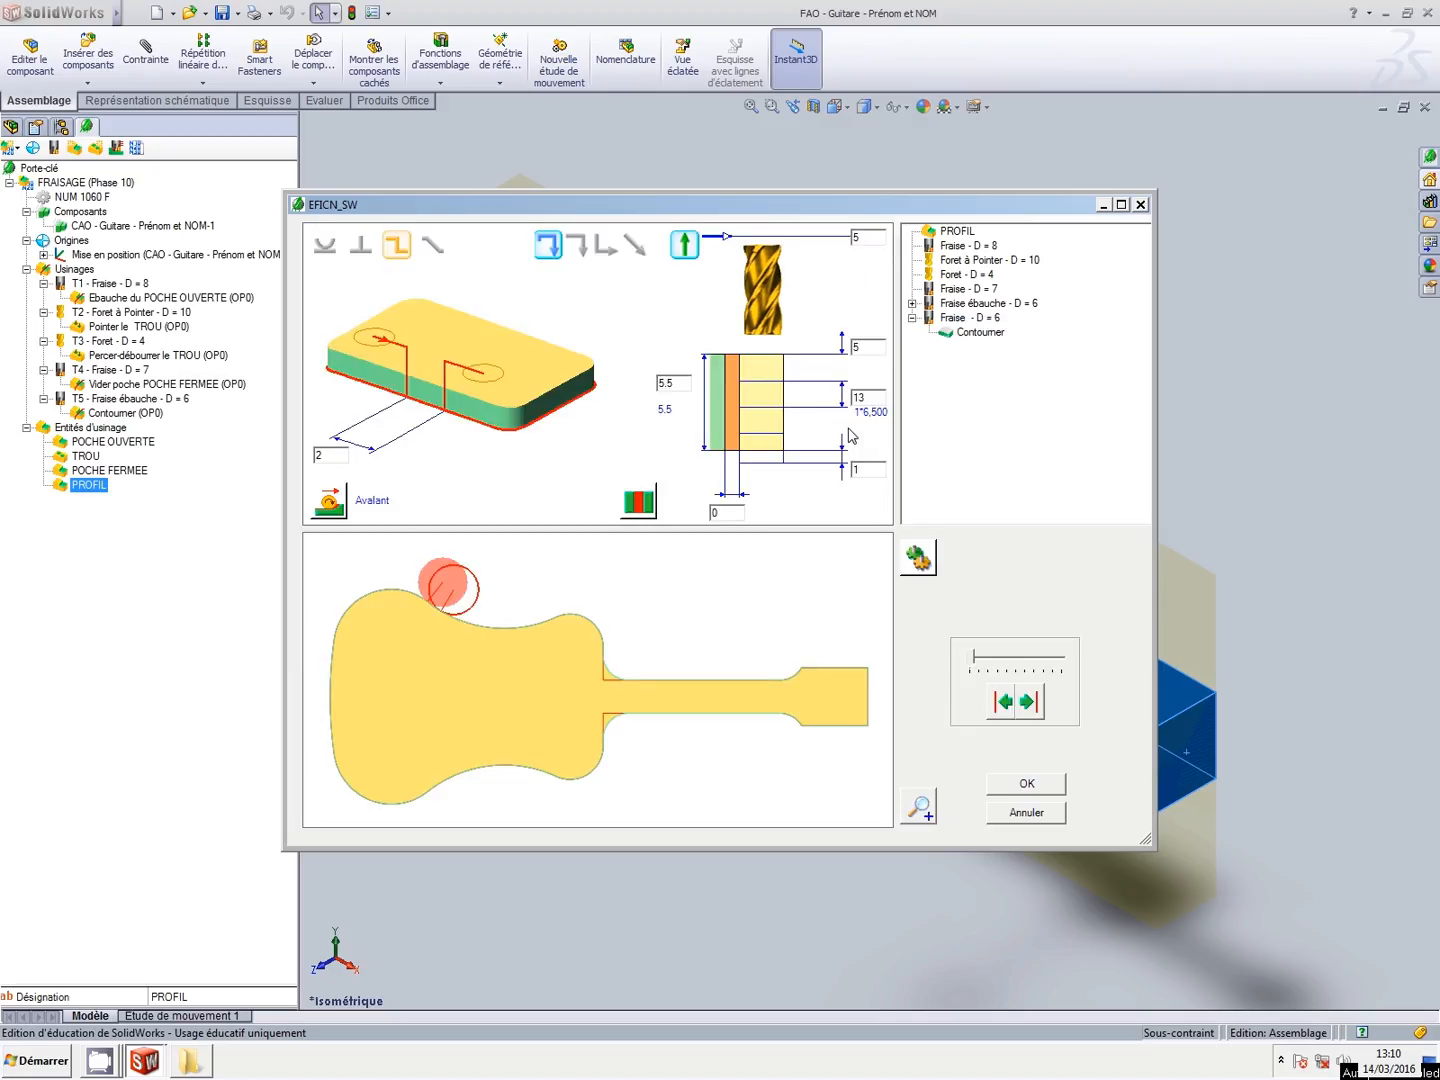
left_click(324, 245)
left_click(332, 685)
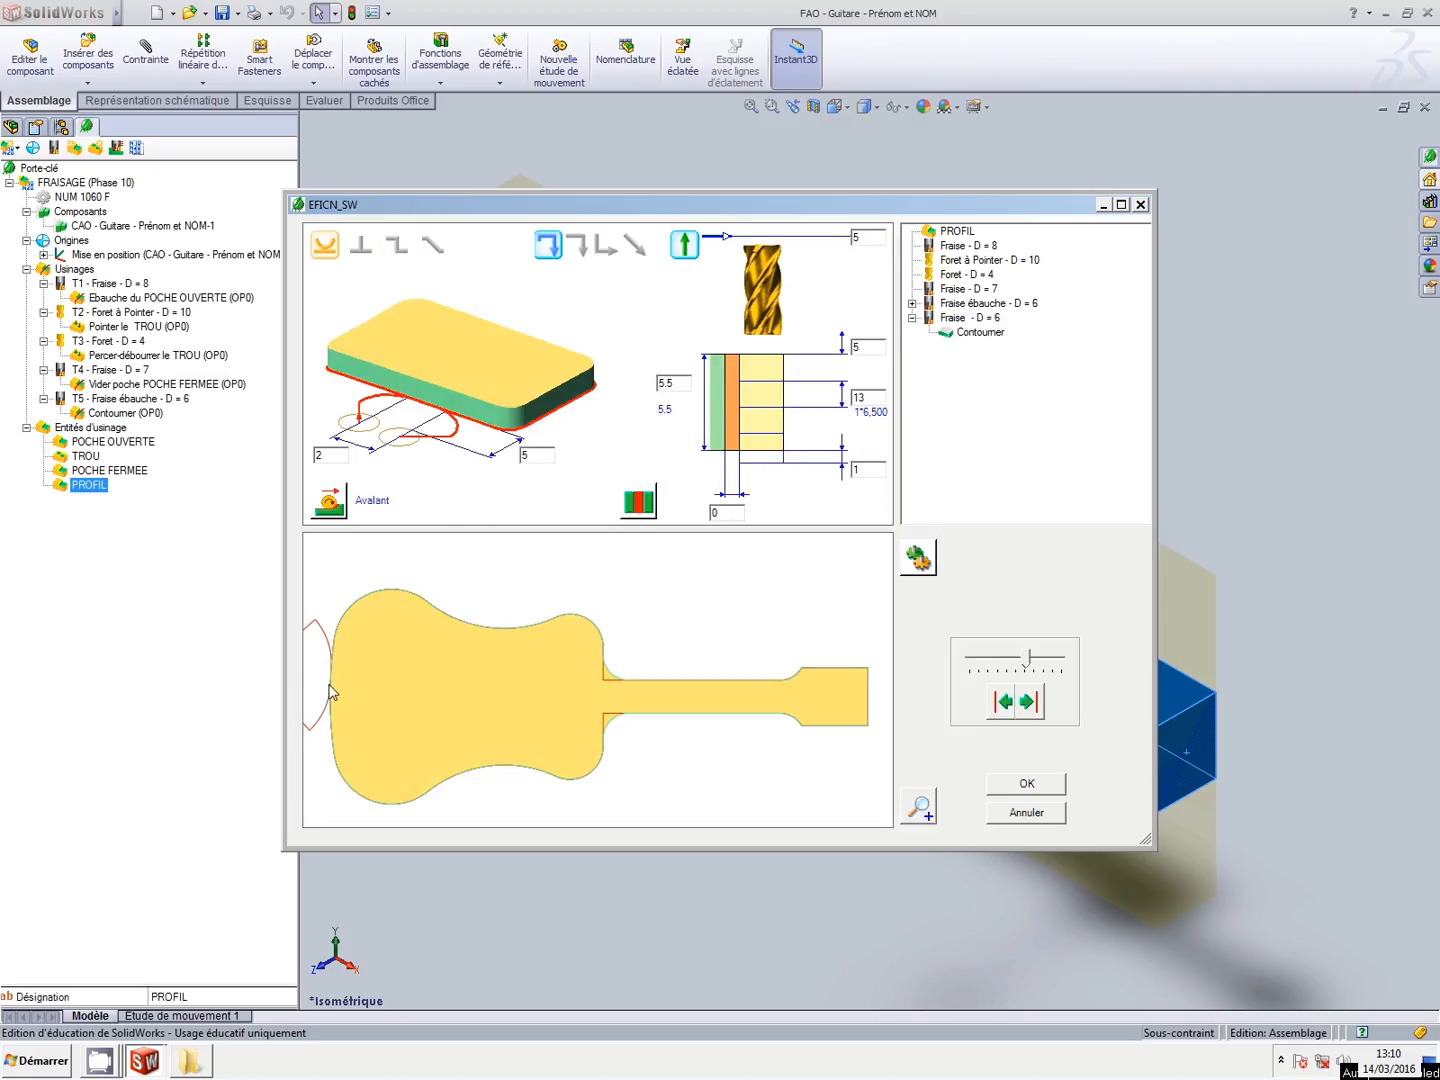
Set the finishing contour's pass depth to 5.5 and the overrun below the profile to 0.5, validate the operation, and save the document.
double_click(867, 398)
type("5.5")
left_click(870, 468)
key("BackSpace")
type("0.5")
left_click(1008, 788)
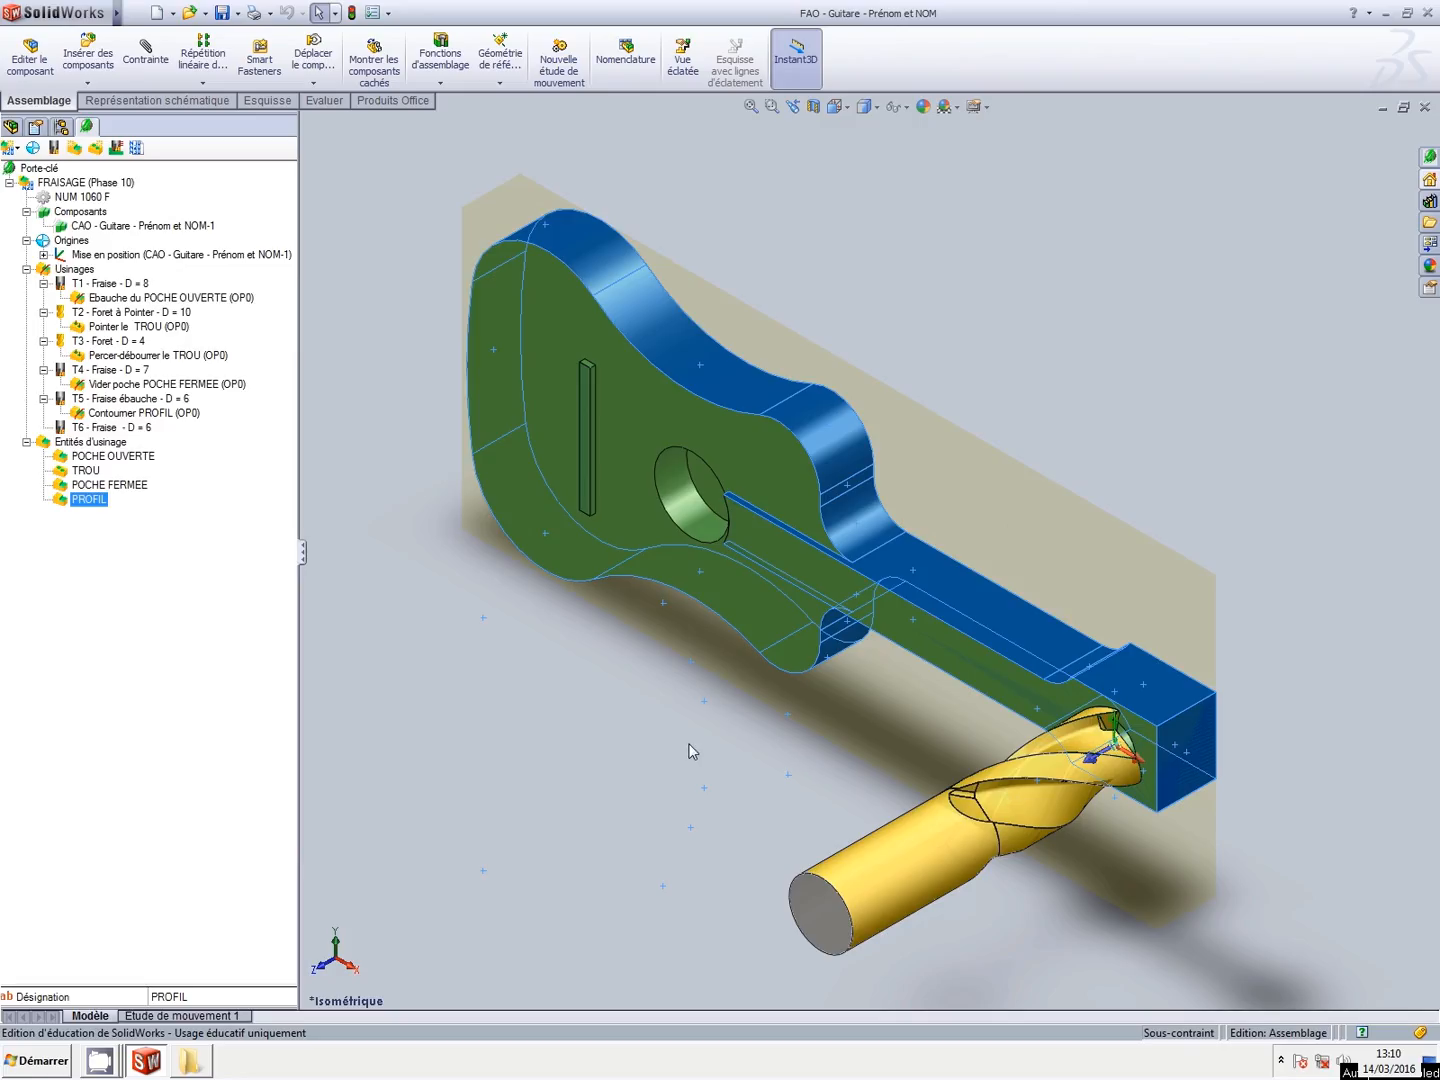
left_click(222, 14)
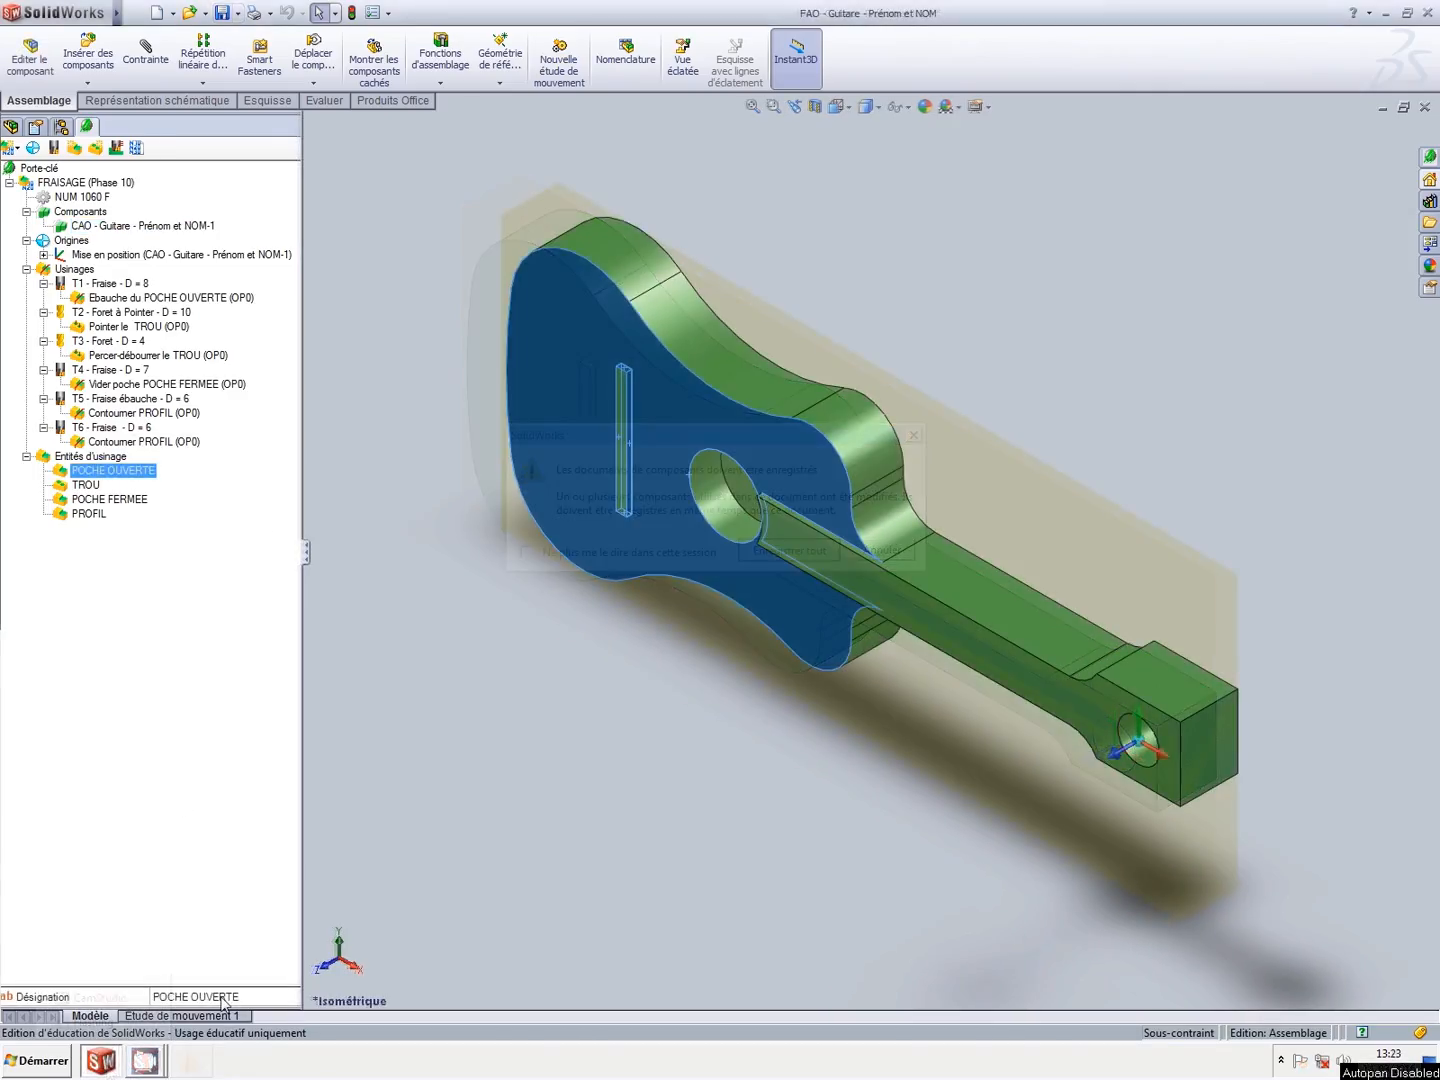
Rename the POCHE OUVERTE machining entity as Surfacage.
left_click(222, 997)
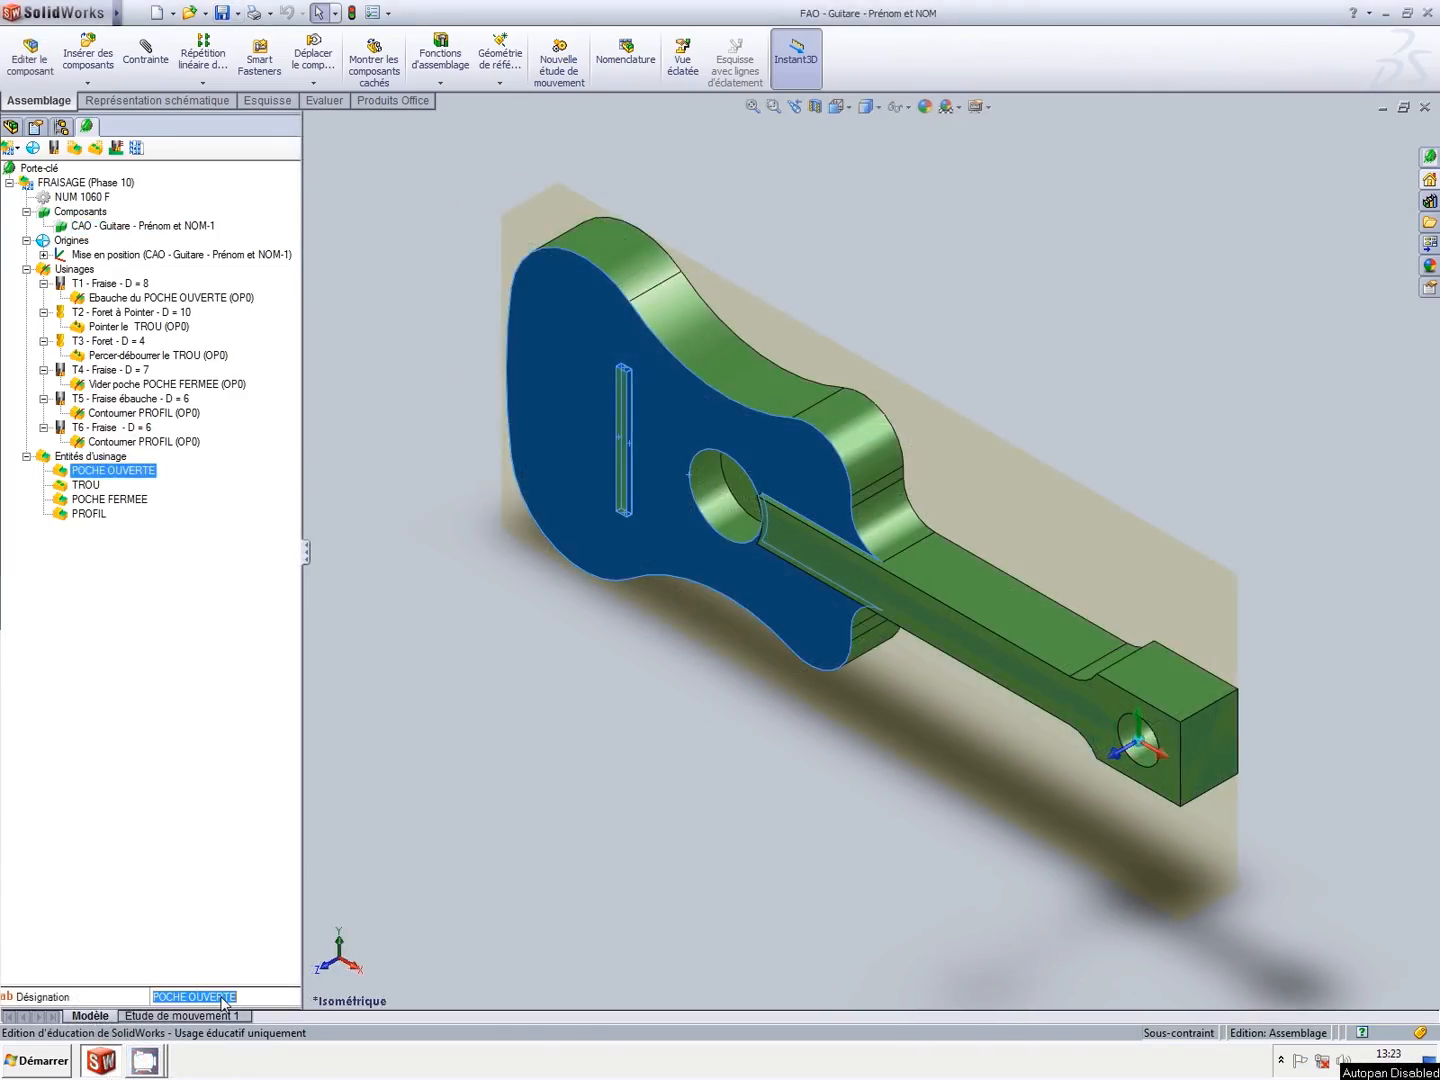
type("Surfacage")
key("Return")
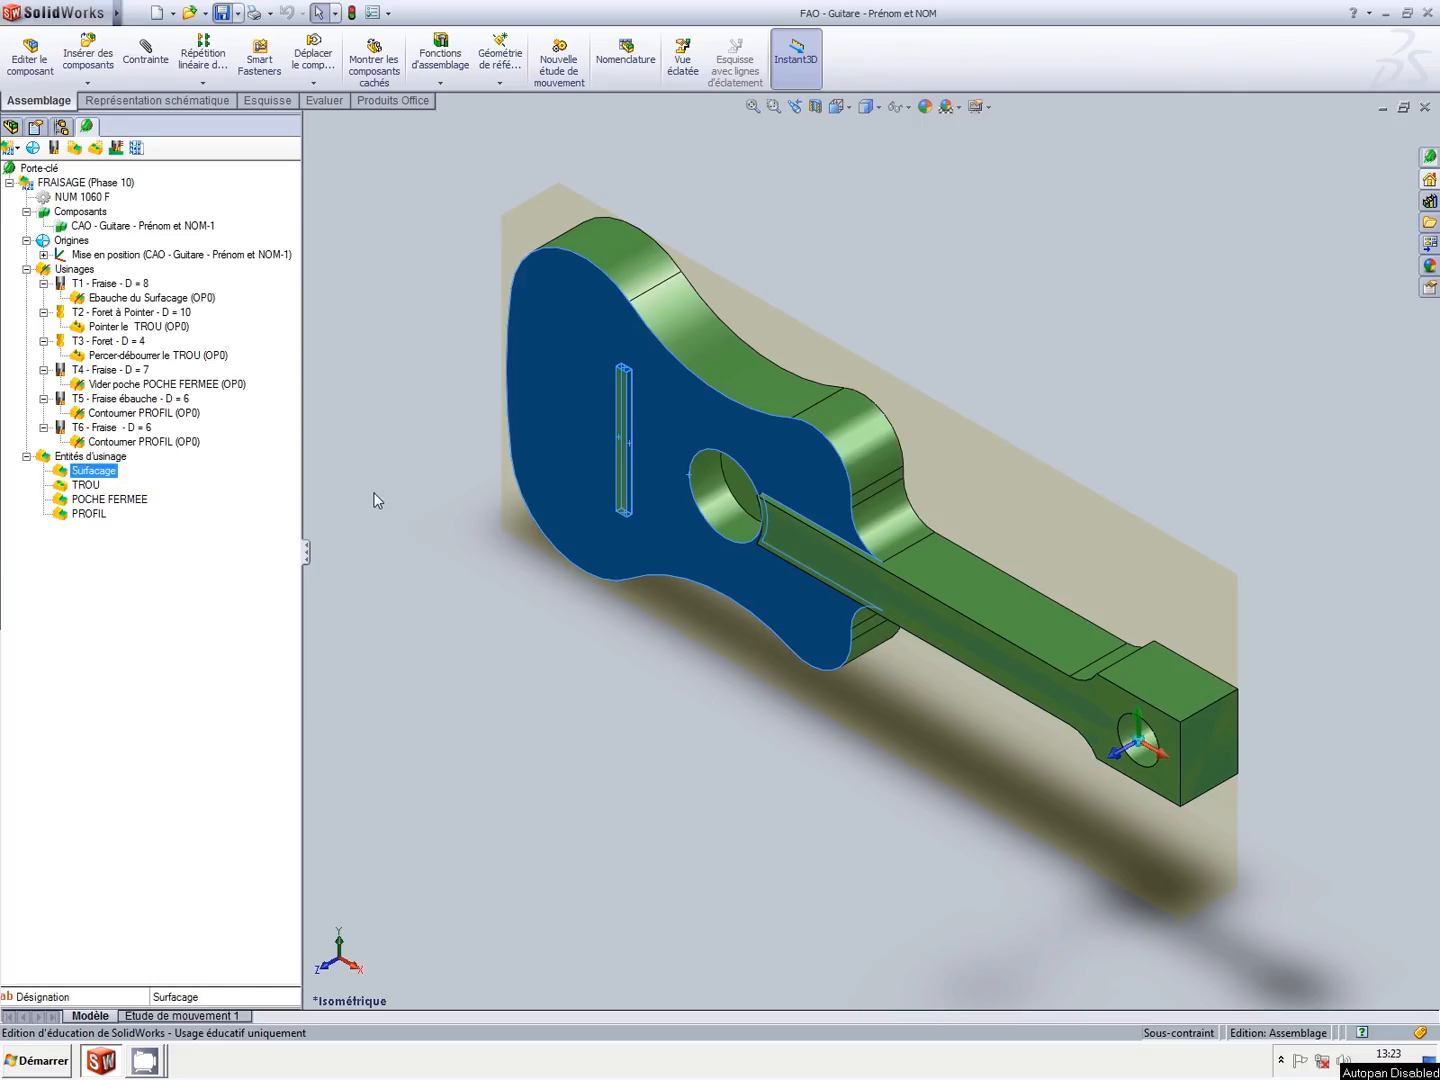
Rename the TROU machining entity as Percage - D=4mm.
left_click(89, 486)
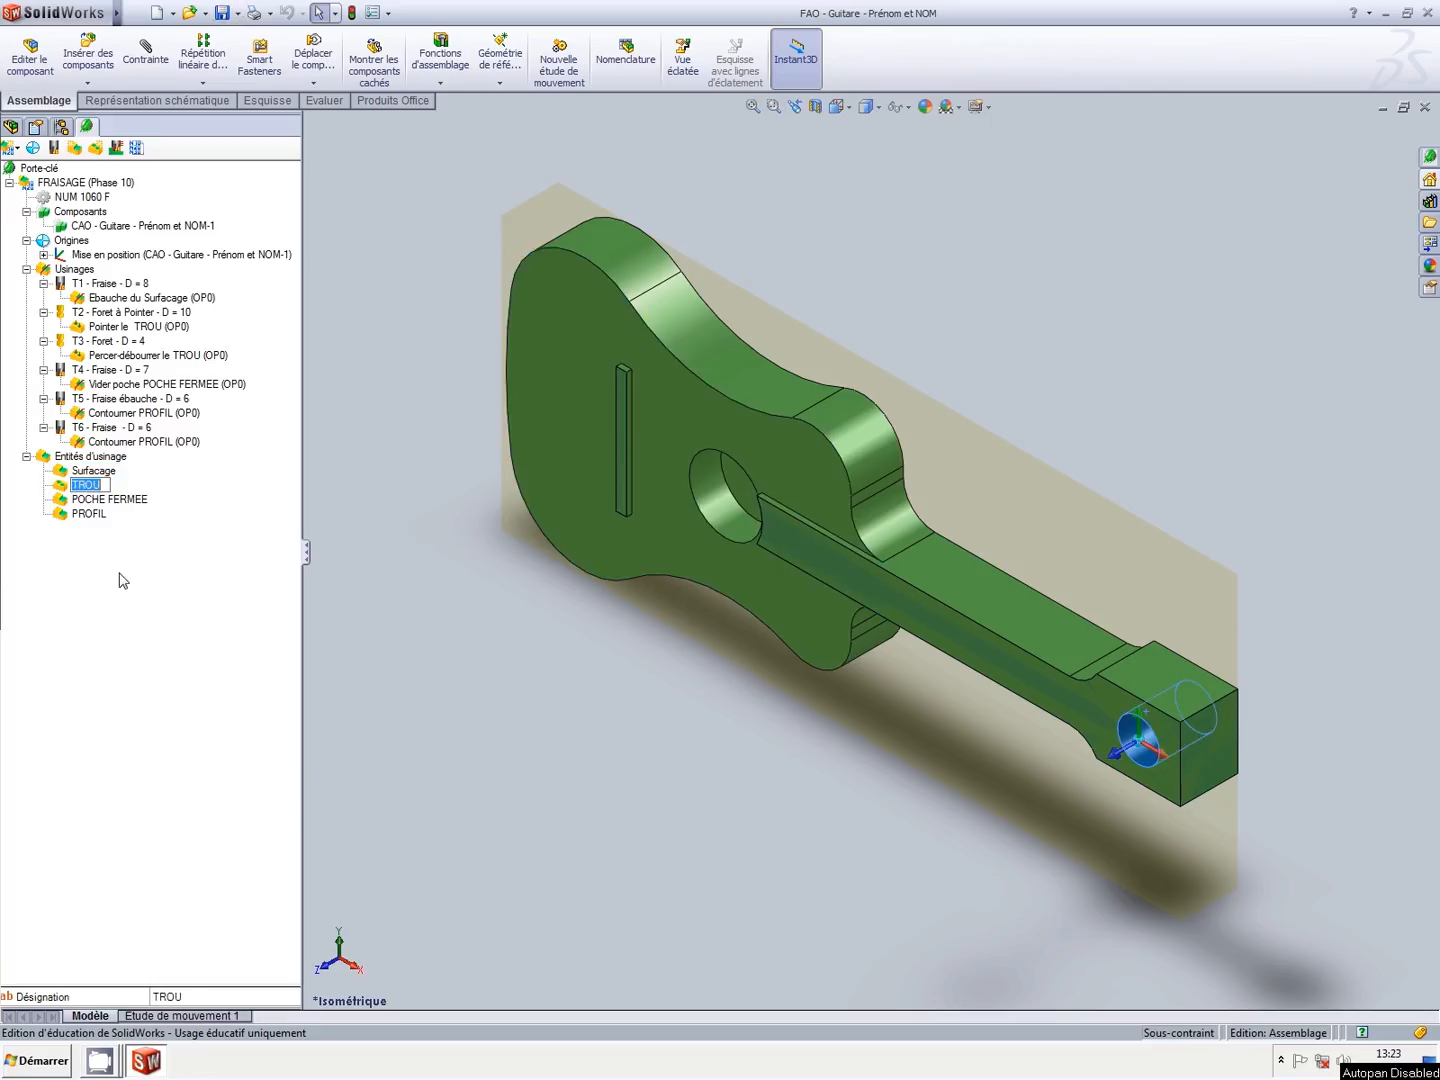
left_click(170, 997)
type("Percage")
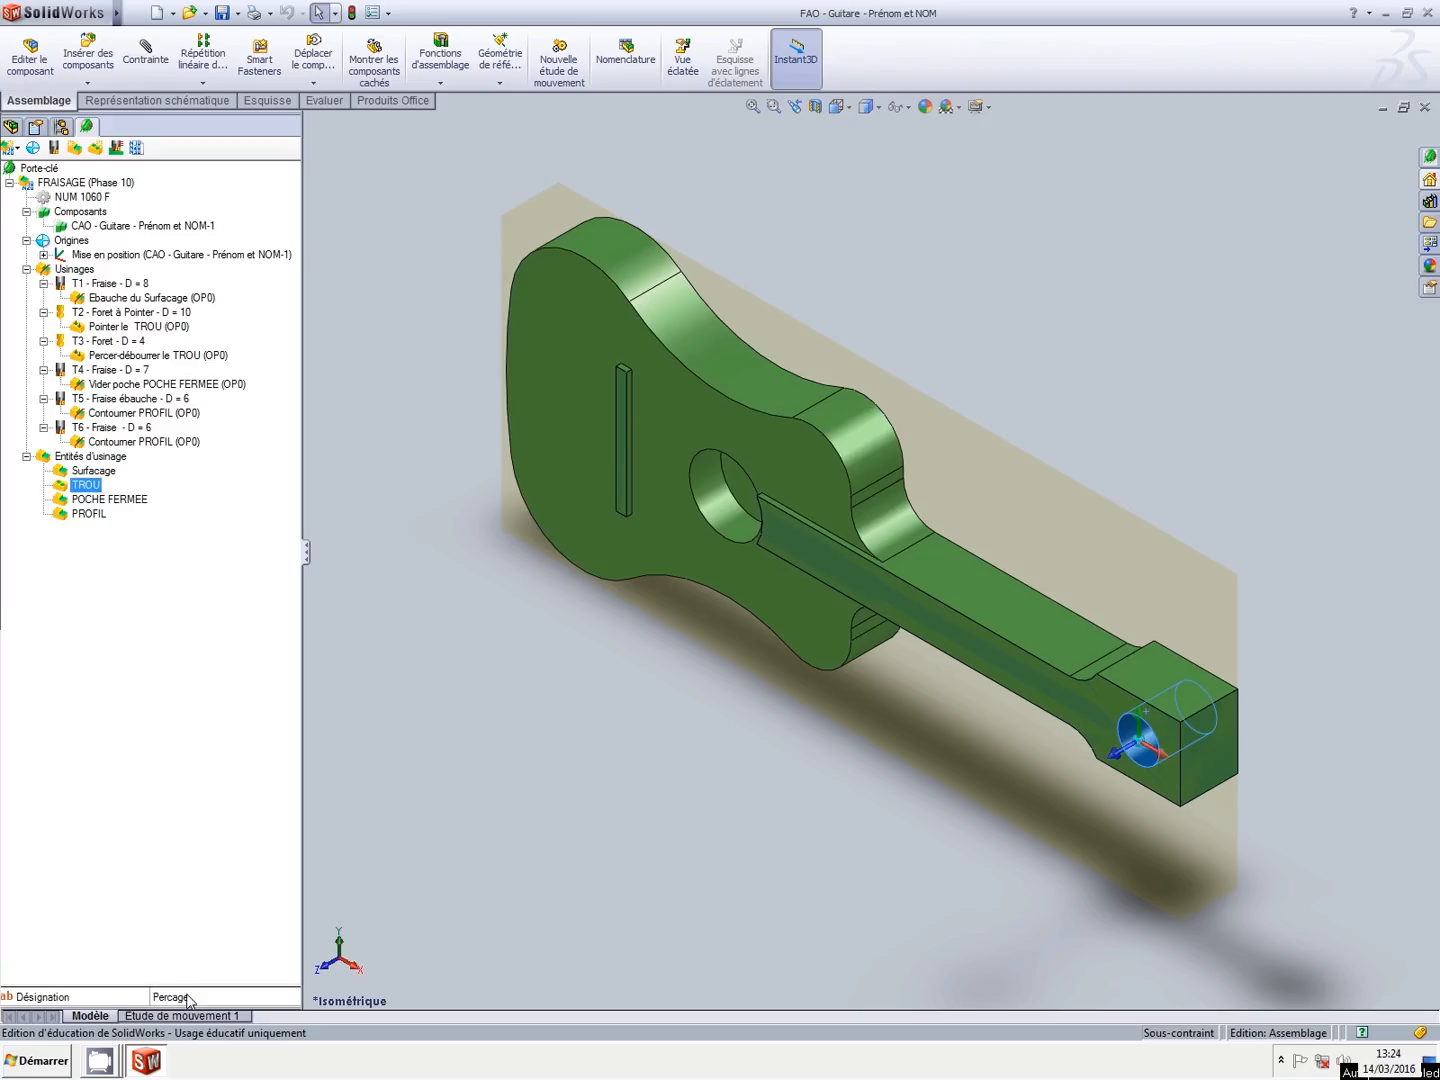
type(" - D=4mm")
key("Return")
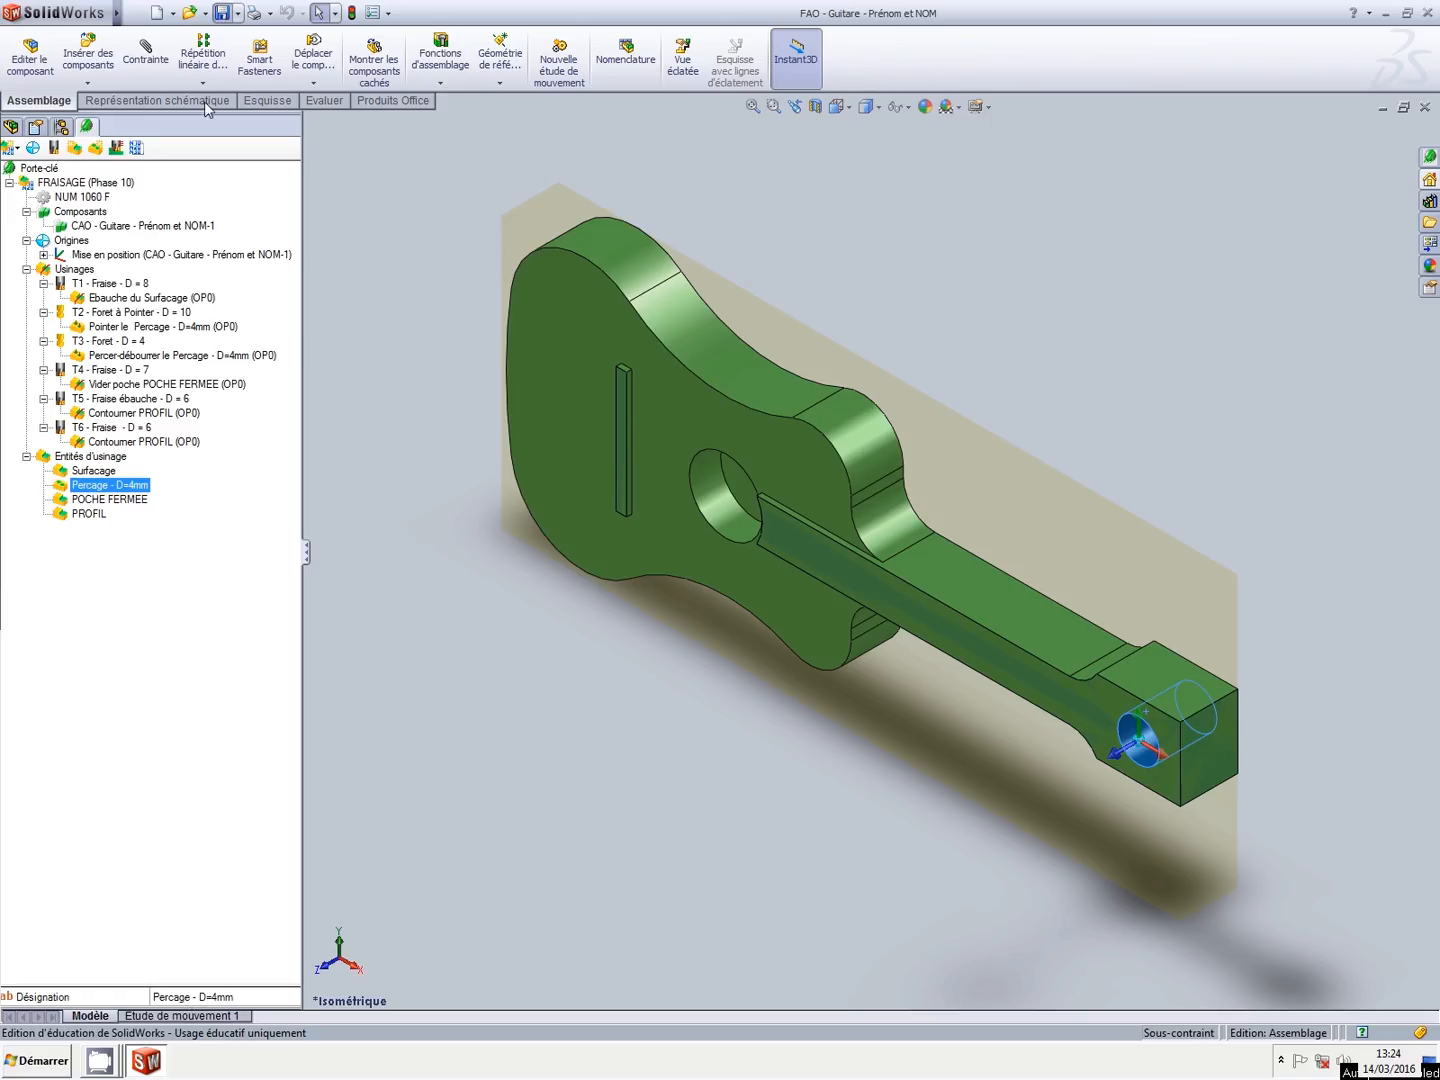
Rename the POCHE FERMEE machining entity as Poche - D=7mm.
left_click(110, 500)
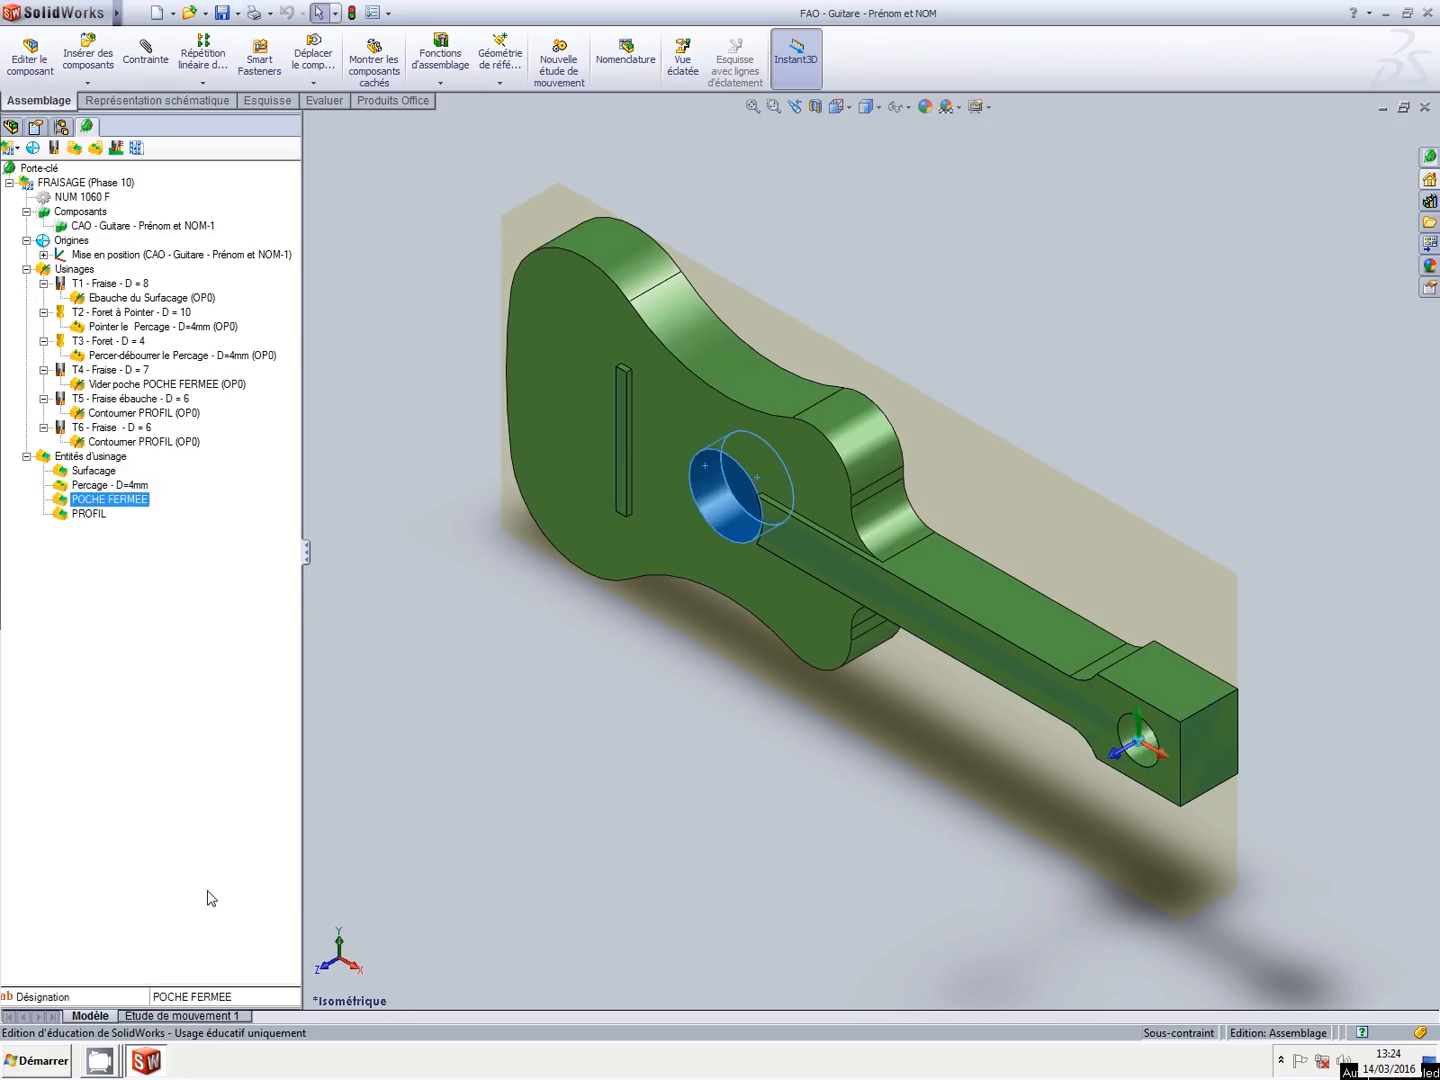
left_click(236, 1004)
type("Poche - D=7mm")
key("Return")
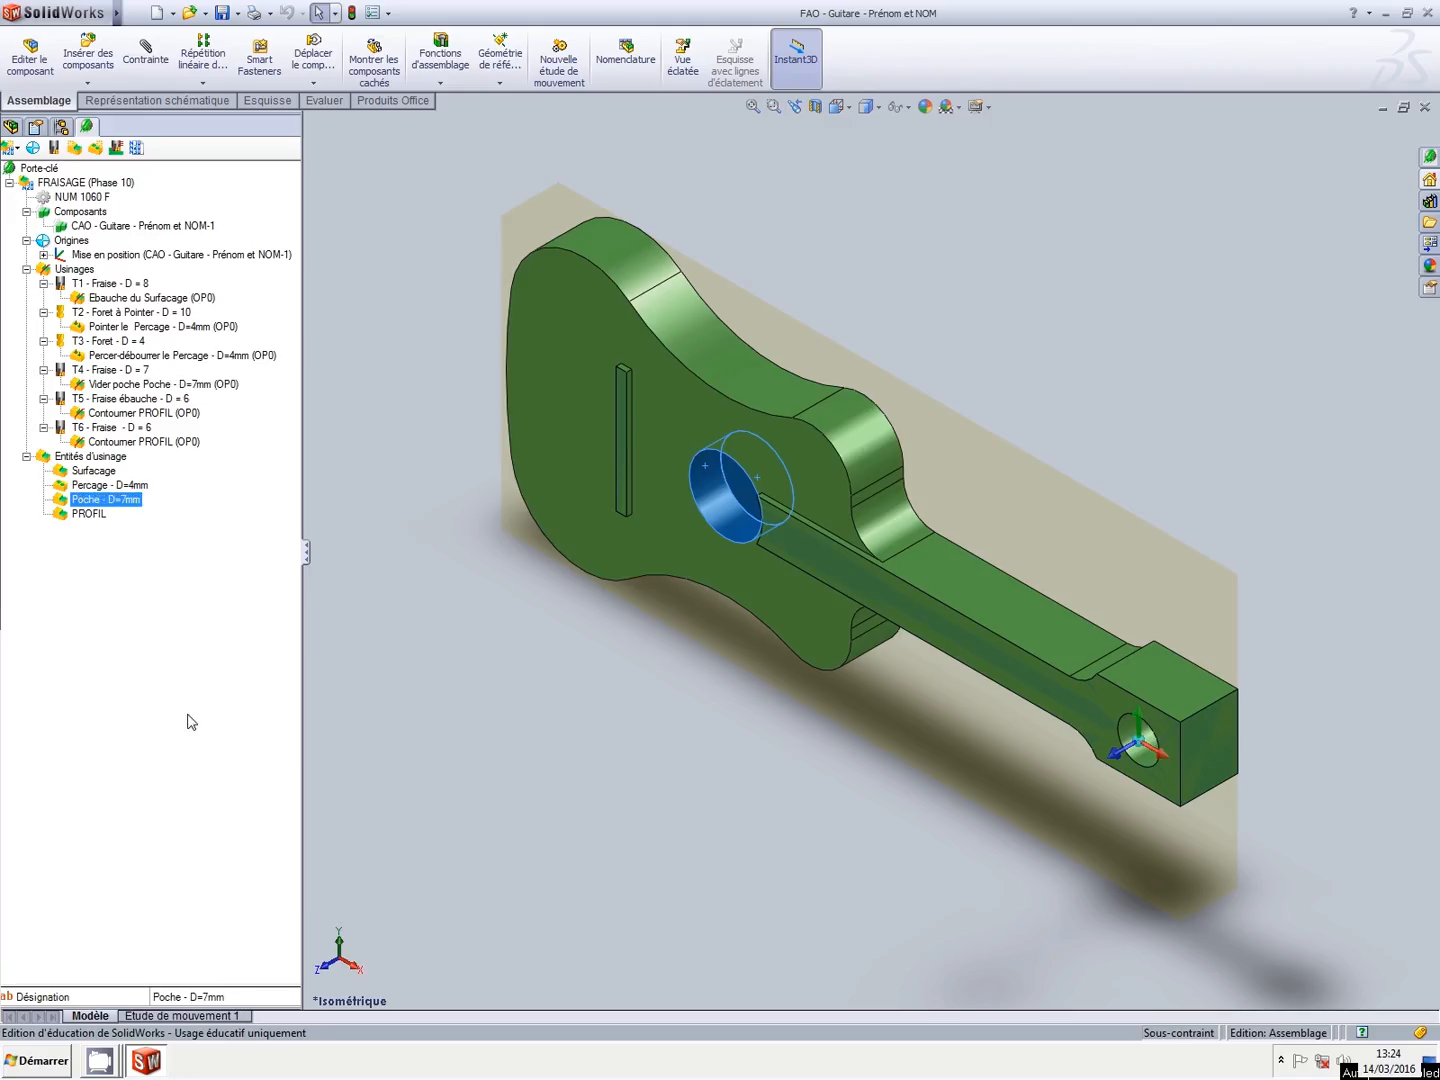
Rename the PROFIL machining entity as Contournage and save the document.
left_click(96, 514)
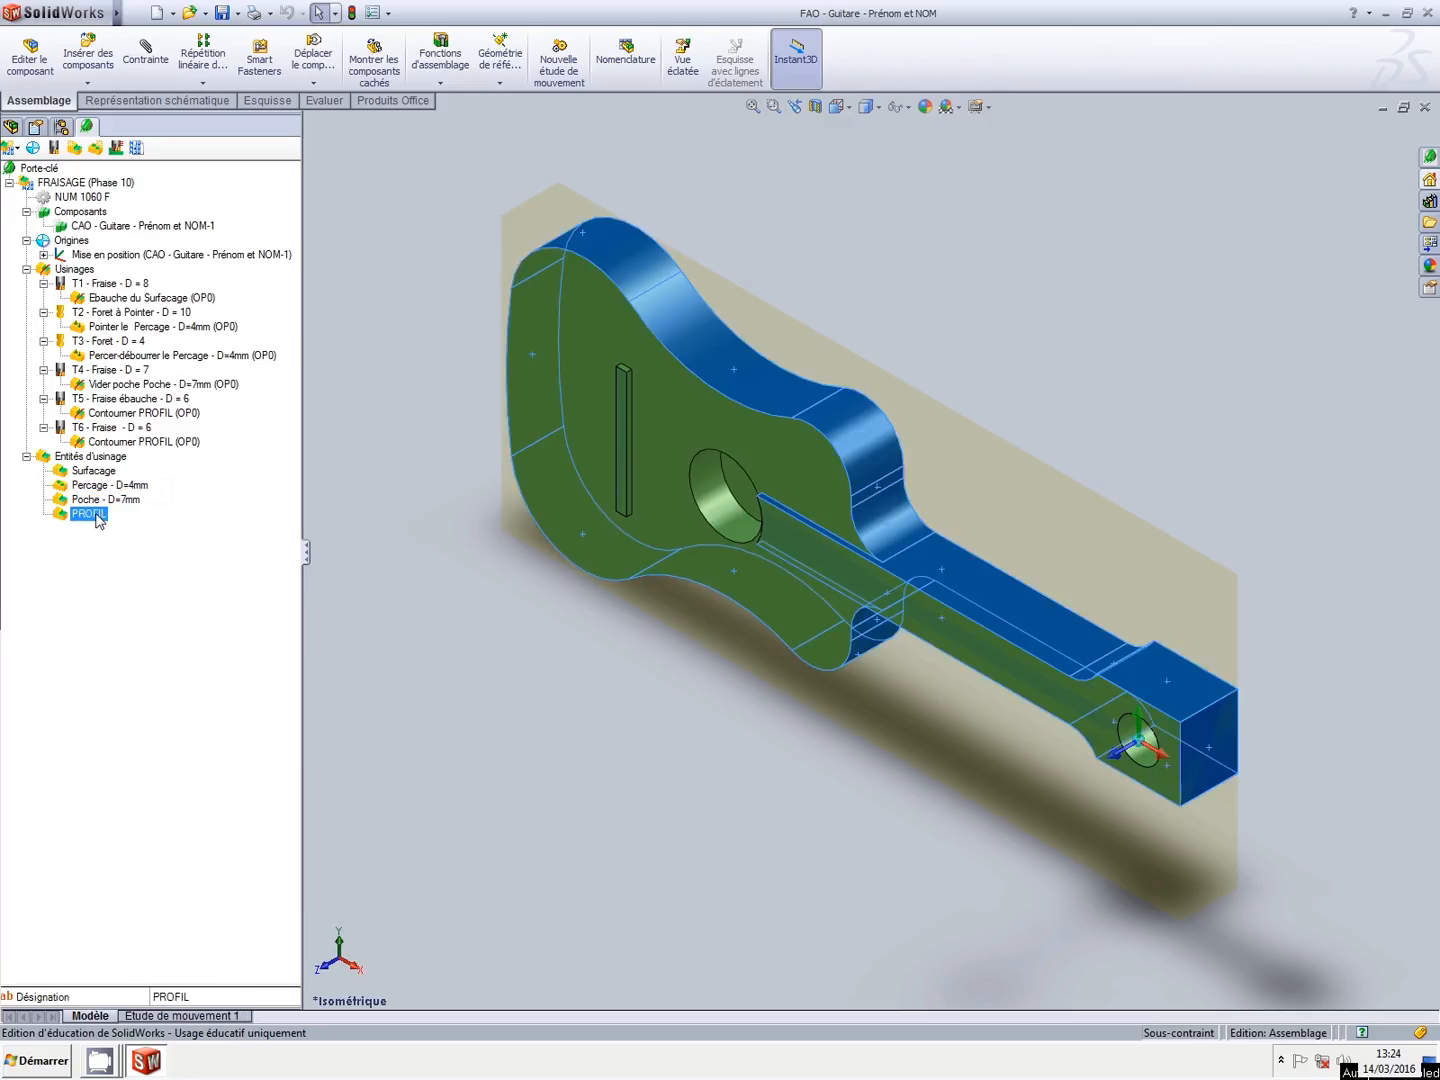
double_click(194, 1001)
type("c")
type("Contournage")
key("Return")
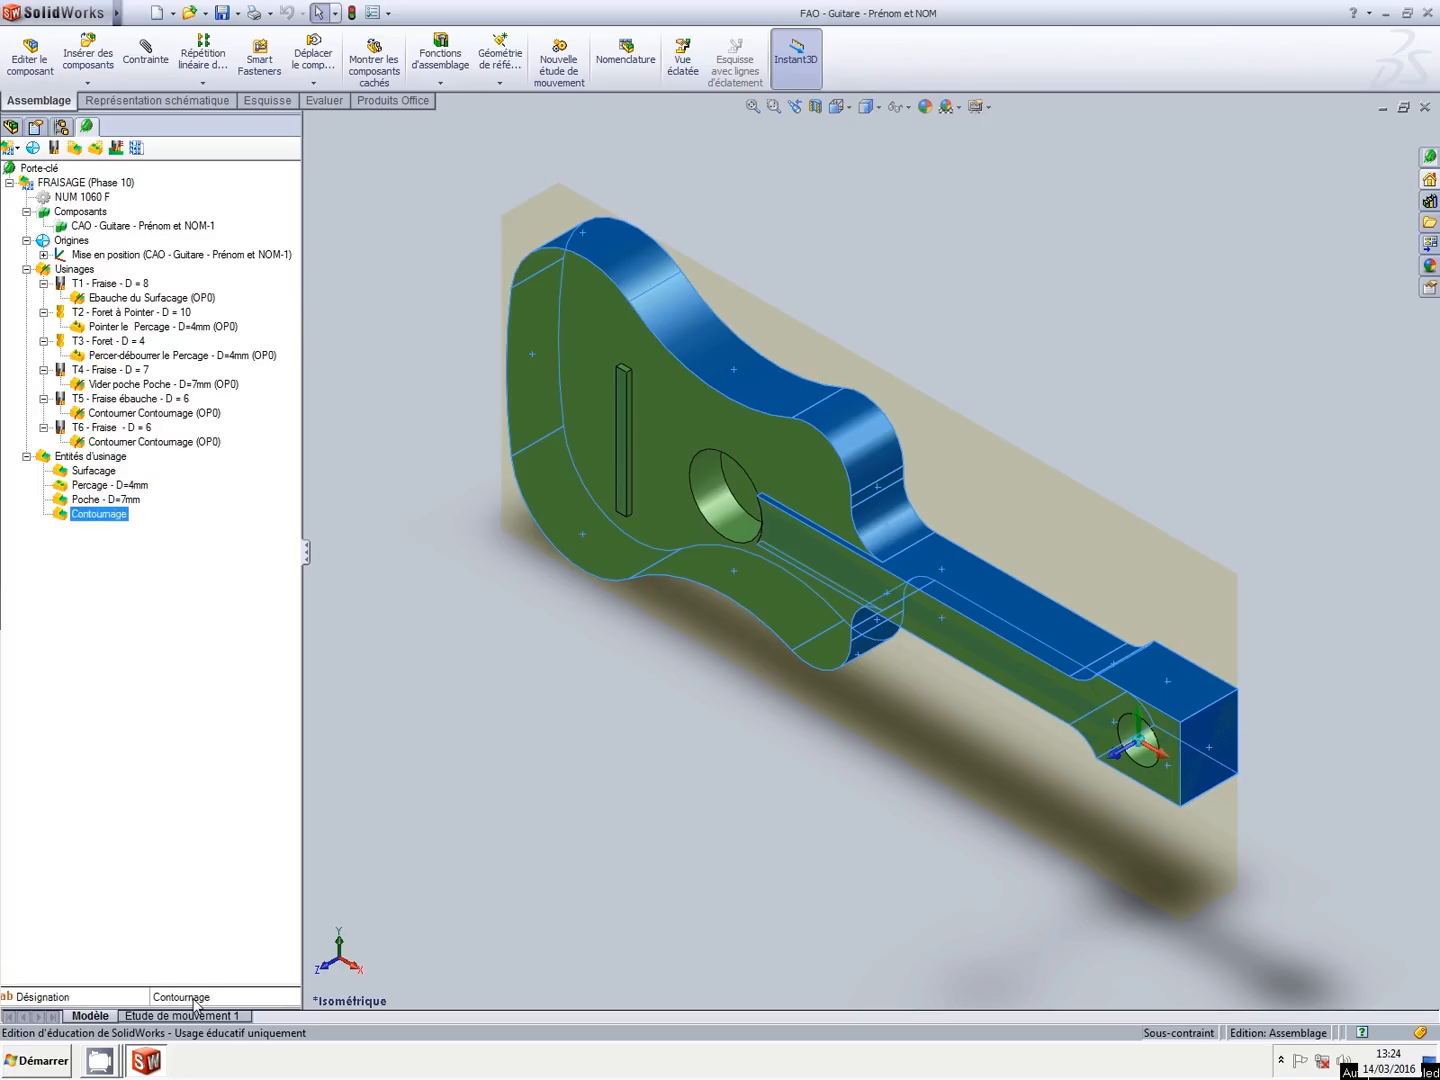
left_click(223, 14)
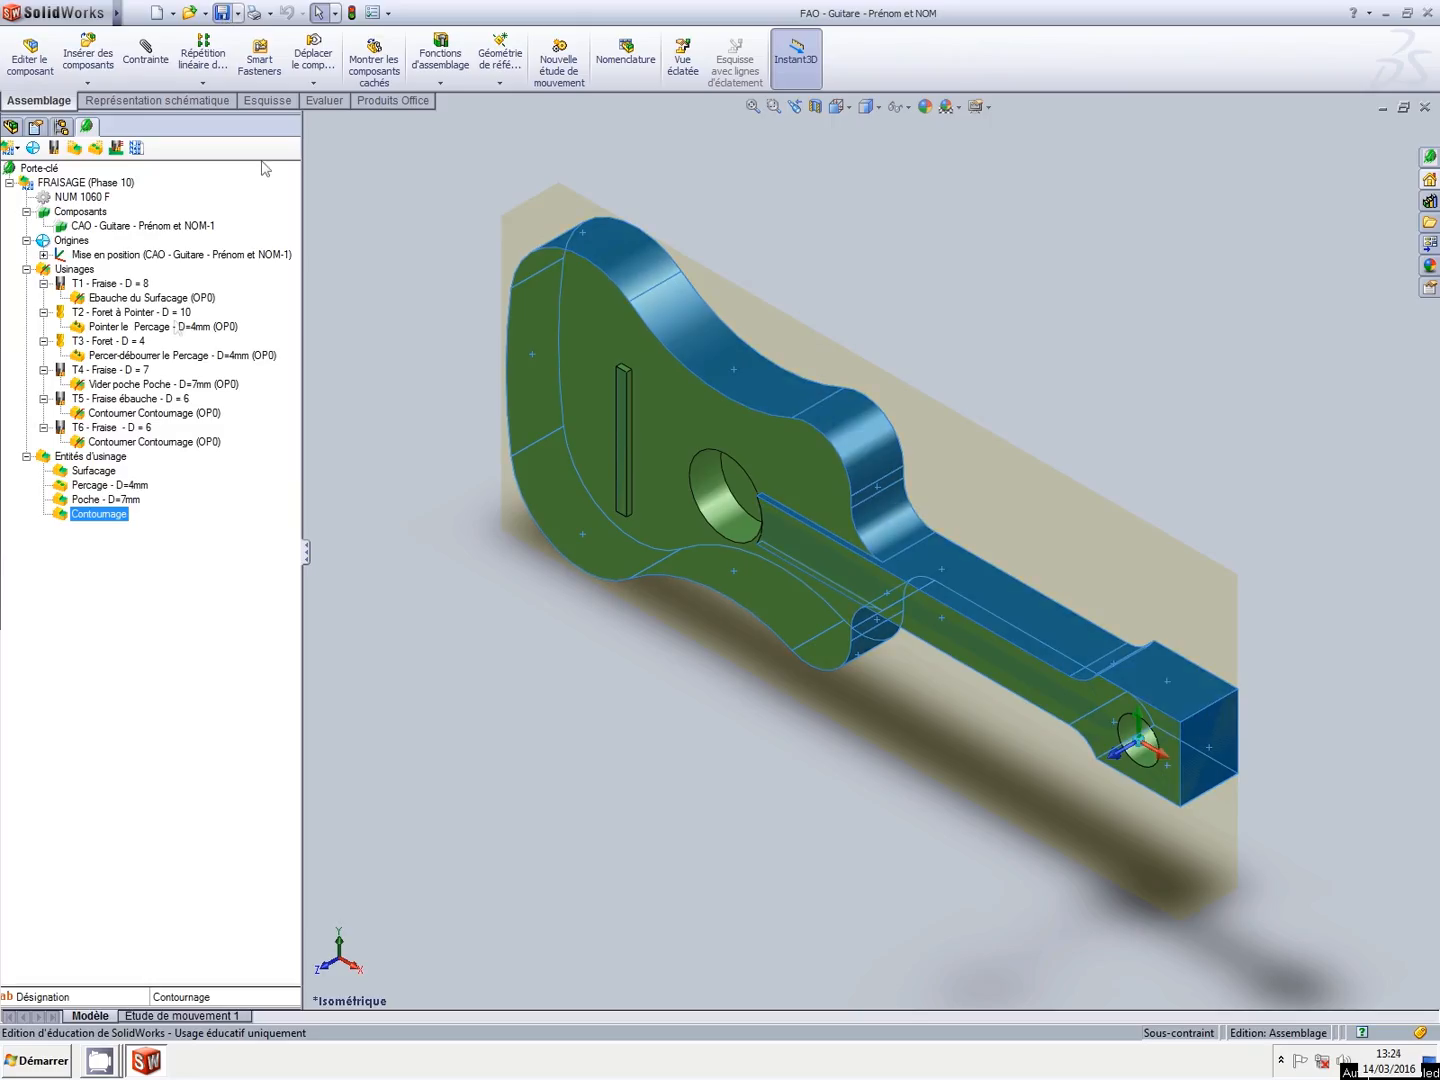
Check the designations of the surfacing, centring, drilling and closed-pocket operations under tools T1 to T4.
mouse_move(114, 1039)
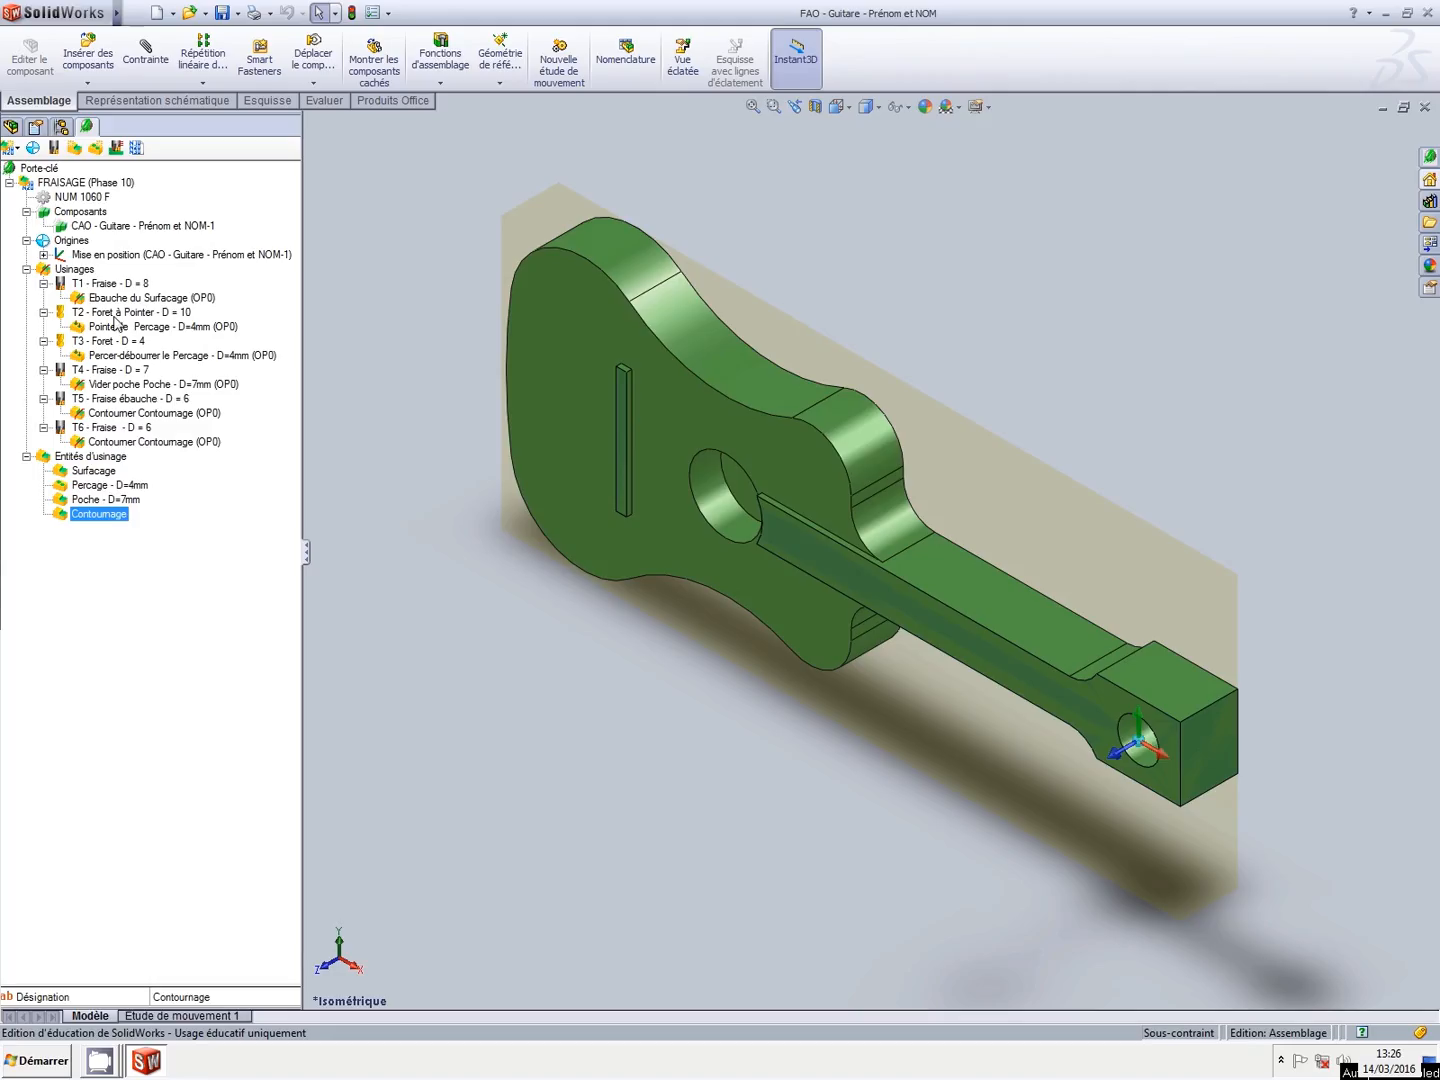
left_click(122, 300)
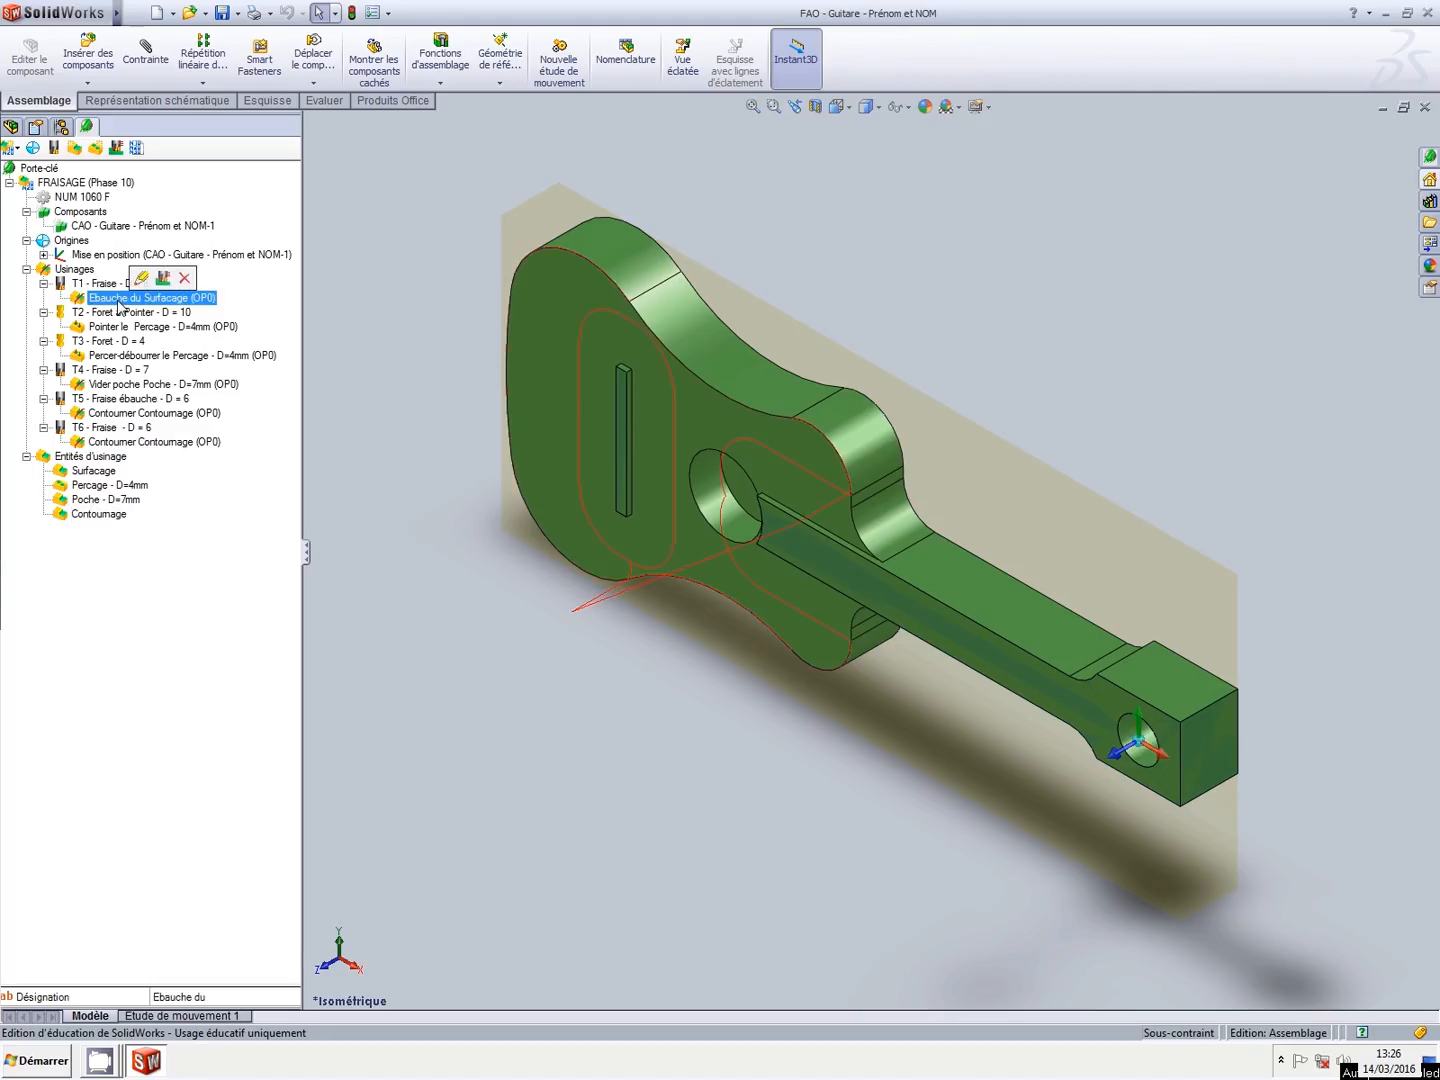
left_click(214, 997)
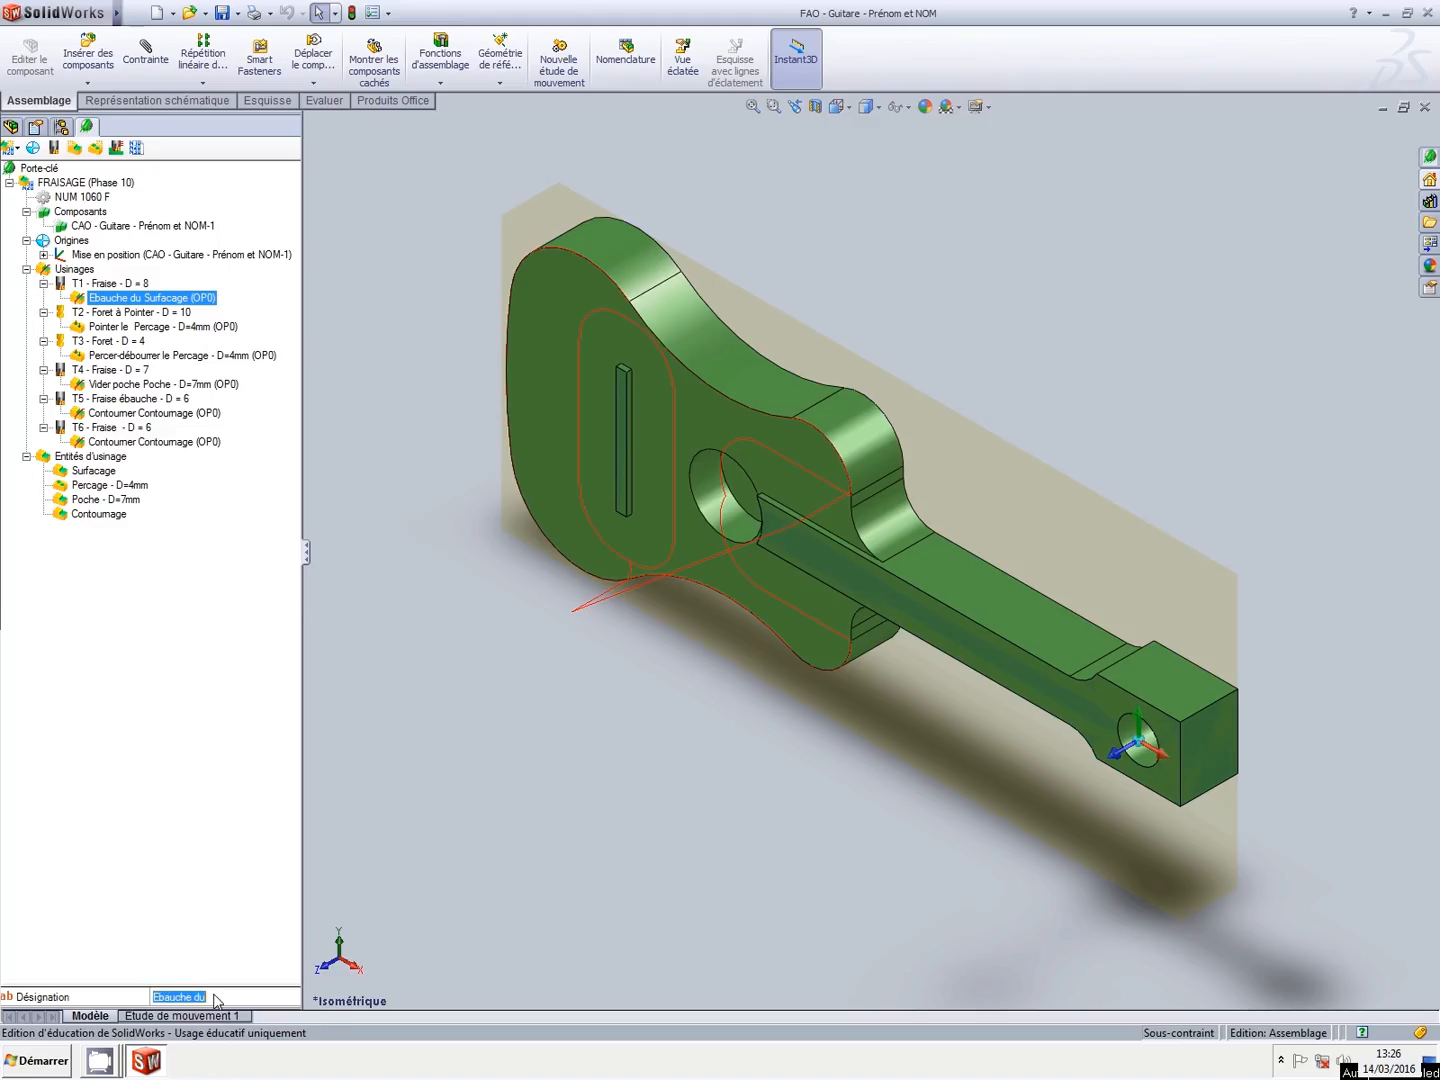
type("Ebauche du")
left_click(149, 328, "ctrl")
left_click(148, 334)
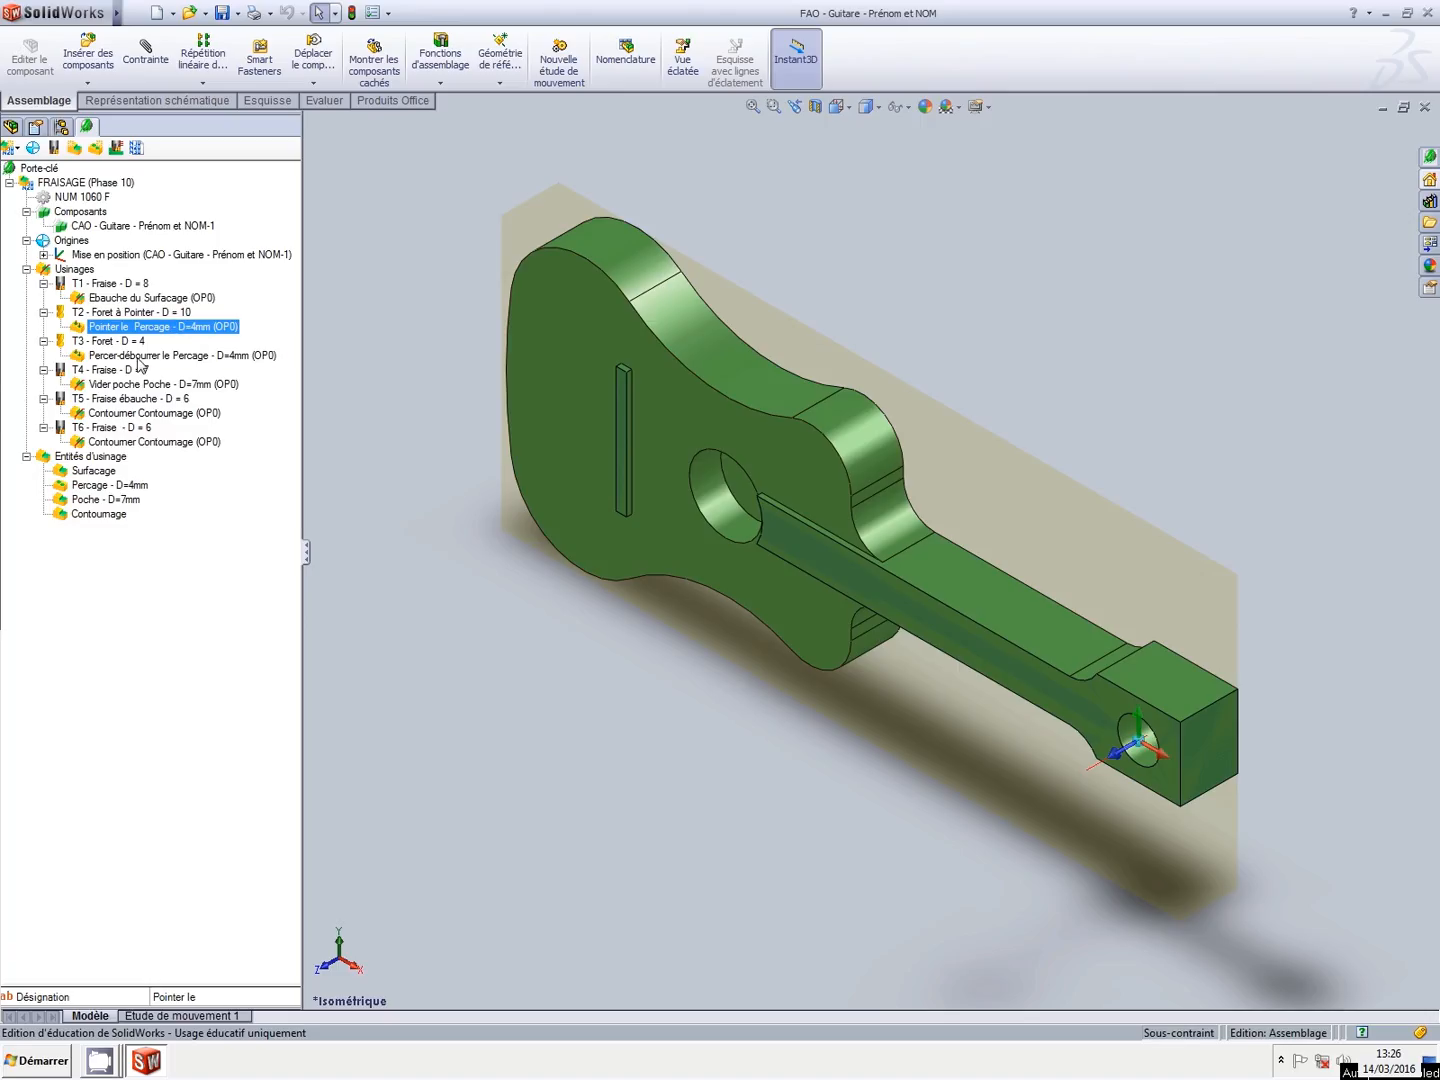
left_click(138, 358)
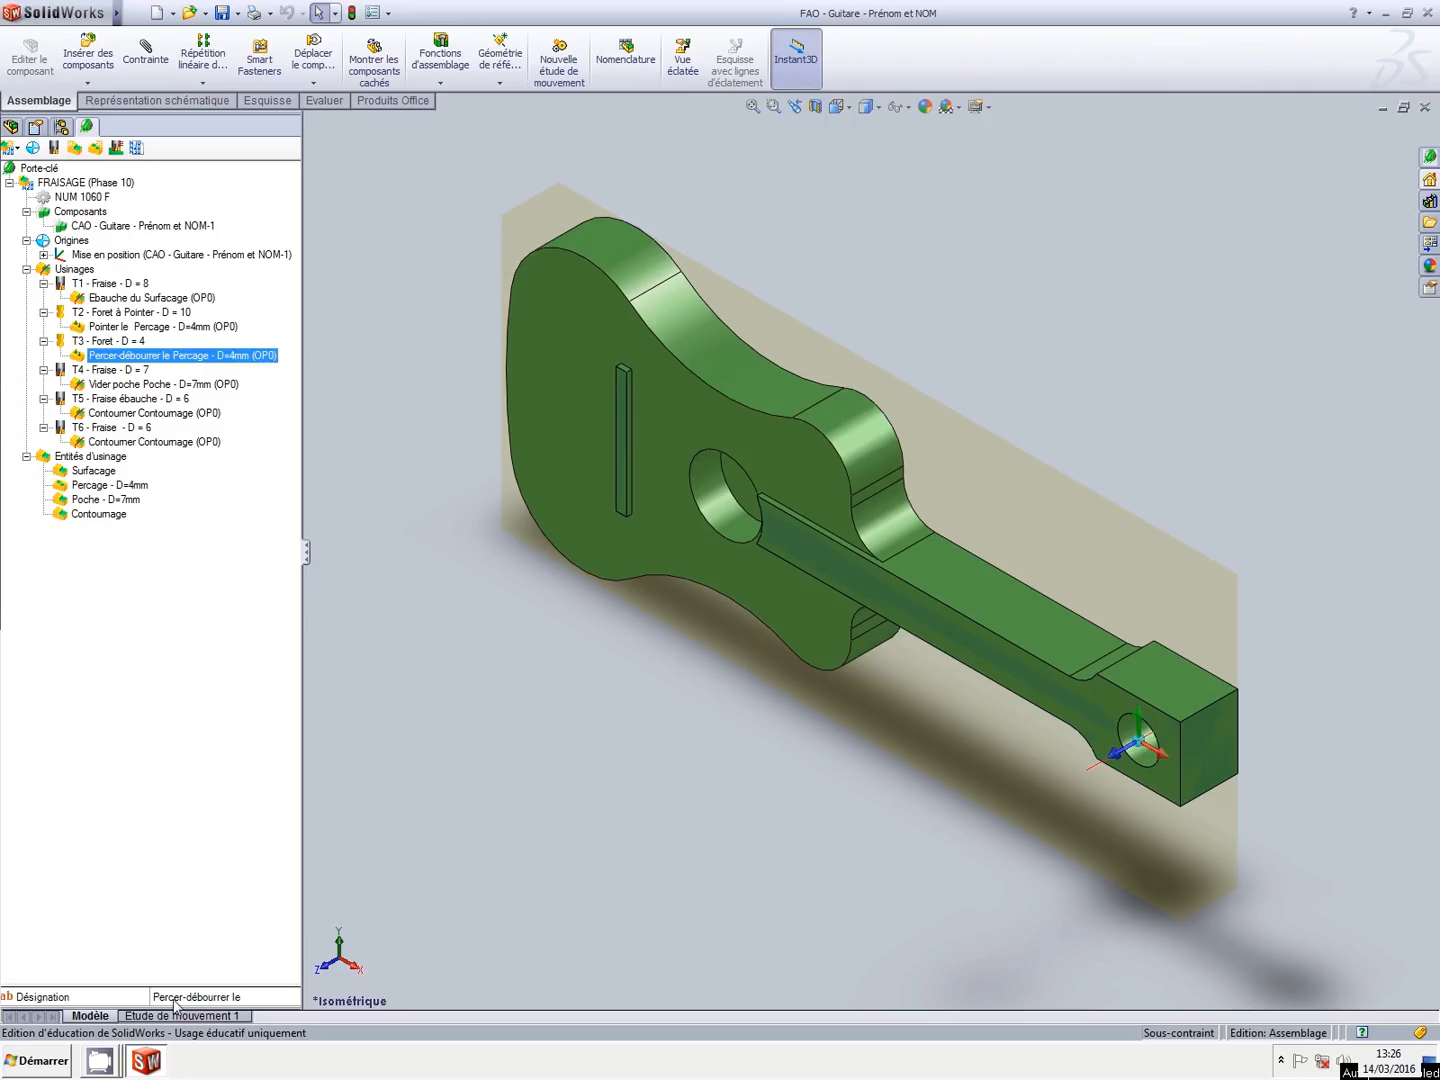
left_click(128, 386)
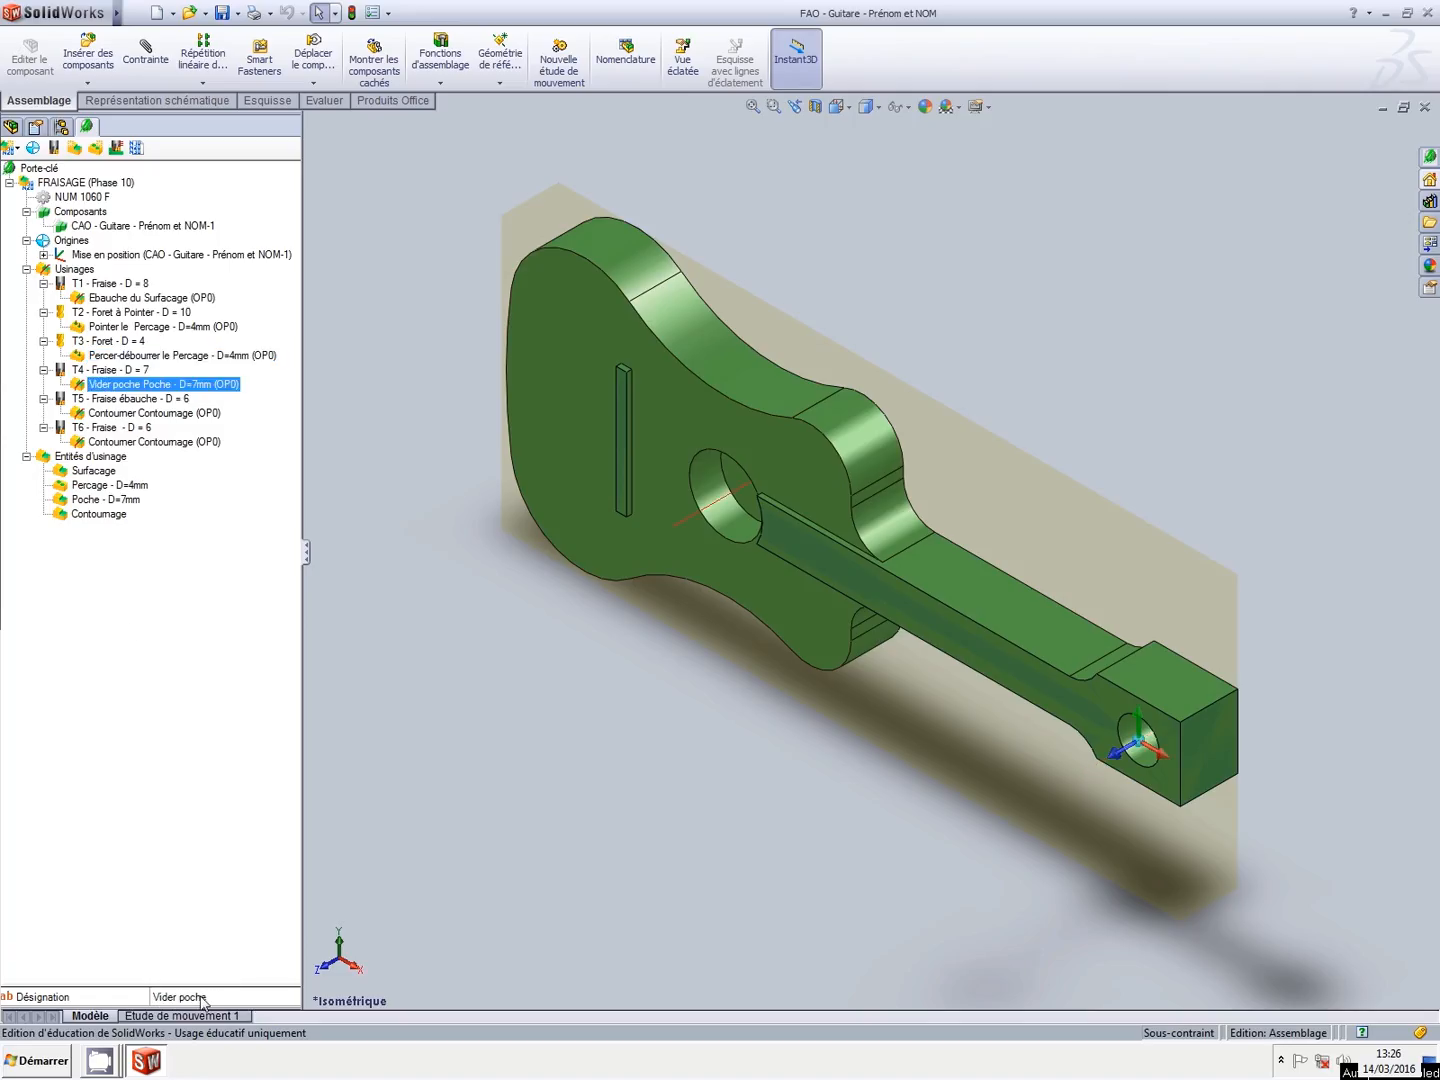
Change the designation of the contouring operation under T5 - Fraise ébauche - D = 6 to Ebauche du.
left_click(140, 419)
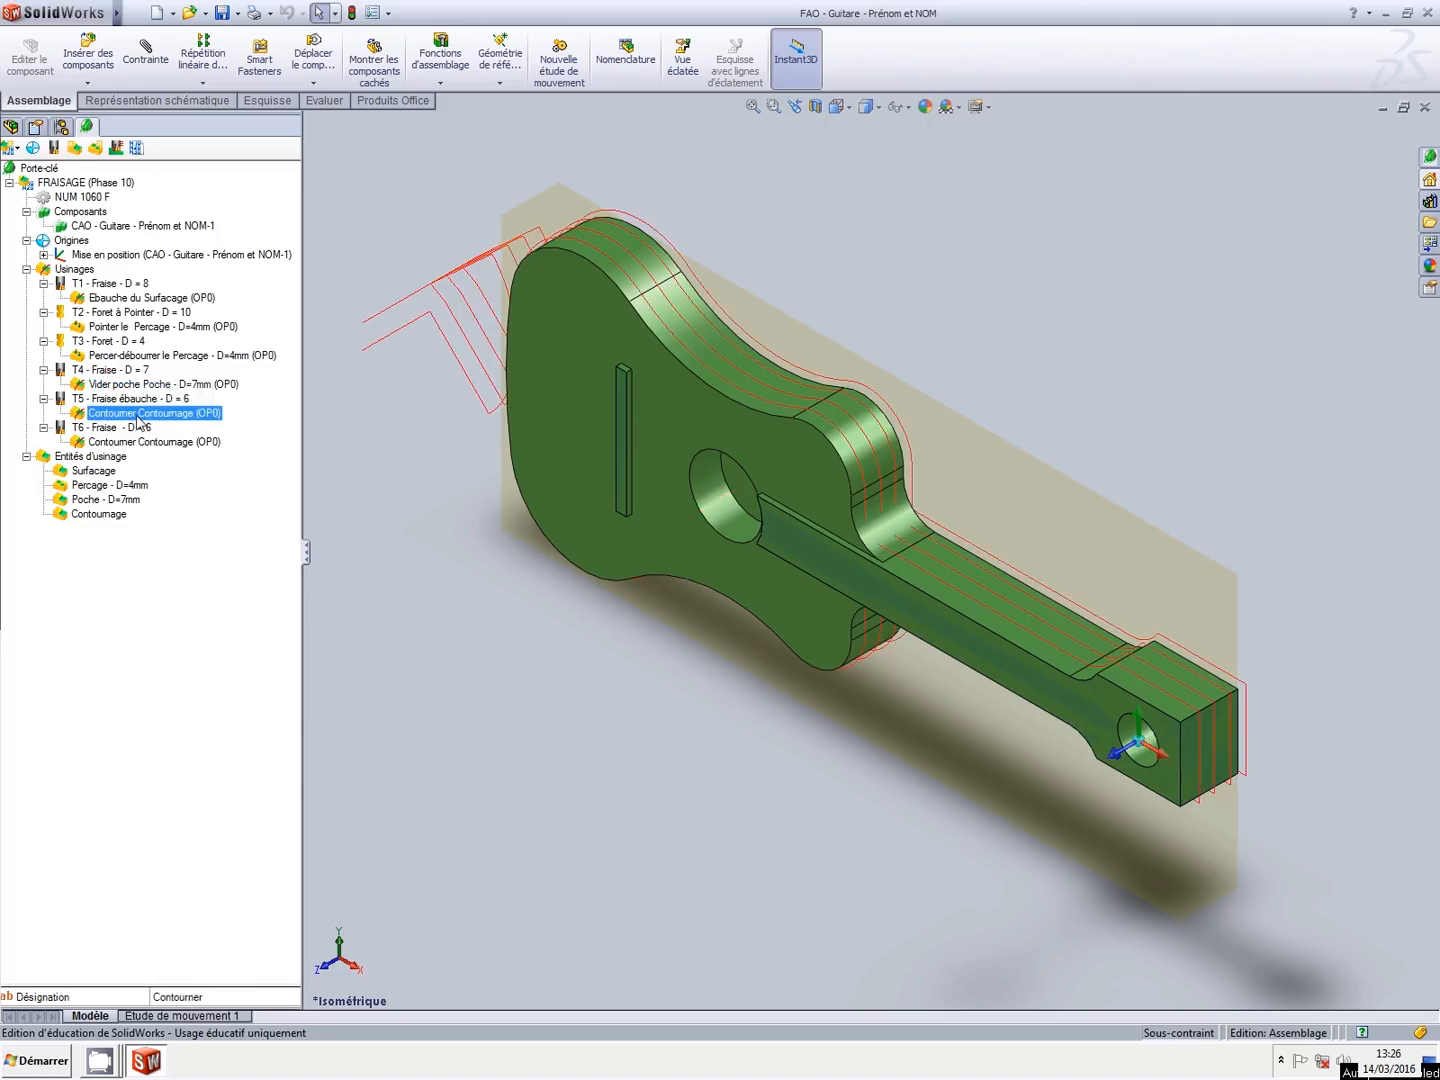
double_click(237, 996)
left_click(237, 997)
double_click(236, 997)
type("Ebauche du")
key("Return")
Change the designation of the contouring operation under T6 - Fraise - D = 6 to Finition du and save the document.
left_click(136, 443)
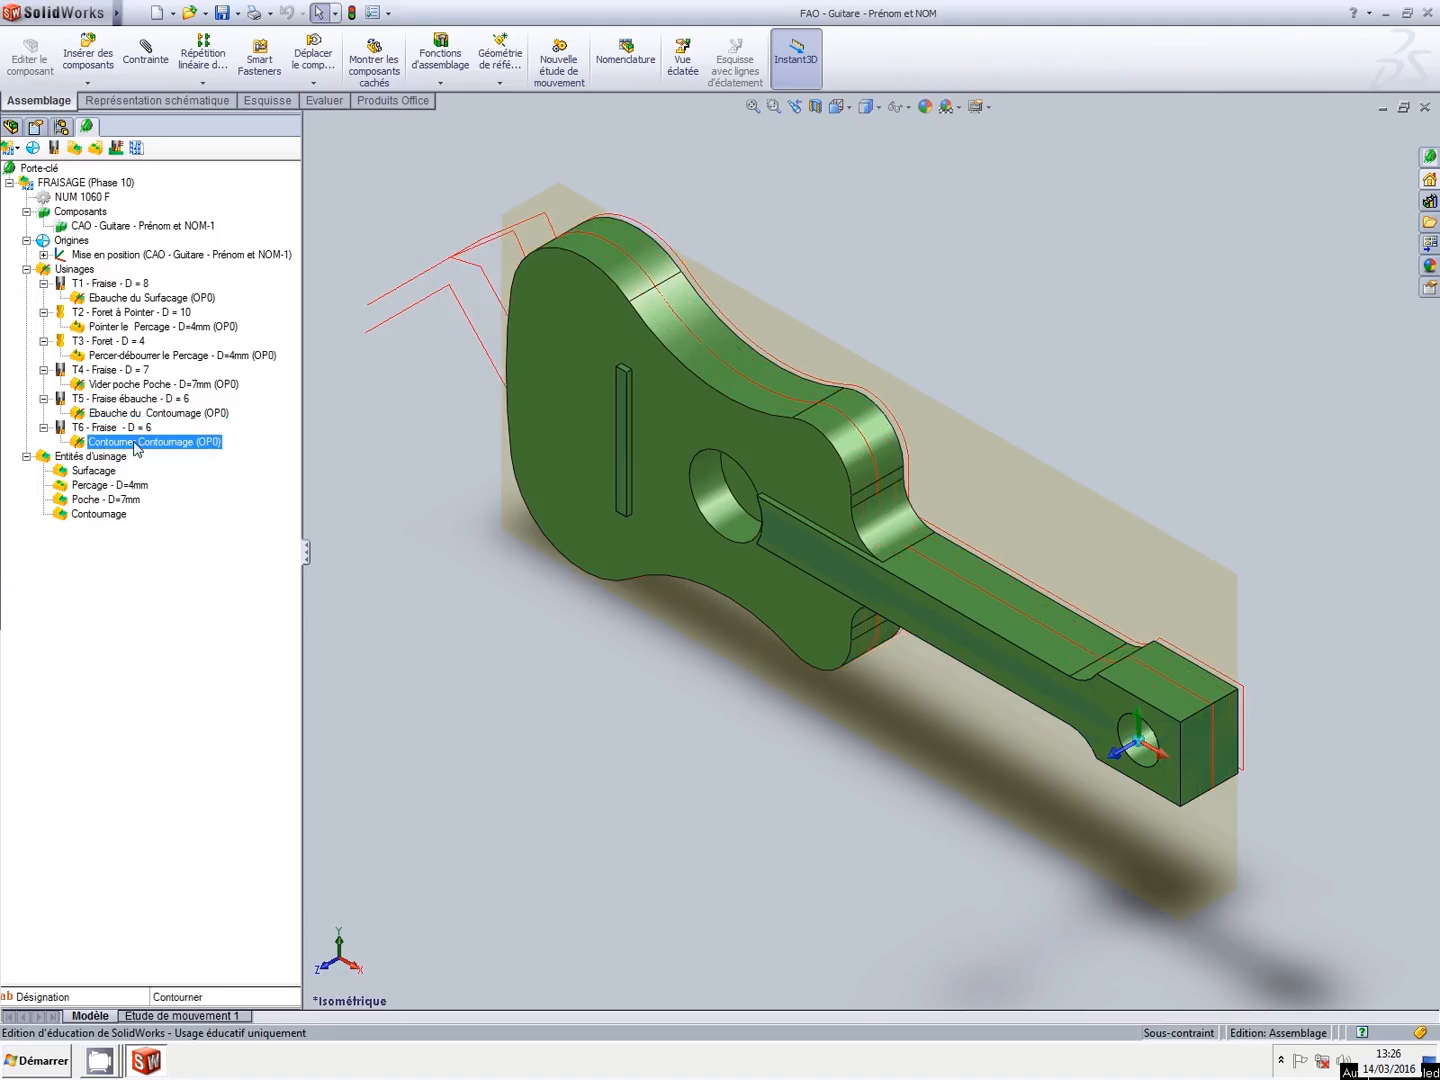
double_click(219, 1000)
type("Finition")
key("Return")
double_click(200, 998)
key("End")
type("d")
key("Return")
left_click(228, 15)
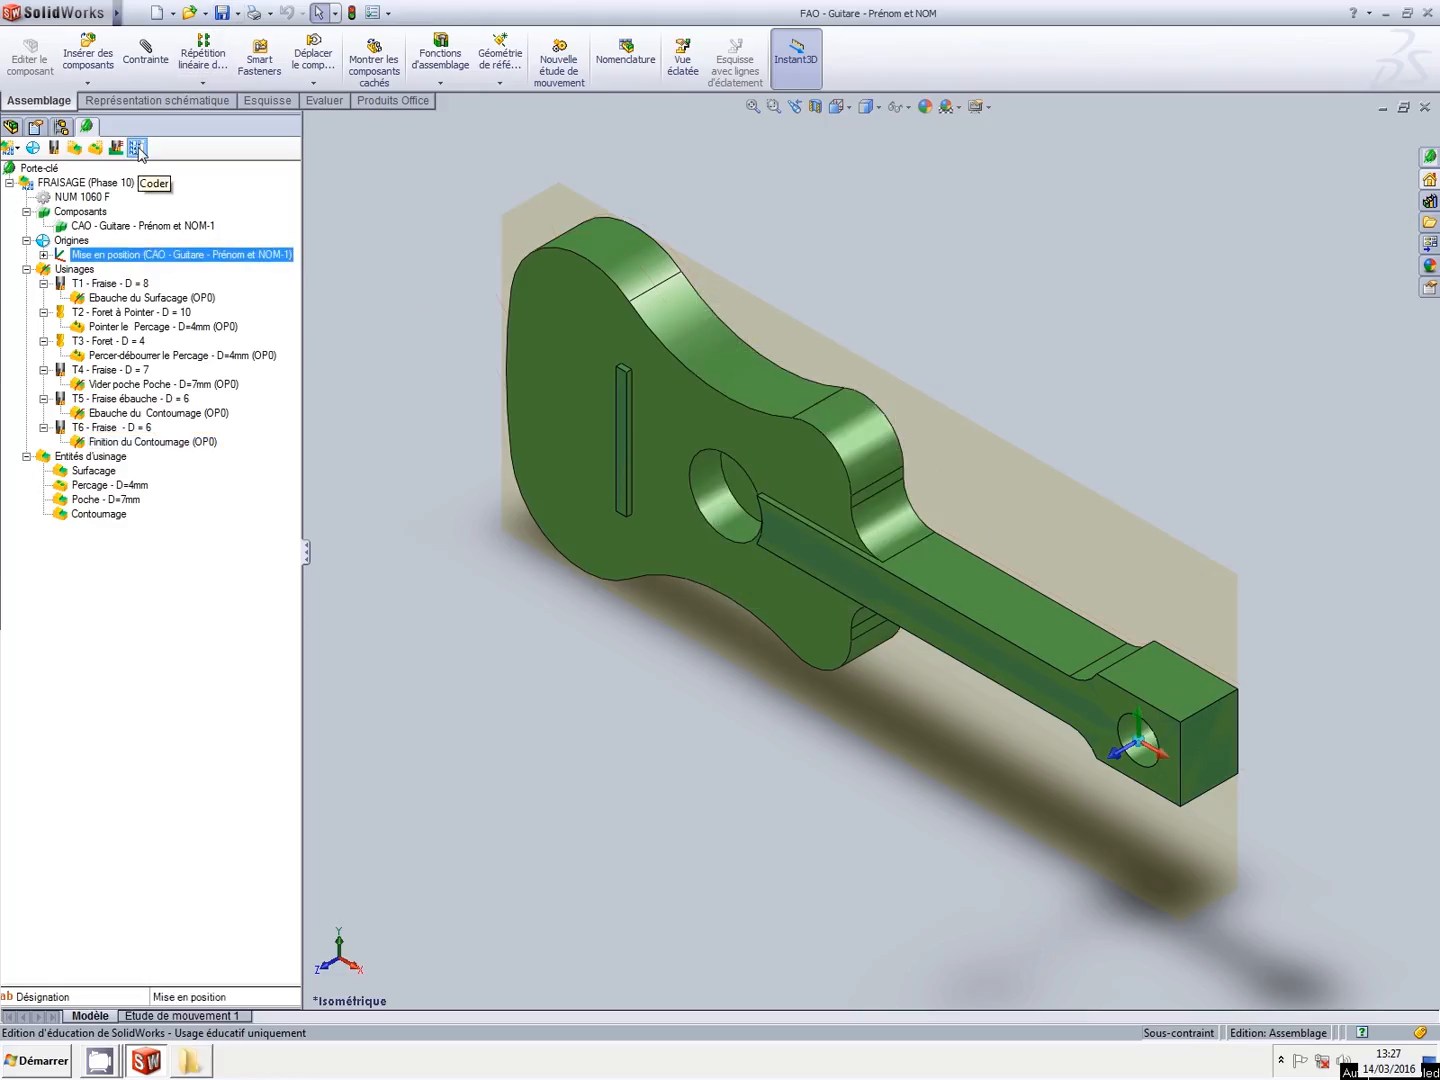
Generate the NC program for the milling phase and save it to a file.
left_click(137, 149)
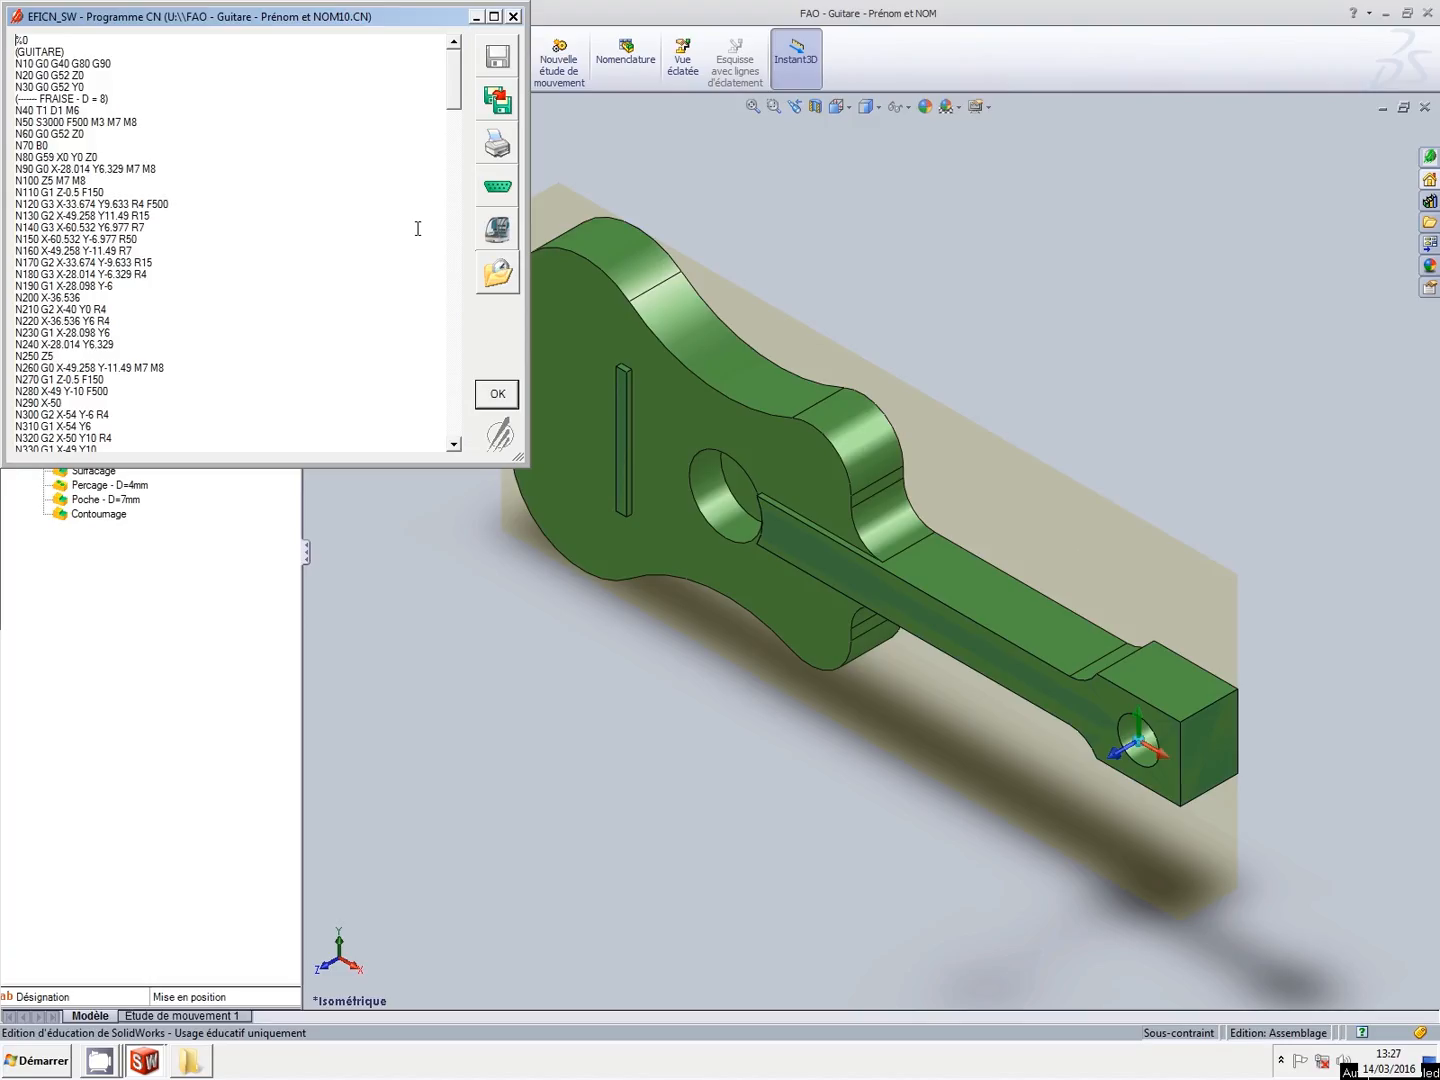
left_click(499, 99)
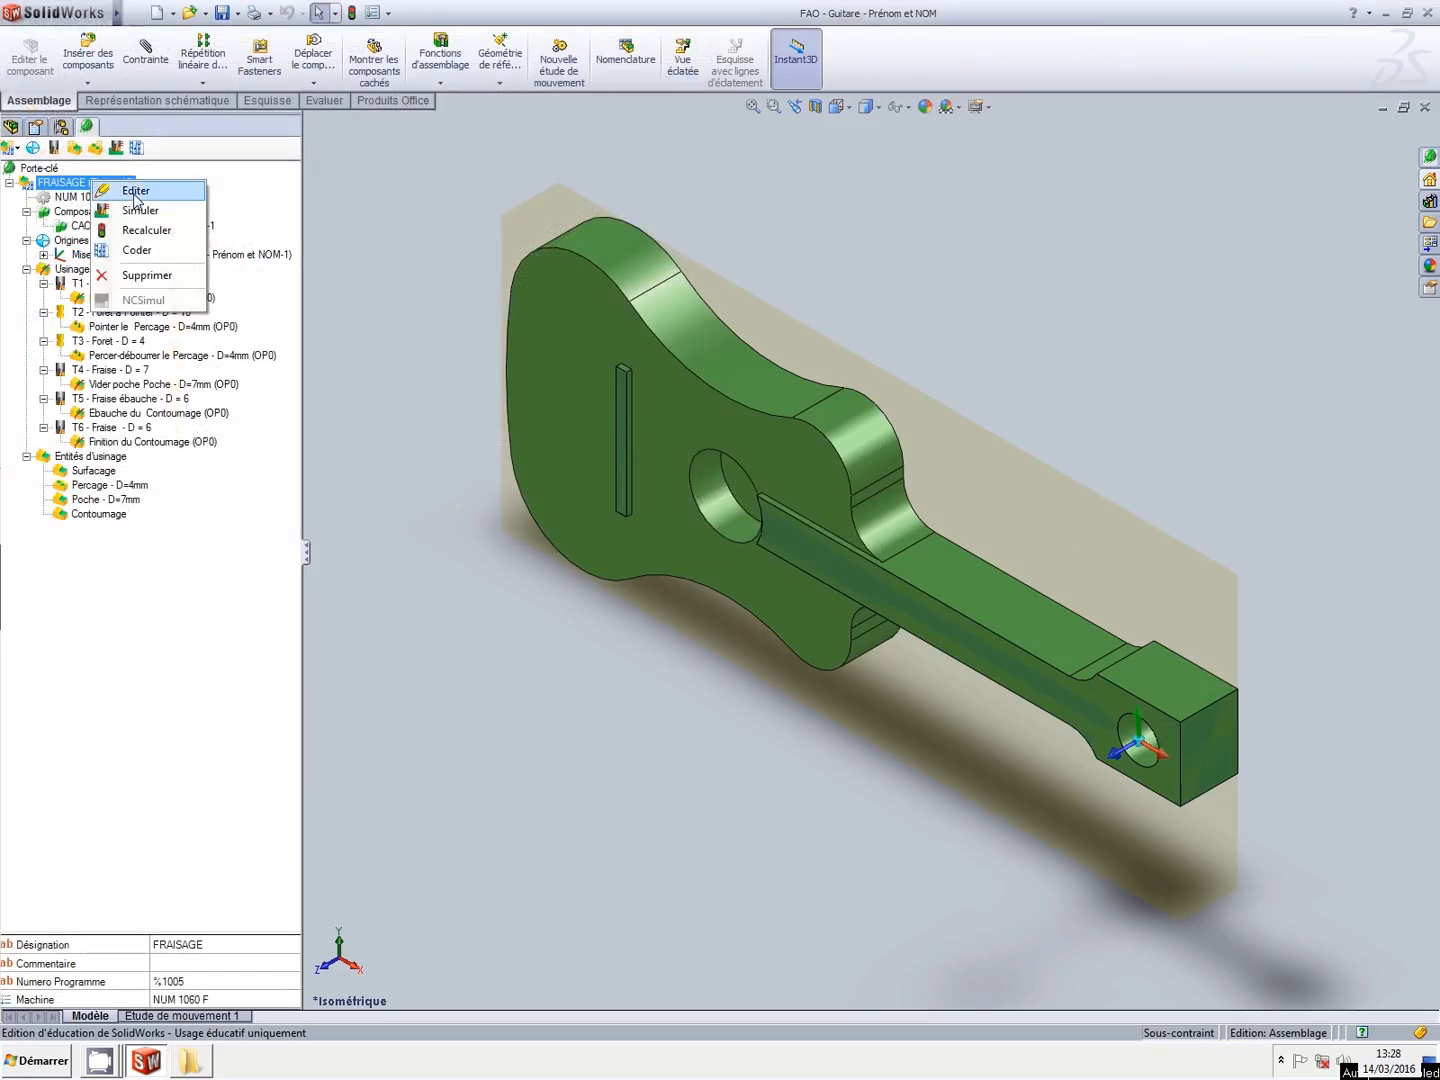
Open the machining simulation of the FRAISAGE phase and validate it to return to the phase tree.
left_click(140, 211)
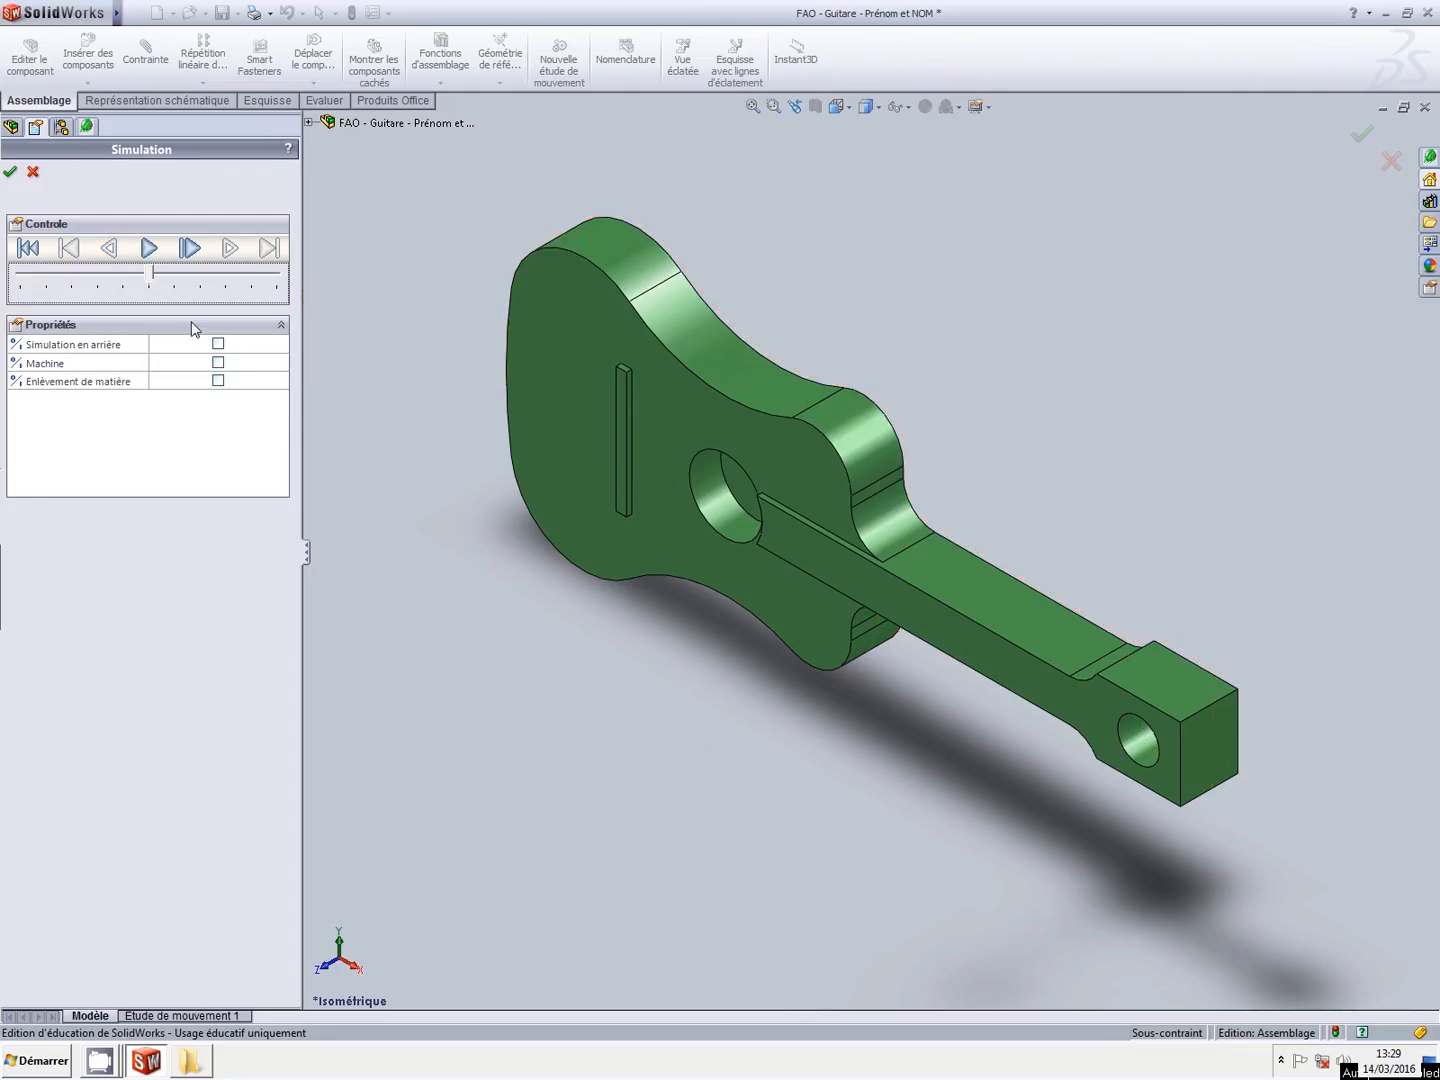
left_click(10, 172)
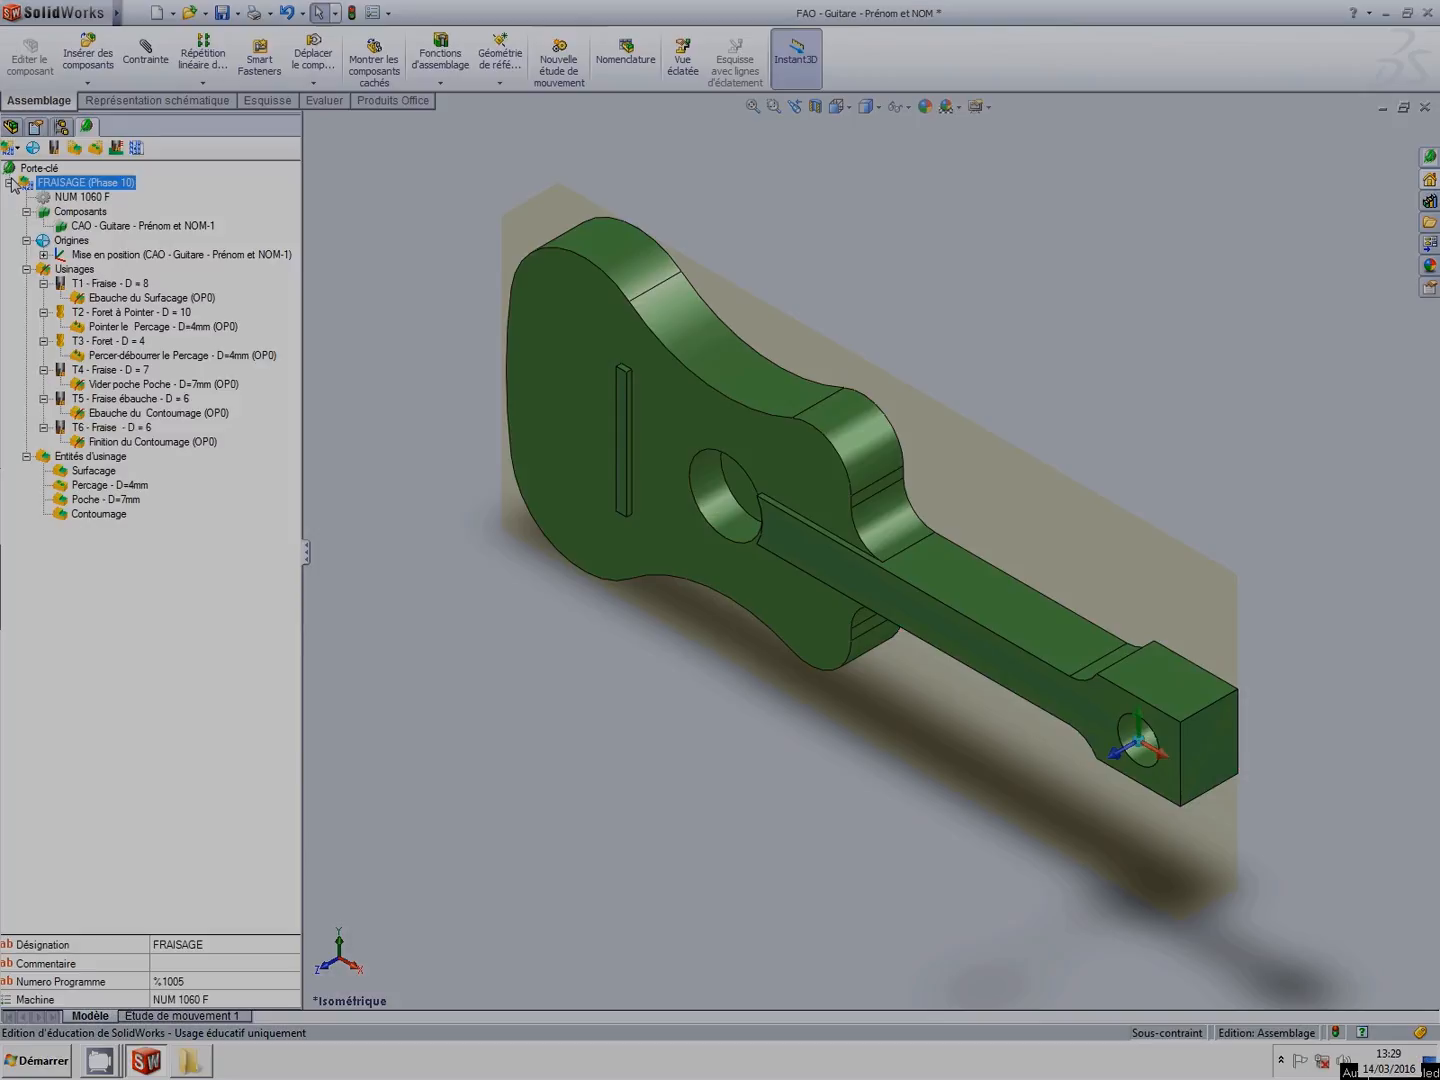